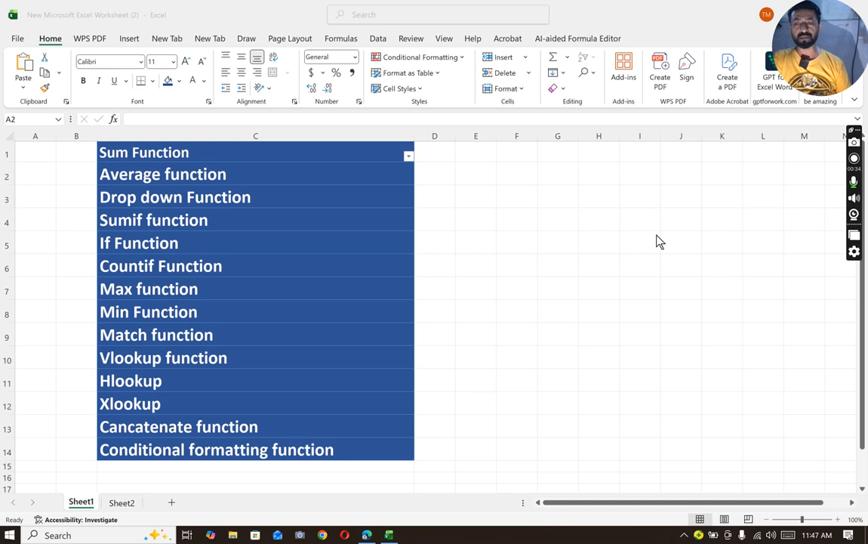
- Switch to Sheet2 and enter the header S.No in cell C3
{"action": "left_click", "coordinate": [128, 502]}
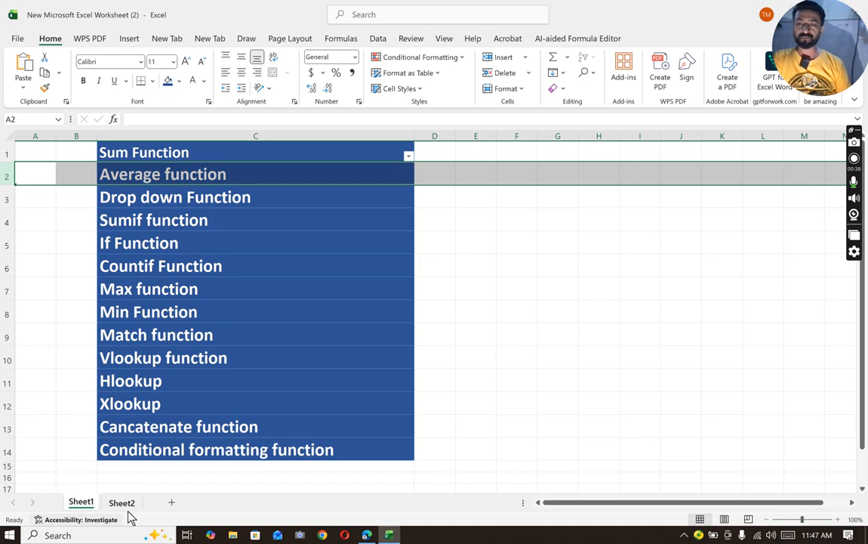
{"action": "left_click", "coordinate": [129, 504]}
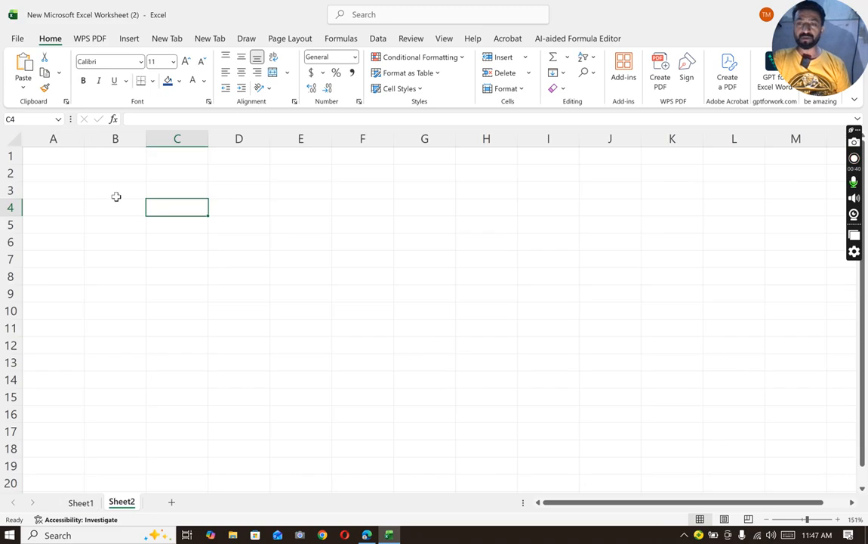
{"action": "left_click", "coordinate": [187, 190]}
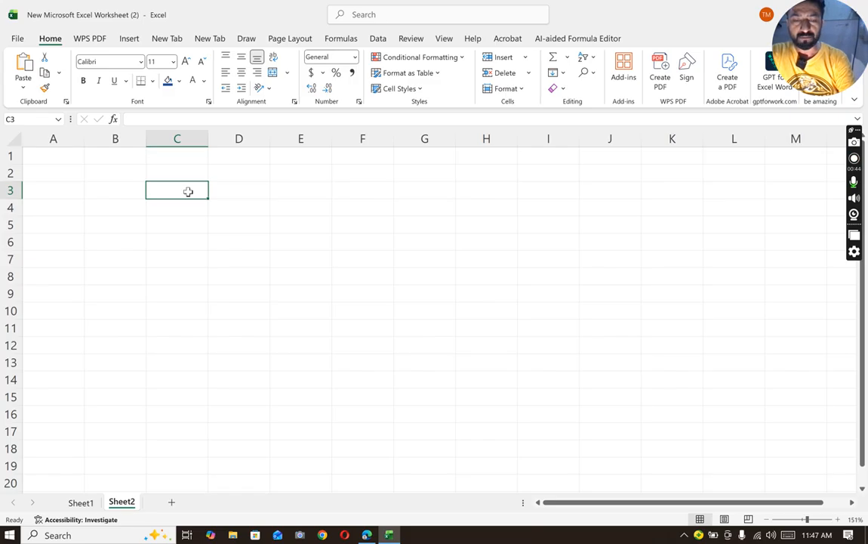
{"action": "type", "text": "S.No"}
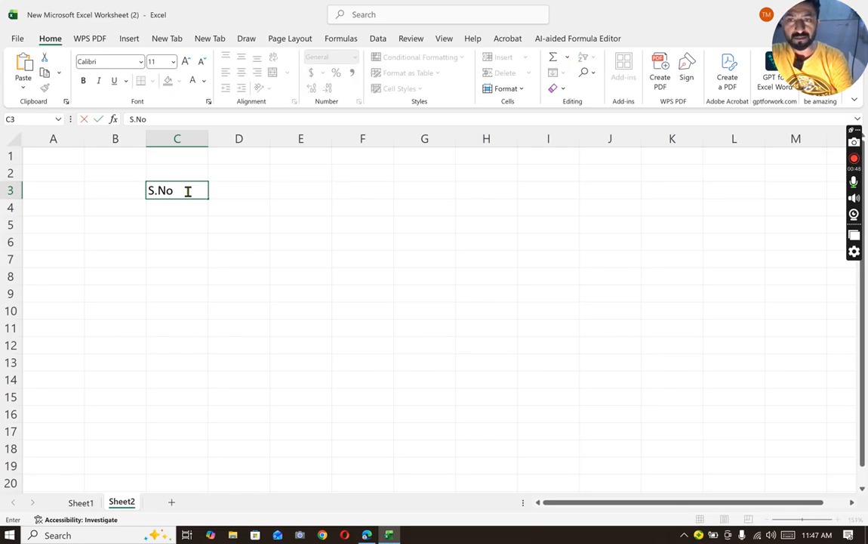
{"action": "key", "text": "Tab"}
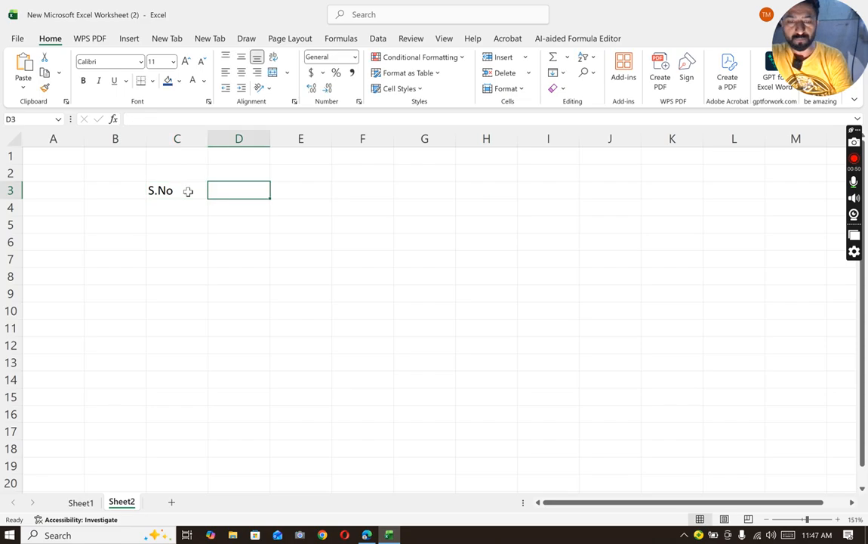
- Add the headers Product in D3 and Sales in E3
{"action": "type", "text": "Prodyct"}
{"action": "key", "text": "BackSpace"}
{"action": "key", "text": "BackSpace"}
{"action": "key", "text": "BackSpace"}
{"action": "type", "text": "uct"}
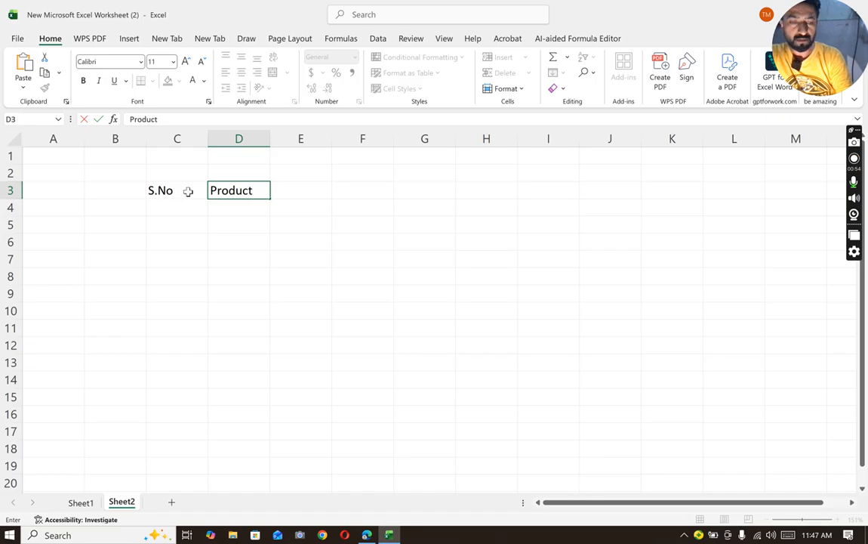
{"action": "key", "text": "Tab"}
{"action": "type", "text": "Salwe"}
{"action": "key", "text": "BackSpace"}
{"action": "key", "text": "BackSpace"}
{"action": "type", "text": "esd"}
{"action": "key", "text": "BackSpace"}
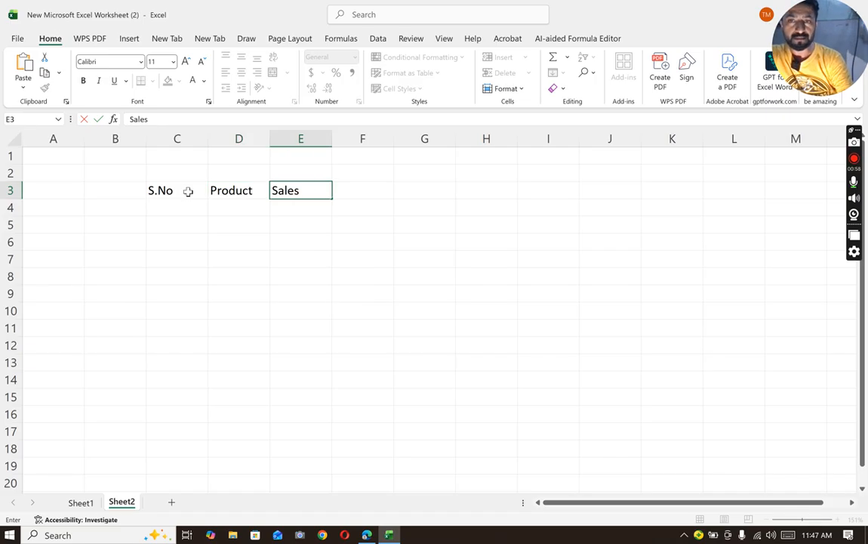
- Apply All Borders to the range C3:E18
{"action": "left_click_drag", "start_coordinate": [164, 191], "coordinate": [308, 438]}
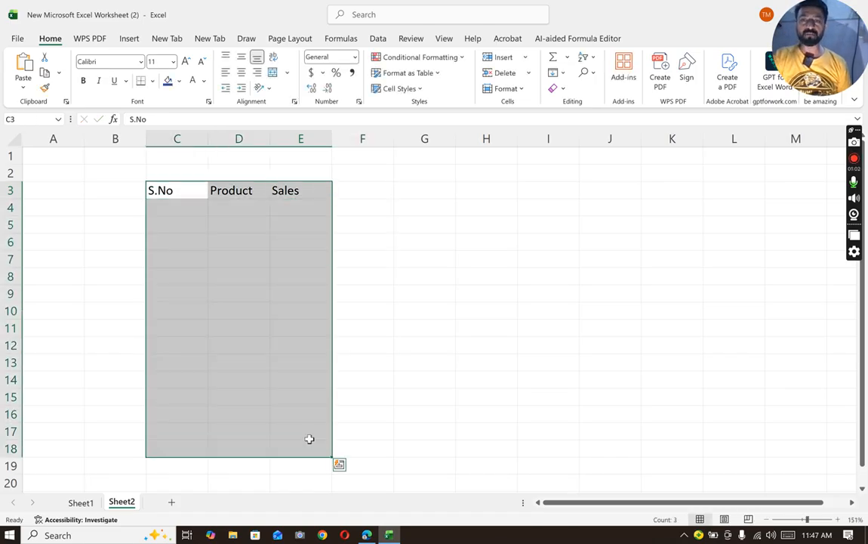
{"action": "left_click", "coordinate": [152, 82]}
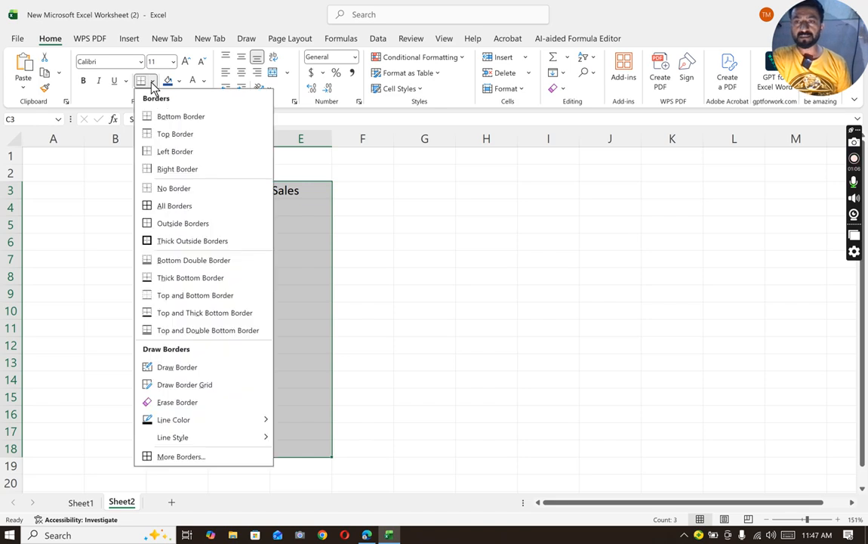
{"action": "left_click", "coordinate": [173, 211]}
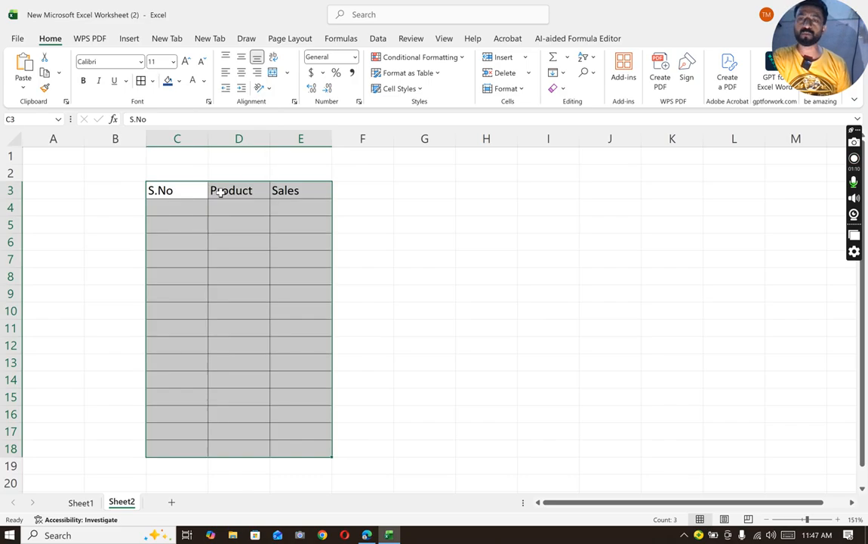
- Center the contents of the table range C3:E18 horizontally
{"action": "left_click_drag", "start_coordinate": [174, 187], "coordinate": [238, 240]}
{"action": "left_click_drag", "start_coordinate": [276, 444], "coordinate": [277, 454]}
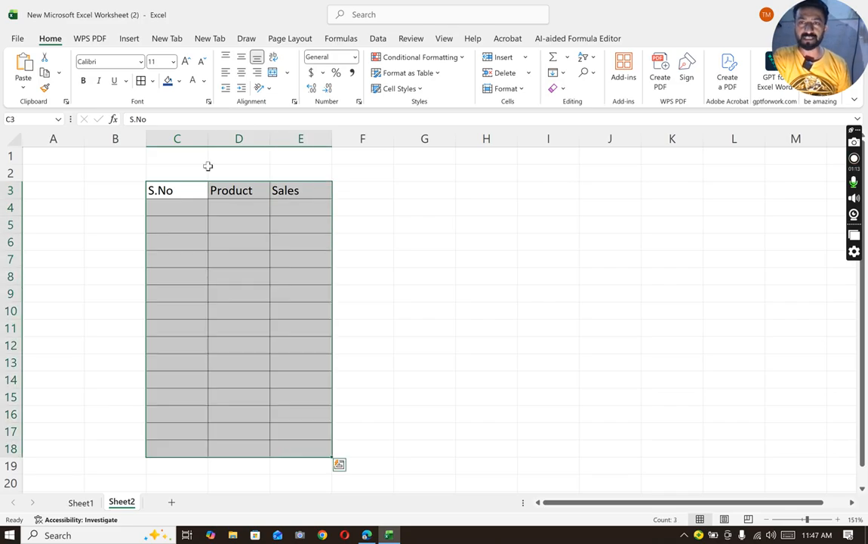
{"action": "left_click", "coordinate": [242, 83]}
{"action": "left_click", "coordinate": [348, 224]}
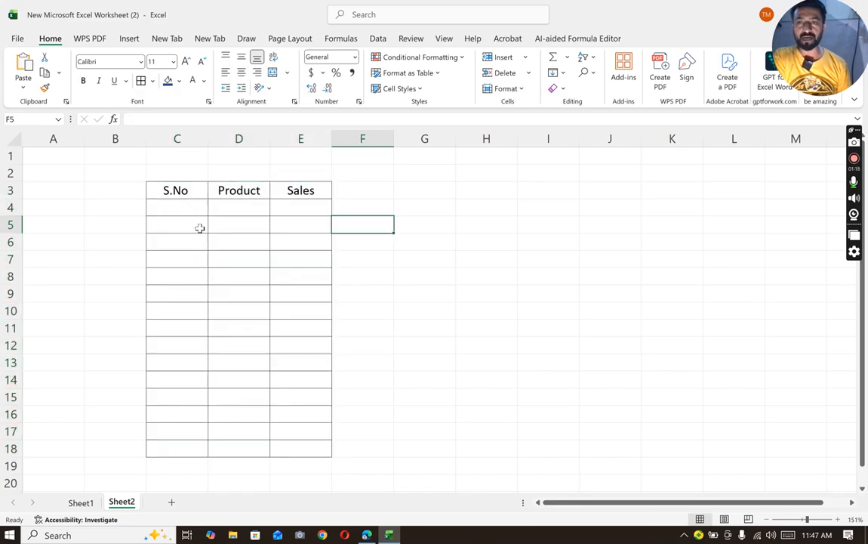
- Enter 1 and 2 in C4 and C5, and extend the numbering down to C18 with AutoFill
{"action": "left_click", "coordinate": [189, 205]}
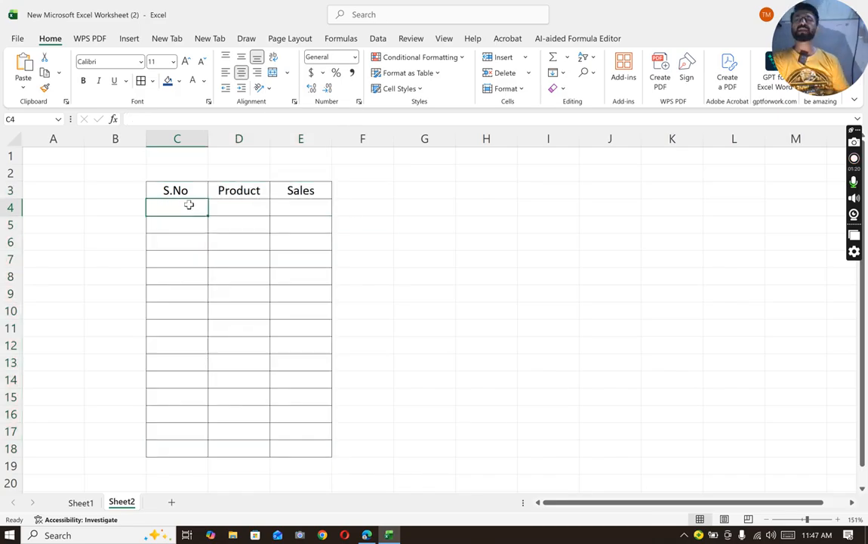
{"action": "type", "text": "1"}
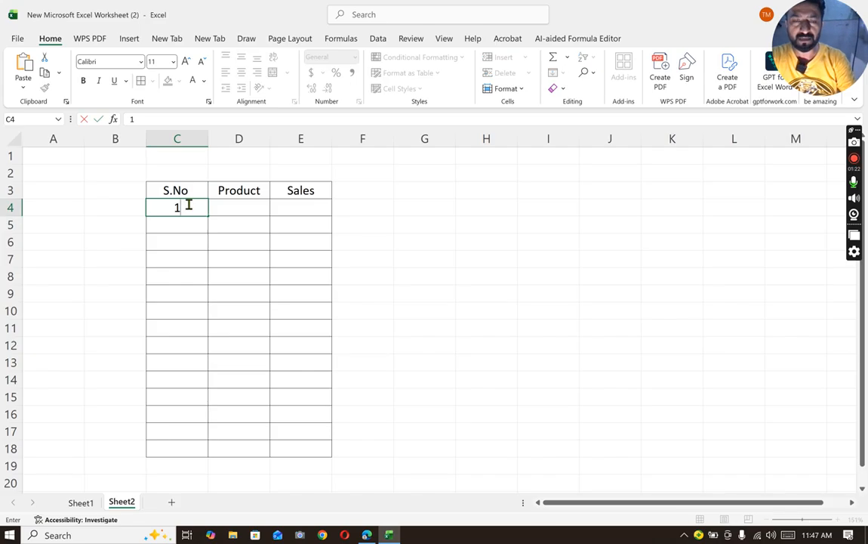
{"action": "key", "text": "Return"}
{"action": "type", "text": "2"}
{"action": "key", "text": "Return"}
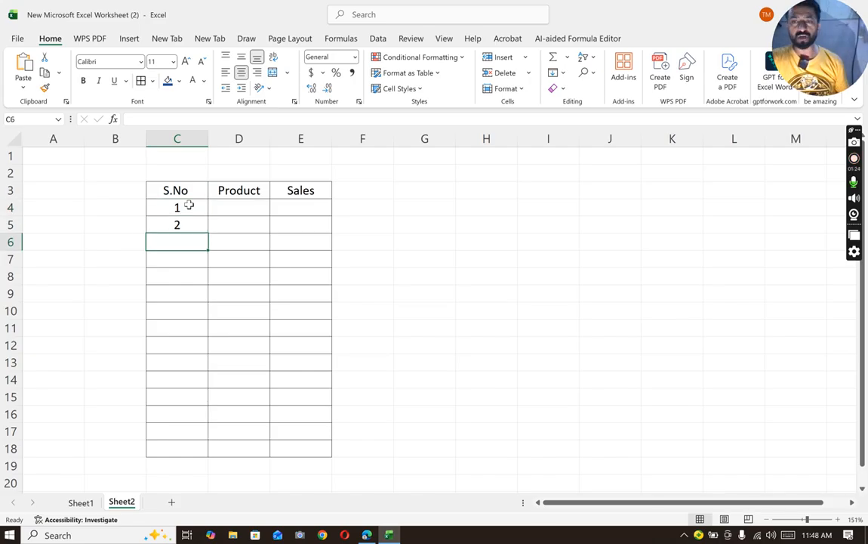
{"action": "left_click_drag", "start_coordinate": [189, 205], "coordinate": [190, 224]}
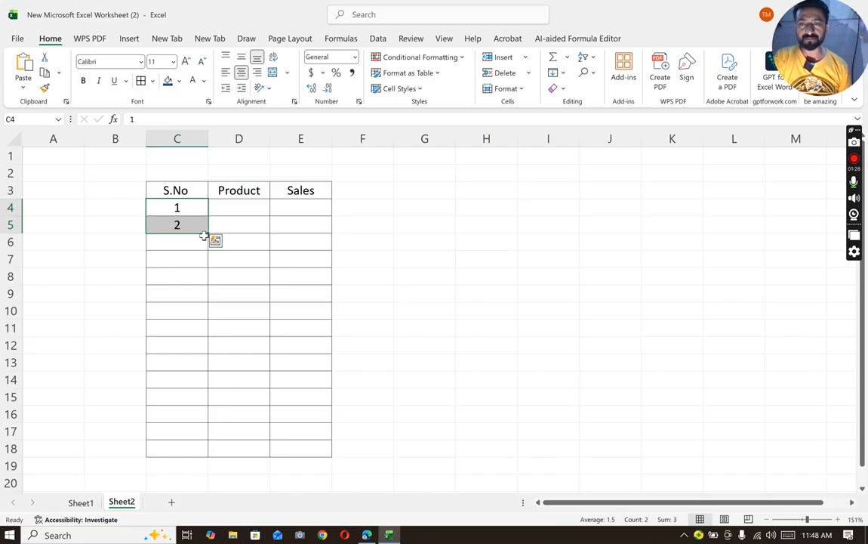
{"action": "left_click_drag", "start_coordinate": [208, 234], "coordinate": [209, 450]}
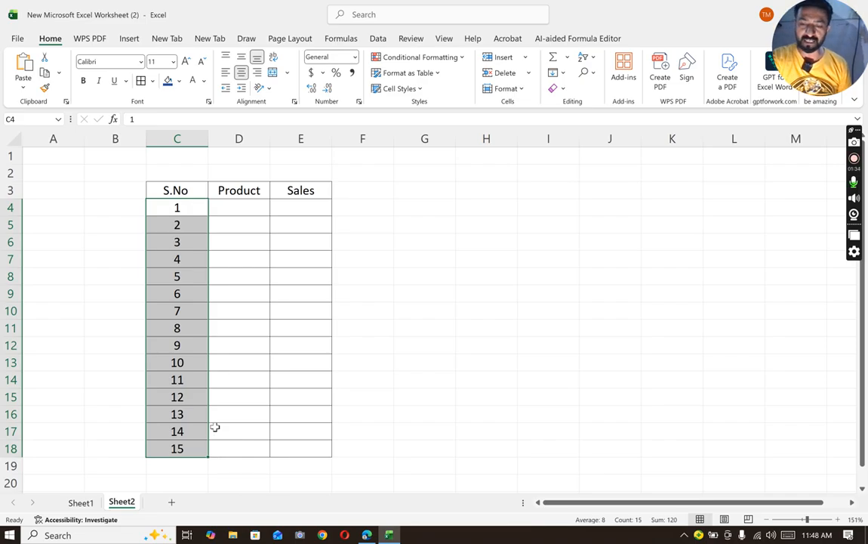
- Undo the serial number fill and clear the starting values in C4 and C5
{"action": "key", "text": "ctrl+z"}
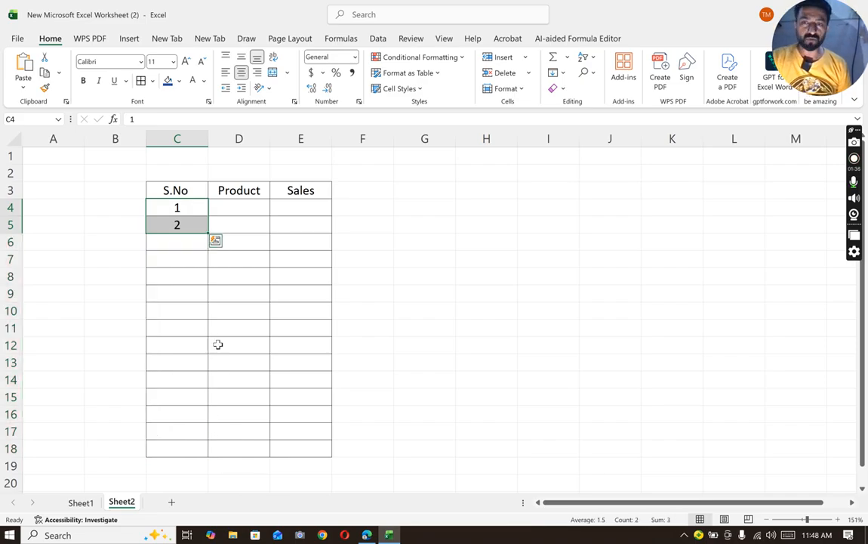
{"action": "key", "text": "BackSpace"}
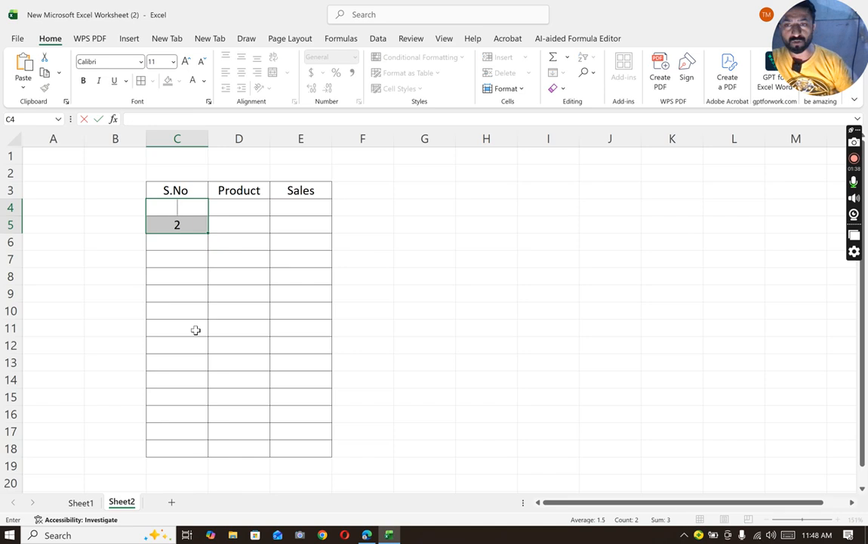
{"action": "key", "text": "Return"}
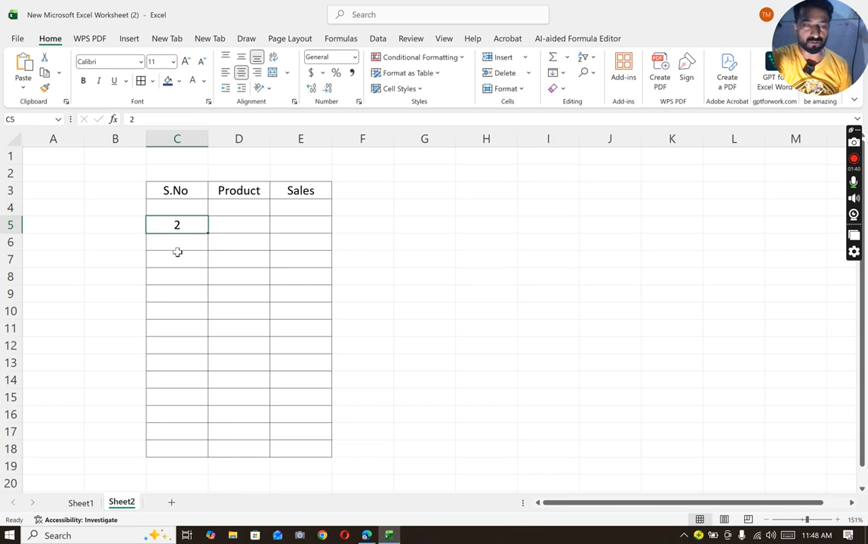
{"action": "key", "text": "Delete"}
{"action": "left_click", "coordinate": [169, 273]}
- Enter 1 in cell C4 as the first serial number
{"action": "left_click", "coordinate": [173, 208]}
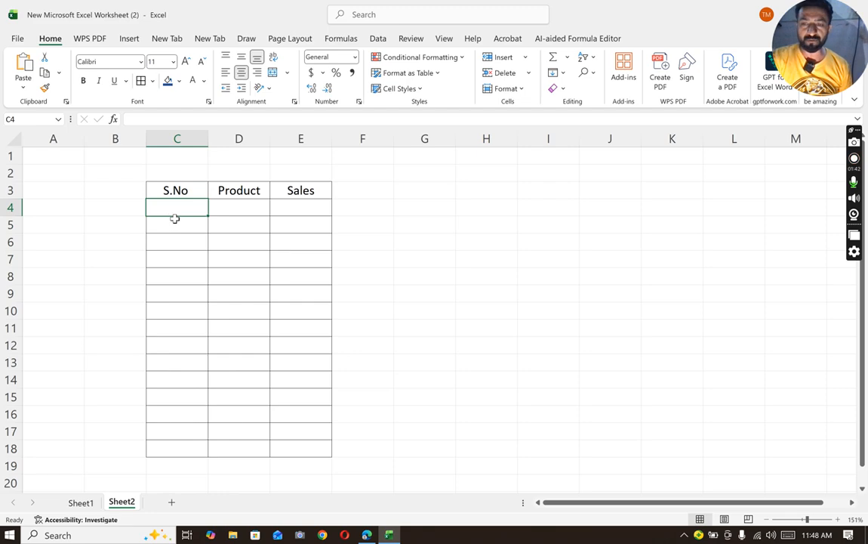
{"action": "type", "text": "1"}
{"action": "left_click", "coordinate": [174, 294]}
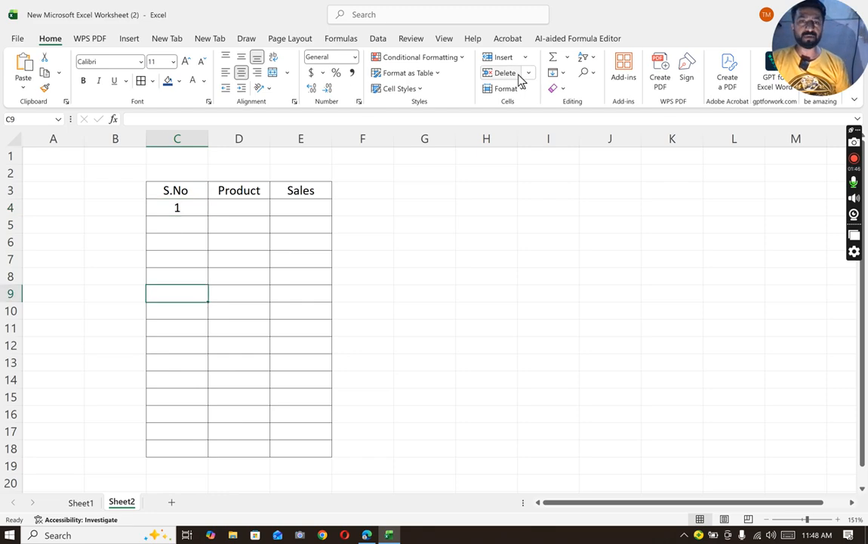
- Try to fill a linear series in columns from the empty cell C9 with step value 1 and stop value 12
{"action": "left_click", "coordinate": [559, 76]}
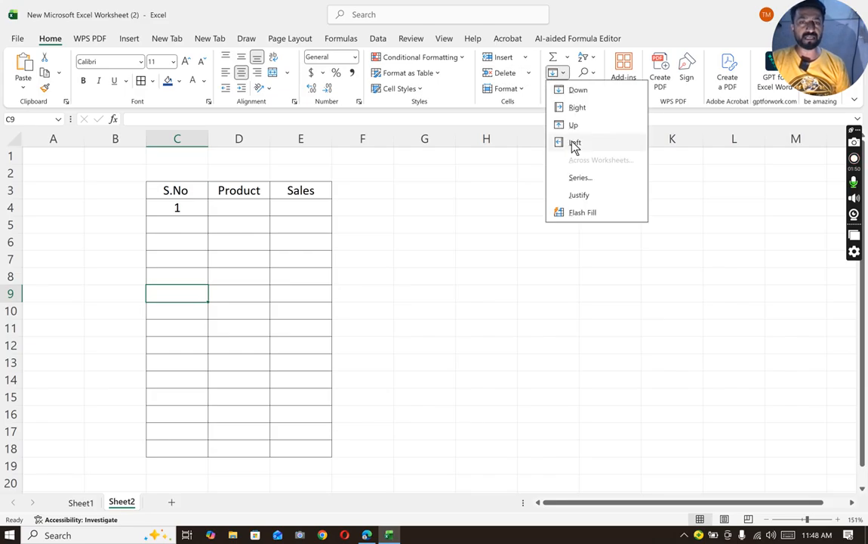
{"action": "left_click", "coordinate": [578, 176]}
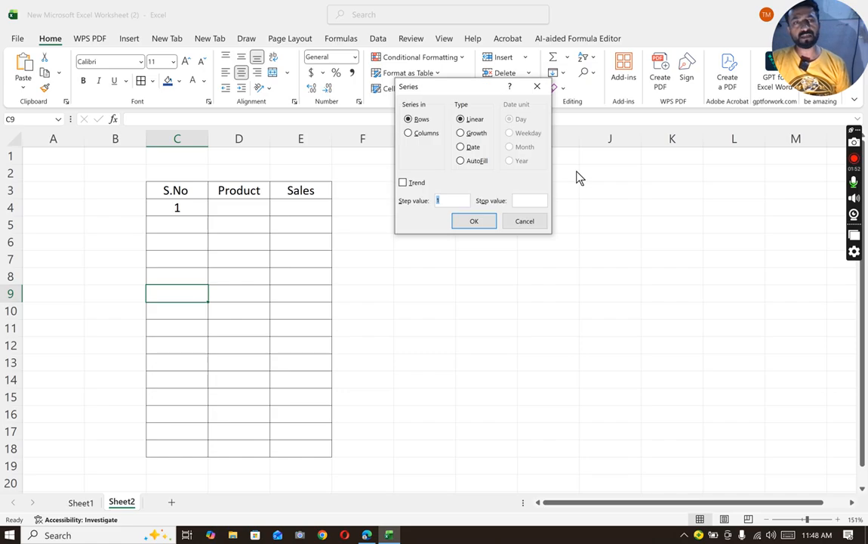
{"action": "left_click", "coordinate": [417, 136]}
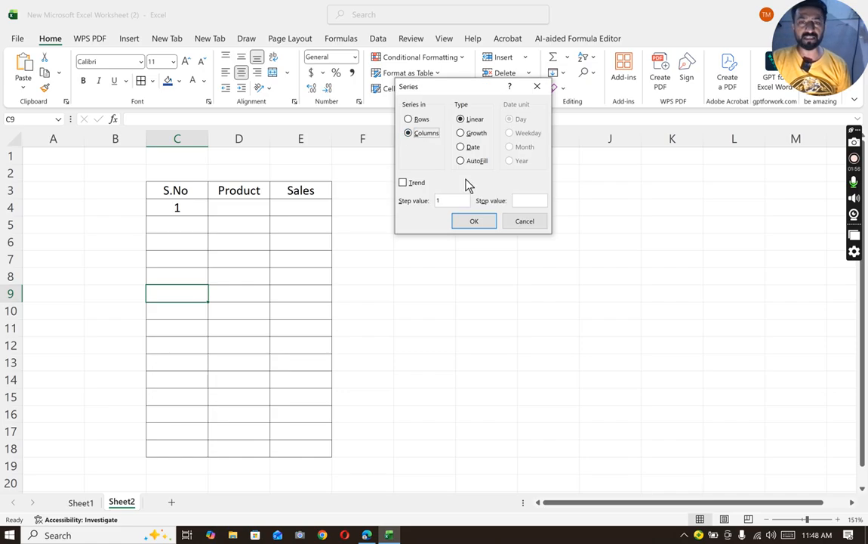
{"action": "left_click", "coordinate": [523, 199]}
{"action": "type", "text": "12"}
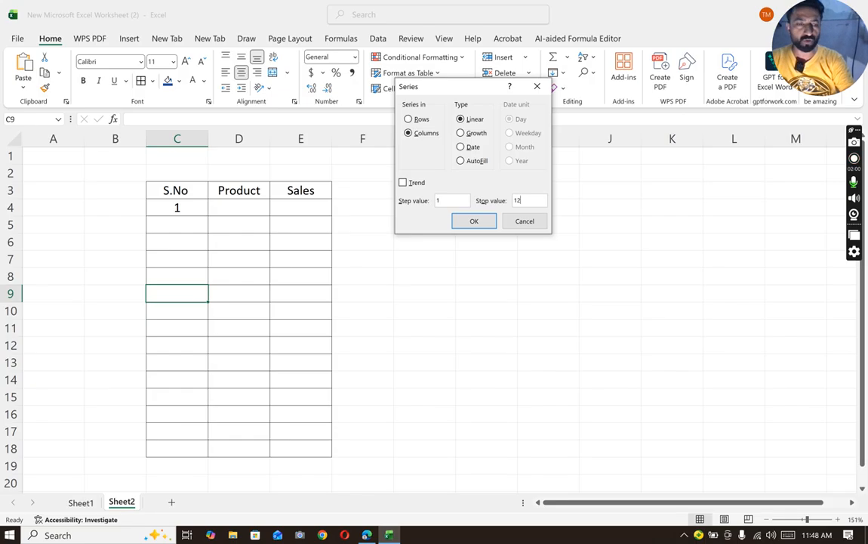
{"action": "key", "text": "Return"}
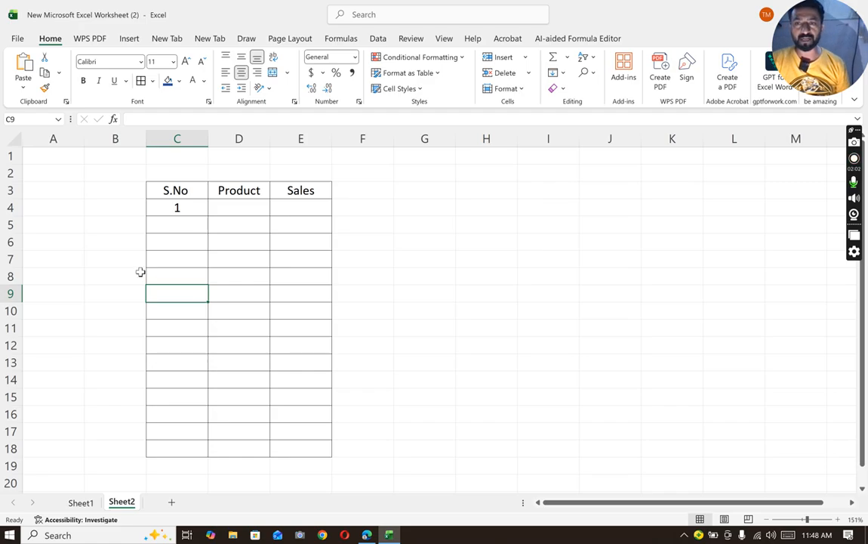
- Fill a linear series down the column from C4 with step value 1 and stop value 16
{"action": "left_click", "coordinate": [180, 220]}
{"action": "left_click", "coordinate": [181, 207]}
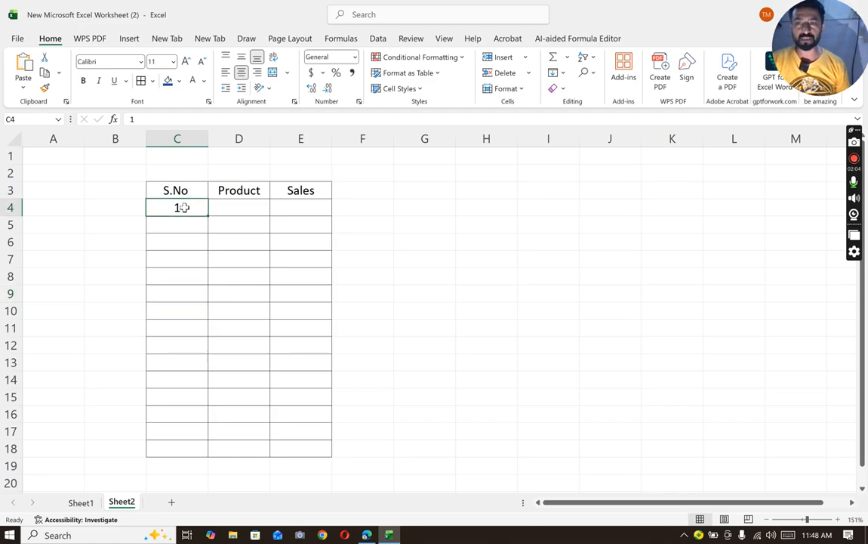
{"action": "left_click", "coordinate": [558, 73]}
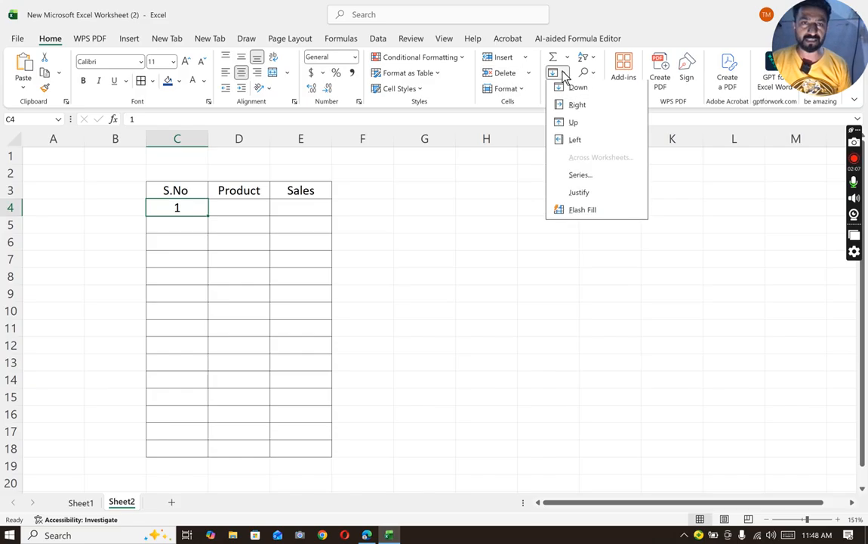
{"action": "left_click", "coordinate": [579, 178]}
{"action": "left_click", "coordinate": [420, 139]}
{"action": "left_click", "coordinate": [519, 200]}
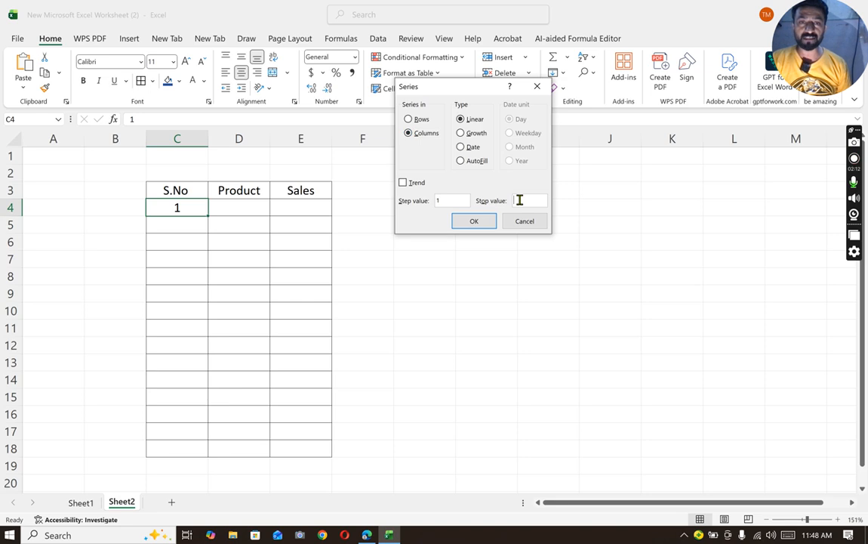
{"action": "type", "text": "1"}
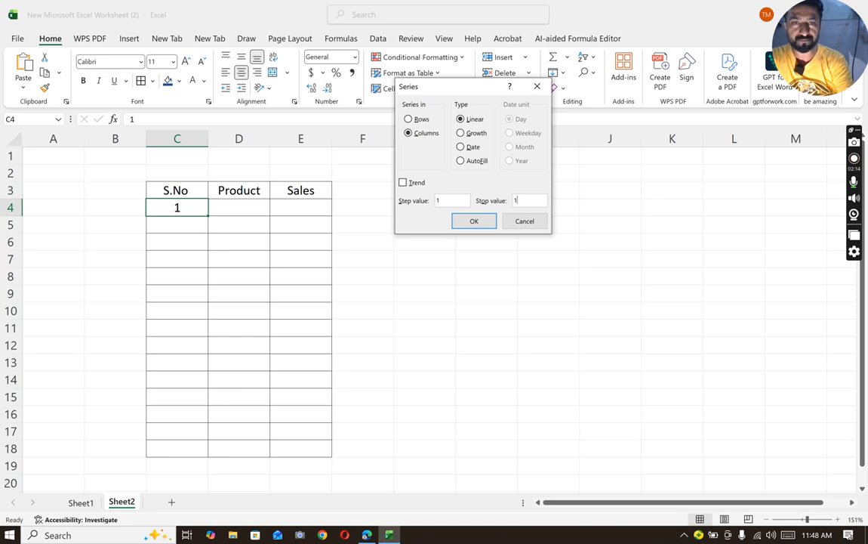
{"action": "type", "text": "6"}
{"action": "key", "text": "Return"}
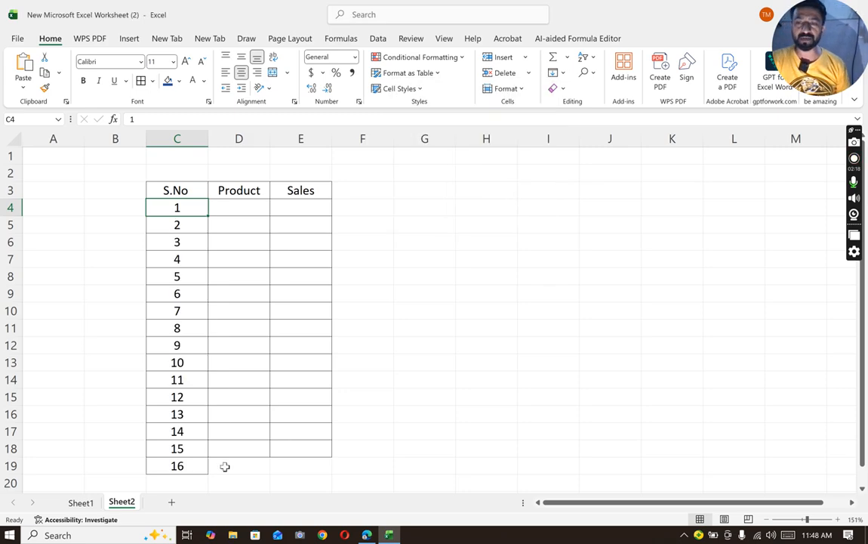
- Apply all borders to the table's last row, C19:E19
{"action": "left_click_drag", "start_coordinate": [183, 463], "coordinate": [271, 469]}
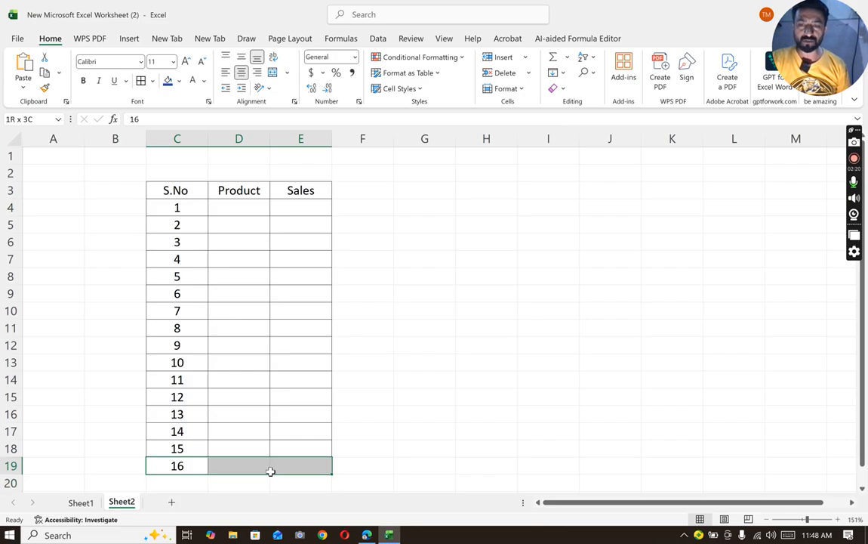
{"action": "left_click", "coordinate": [141, 82]}
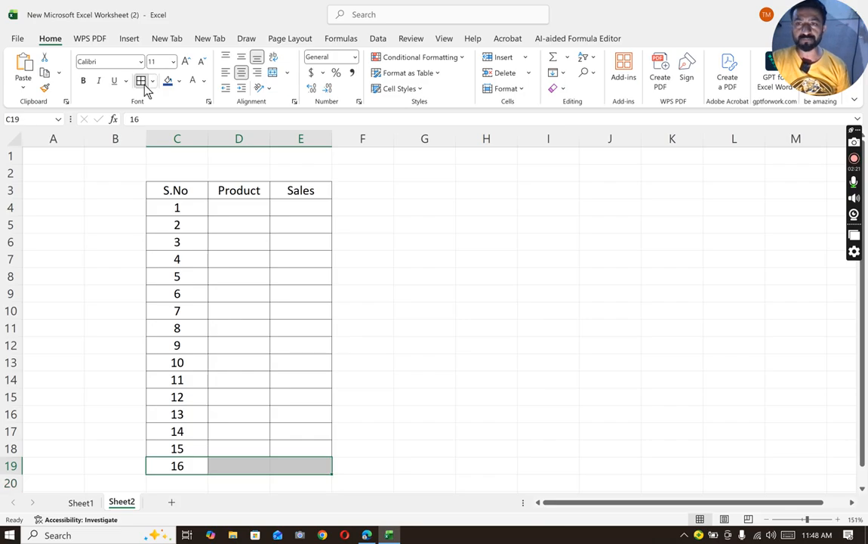
{"action": "left_click", "coordinate": [234, 294]}
{"action": "left_click", "coordinate": [235, 193]}
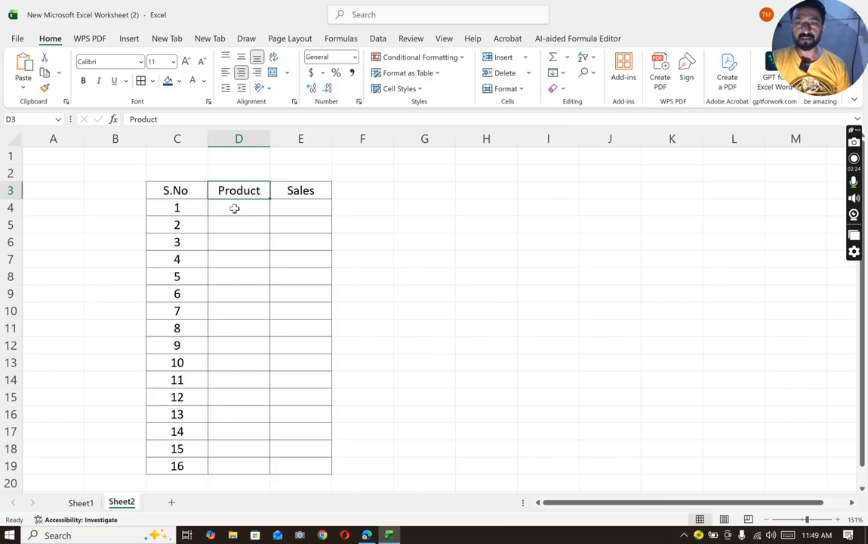
- Enter the products RAM, ]ROM and VGA in cells D4 to D6
{"action": "left_click", "coordinate": [235, 209]}
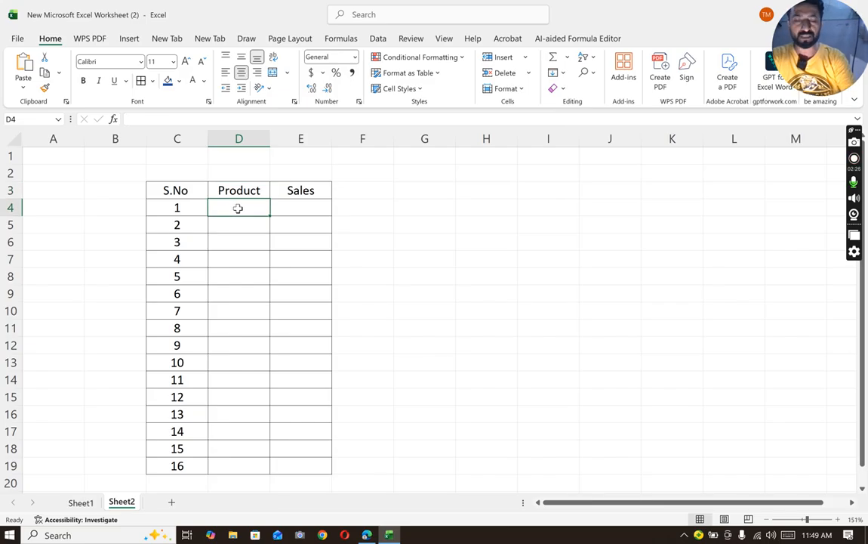
{"action": "type", "text": "R&M"}
{"action": "key", "text": "Return"}
{"action": "type", "text": "]ROM"}
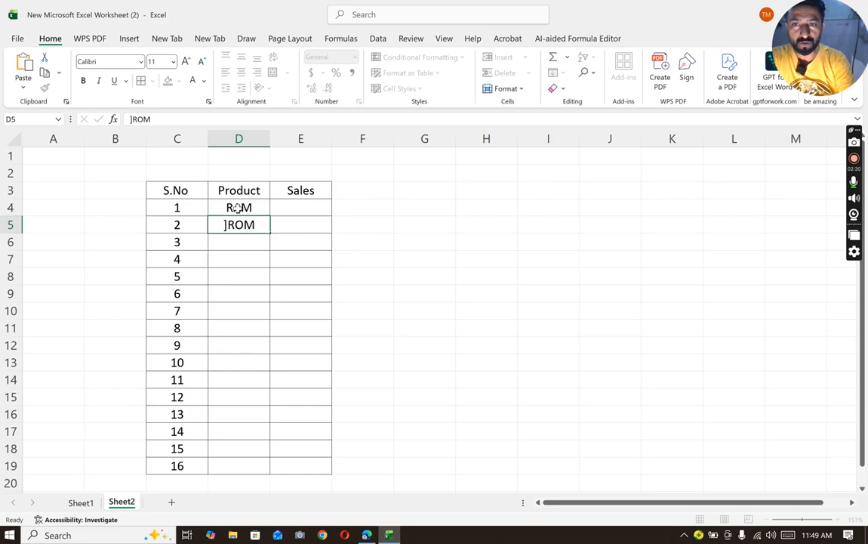
{"action": "key", "text": "Return"}
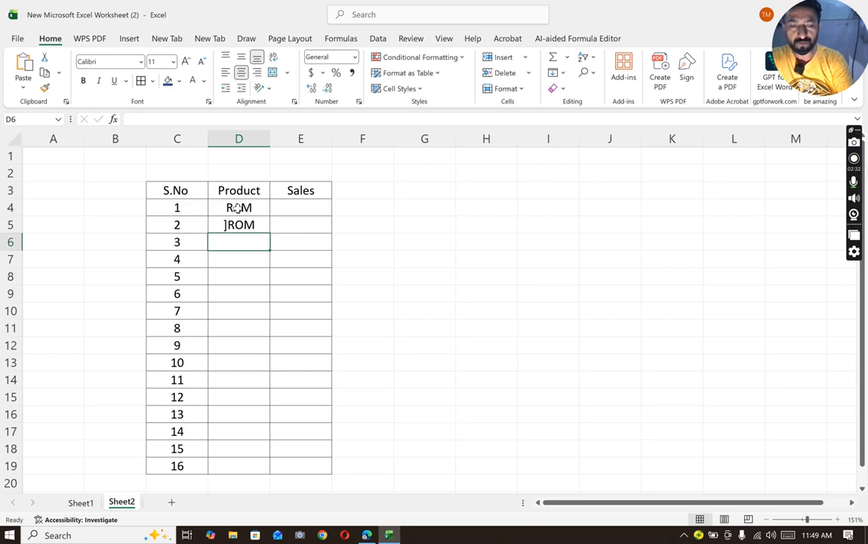
{"action": "type", "text": "VGA"}
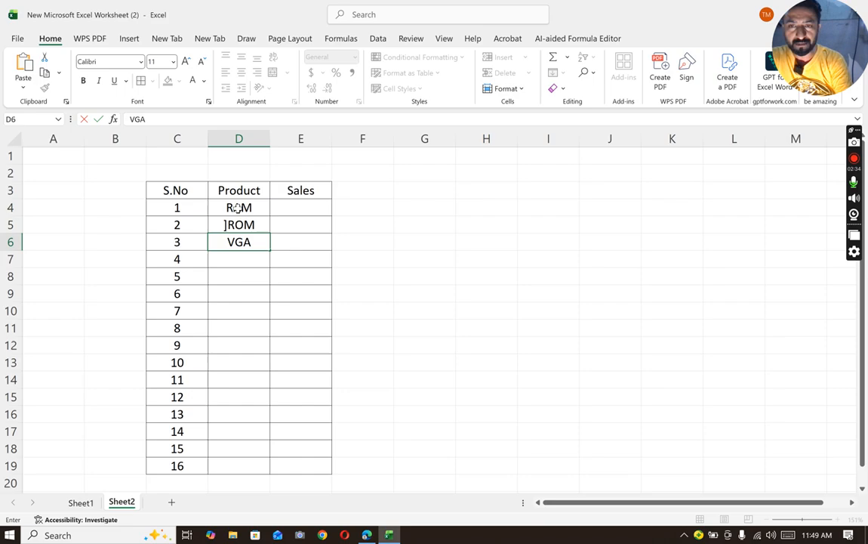
{"action": "key", "text": "Return"}
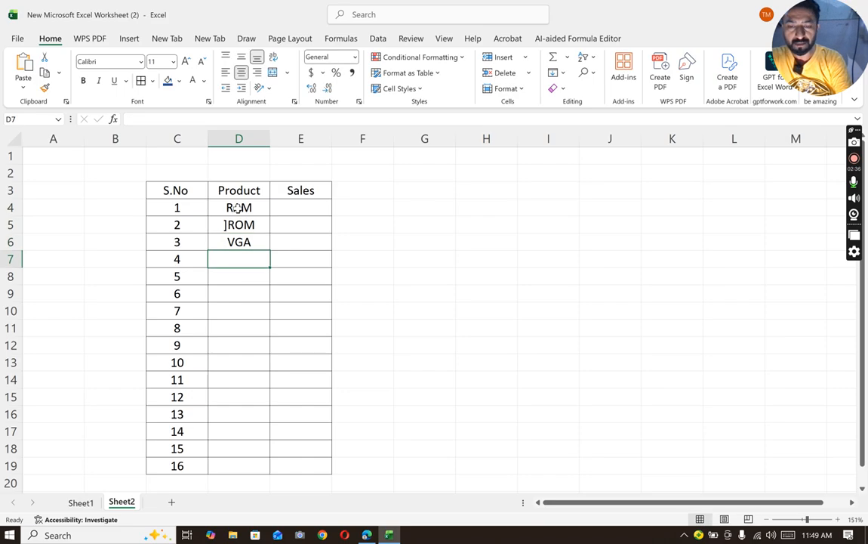
- Enter the products CABLES, ROUTERS and NVRAM in cells D7 to D9
{"action": "type", "text": "CABLES"}
{"action": "key", "text": "Return"}
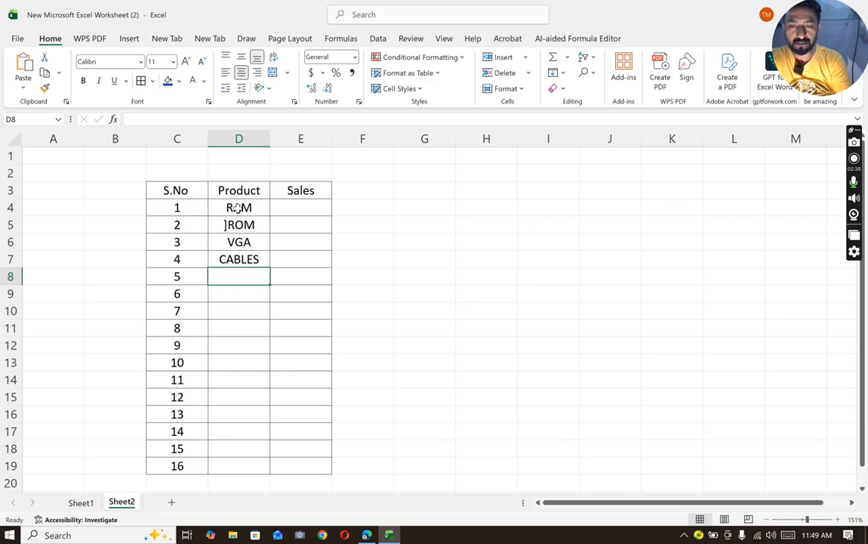
{"action": "type", "text": "ROUTERS"}
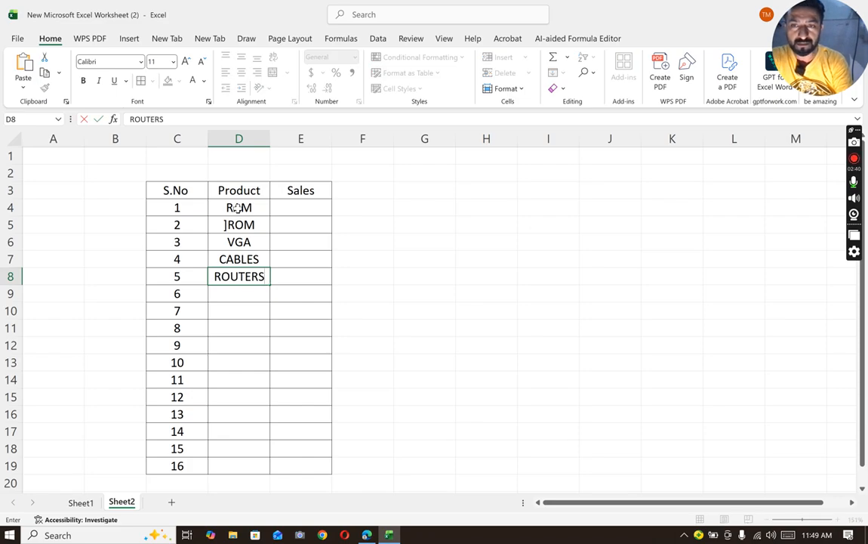
{"action": "key", "text": "Return"}
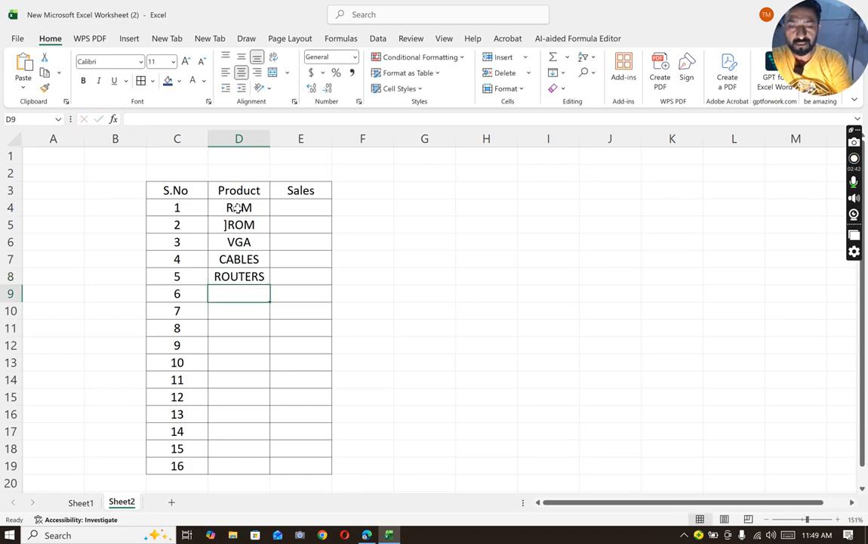
{"action": "type", "text": "NVRAM"}
{"action": "key", "text": "Return"}
- Enter the products HDMI, SLOTS, MOUSE and KEYBOARD in cells D10 to D13
{"action": "type", "text": "HDMI"}
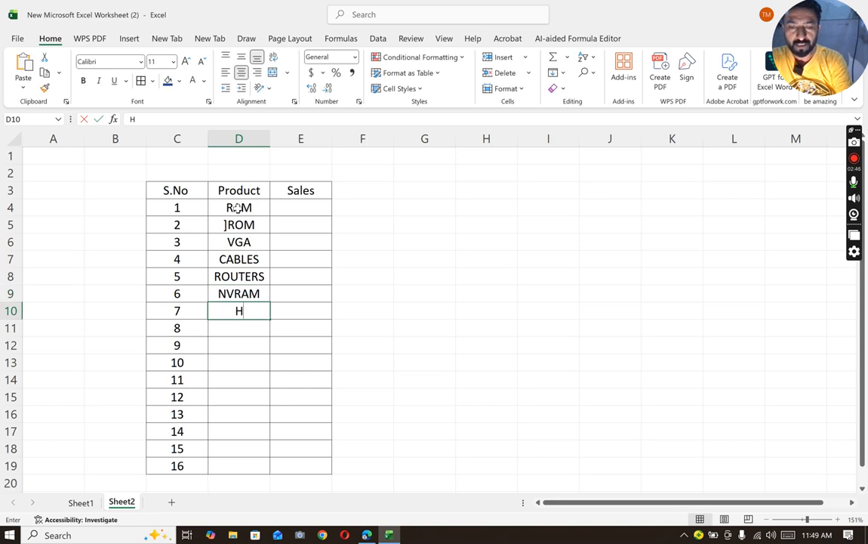
{"action": "key", "text": "Return"}
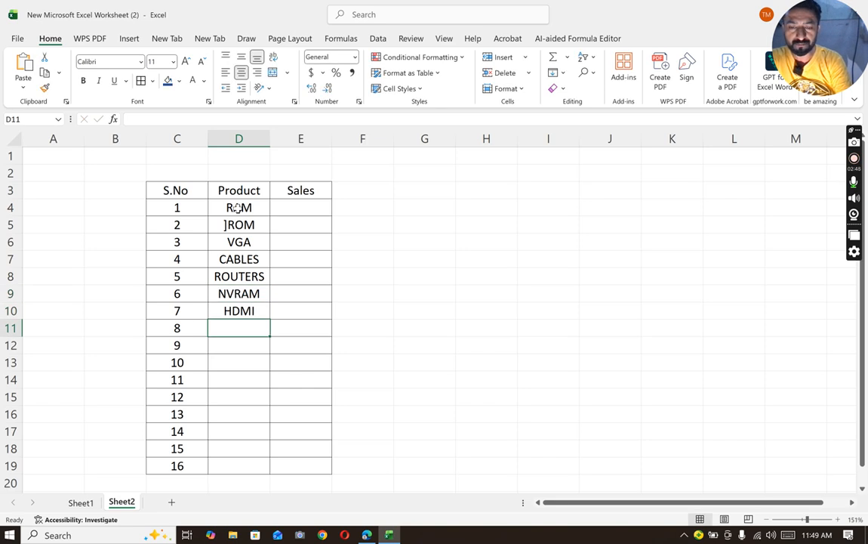
{"action": "type", "text": "SLOTS"}
{"action": "key", "text": "Return"}
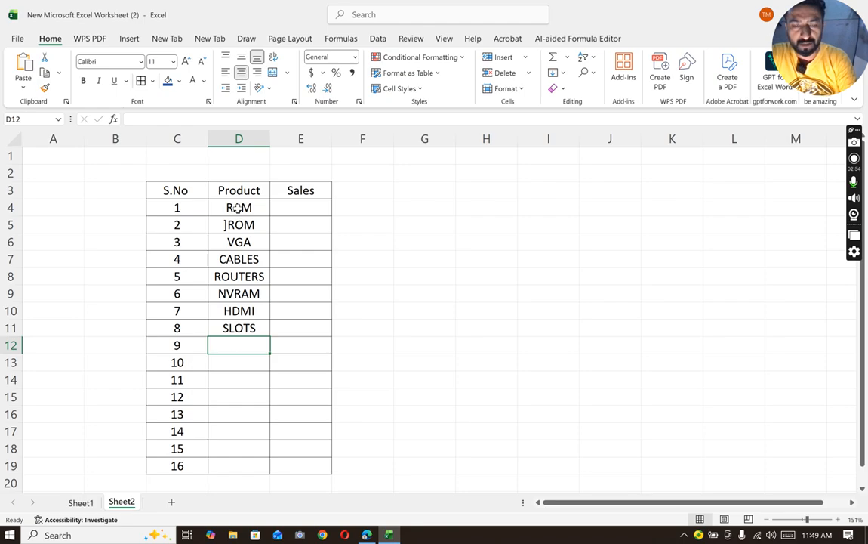
{"action": "type", "text": "MOUSE"}
{"action": "key", "text": "Return"}
{"action": "type", "text": "KEYBOARD"}
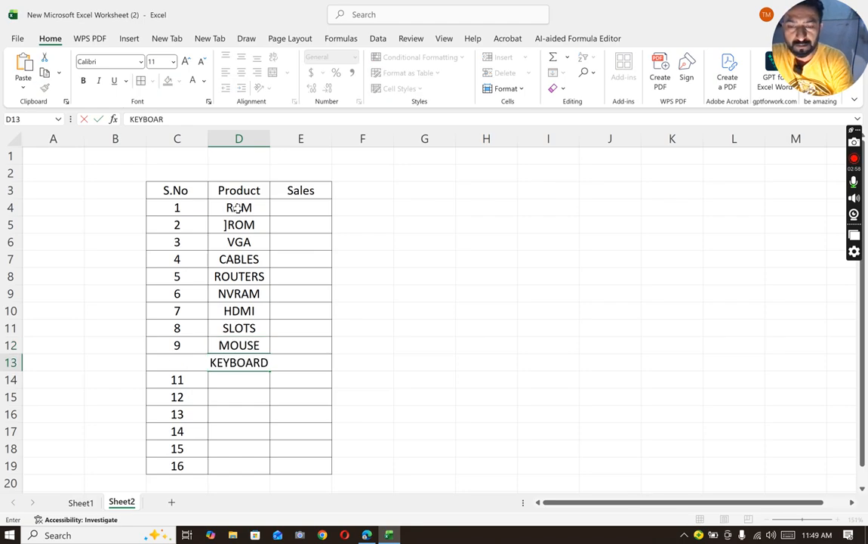
{"action": "key", "text": "Return"}
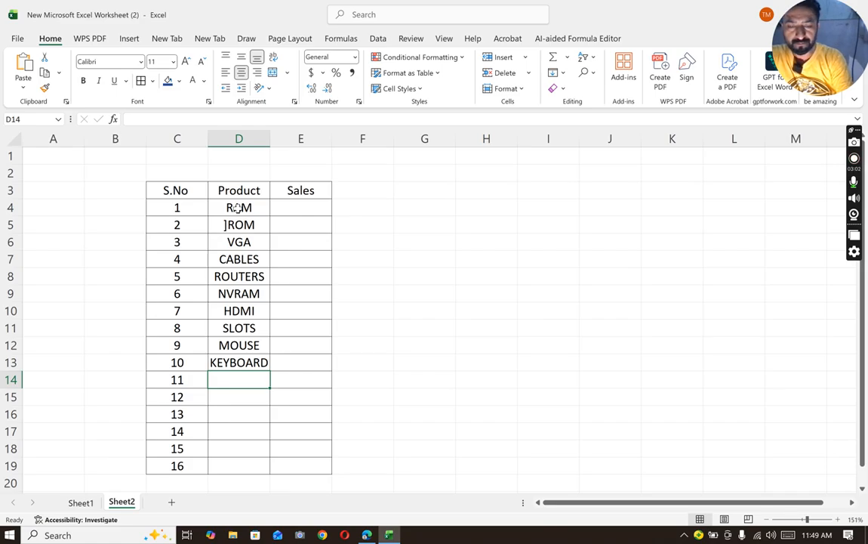
- Enter the products OTHERBOARD and MALE CONEECTOR in cells D14 and D15
{"action": "type", "text": "T"}
{"action": "key", "text": "BackSpace"}
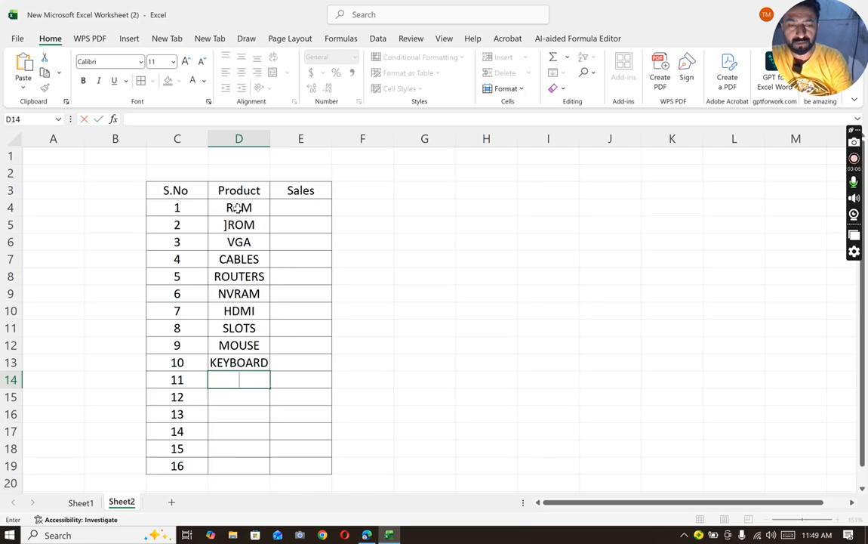
{"action": "type", "text": "OT"}
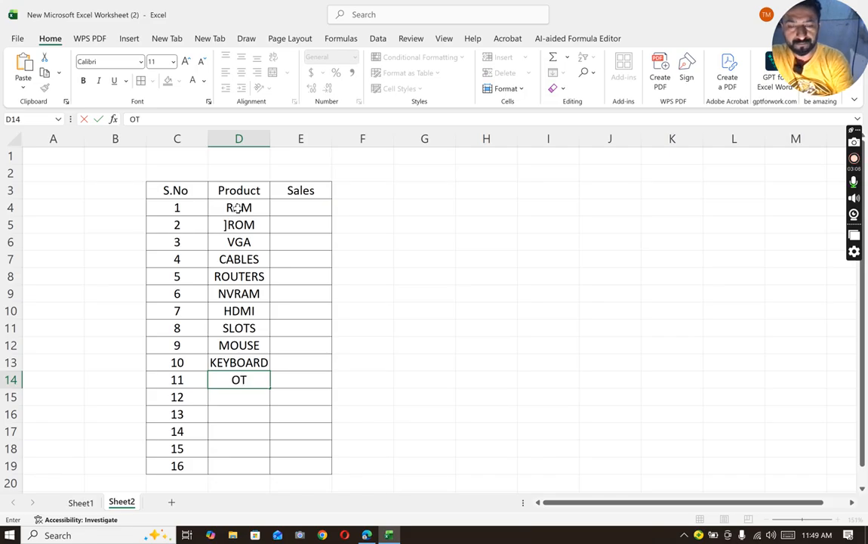
{"action": "type", "text": "HERBOARD"}
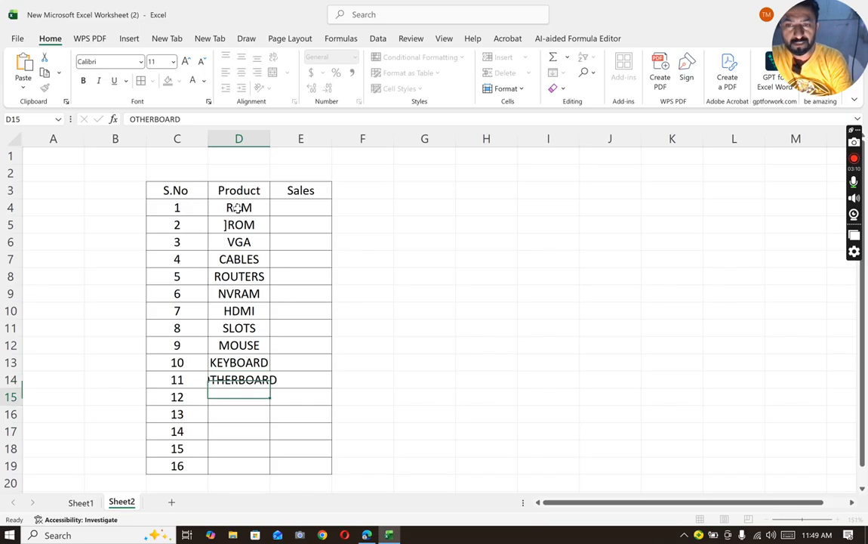
{"action": "key", "text": "Return"}
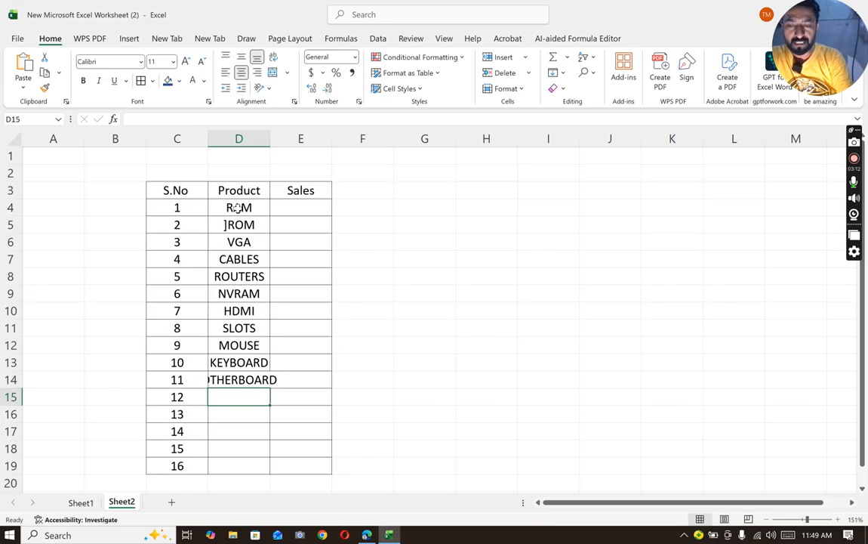
{"action": "type", "text": "MALE "}
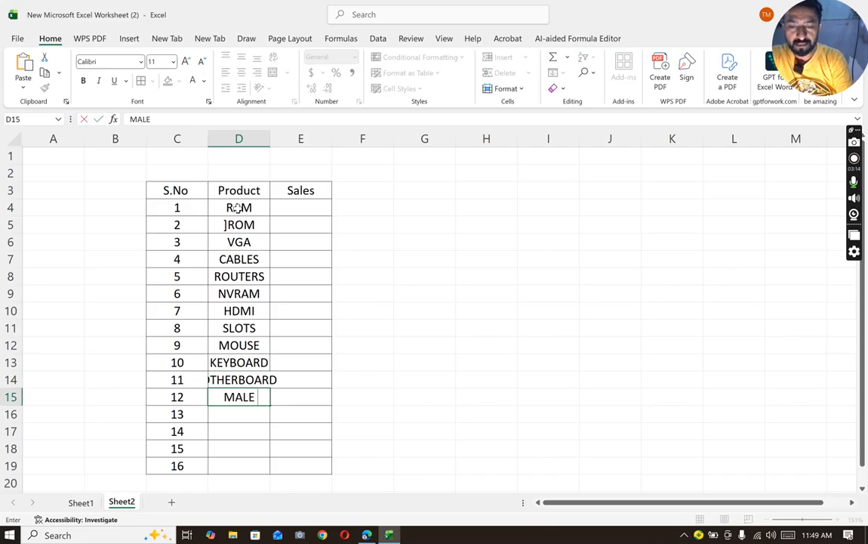
{"action": "type", "text": "CONEECTOR"}
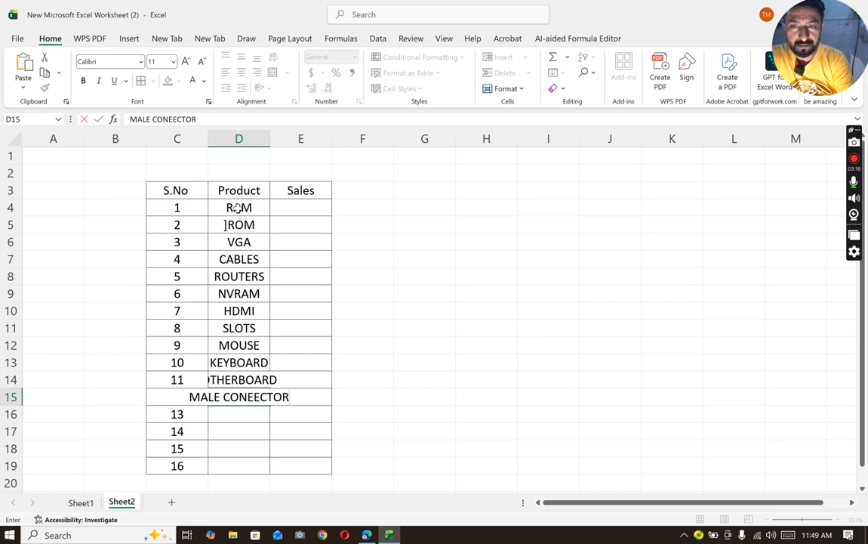
{"action": "key", "text": "Return"}
- Enter FEMALE CONECTOR as the product in cell D16
{"action": "type", "text": "FEMALE"}
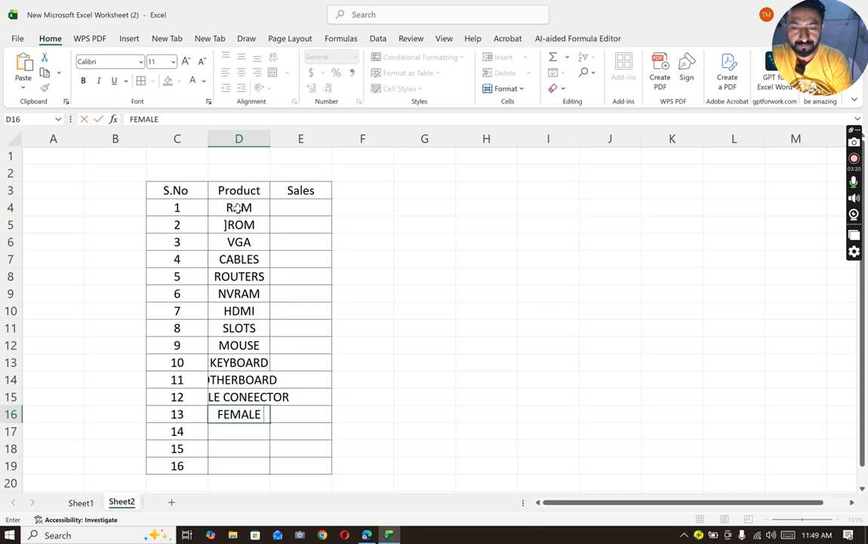
{"action": "type", "text": " CONECTIO"}
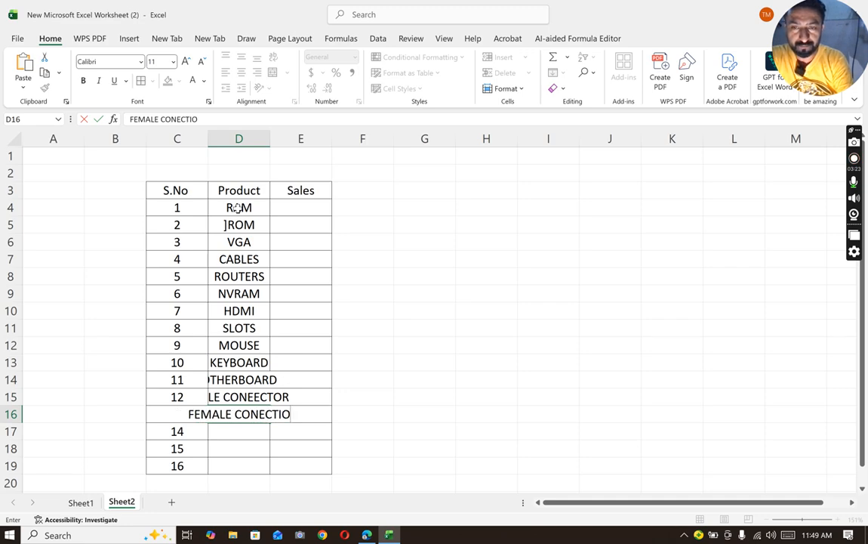
{"action": "key", "text": "BackSpace"}
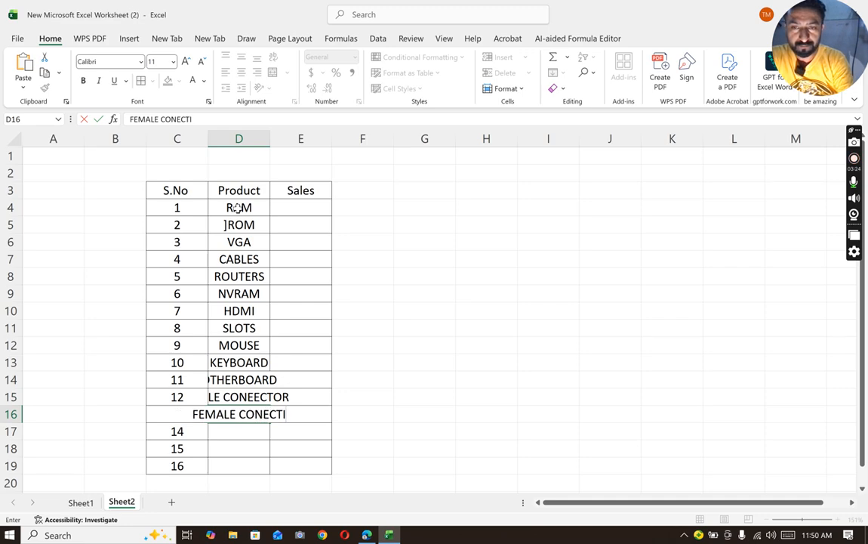
{"action": "key", "text": "BackSpace"}
{"action": "key", "text": "BackSpace"}
{"action": "type", "text": "TOR"}
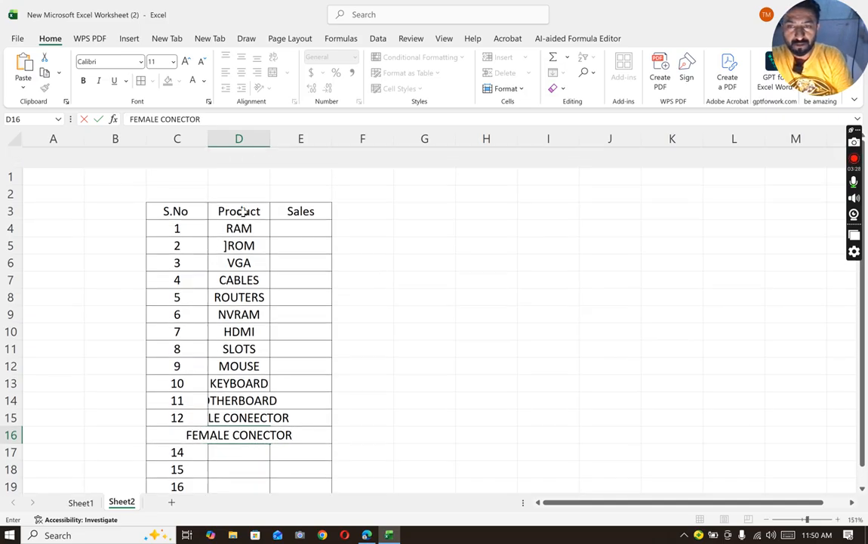
{"action": "key", "text": "Return"}
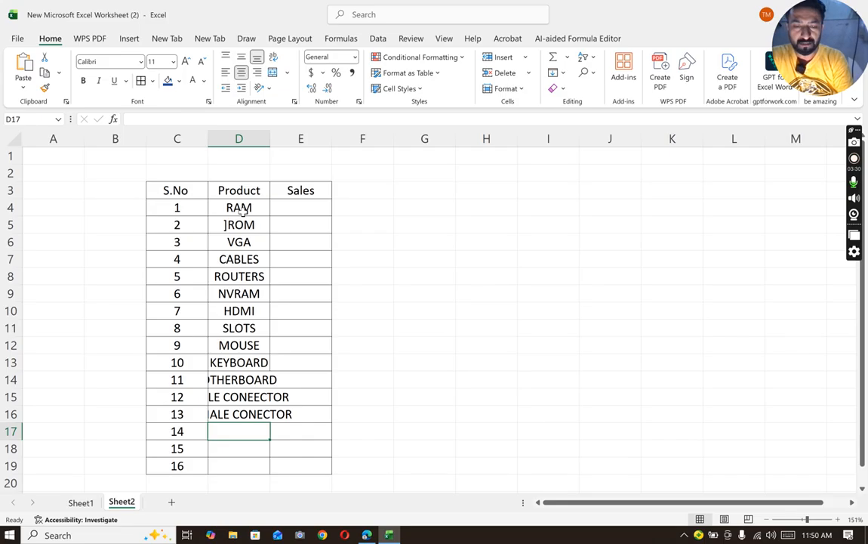
- Enter the products USB and SERIAL in cells D17 and D18
{"action": "type", "text": "u"}
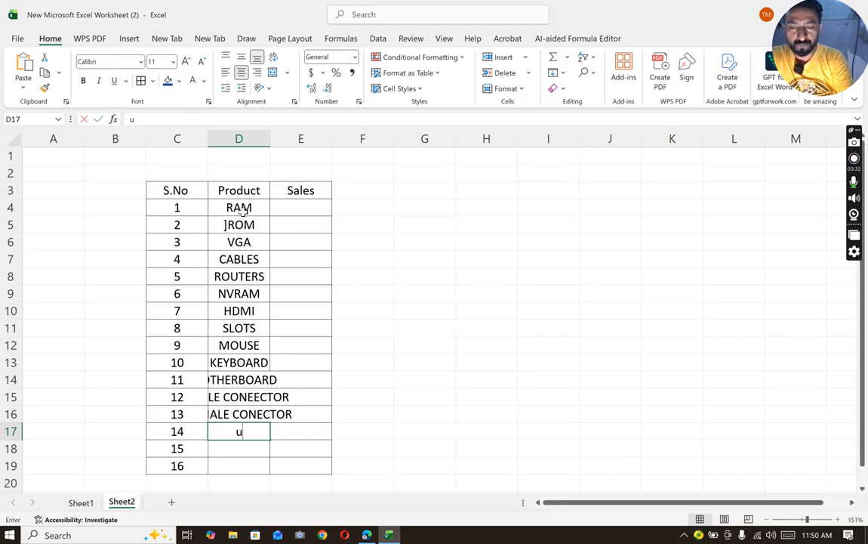
{"action": "key", "text": "BackSpace"}
{"action": "type", "text": "USB"}
{"action": "key", "text": "Return"}
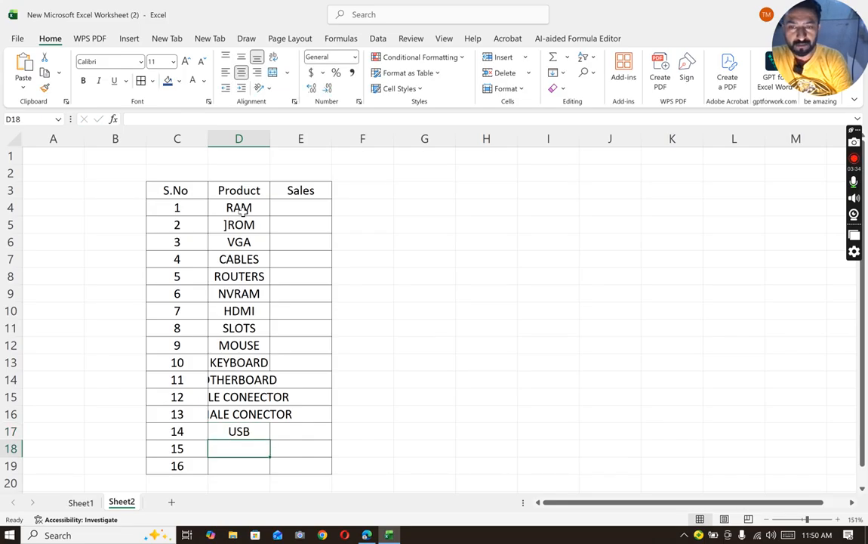
{"action": "type", "text": "SERIA"}
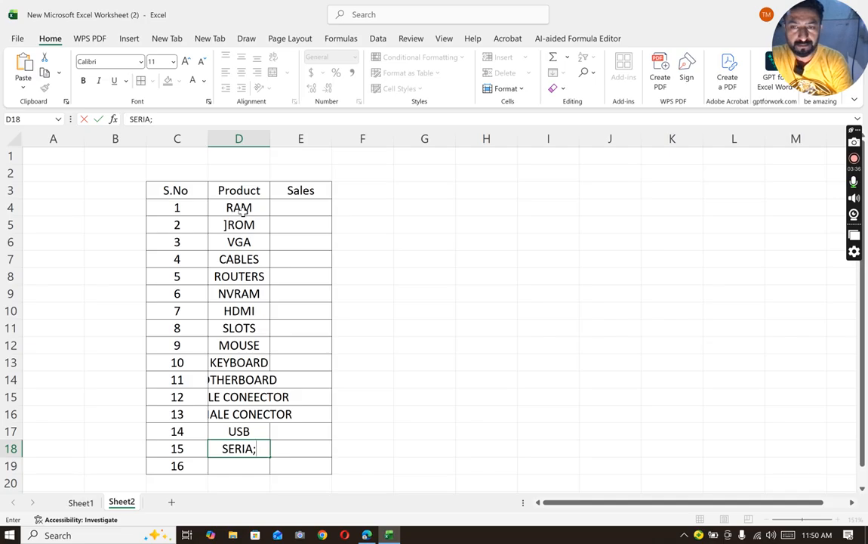
{"action": "type", "text": "L"}
{"action": "key", "text": "Return"}
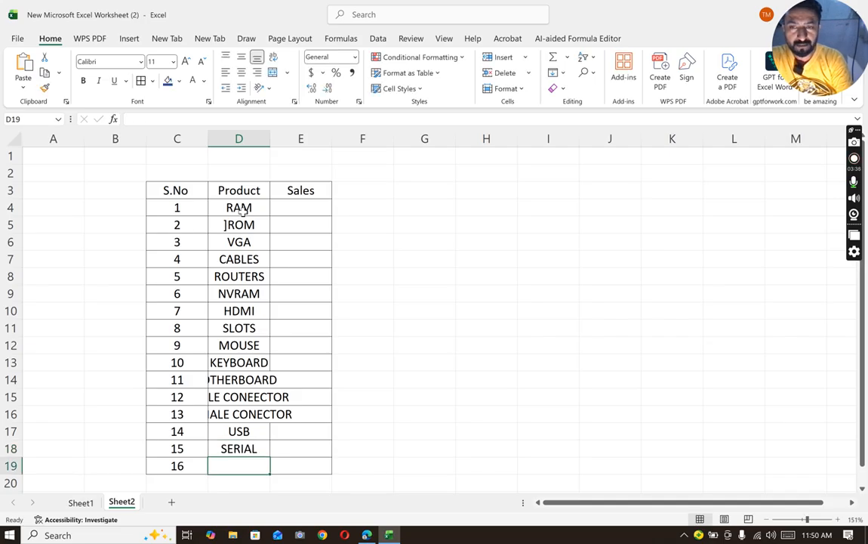
- Enter PORTS as the last product in cell D19
{"action": "type", "text": "PORTAS"}
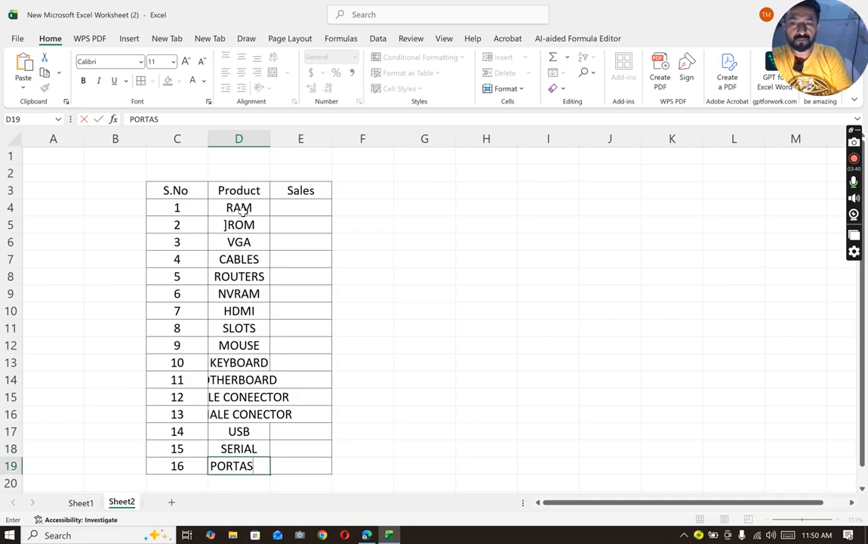
{"action": "key", "text": "BackSpace"}
{"action": "key", "text": "BackSpace"}
{"action": "type", "text": "ZX"}
{"action": "key", "text": "BackSpace"}
{"action": "key", "text": "BackSpace"}
{"action": "type", "text": "Z"}
{"action": "key", "text": "BackSpace"}
{"action": "type", "text": "S"}
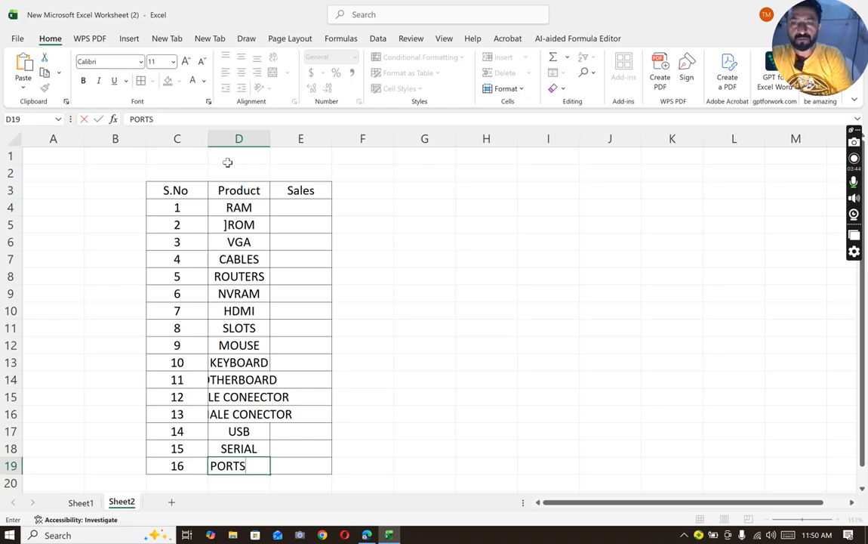
- Correct the product in cell D5 to ROM and autofit the width of column D to its entries
{"action": "left_click", "coordinate": [230, 223]}
{"action": "type", "text": "roM"}
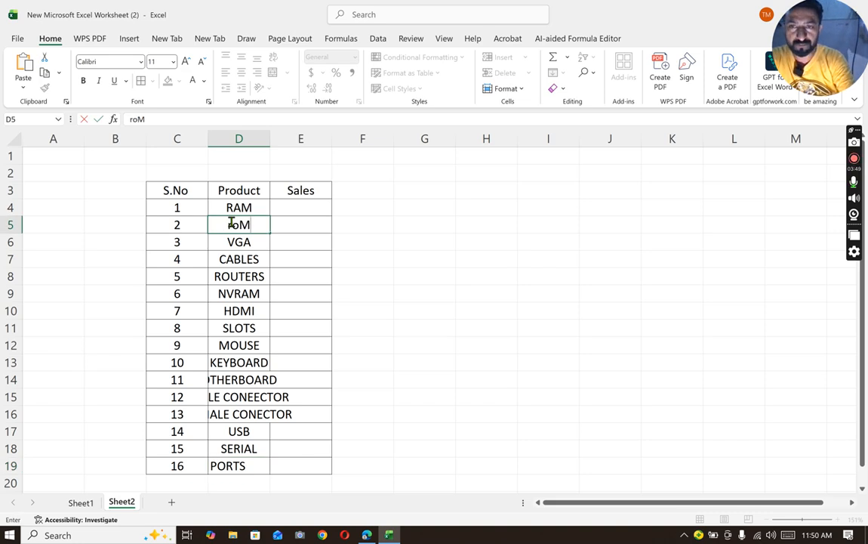
{"action": "key", "text": "BackSpace"}
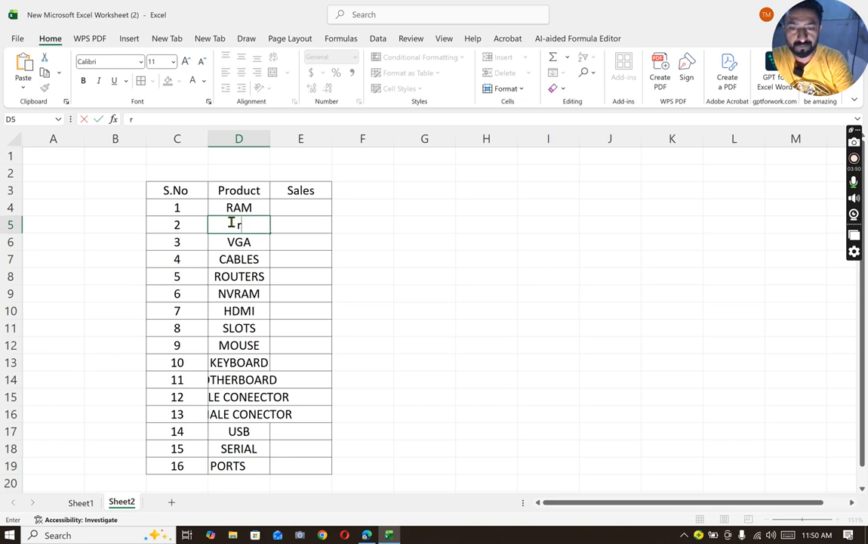
{"action": "type", "text": "ROM"}
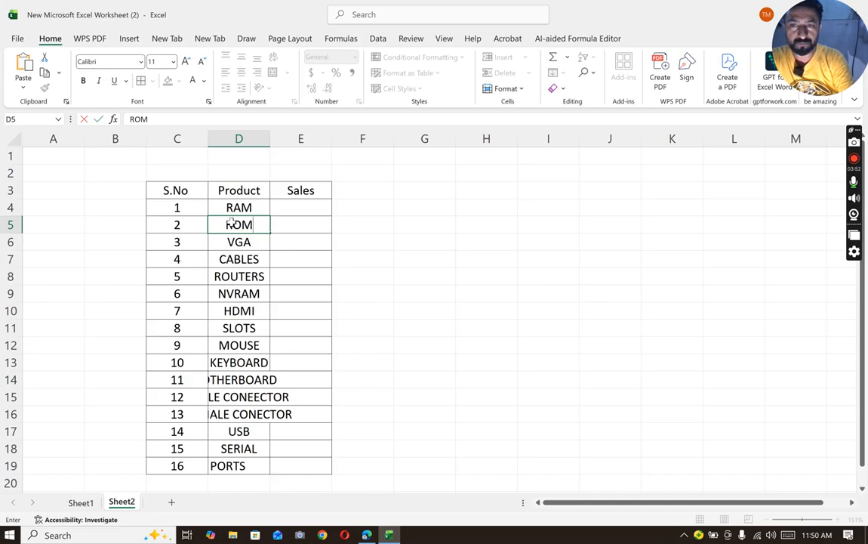
{"action": "key", "text": "Return"}
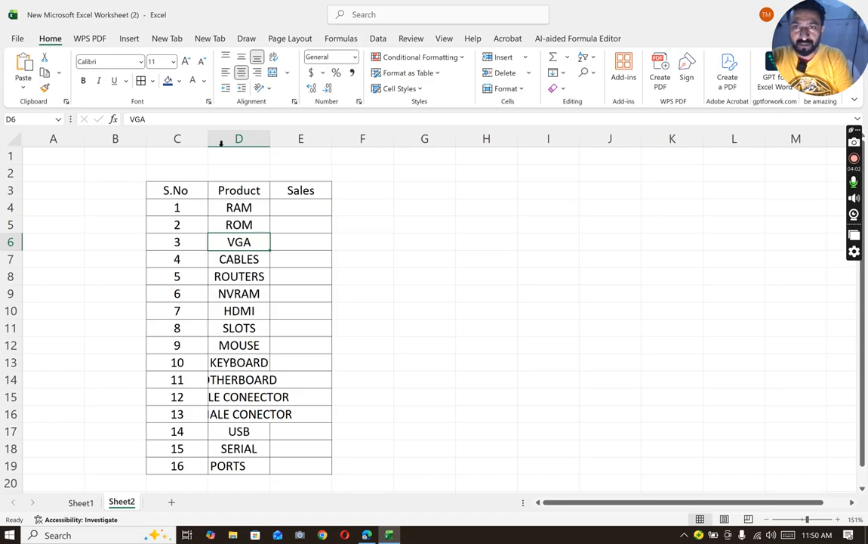
{"action": "double_click", "coordinate": [266, 141]}
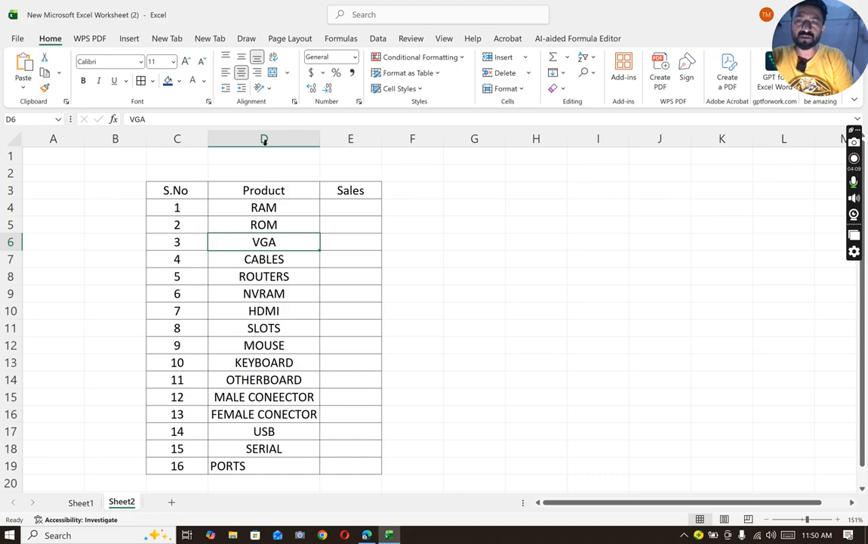
- Left-align the Product column cells from the header in D3 through D19
{"action": "left_click_drag", "start_coordinate": [215, 188], "coordinate": [290, 494]}
{"action": "mouse_move", "coordinate": [290, 424]}
{"action": "left_mouse_down"}
{"action": "mouse_move", "coordinate": [290, 411]}
{"action": "mouse_move", "coordinate": [288, 427]}
{"action": "left_mouse_up"}
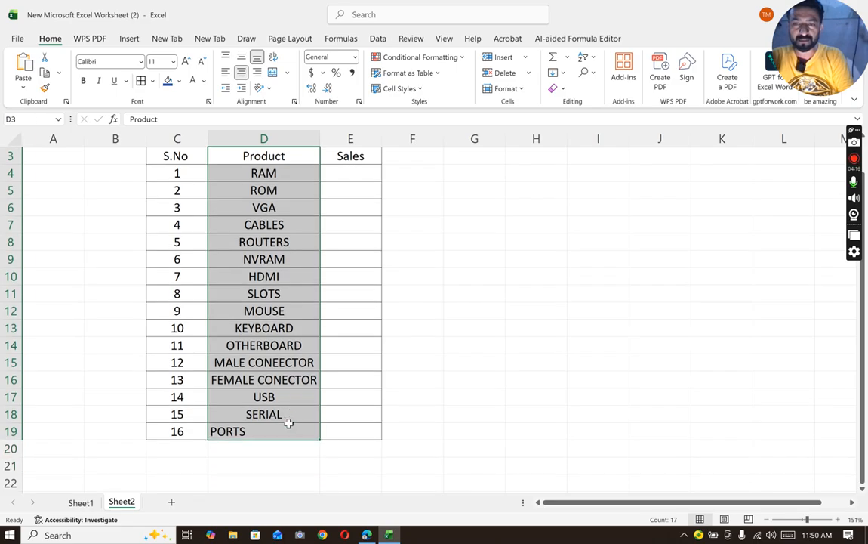
{"action": "left_click", "coordinate": [226, 74]}
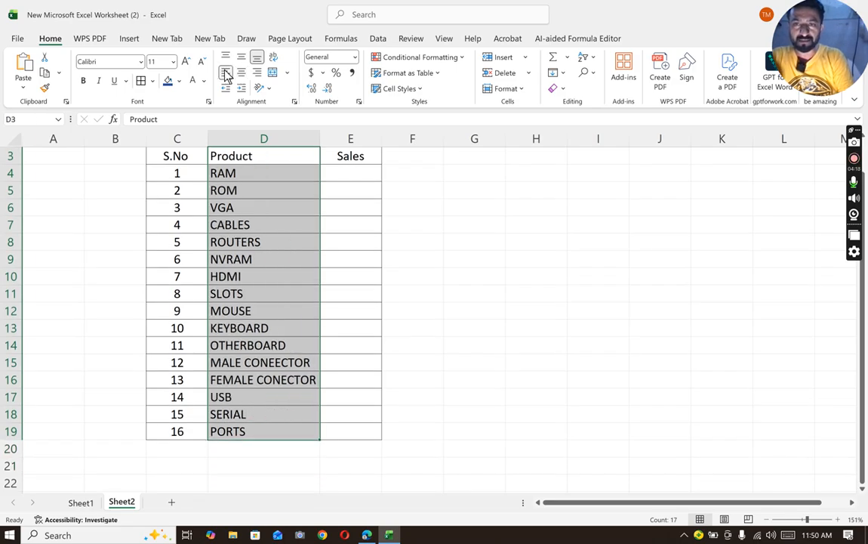
- Enter sales of 450 in E4 and 550 in E5, and fill the series down to E19
{"action": "double_click", "coordinate": [358, 176]}
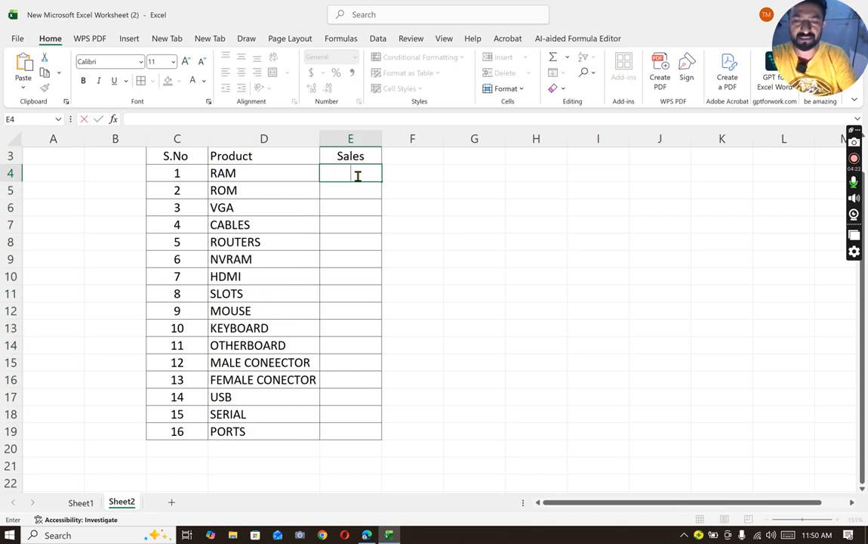
{"action": "type", "text": "450"}
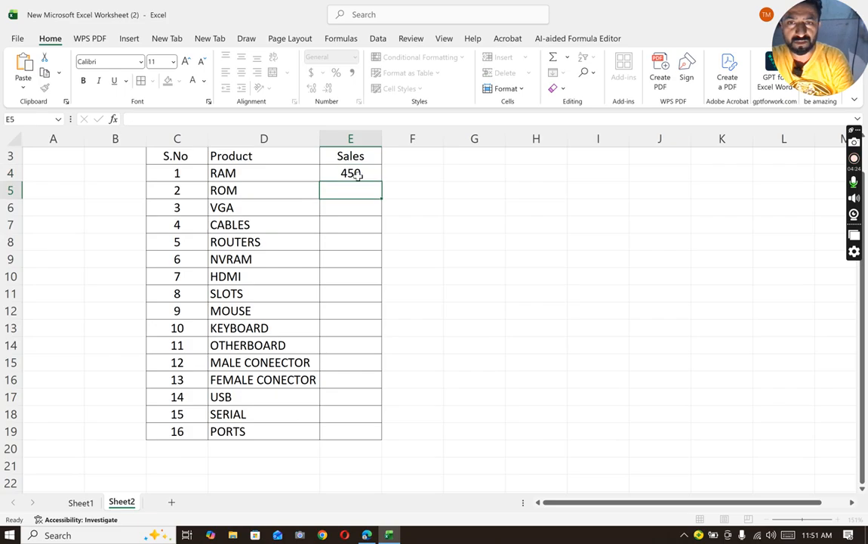
{"action": "key", "text": "Return"}
{"action": "type", "text": "550"}
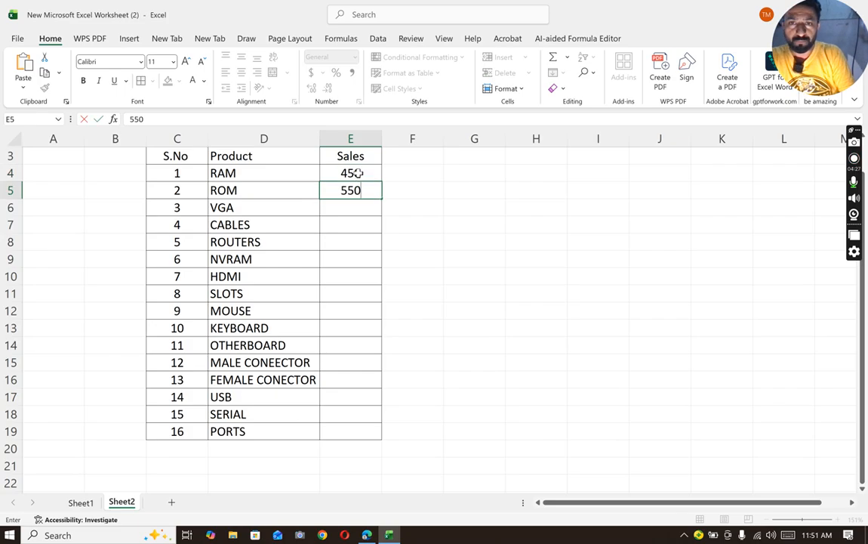
{"action": "left_click_drag", "start_coordinate": [358, 173], "coordinate": [381, 442]}
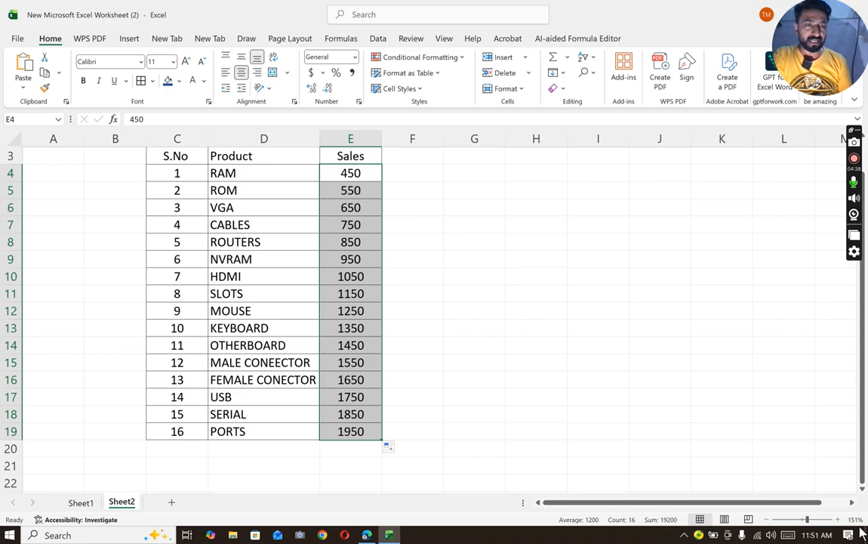
- Enter the label TOTAL in cell D20 below the last product
{"action": "left_click", "coordinate": [853, 504]}
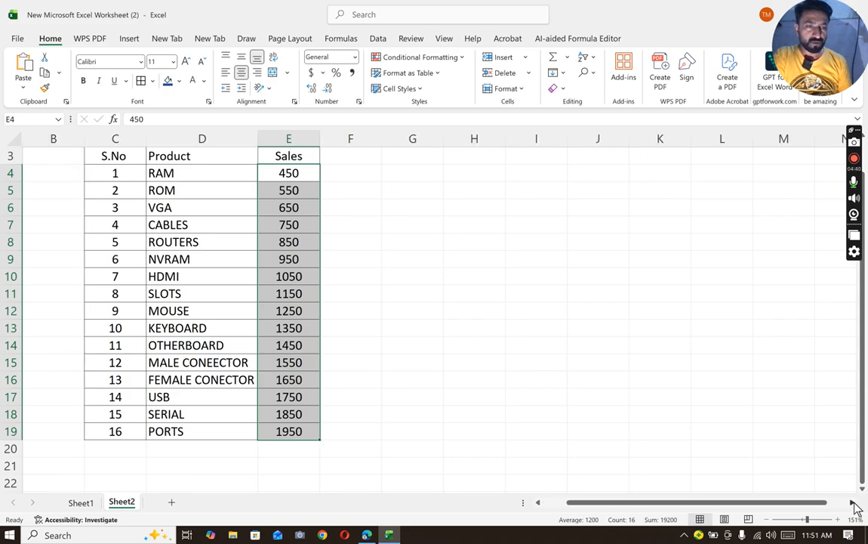
{"action": "left_click", "coordinate": [853, 504]}
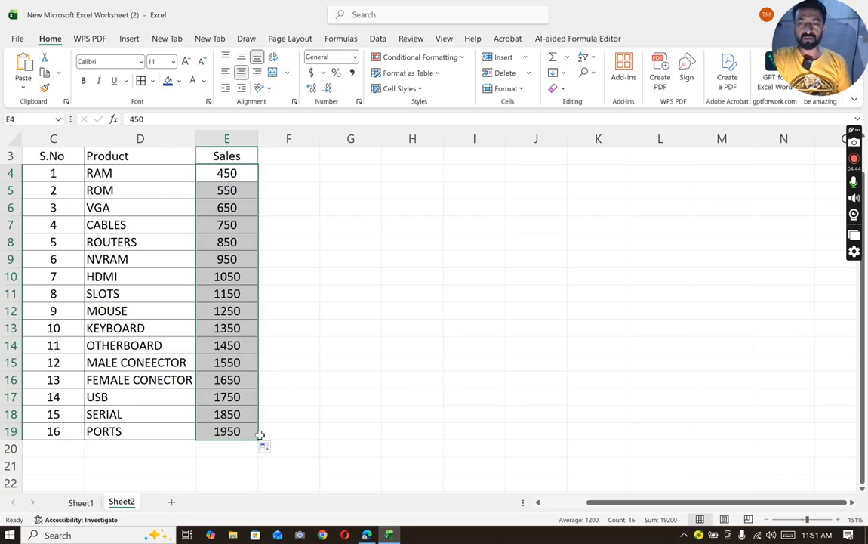
{"action": "left_click", "coordinate": [148, 444]}
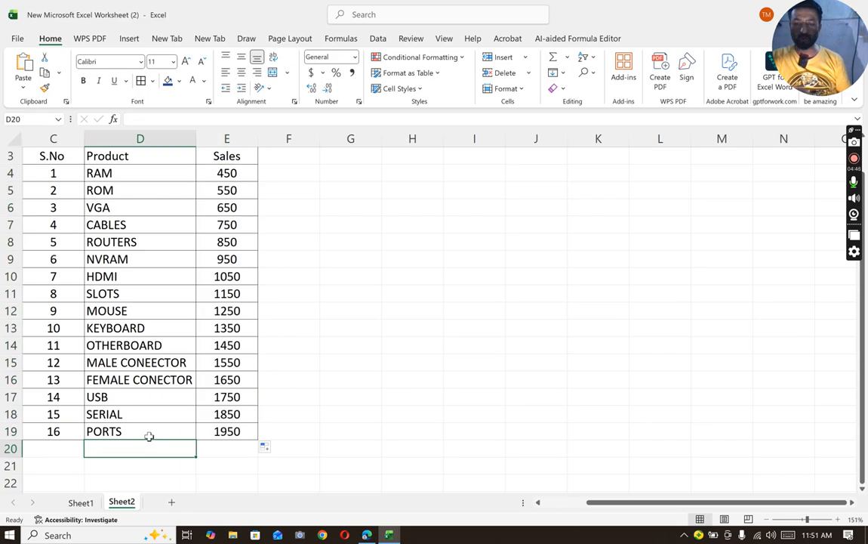
{"action": "type", "text": "TOTAL"}
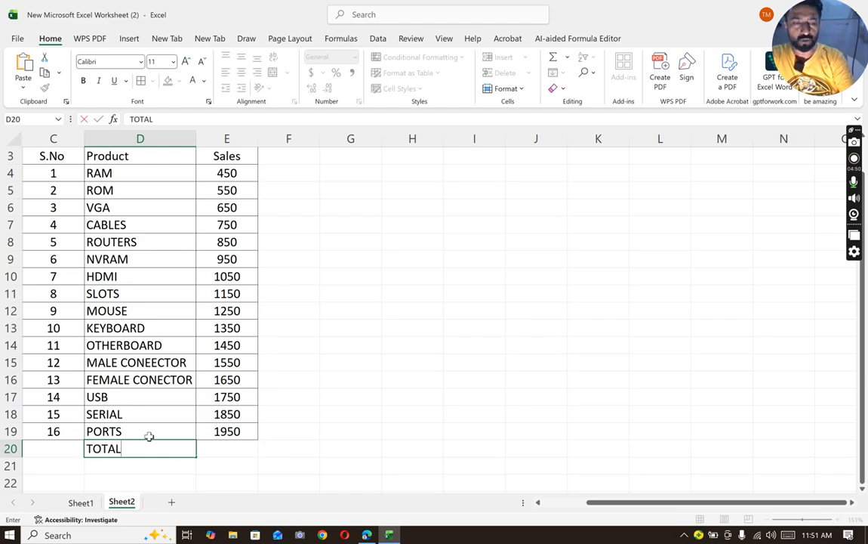
{"action": "key", "text": "Tab"}
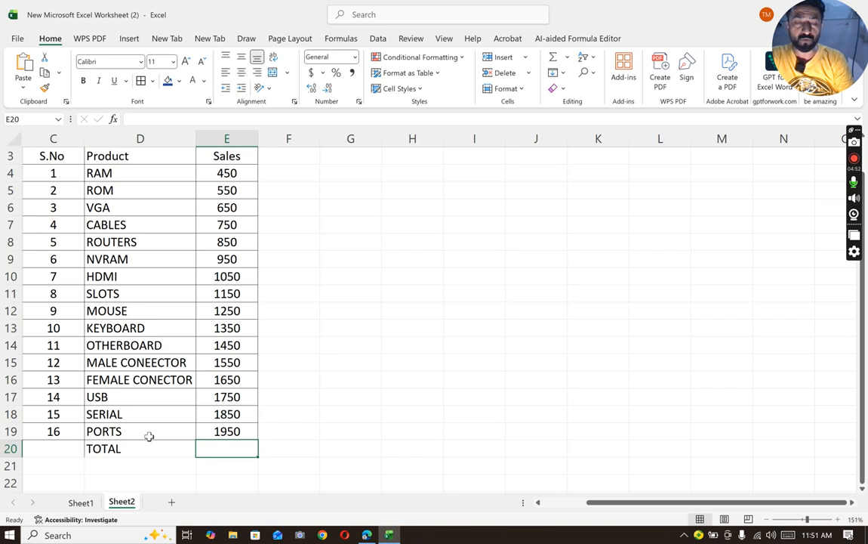
- Total the sales in cell E20 with =SUM(E4:E19) and center the cell
{"action": "type", "text": "="}
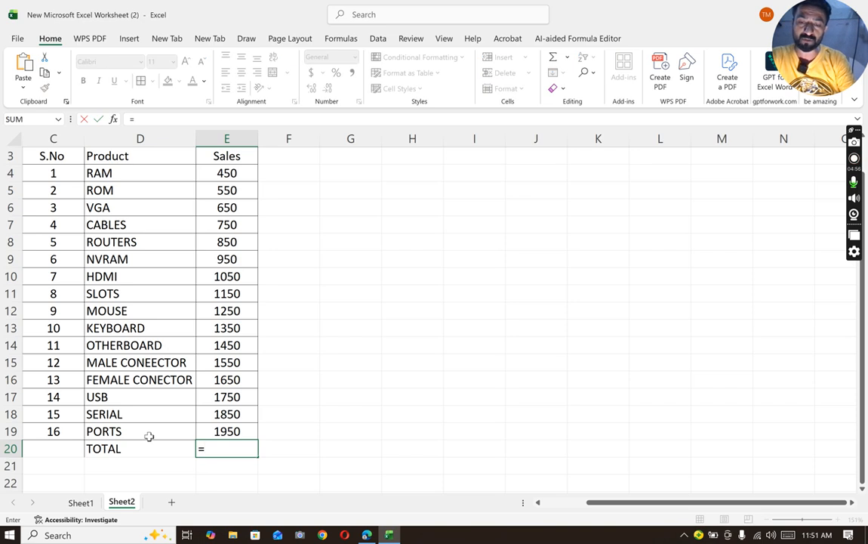
{"action": "type", "text": "SUM"}
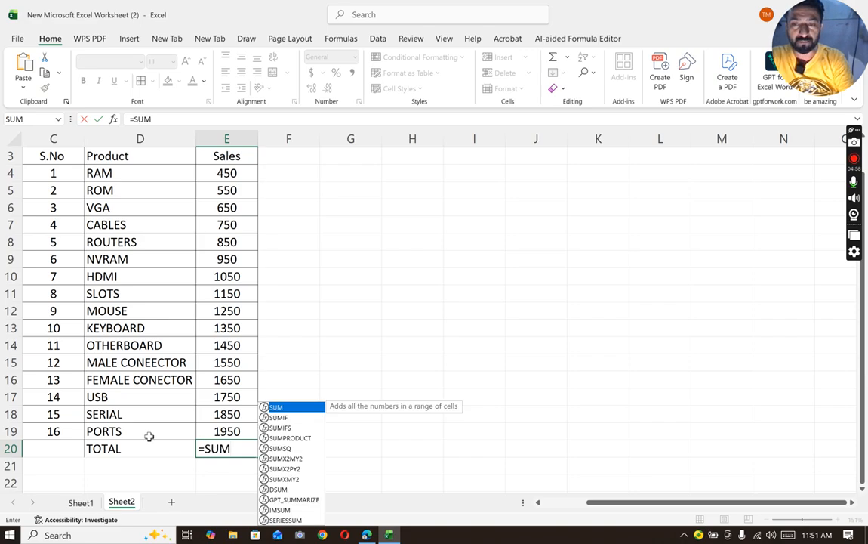
{"action": "type", "text": "("}
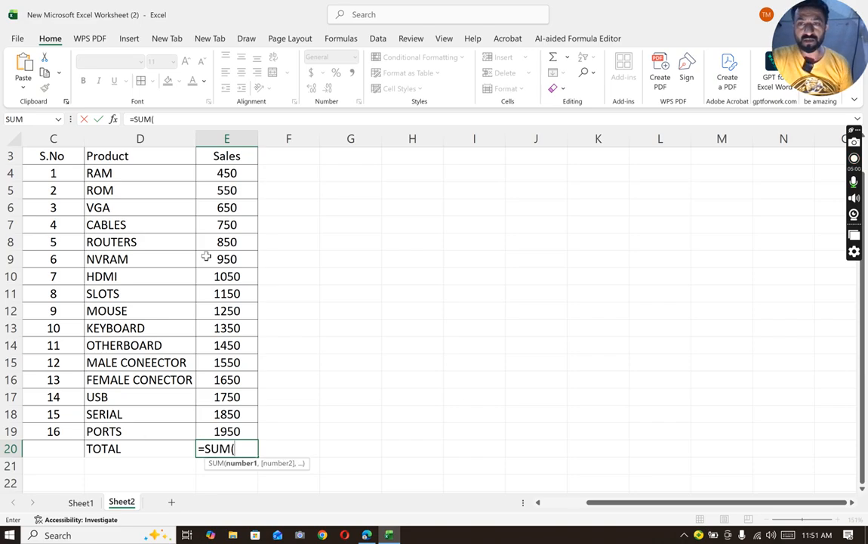
{"action": "left_click_drag", "start_coordinate": [213, 173], "coordinate": [229, 430]}
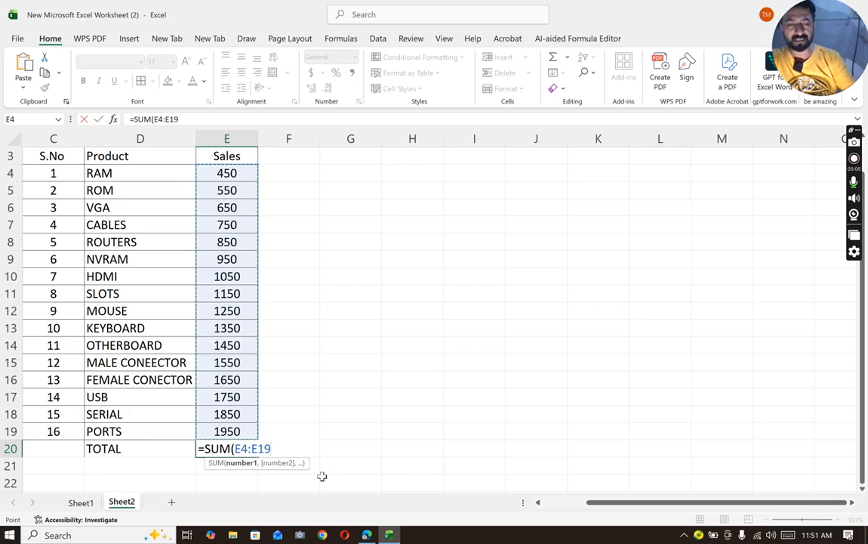
{"action": "type", "text": ")"}
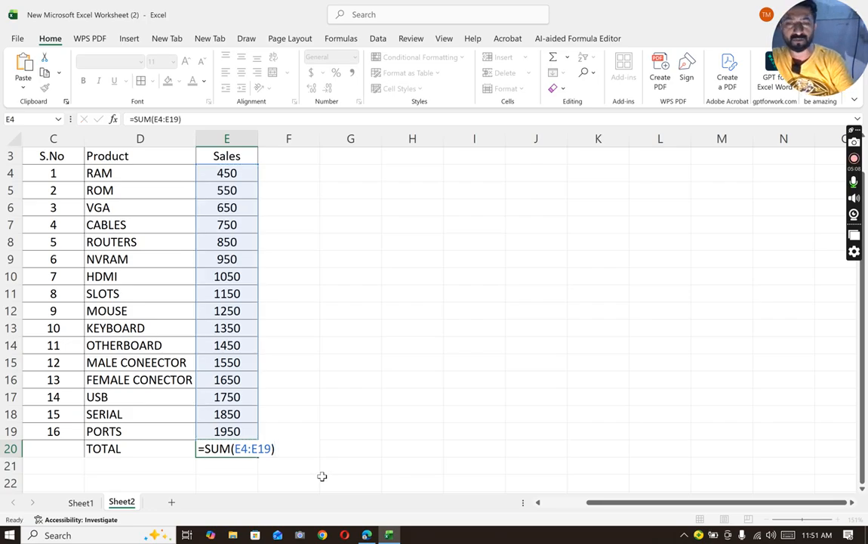
{"action": "key", "text": "Return"}
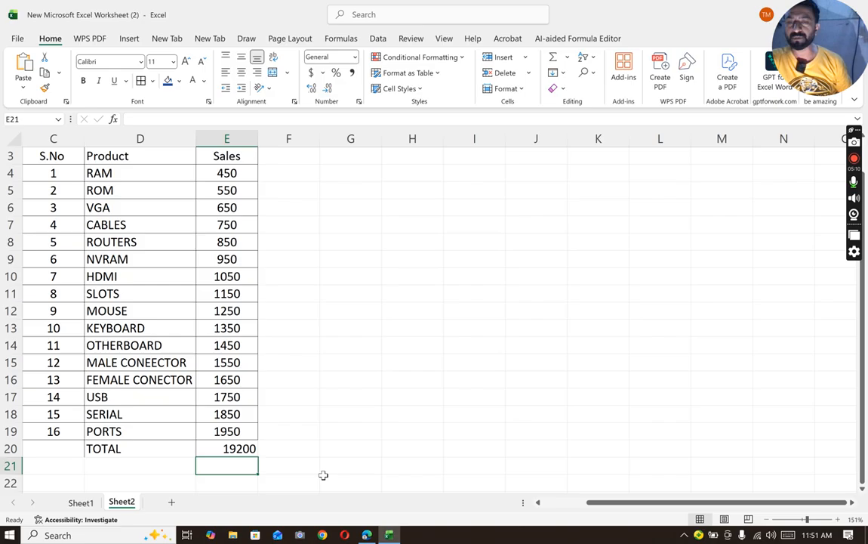
{"action": "left_click", "coordinate": [249, 449]}
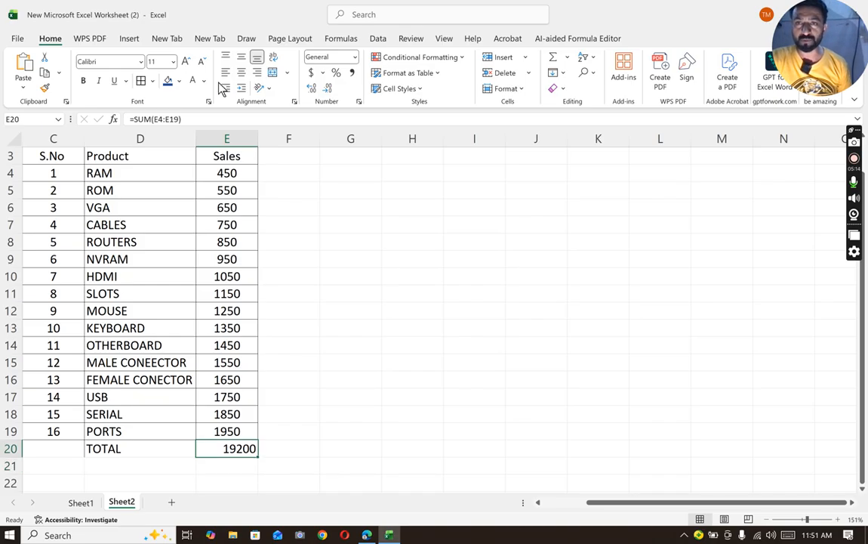
{"action": "left_click", "coordinate": [240, 72]}
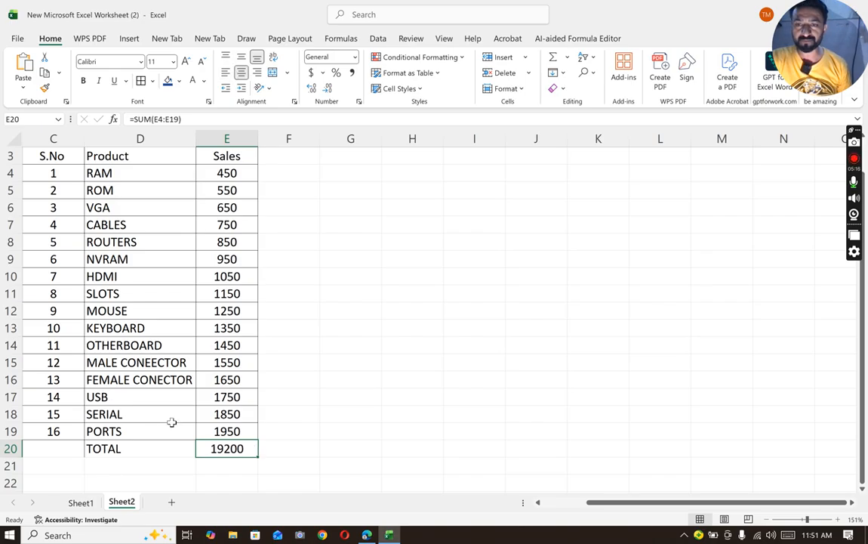
- Enter the label AVERAGE in cell D21 below TOTAL
{"action": "left_click", "coordinate": [101, 467]}
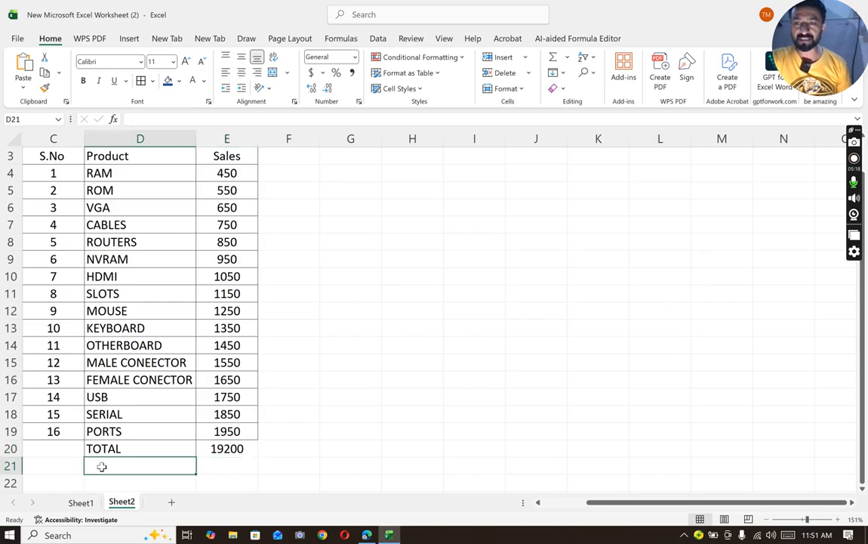
{"action": "type", "text": "AVERAGE"}
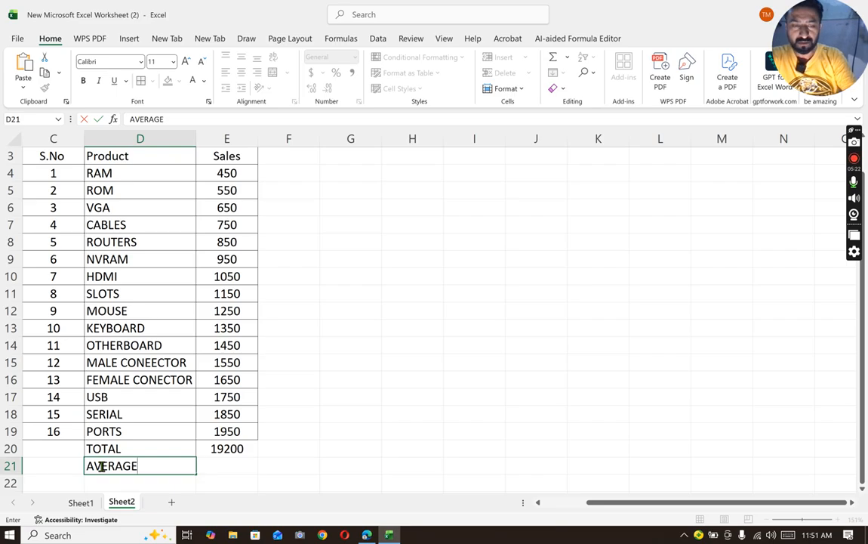
{"action": "key", "text": "Tab"}
- Calculate the average sales in cell E21 with =AVERAGE(E4:E19) and center the cell
{"action": "type", "text": "="}
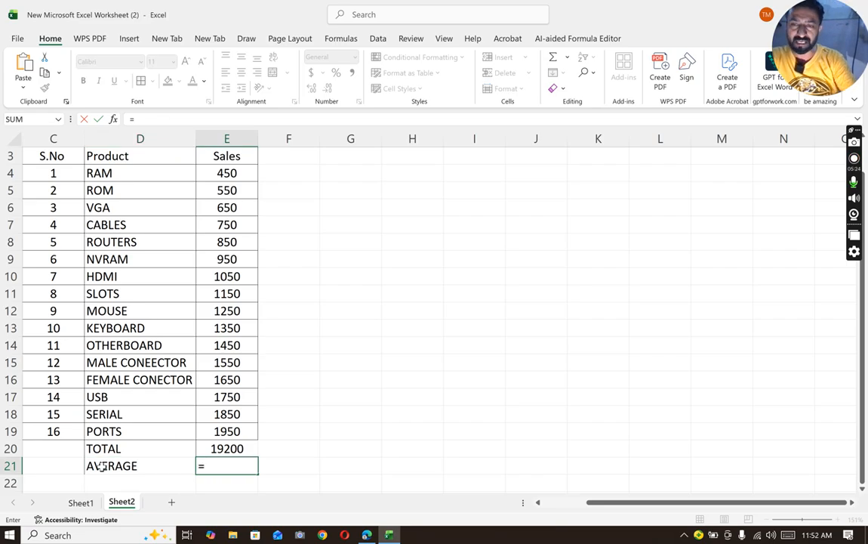
{"action": "type", "text": "AV"}
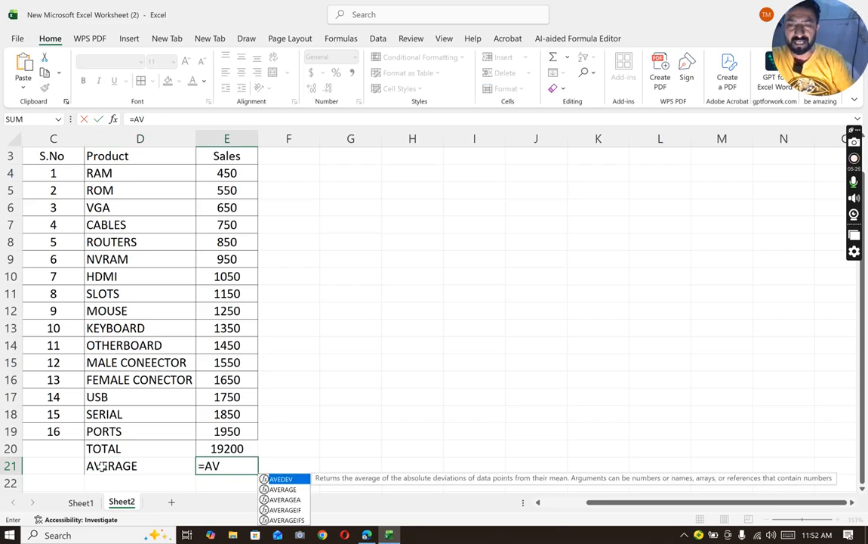
{"action": "double_click", "coordinate": [281, 490]}
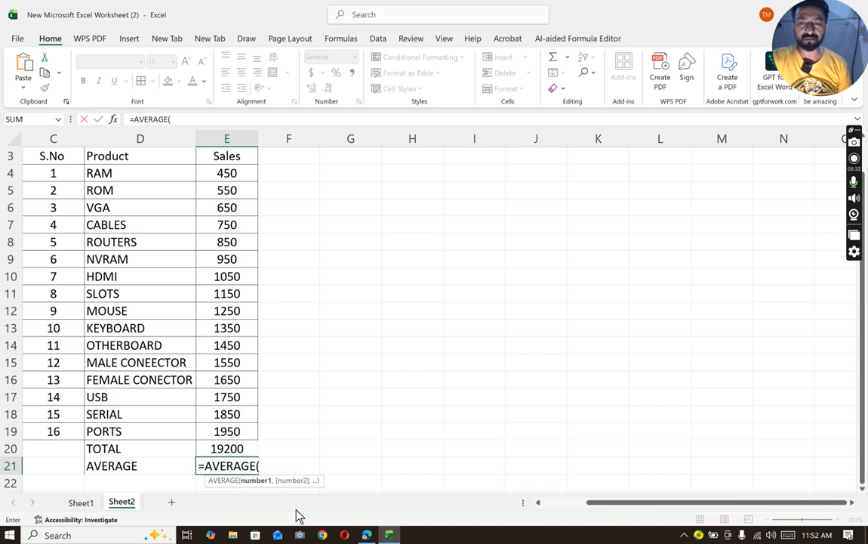
{"action": "left_click_drag", "start_coordinate": [213, 173], "coordinate": [247, 423]}
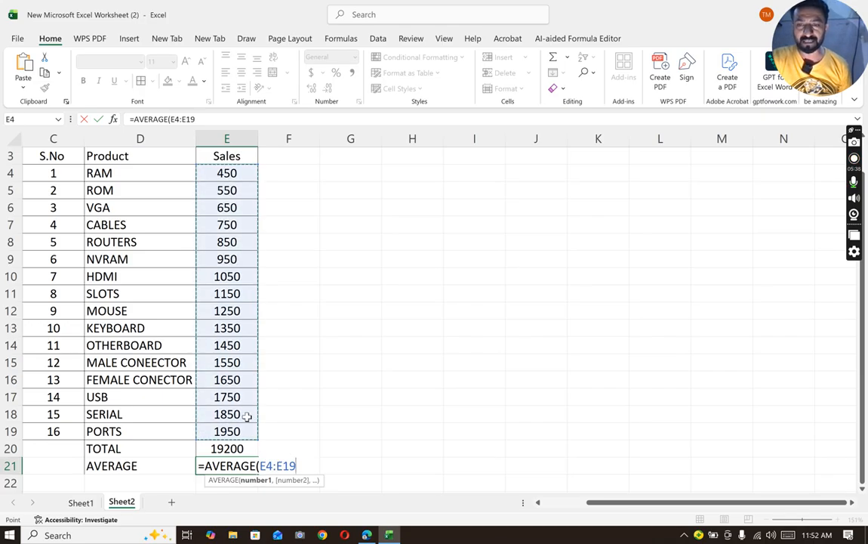
{"action": "type", "text": ")"}
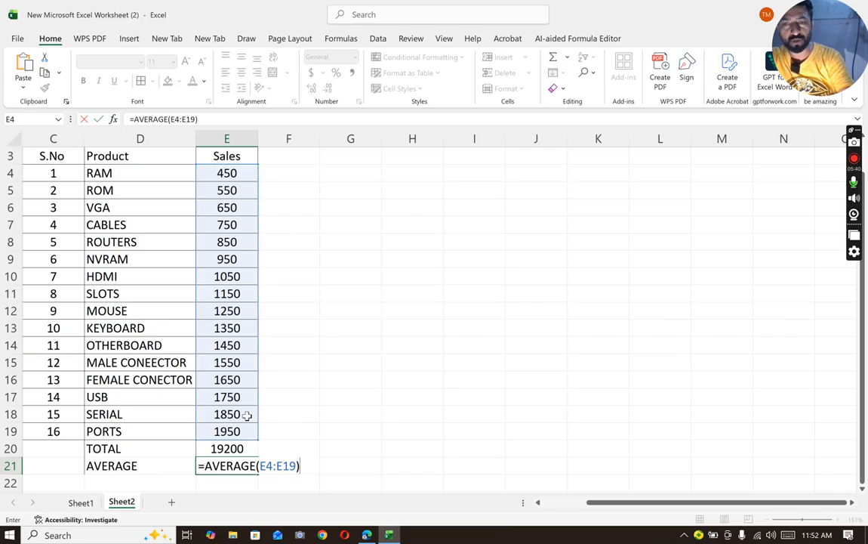
{"action": "key", "text": "Return"}
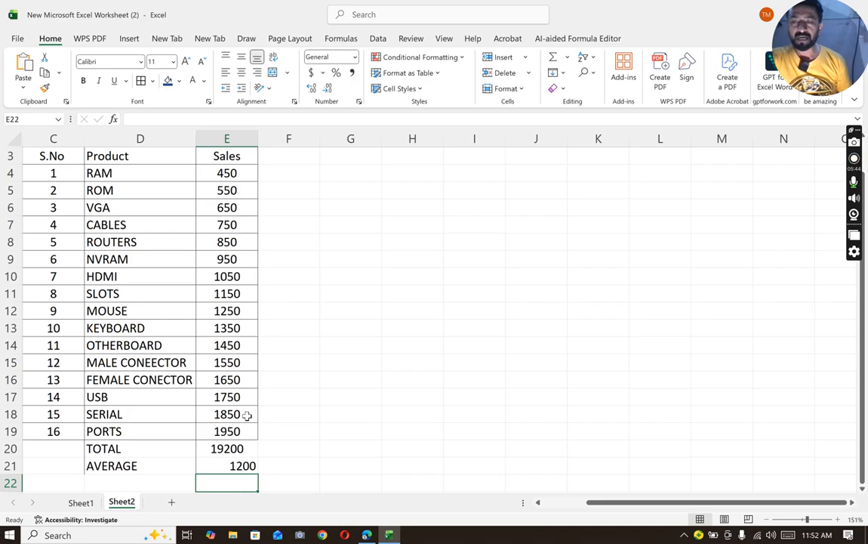
{"action": "left_click", "coordinate": [234, 465]}
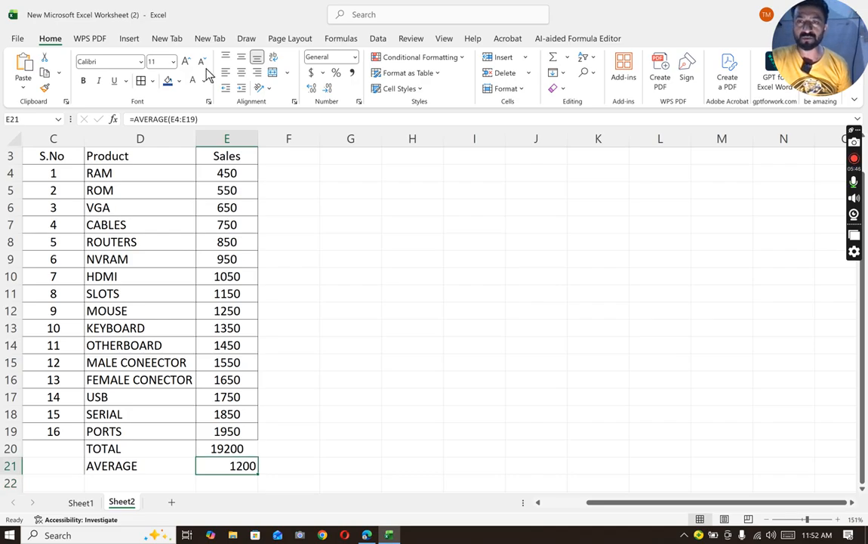
{"action": "left_click", "coordinate": [241, 72]}
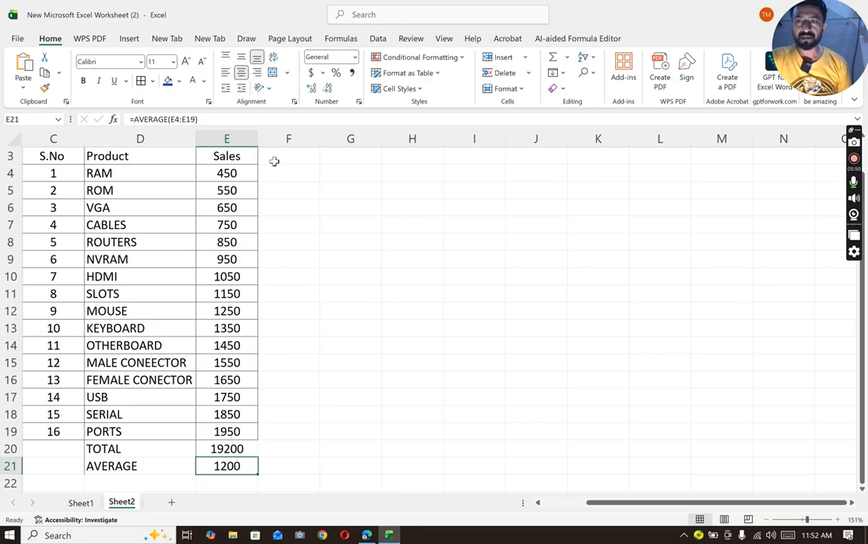
- Make the header row C3:E3 and the product names in D4:D19 bold
{"action": "left_click_drag", "start_coordinate": [39, 155], "coordinate": [214, 158]}
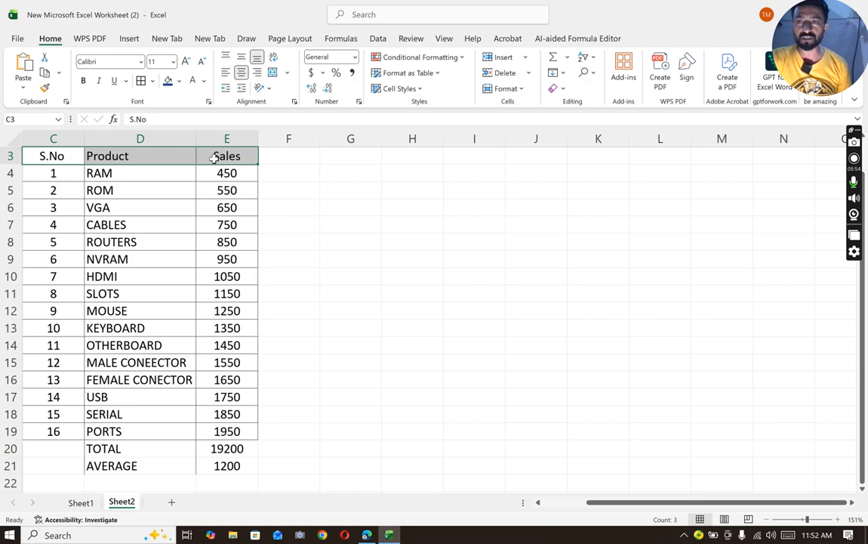
{"action": "key", "text": "ctrl+b"}
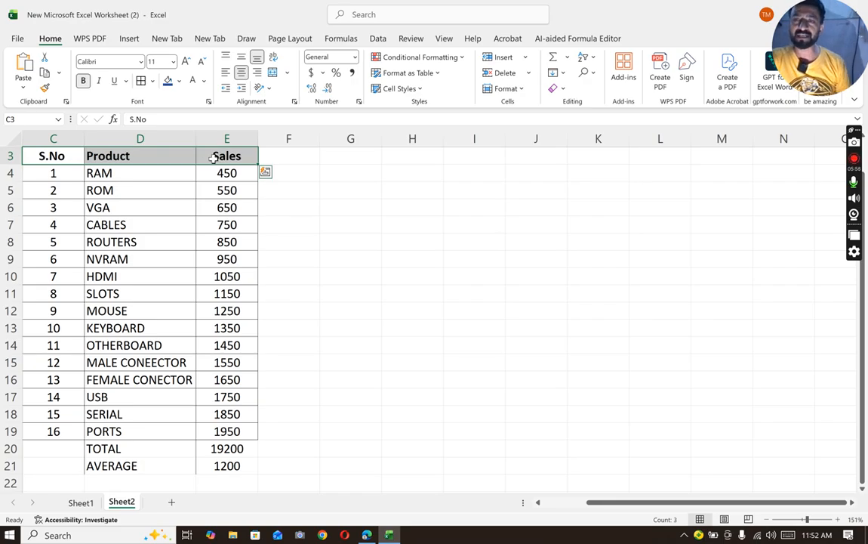
{"action": "left_click_drag", "start_coordinate": [114, 173], "coordinate": [144, 429]}
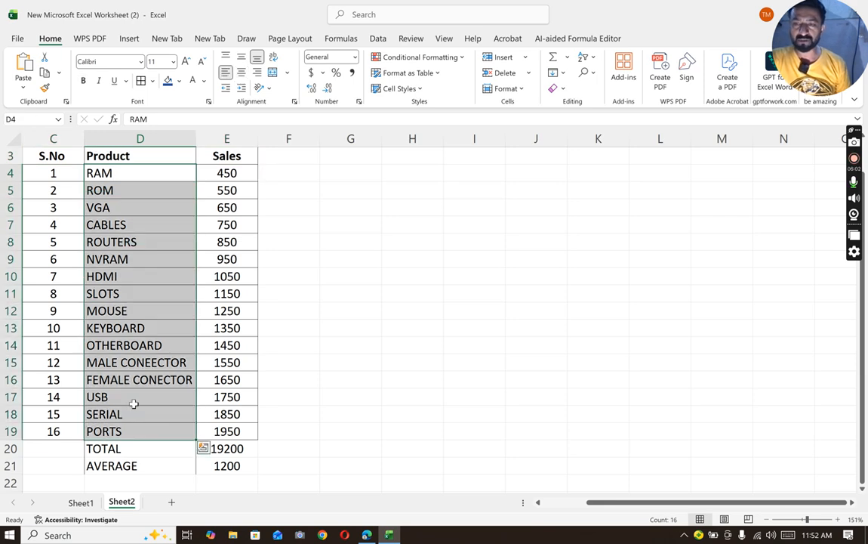
{"action": "key", "text": "ctrl+b"}
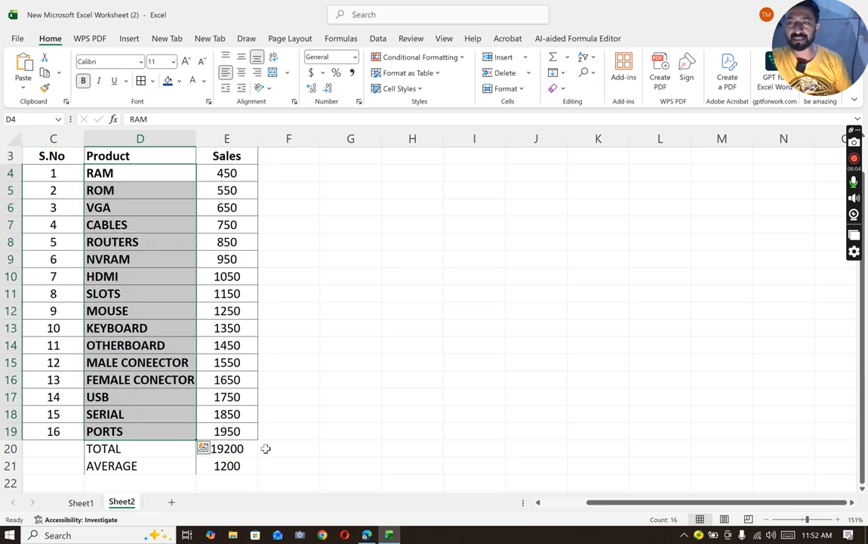
{"action": "left_click", "coordinate": [424, 445]}
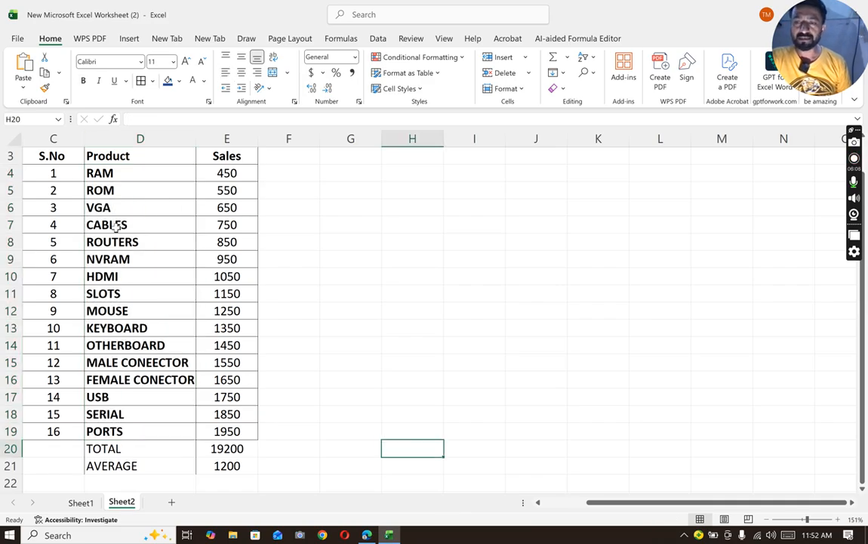
- Add borders to all cells in the range D20:E22 and make their contents bold
{"action": "left_click_drag", "start_coordinate": [126, 449], "coordinate": [219, 478]}
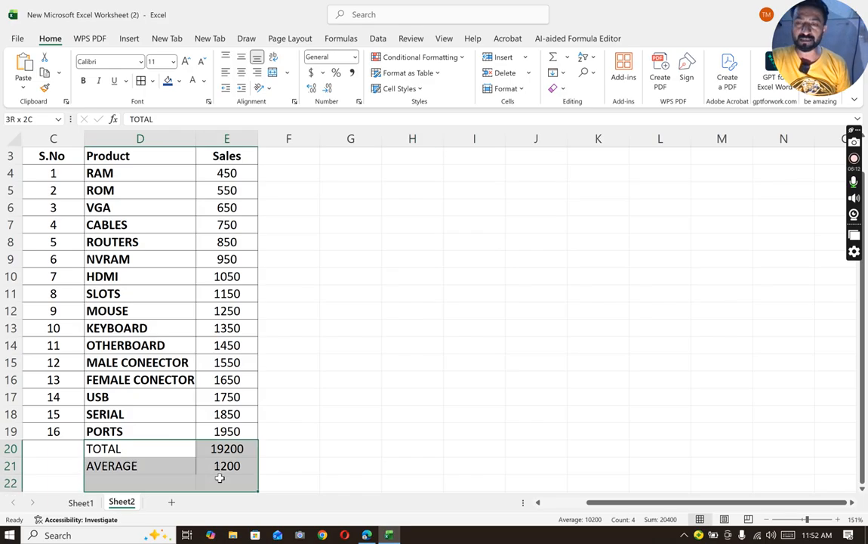
{"action": "left_click", "coordinate": [139, 80]}
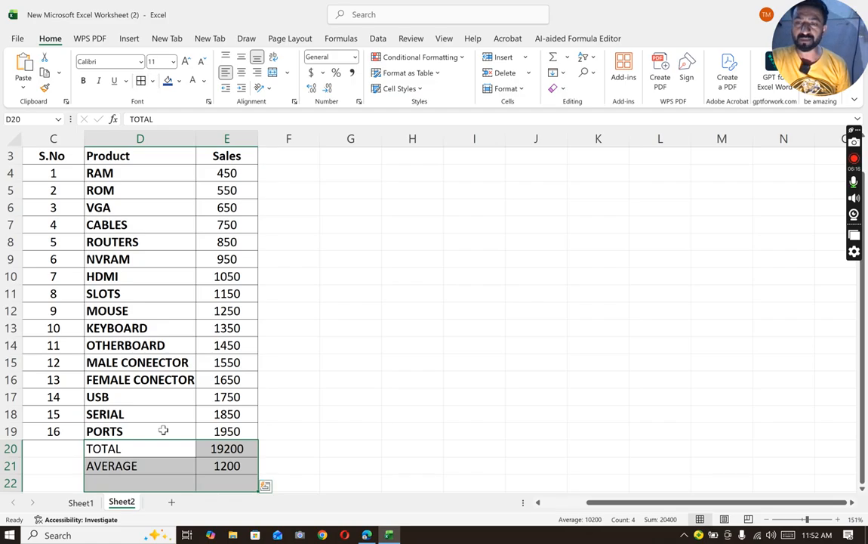
{"action": "key", "text": "ctrl+b"}
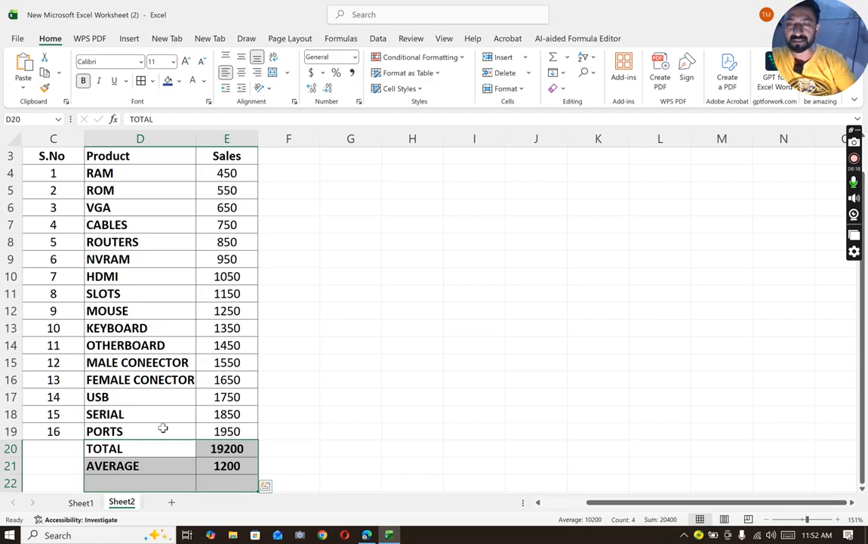
- Enter the label MAX FUNCTION in cell D22 below AVERAGE
{"action": "left_click", "coordinate": [127, 482]}
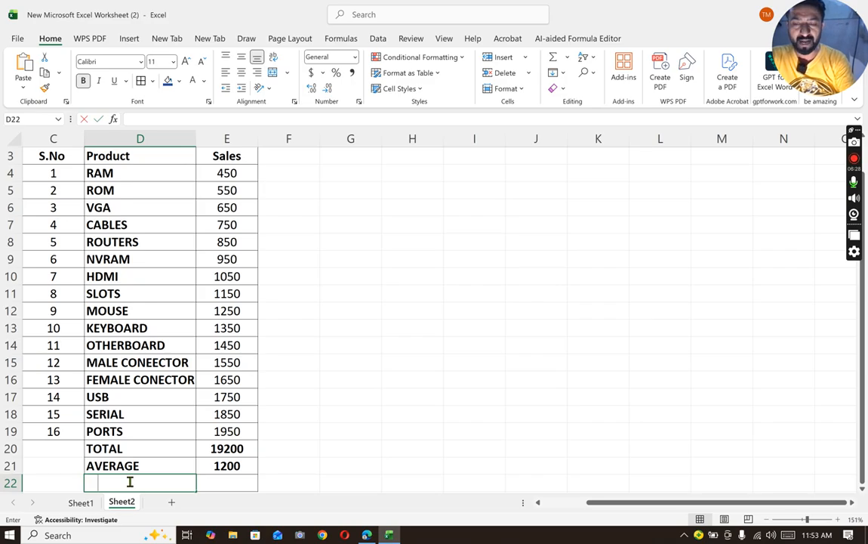
{"action": "type", "text": "MAX FUNCTION"}
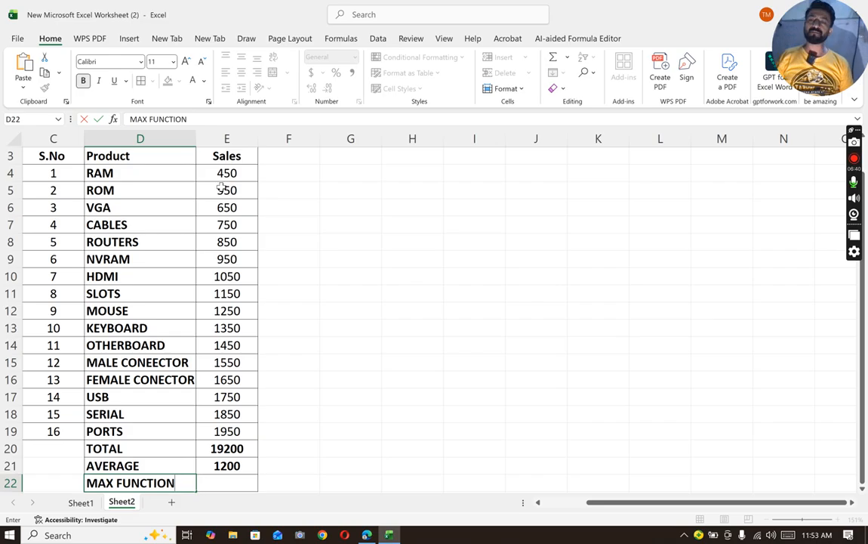
- Change the sales values in E11:E13 to 5000 for SLOTS, 4500 for MOUSE and 3000 for KEYBOARD
{"action": "left_click", "coordinate": [249, 297]}
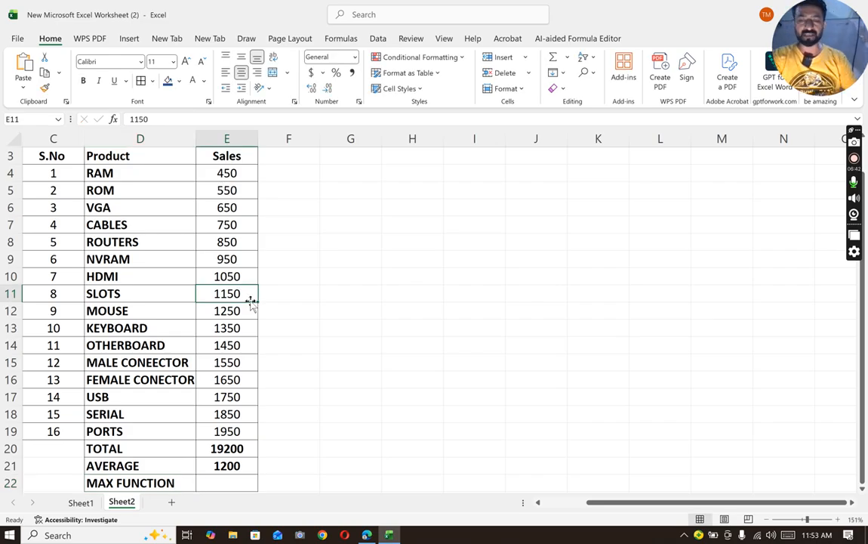
{"action": "type", "text": "5000"}
{"action": "key", "text": "Return"}
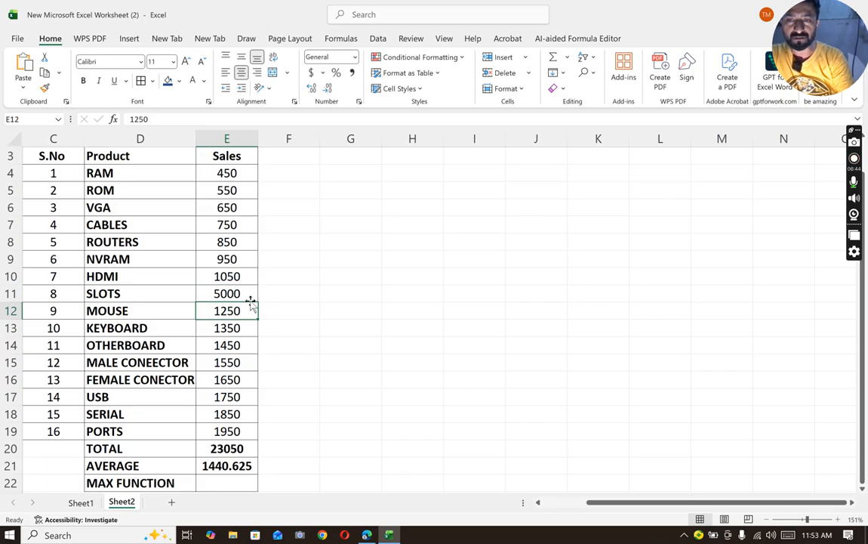
{"action": "type", "text": "4500"}
{"action": "key", "text": "Return"}
{"action": "type", "text": "3000"}
{"action": "key", "text": "Return"}
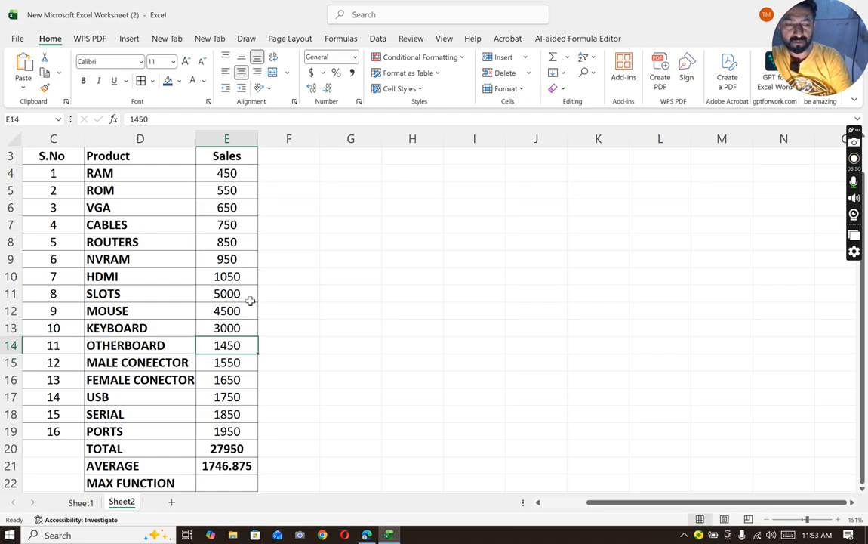
- Change the RAM sales value in cell E4 to 14890
{"action": "key", "text": "Up"}
{"action": "key", "text": "Up"}
{"action": "key", "text": "Up"}
{"action": "key", "text": "Up"}
{"action": "key", "text": "Up"}
{"action": "key", "text": "Up"}
{"action": "key", "text": "Up"}
{"action": "key", "text": "Up"}
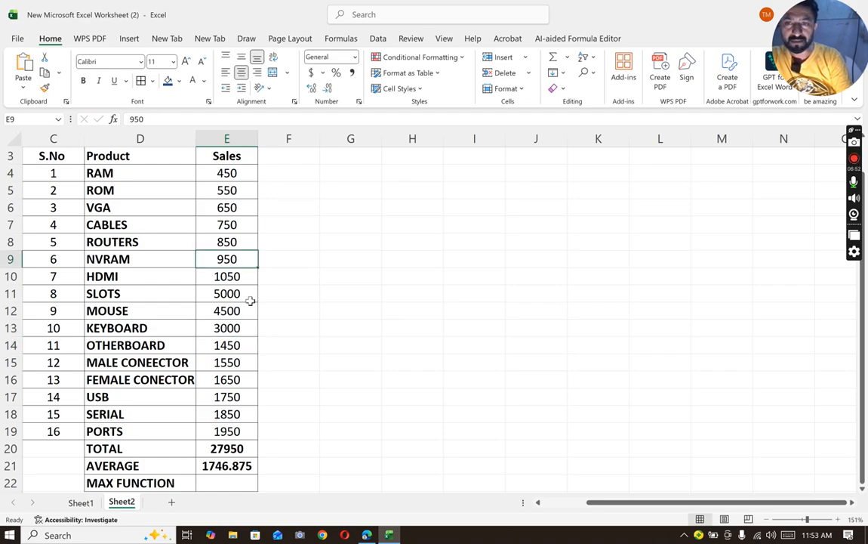
{"action": "key", "text": "Down"}
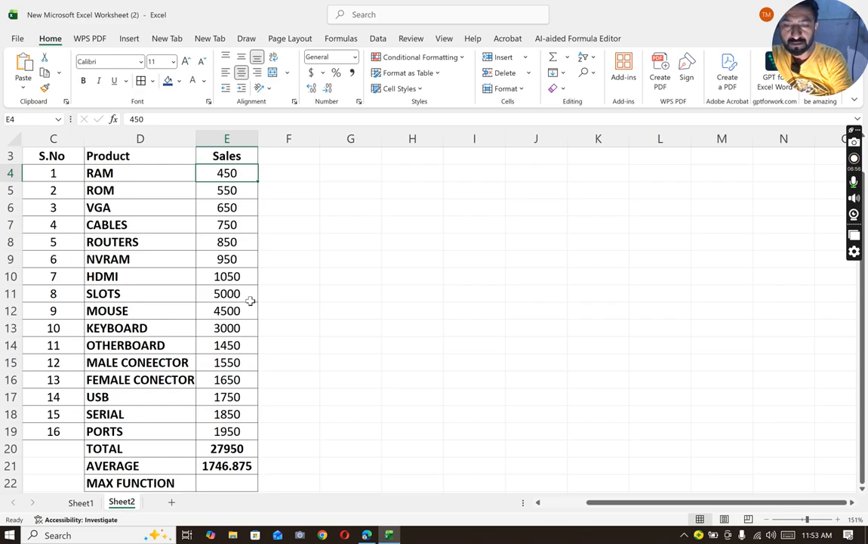
{"action": "type", "text": "14890"}
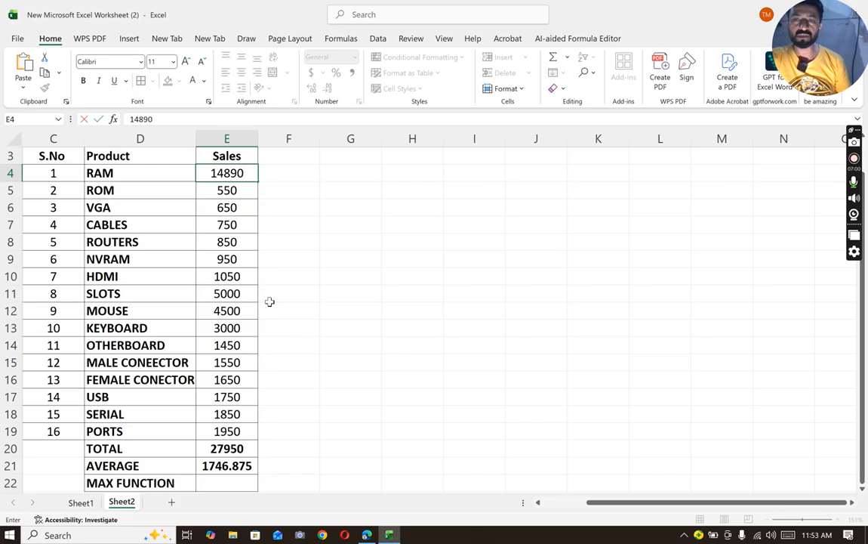
{"action": "left_click", "coordinate": [271, 301]}
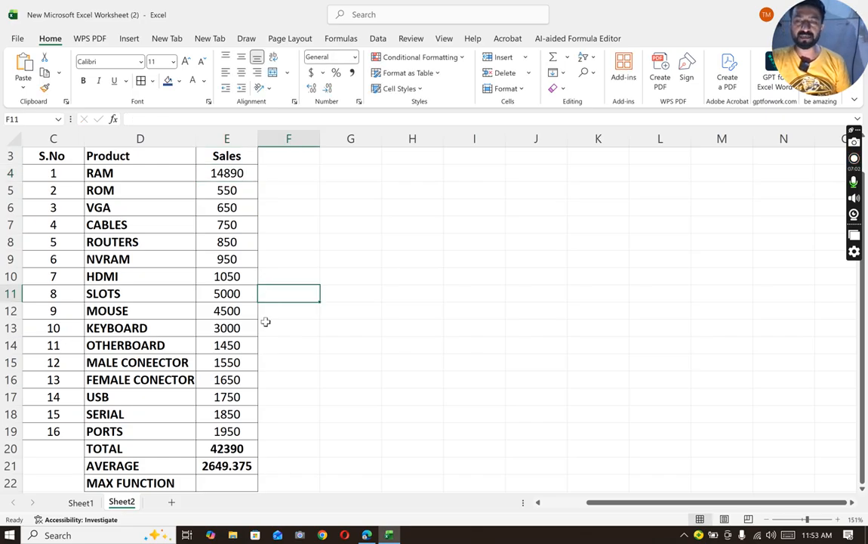
- Find the highest sales value in cell E22 with =MAX(E4:E19) and center the cell
{"action": "scroll", "coordinate": [261, 329], "scroll_direction": "down", "scroll_amount": 1}
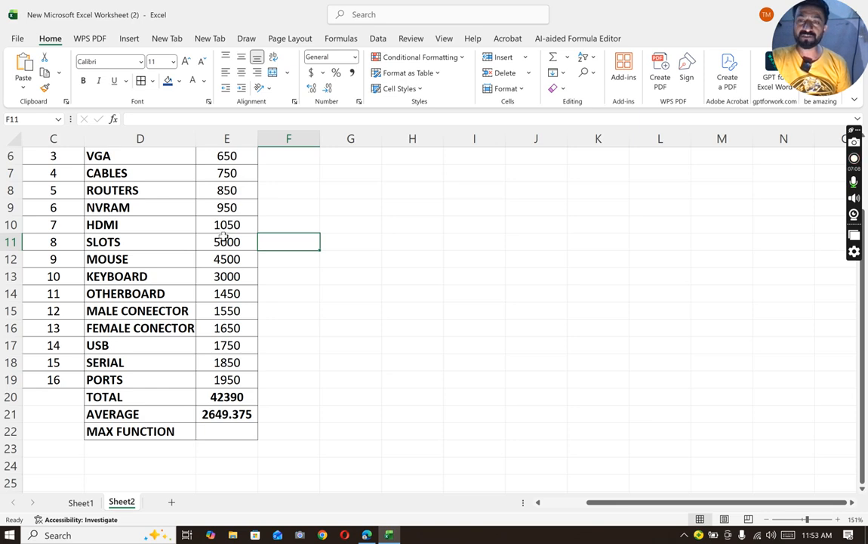
{"action": "scroll", "coordinate": [238, 275], "scroll_direction": "up", "scroll_amount": 1}
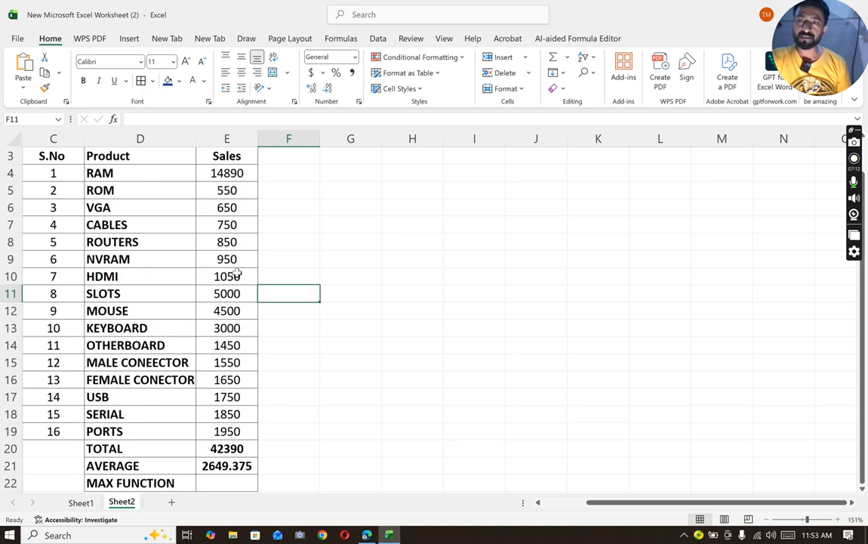
{"action": "left_click", "coordinate": [219, 484]}
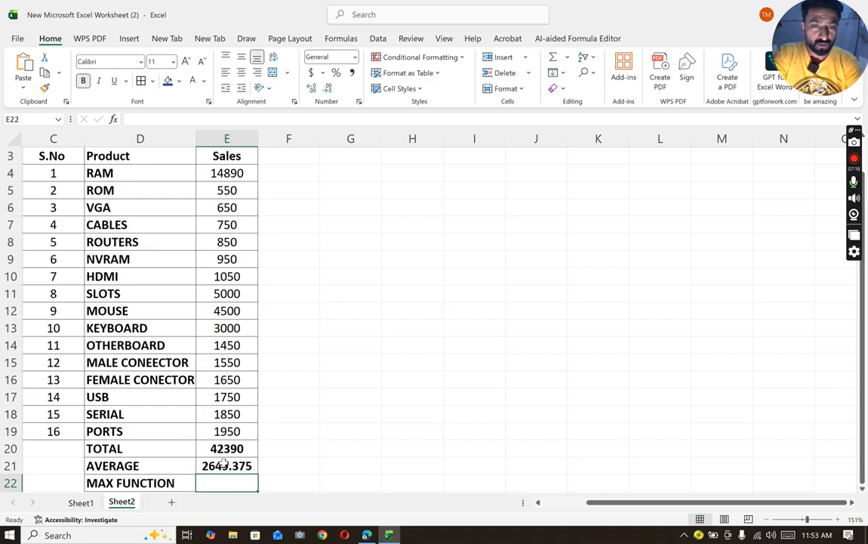
{"action": "type", "text": "="}
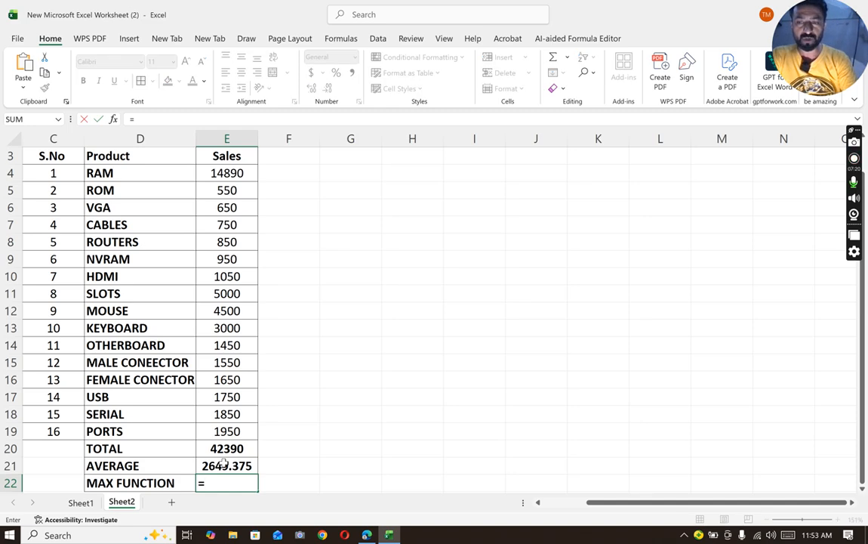
{"action": "type", "text": "MAX("}
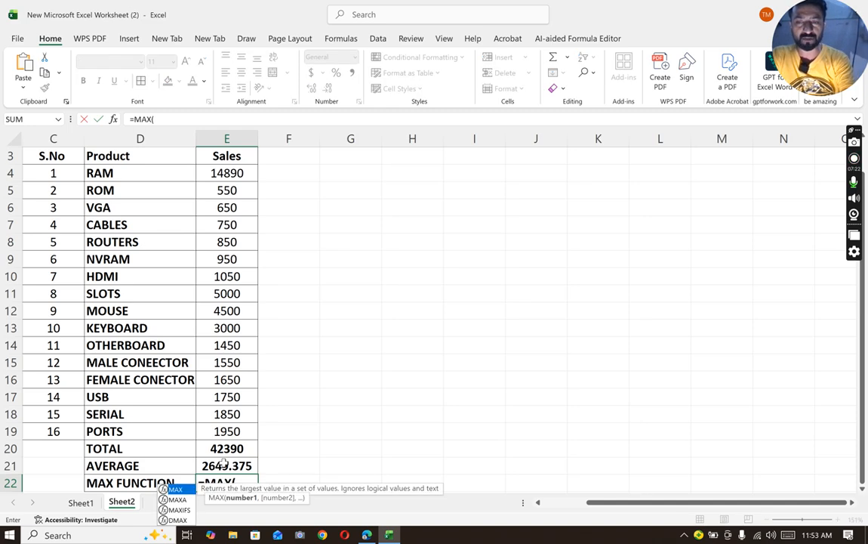
{"action": "double_click", "coordinate": [172, 489]}
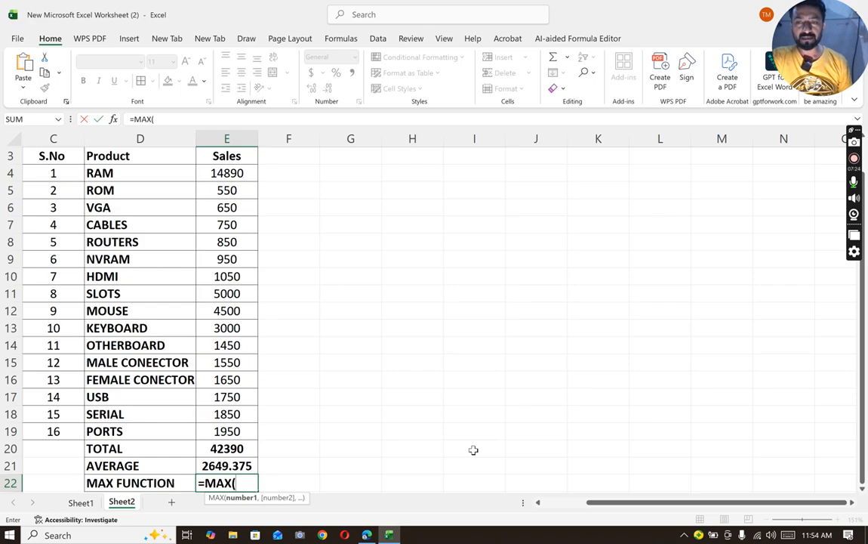
{"action": "left_click_drag", "start_coordinate": [235, 171], "coordinate": [240, 428]}
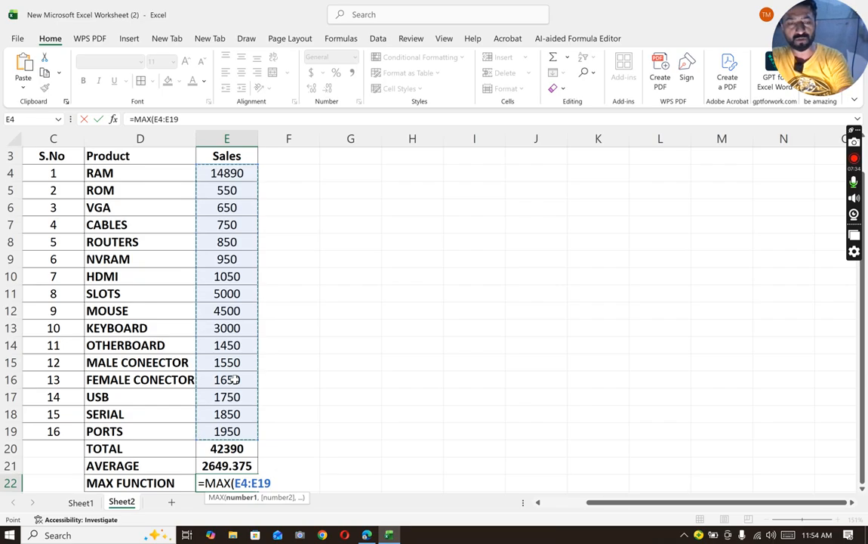
{"action": "type", "text": ")"}
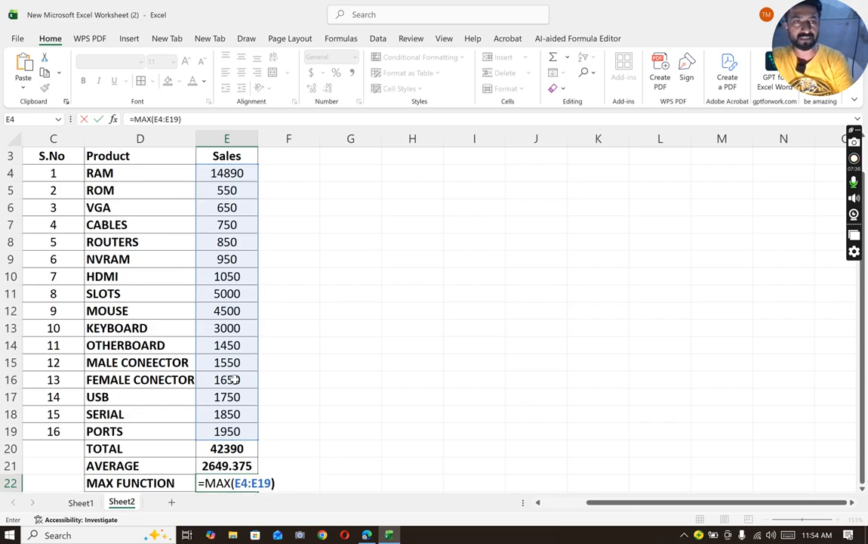
{"action": "key", "text": "Return"}
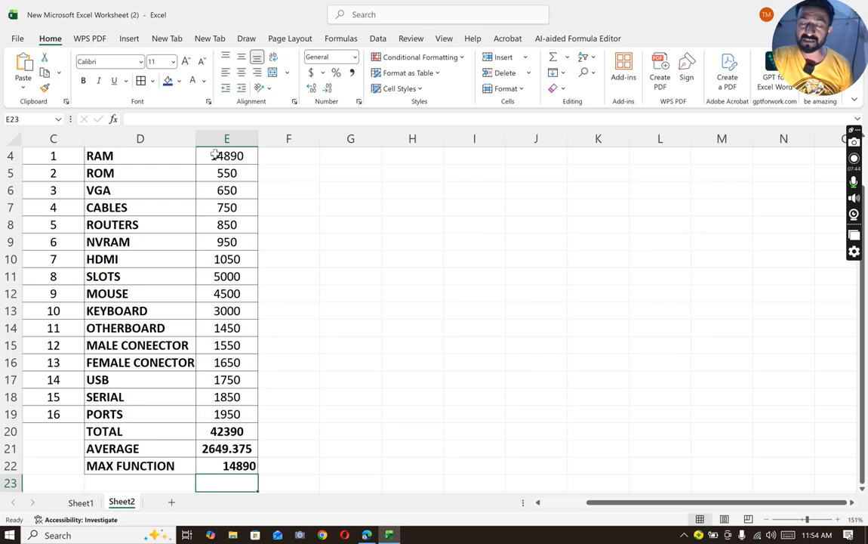
{"action": "left_click", "coordinate": [241, 465]}
{"action": "left_click", "coordinate": [241, 73]}
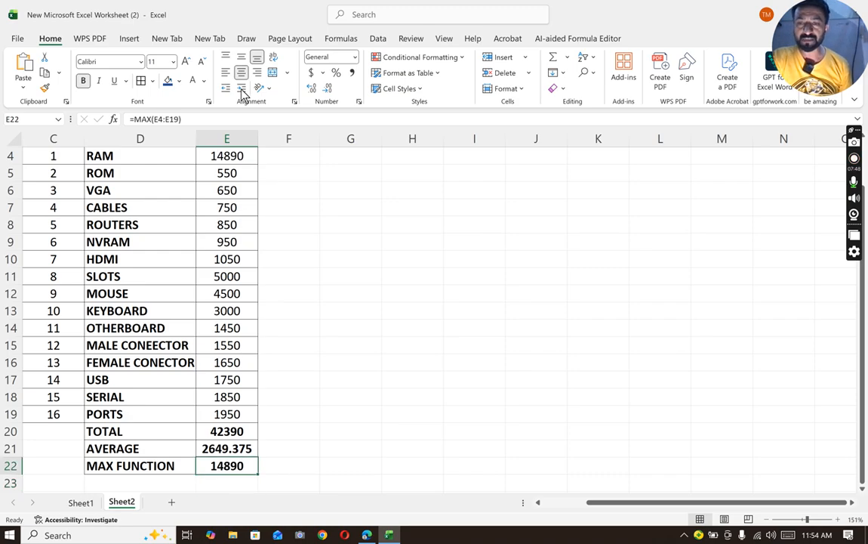
- Enter the label MIN FUNCTION in cell D23 below MAX FUNCTION
{"action": "left_click", "coordinate": [113, 482]}
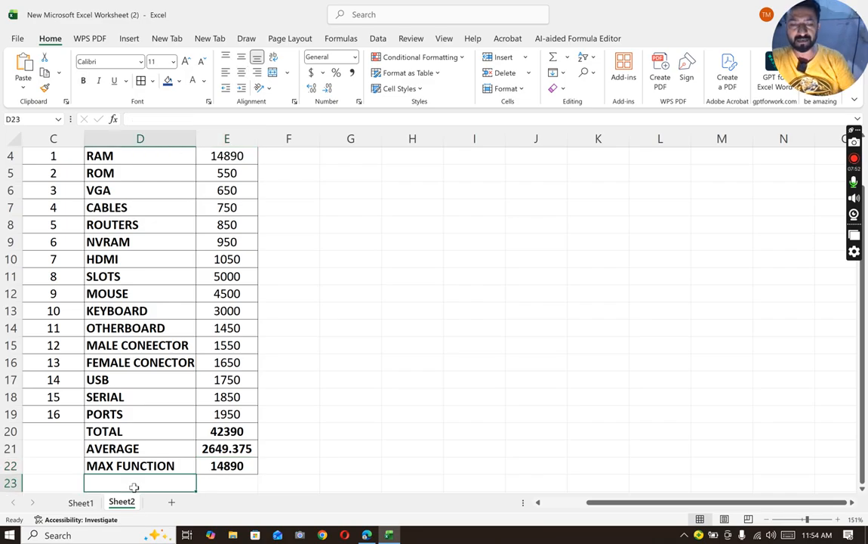
{"action": "type", "text": "MOIN"}
{"action": "key", "text": "BackSpace"}
{"action": "key", "text": "BackSpace"}
{"action": "key", "text": "BackSpace"}
{"action": "type", "text": "IN"}
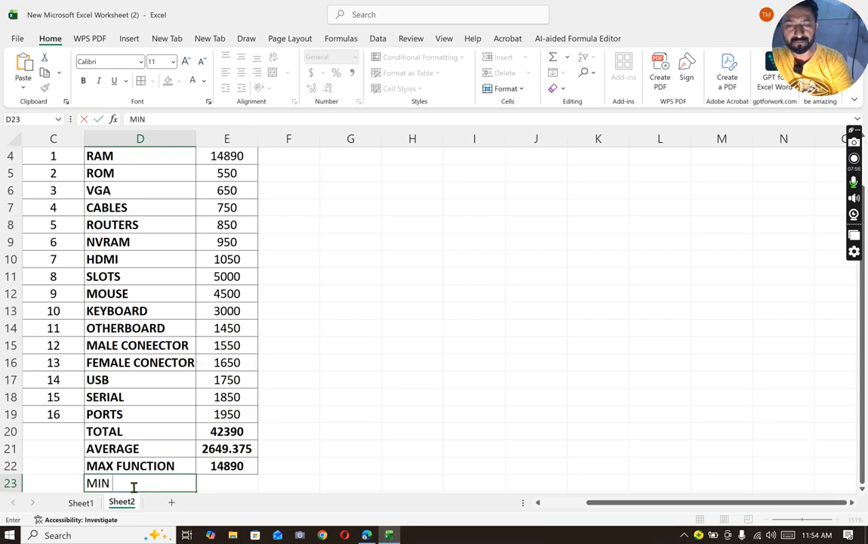
{"action": "type", "text": " FUNCTIN"}
{"action": "key", "text": "BackSpace"}
{"action": "type", "text": "ON"}
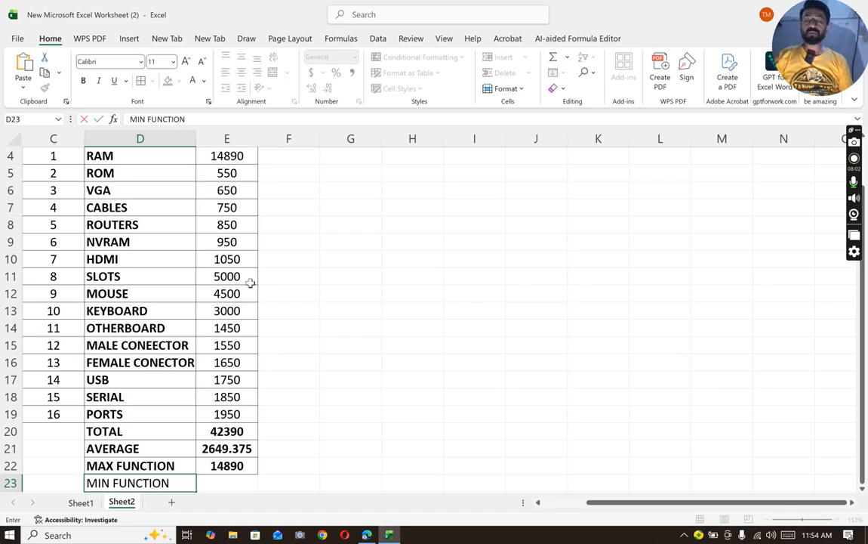
- Find the lowest sales value in cell E23 with =MIN(E4:E19)
{"action": "left_click", "coordinate": [232, 484]}
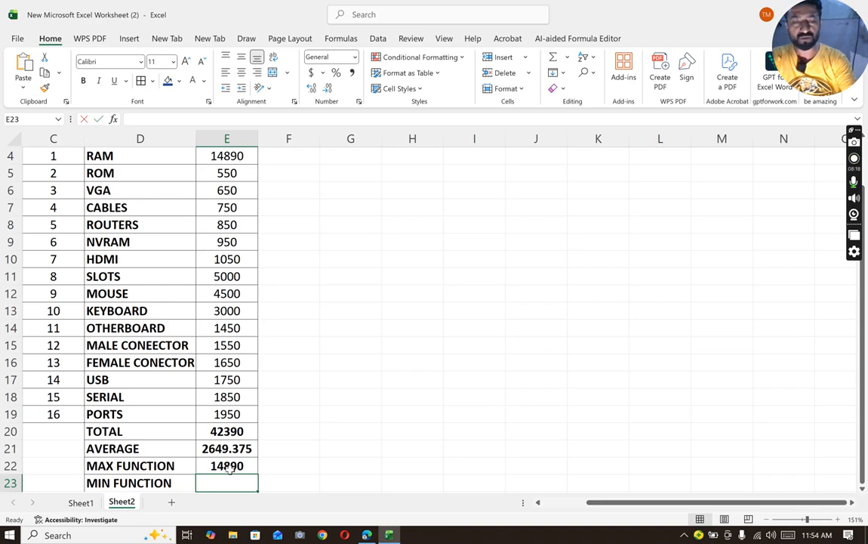
{"action": "type", "text": "="}
{"action": "type", "text": "mMIN"}
{"action": "key", "text": "BackSpace"}
{"action": "key", "text": "BackSpace"}
{"action": "key", "text": "BackSpace"}
{"action": "key", "text": "BackSpace"}
{"action": "type", "text": "MIN("}
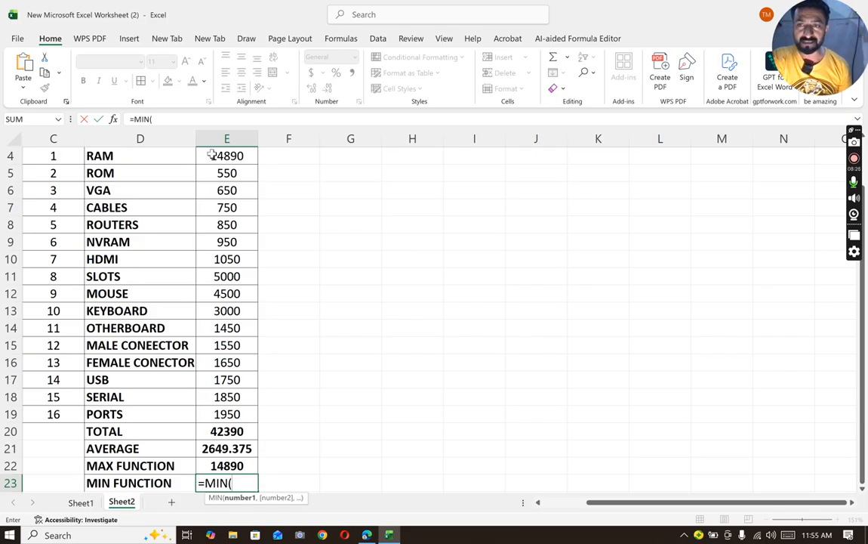
{"action": "left_click_drag", "start_coordinate": [226, 156], "coordinate": [227, 414]}
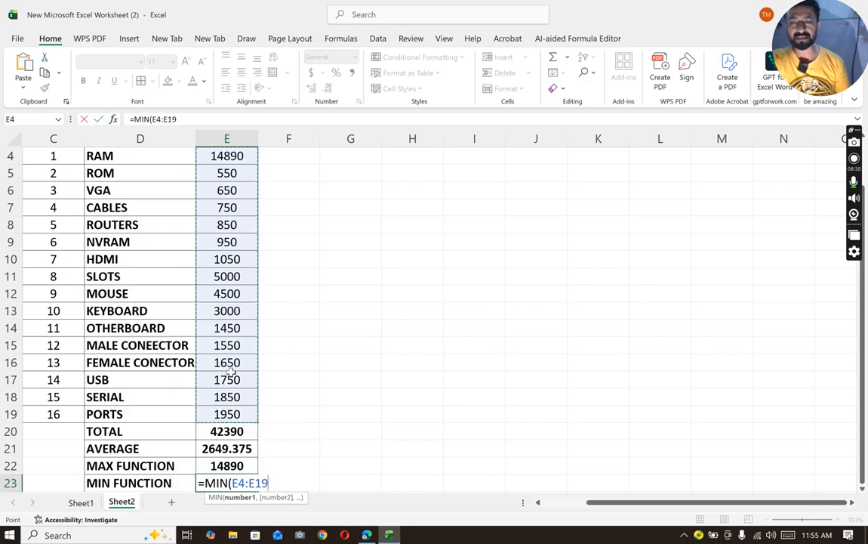
{"action": "type", "text": ")"}
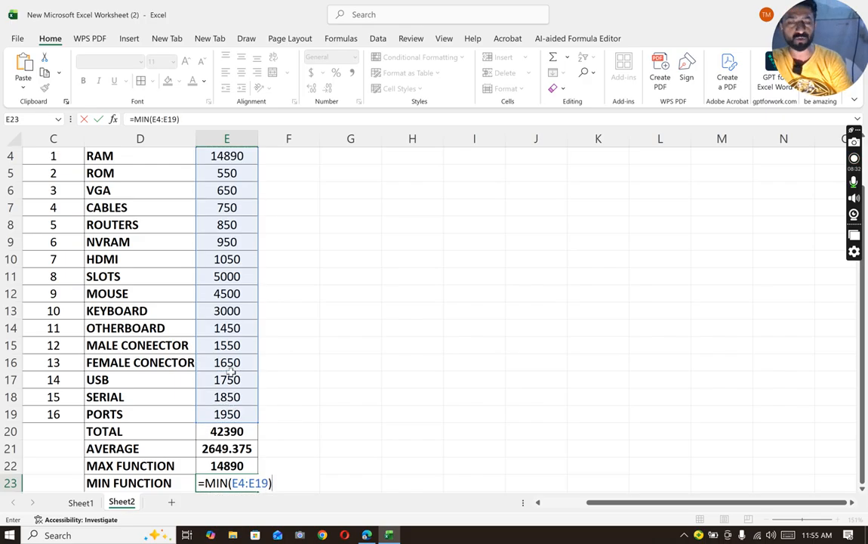
{"action": "key", "text": "Return"}
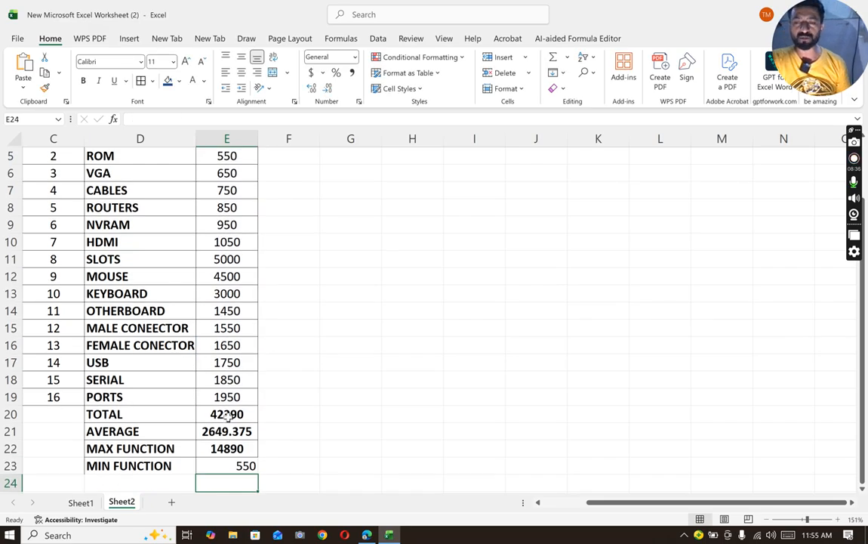
- Center the MIN result in cell E23 and make it bold
{"action": "left_click", "coordinate": [224, 466]}
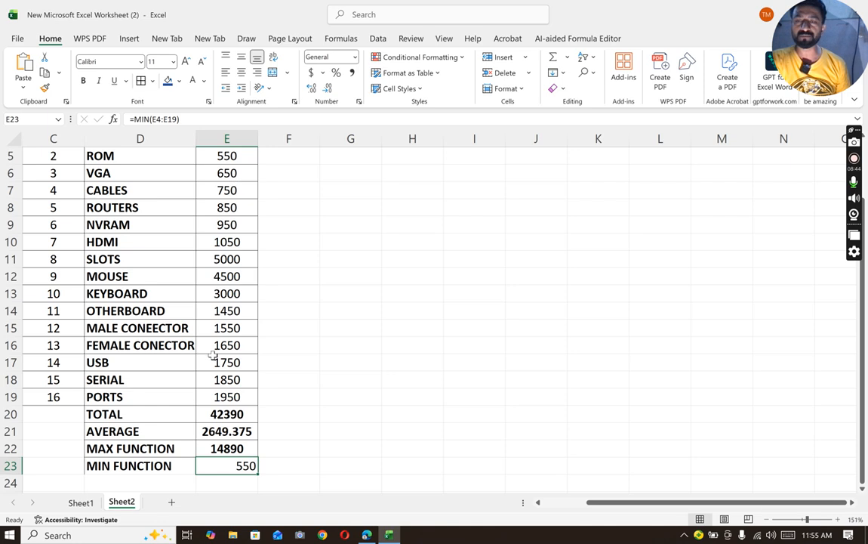
{"action": "left_click", "coordinate": [241, 72]}
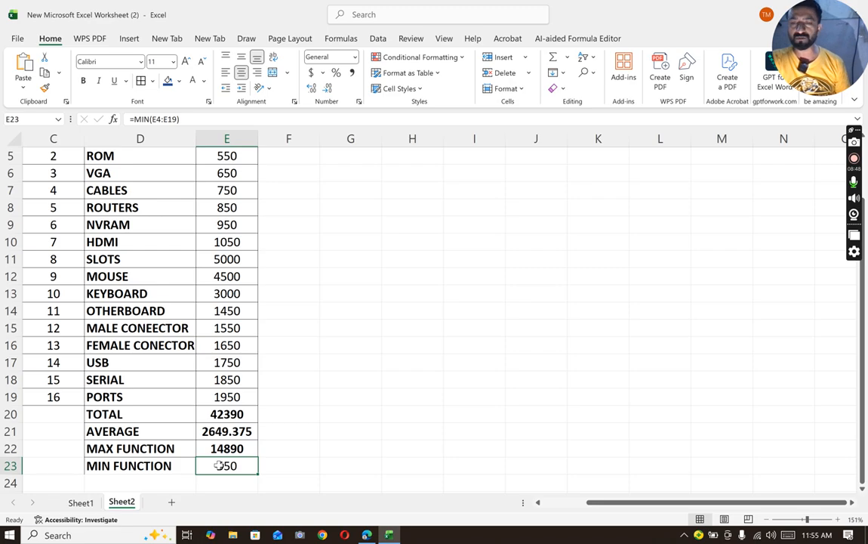
{"action": "key", "text": "ctrl+b"}
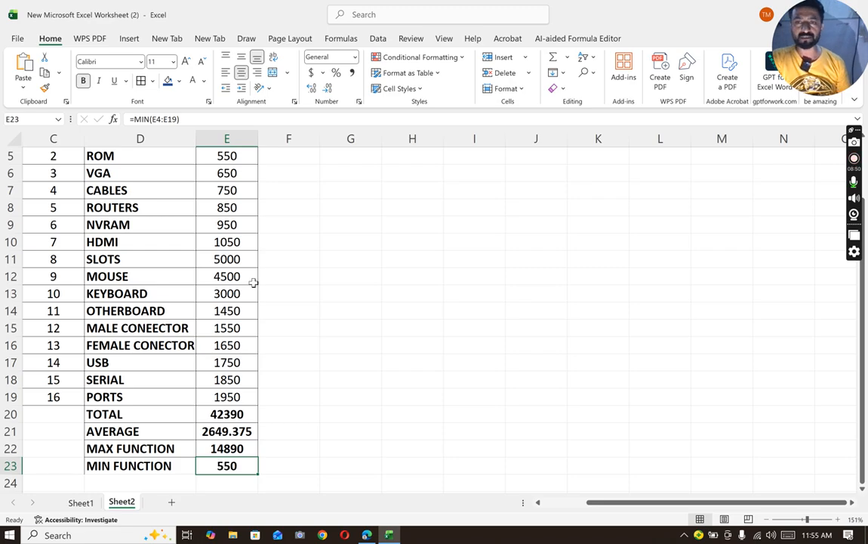
{"action": "scroll", "coordinate": [291, 267], "scroll_direction": "up", "scroll_amount": 1}
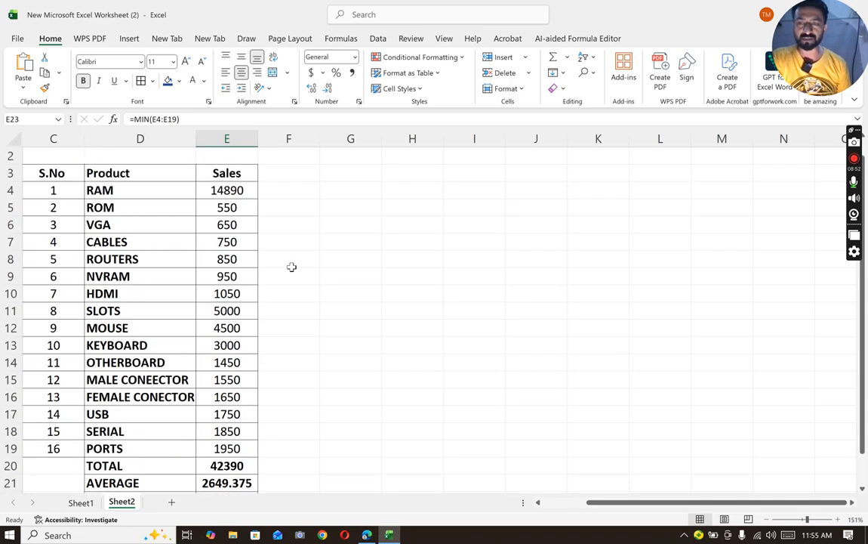
{"action": "scroll", "coordinate": [349, 183], "scroll_direction": "down", "scroll_amount": 1}
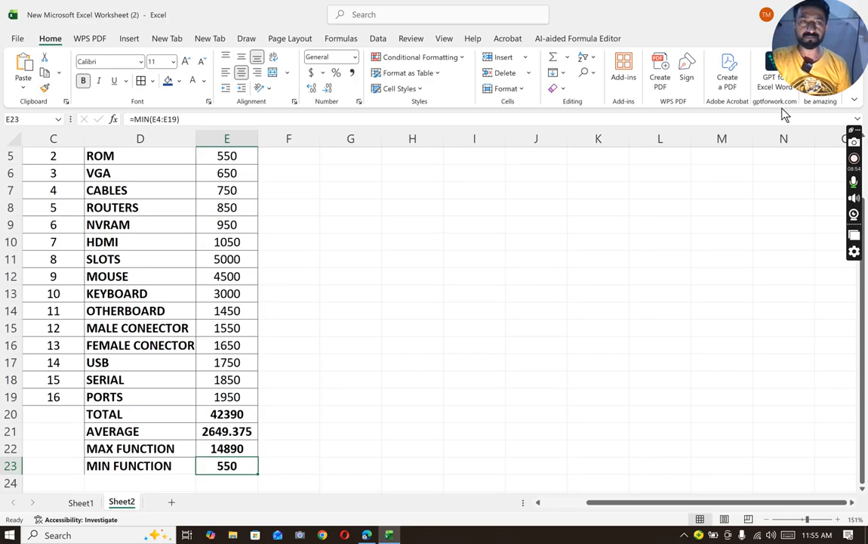
- Review the function list on Sheet1, going over the Max function, Min Function and Drop down Function entries
{"action": "left_click", "coordinate": [859, 118]}
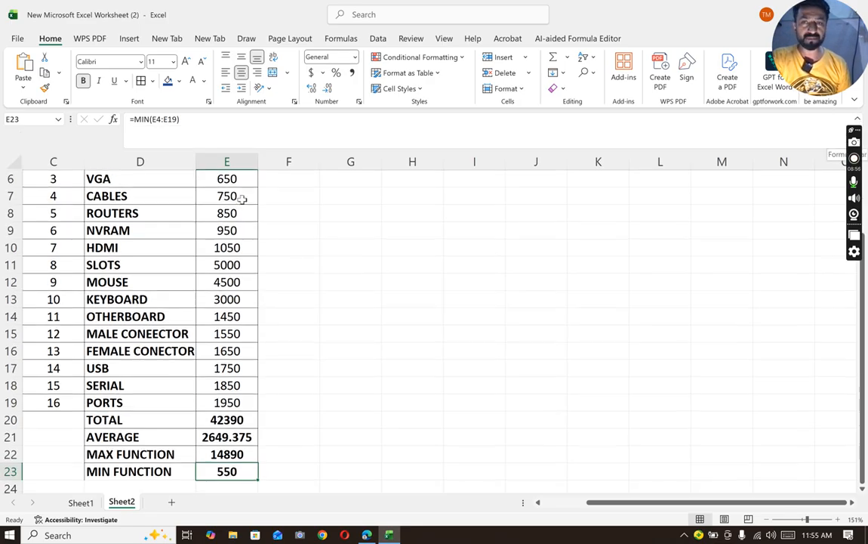
{"action": "scroll", "coordinate": [247, 198], "scroll_direction": "up", "scroll_amount": 1}
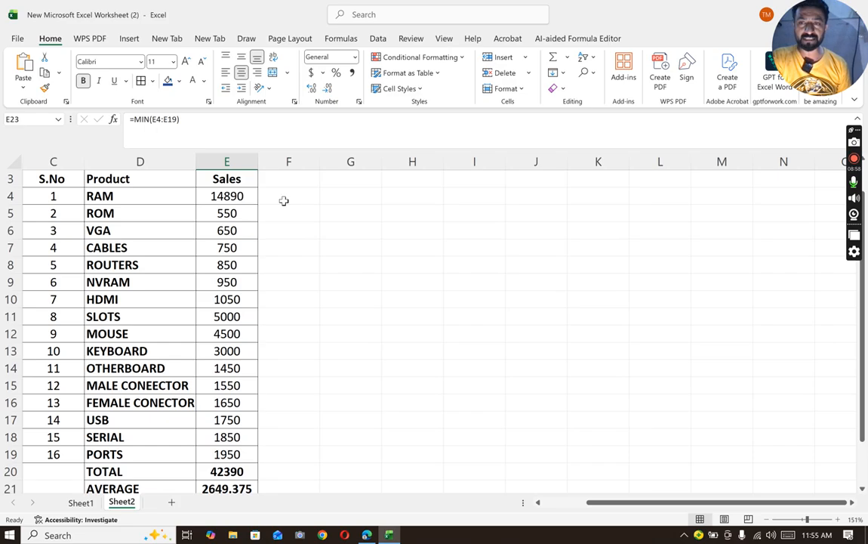
{"action": "left_click", "coordinate": [334, 191]}
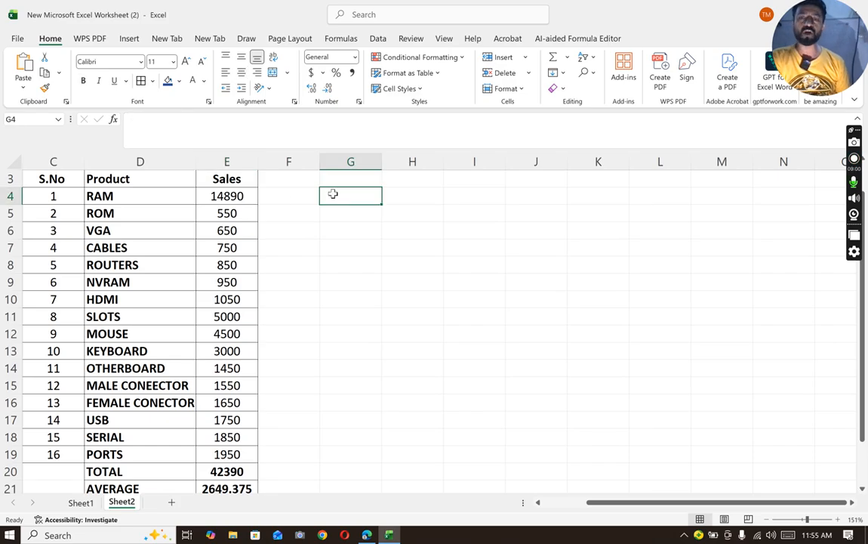
{"action": "left_click", "coordinate": [87, 500]}
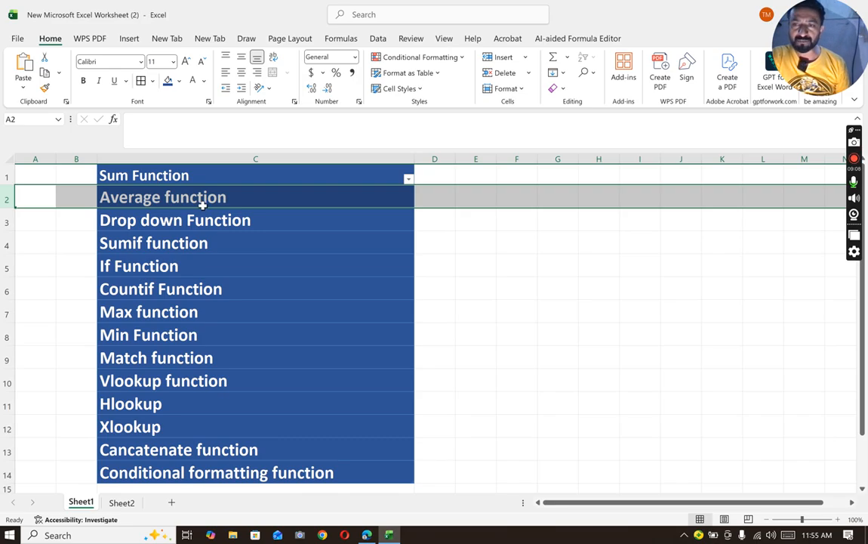
{"action": "left_click", "coordinate": [137, 319]}
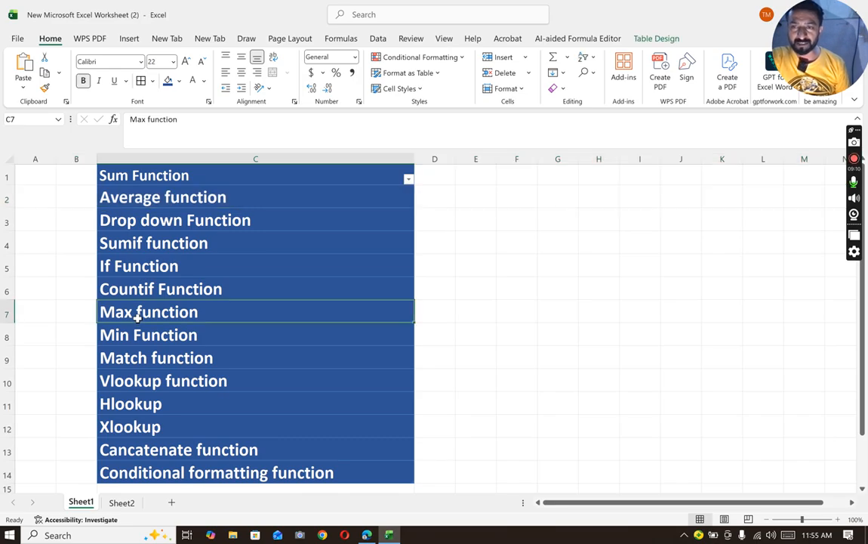
{"action": "left_click", "coordinate": [139, 339]}
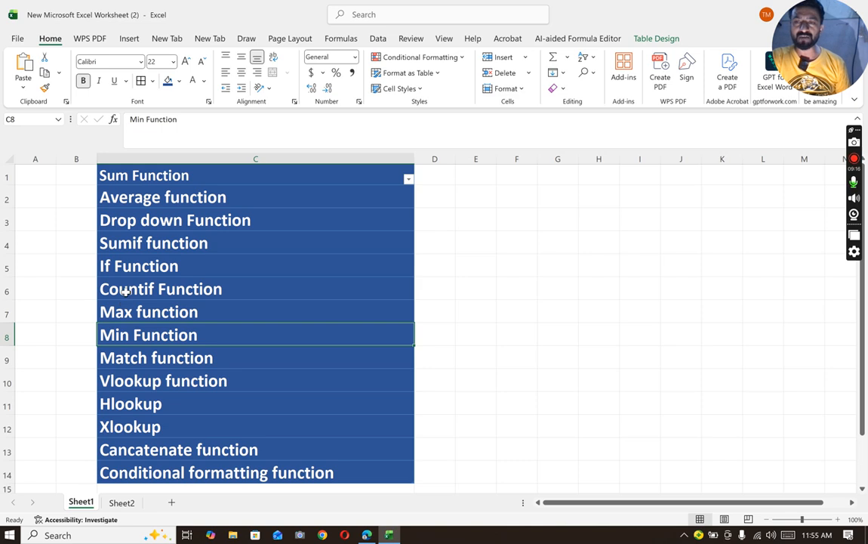
{"action": "left_click", "coordinate": [140, 235]}
{"action": "left_click", "coordinate": [127, 223]}
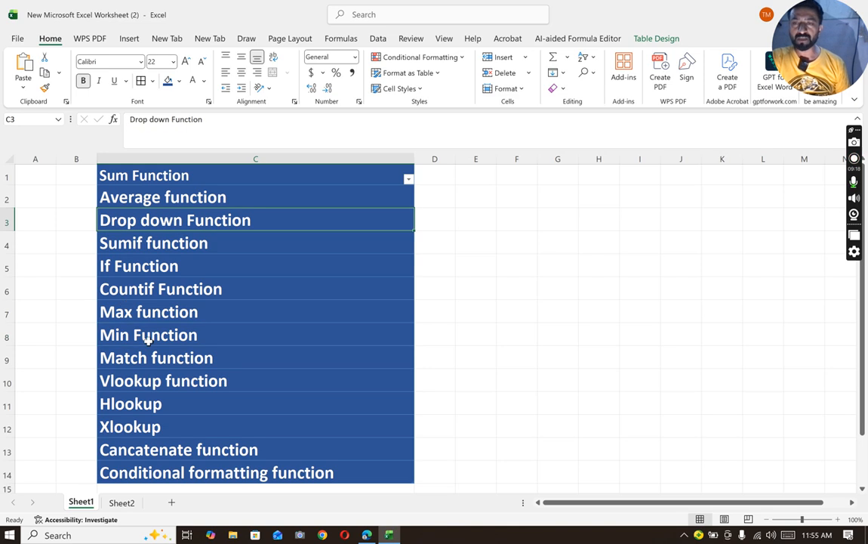
- Merge and center cells G4:H4 on Sheet2 and enter the heading Drop down Function
{"action": "left_click", "coordinate": [125, 503]}
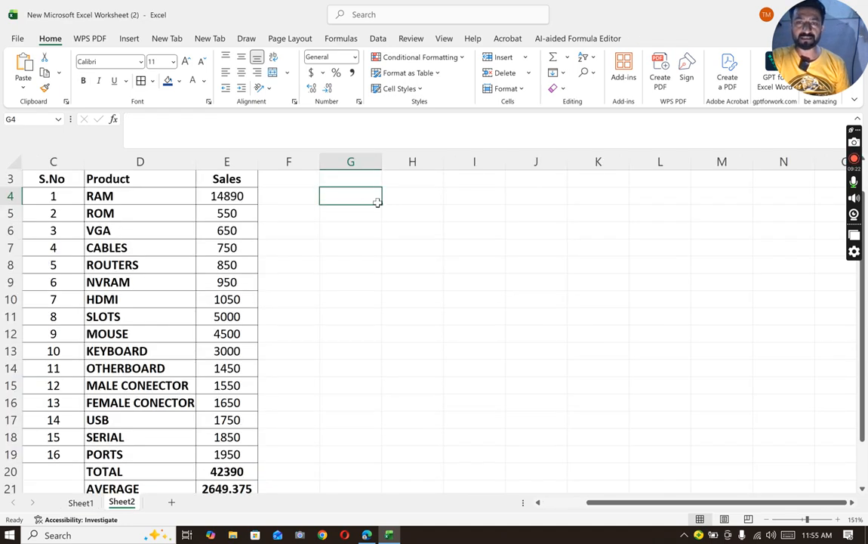
{"action": "left_click_drag", "start_coordinate": [369, 202], "coordinate": [397, 200]}
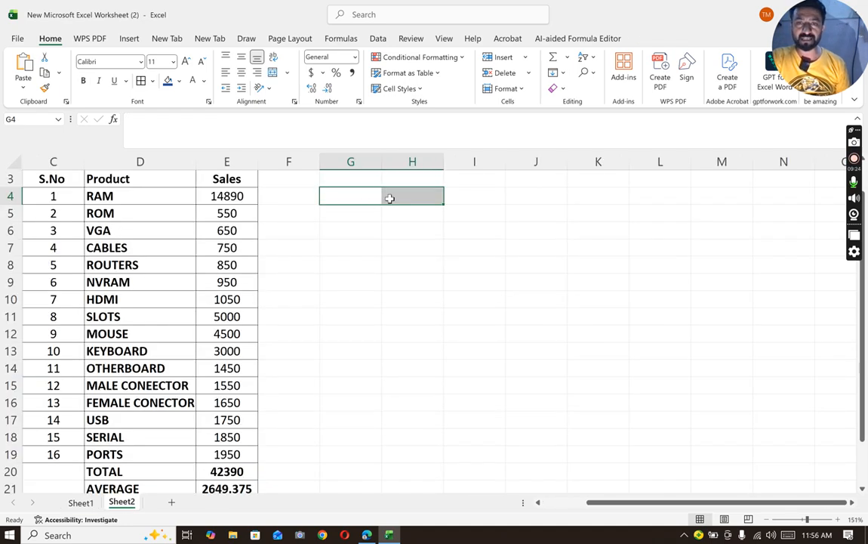
{"action": "left_click", "coordinate": [273, 74]}
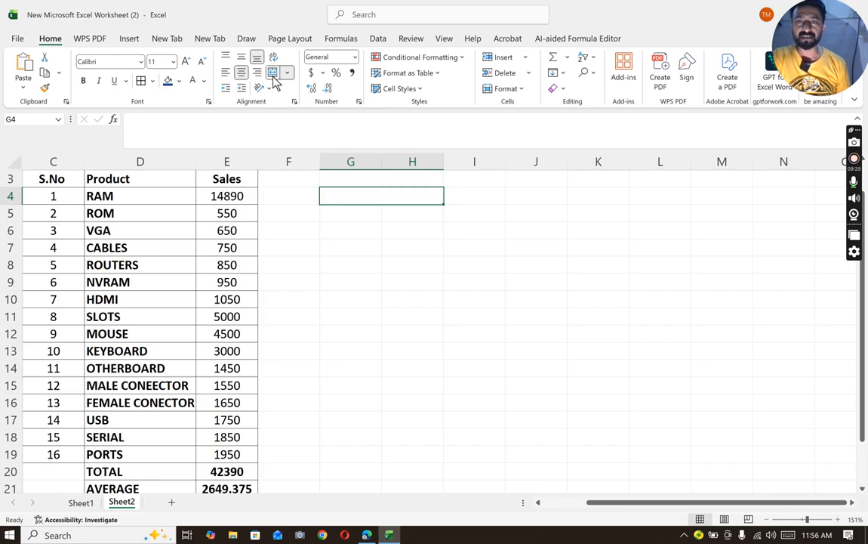
{"action": "double_click", "coordinate": [356, 199]}
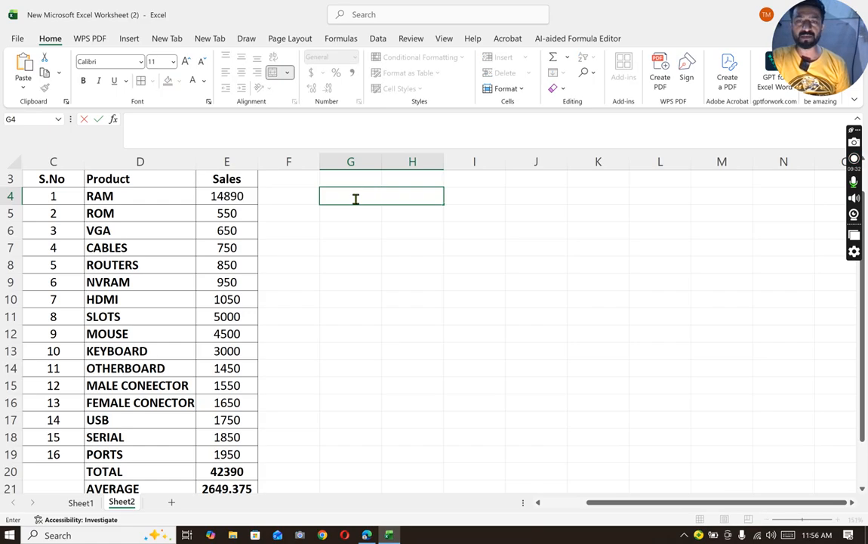
{"action": "type", "text": "Drop d"}
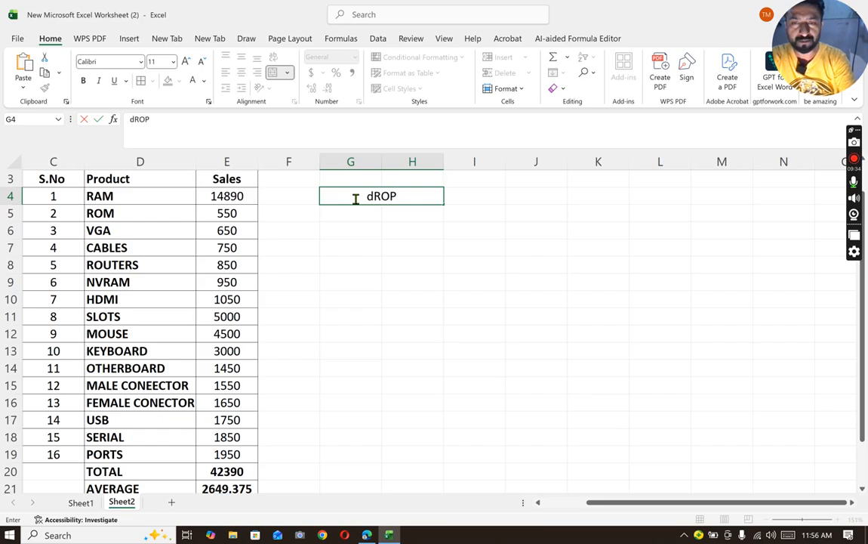
{"action": "type", "text": "own"}
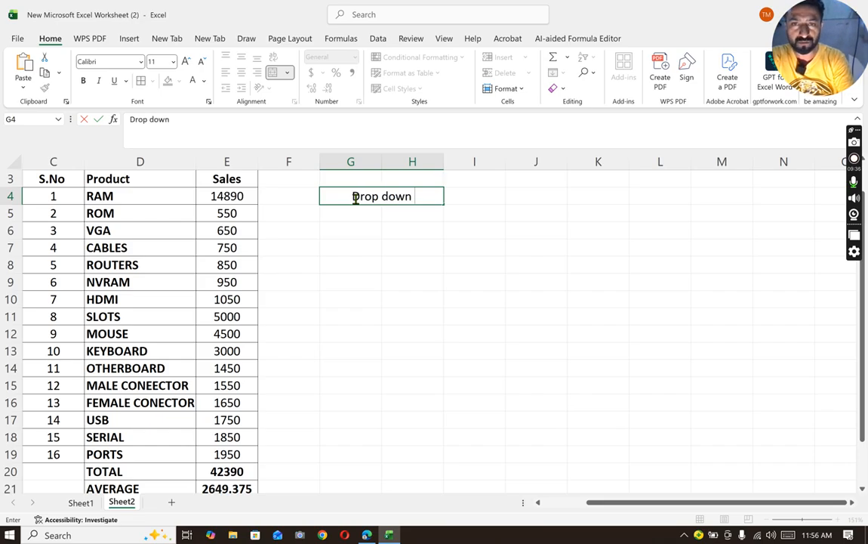
{"action": "type", "text": " Fi"}
{"action": "type", "text": "nction"}
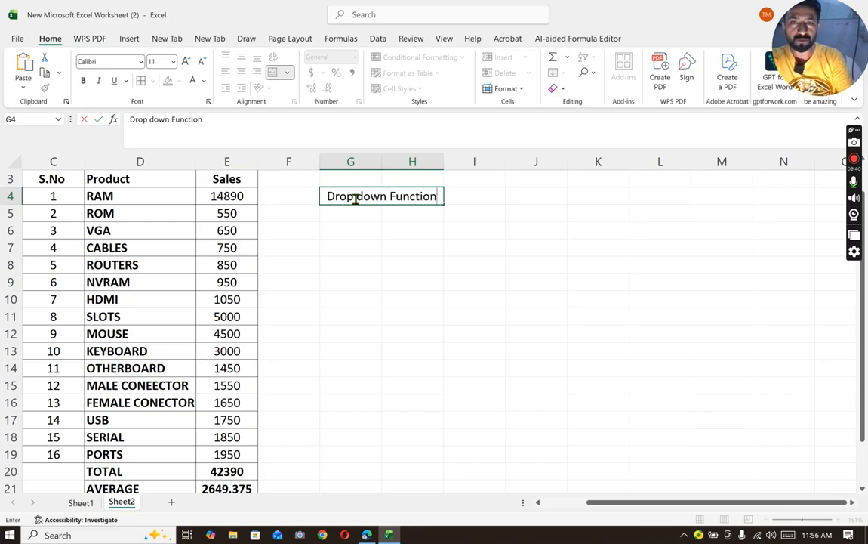
{"action": "left_click", "coordinate": [389, 260]}
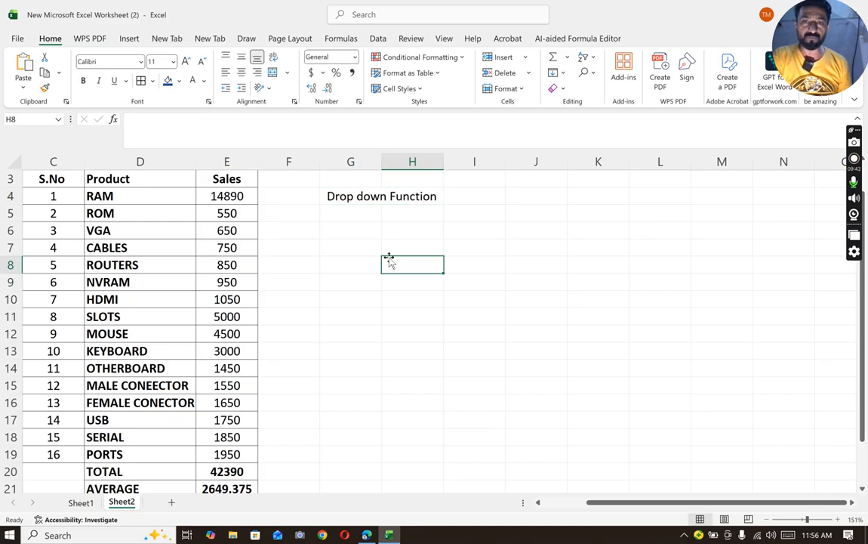
- Make the Drop down Function heading in the merged cell G4 bold
{"action": "left_click", "coordinate": [484, 197]}
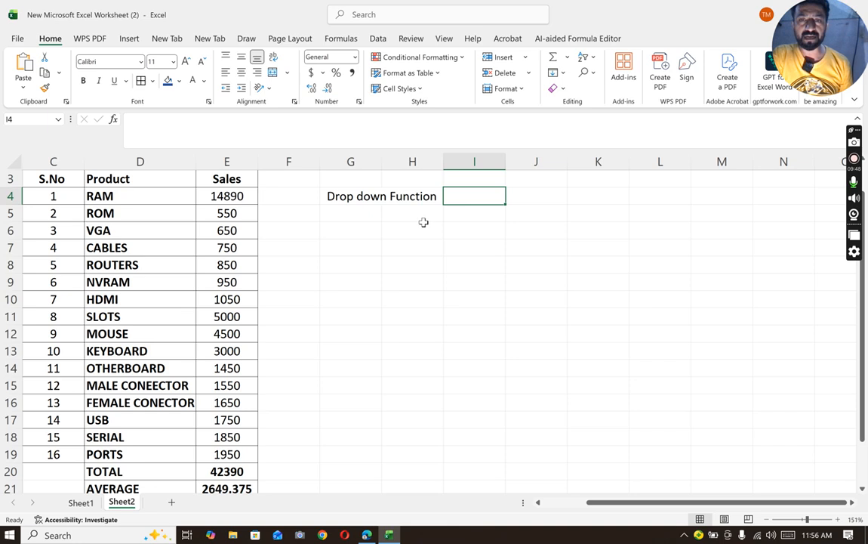
{"action": "left_click", "coordinate": [382, 197]}
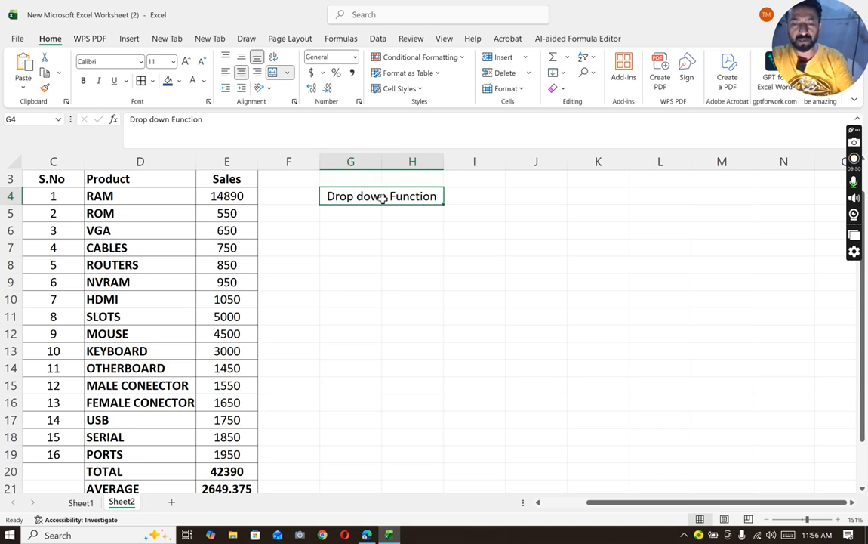
{"action": "key", "text": "ctrl+b"}
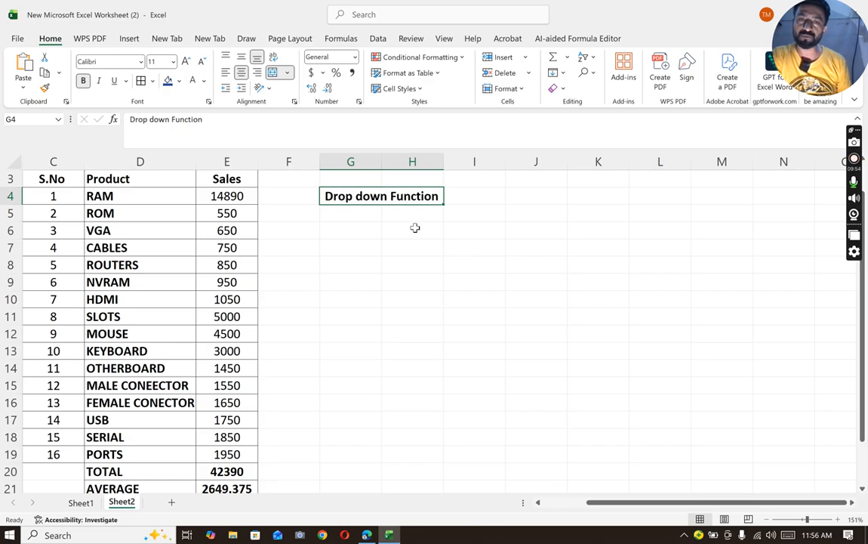
{"action": "left_click", "coordinate": [455, 196]}
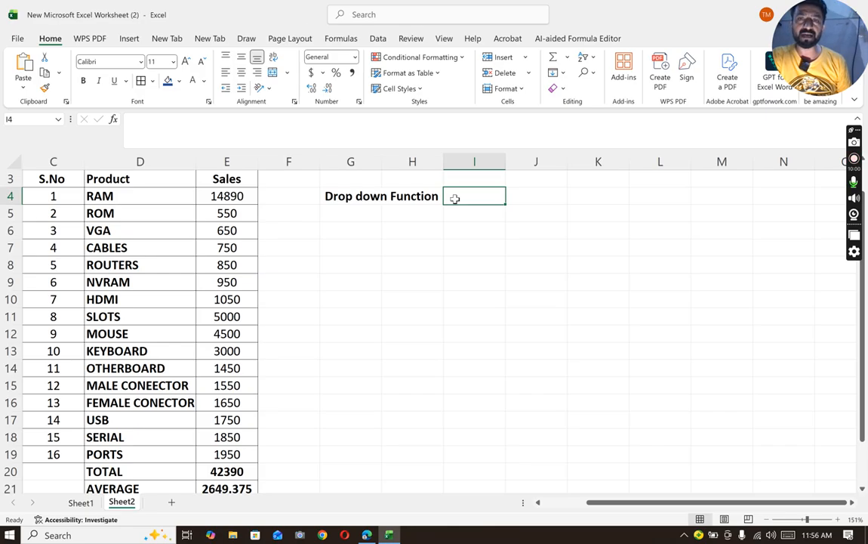
{"action": "left_click", "coordinate": [378, 39]}
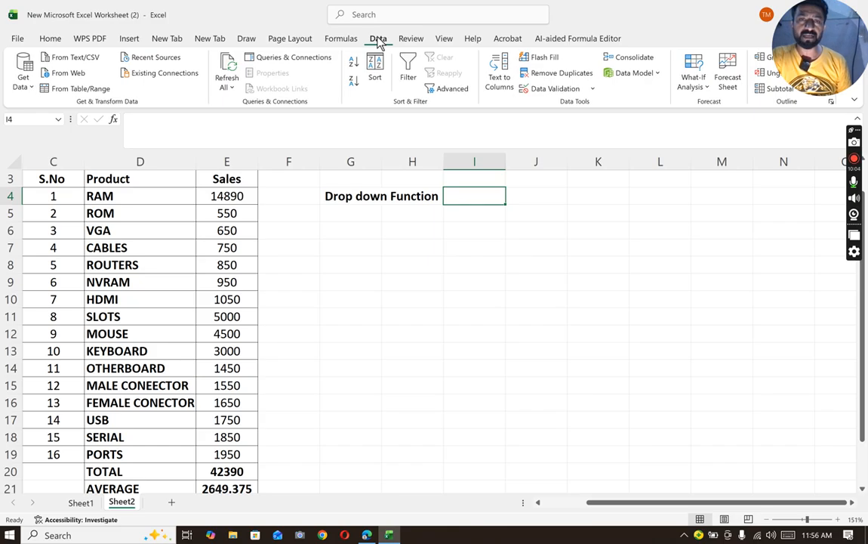
{"action": "left_click", "coordinate": [552, 89]}
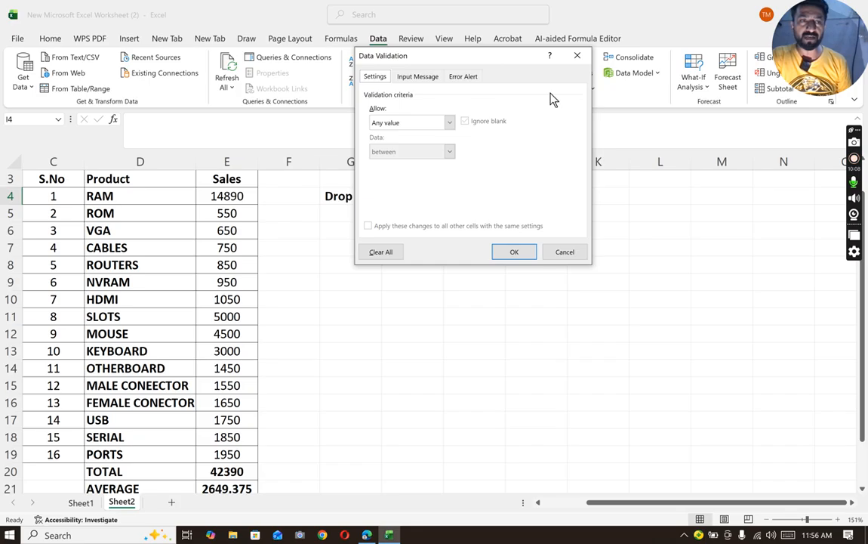
{"action": "left_click", "coordinate": [448, 123]}
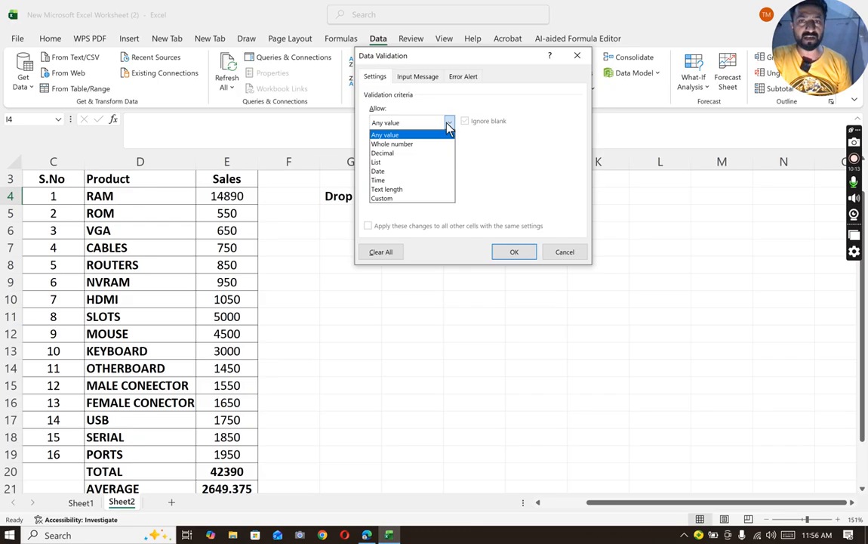
{"action": "left_click", "coordinate": [398, 165]}
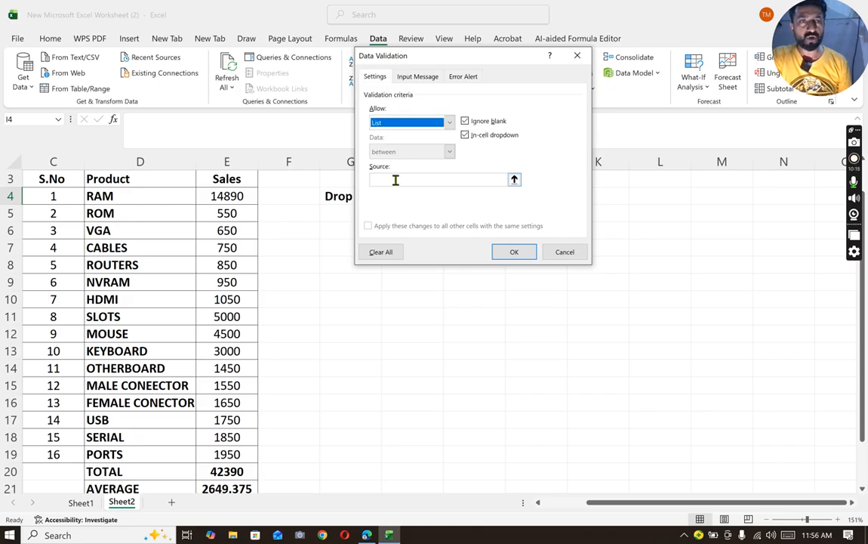
{"action": "left_click", "coordinate": [395, 179]}
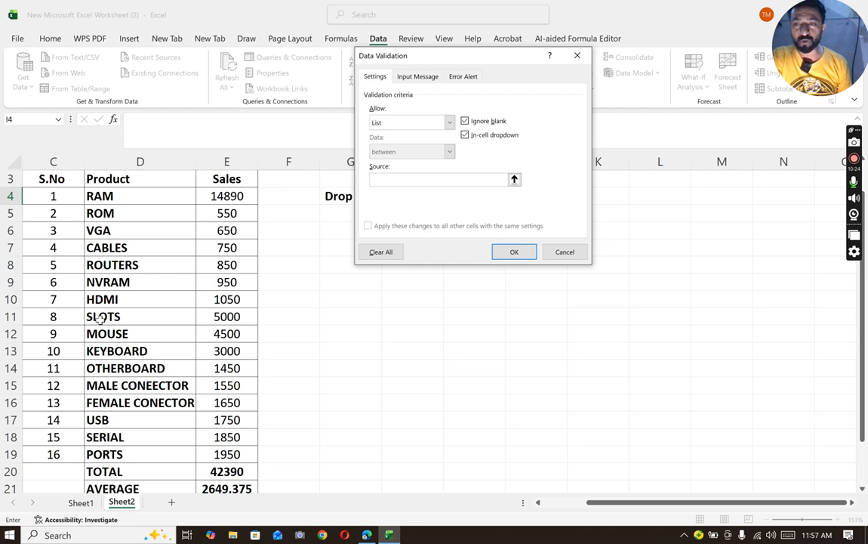
{"action": "left_click_drag", "start_coordinate": [109, 195], "coordinate": [122, 452]}
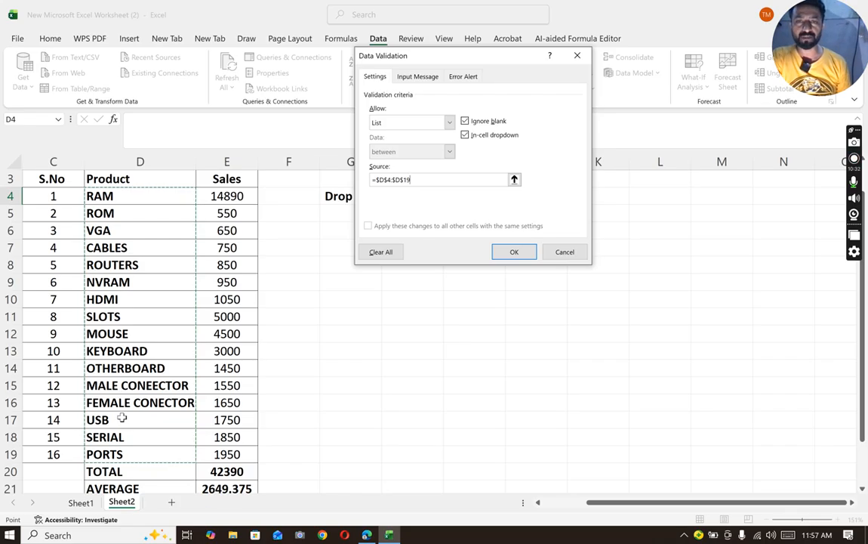
{"action": "key", "text": "BackSpace"}
{"action": "key", "text": "BackSpace"}
{"action": "key", "text": "BackSpace"}
{"action": "key", "text": "BackSpace"}
{"action": "key", "text": "BackSpace"}
{"action": "key", "text": "BackSpace"}
{"action": "key", "text": "BackSpace"}
{"action": "key", "text": "BackSpace"}
{"action": "key", "text": "BackSpace"}
{"action": "key", "text": "BackSpace"}
{"action": "key", "text": "BackSpace"}
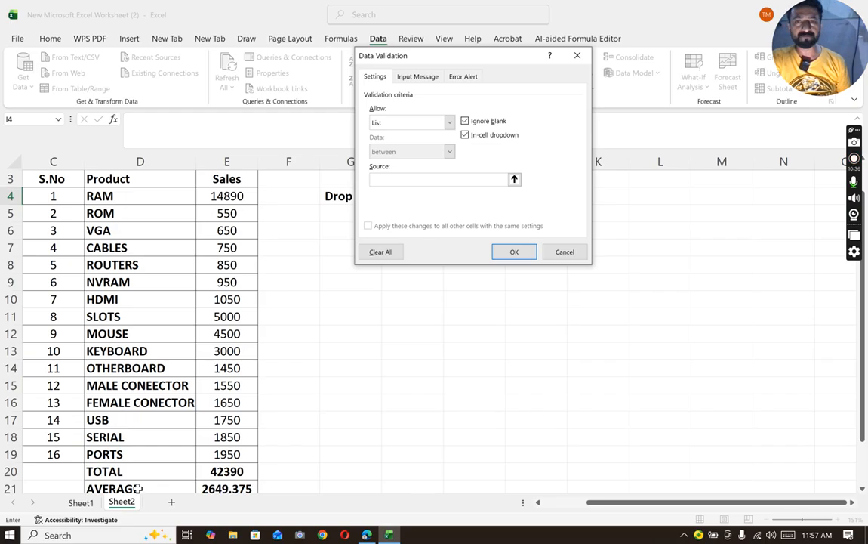
{"action": "left_click", "coordinate": [576, 56]}
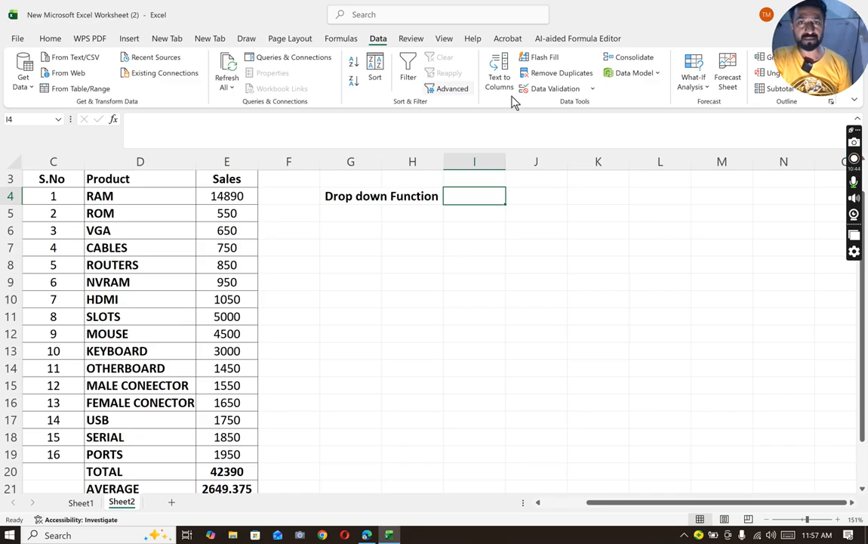
- Add data validation to cell I4 that allows a List with the product names =$D$4:$D$19 as its source
{"action": "left_click", "coordinate": [550, 89]}
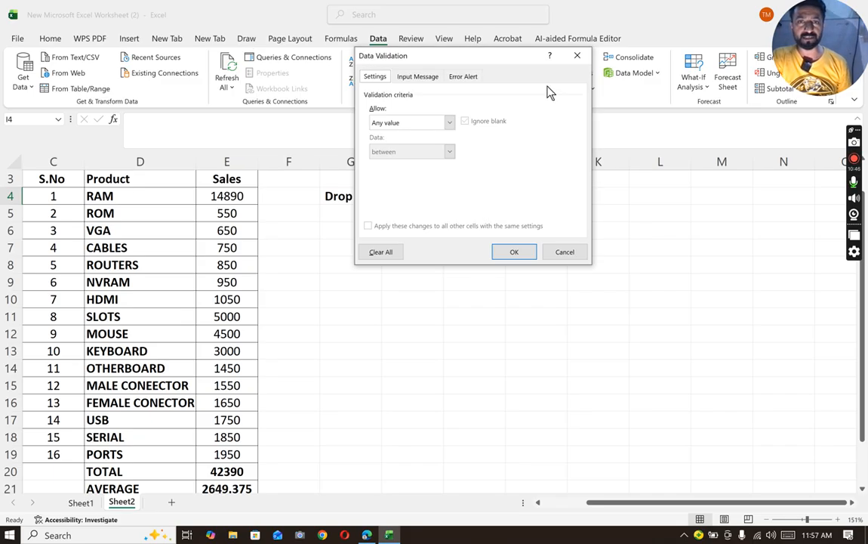
{"action": "left_click", "coordinate": [451, 123]}
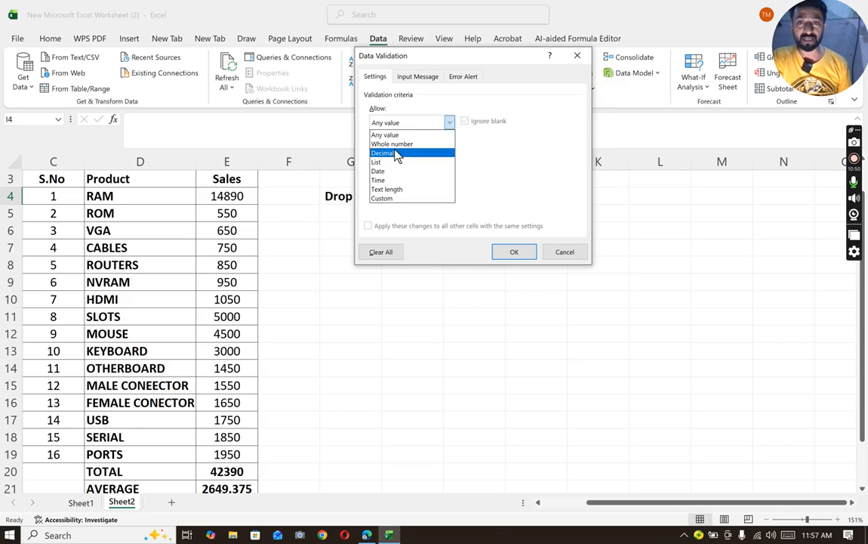
{"action": "left_click", "coordinate": [395, 162]}
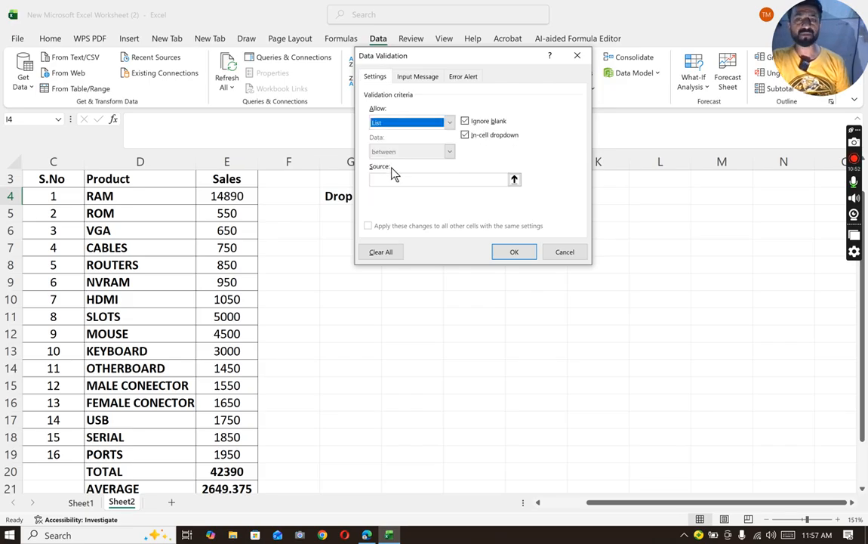
{"action": "left_click", "coordinate": [393, 180]}
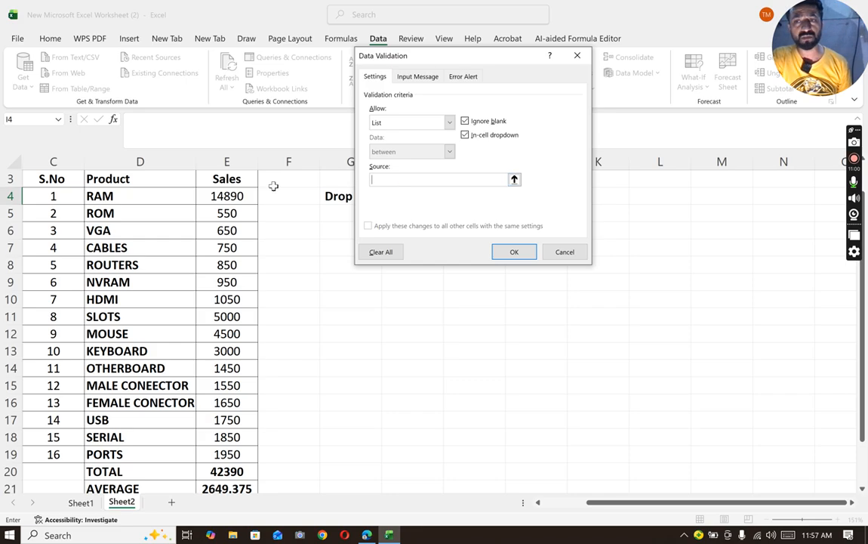
{"action": "left_click_drag", "start_coordinate": [122, 195], "coordinate": [138, 448]}
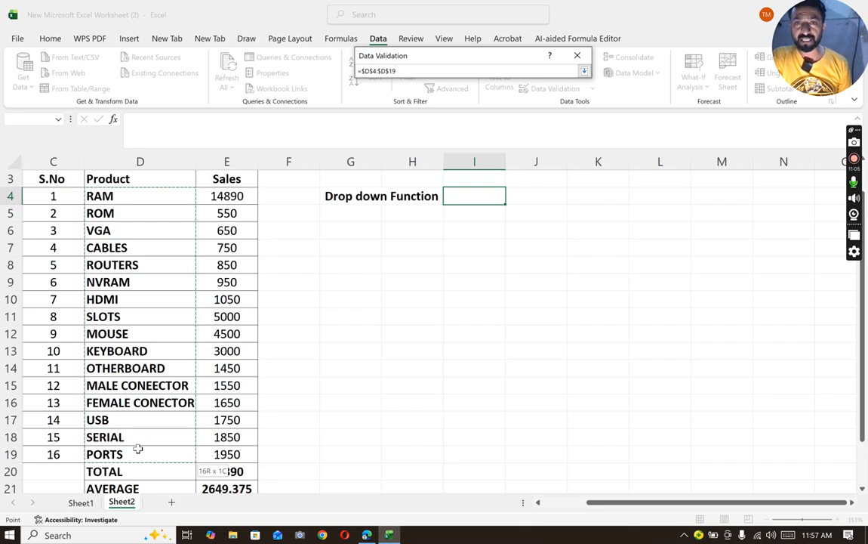
{"action": "left_click_drag", "start_coordinate": [139, 450], "coordinate": [140, 449]}
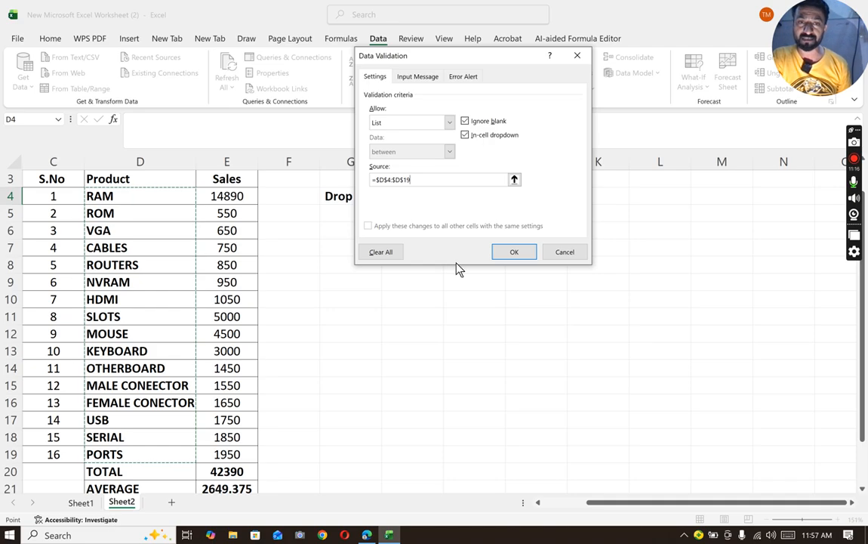
{"action": "left_click", "coordinate": [498, 257]}
- Open the drop-down list in cell I4 and examine the product names it offers
{"action": "left_click", "coordinate": [480, 226]}
{"action": "left_click", "coordinate": [466, 206]}
{"action": "left_click", "coordinate": [501, 199]}
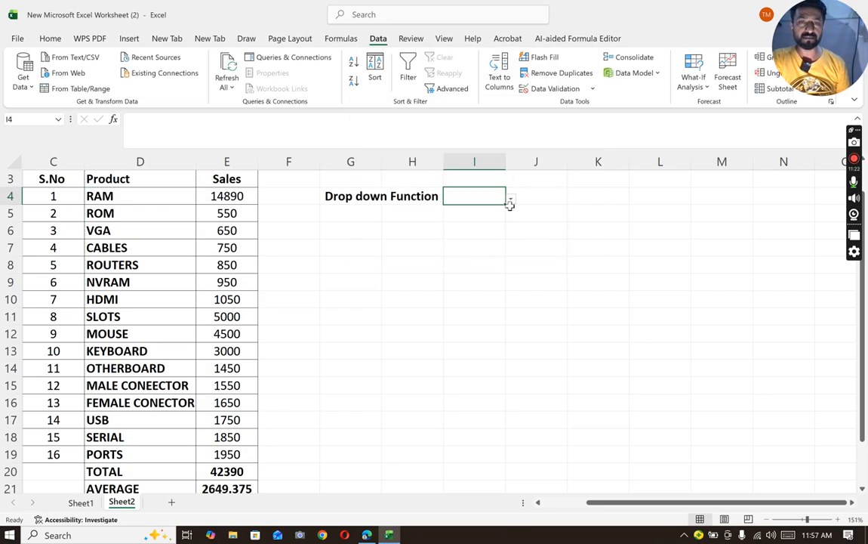
{"action": "left_click", "coordinate": [513, 203]}
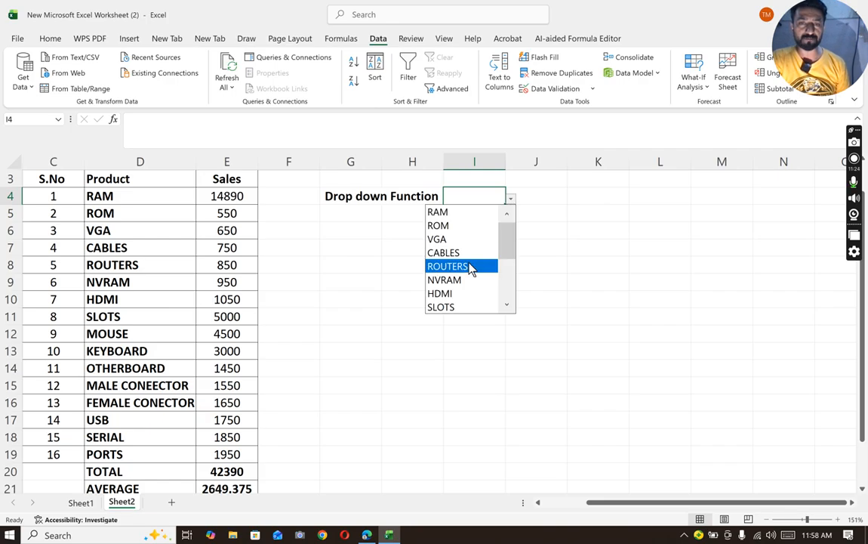
{"action": "left_click", "coordinate": [489, 193]}
{"action": "left_click", "coordinate": [512, 201]}
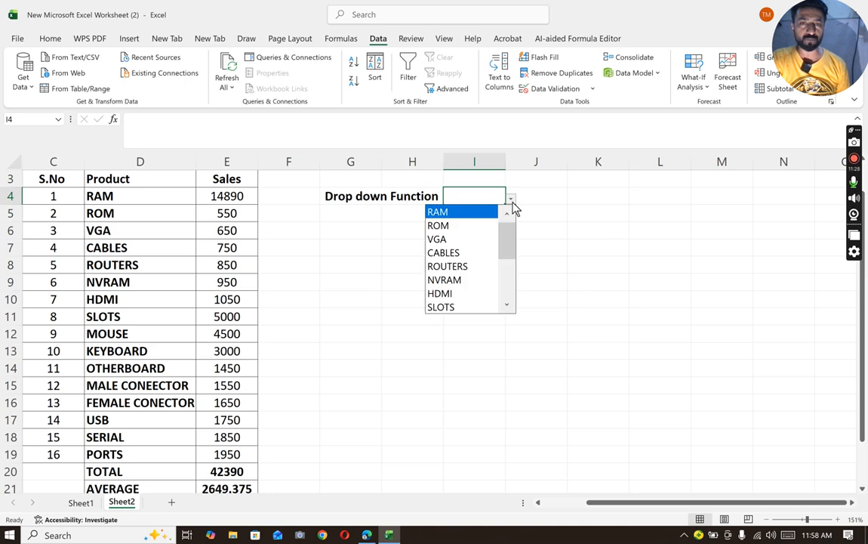
{"action": "left_click", "coordinate": [374, 269]}
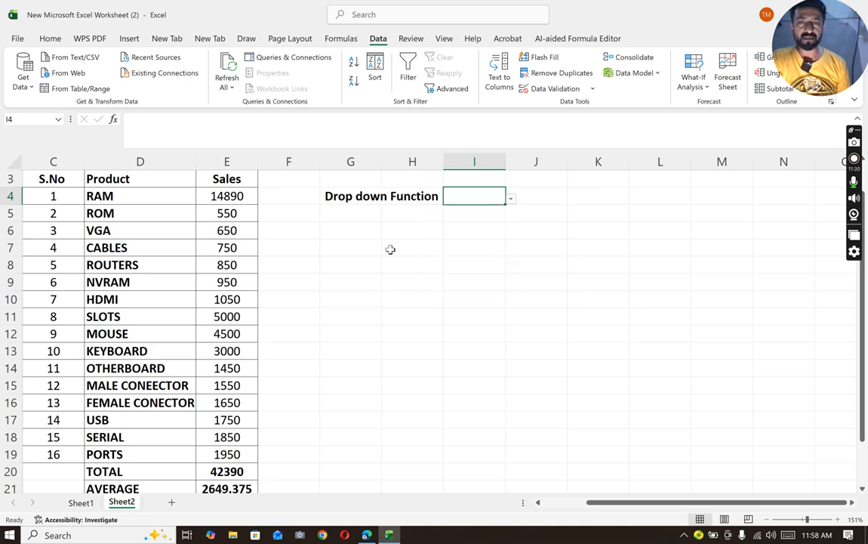
- Fill cell I4 with dark green and widen column I to about twice its width
{"action": "left_click", "coordinate": [51, 39]}
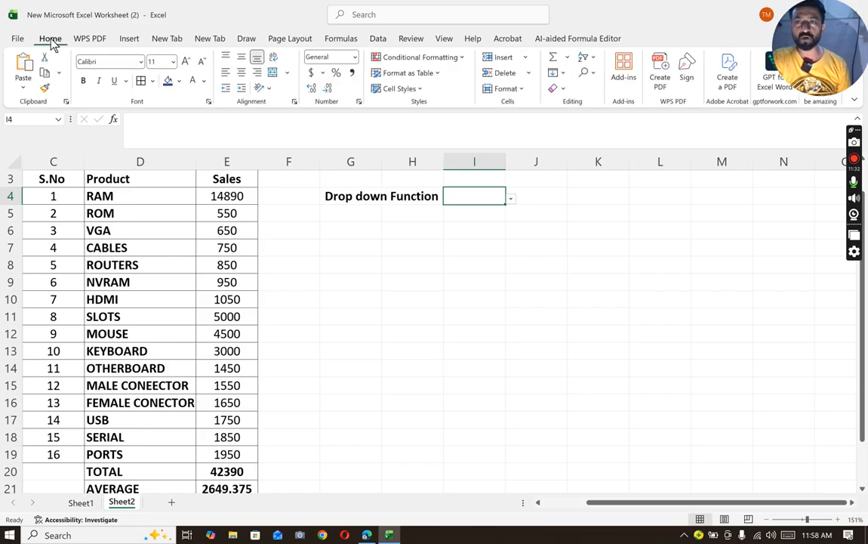
{"action": "left_click", "coordinate": [179, 80]}
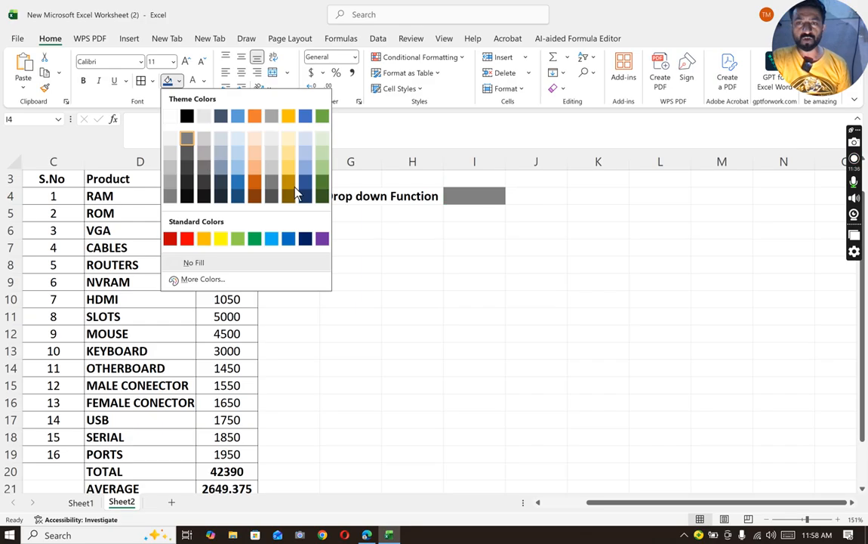
{"action": "left_click", "coordinate": [322, 196]}
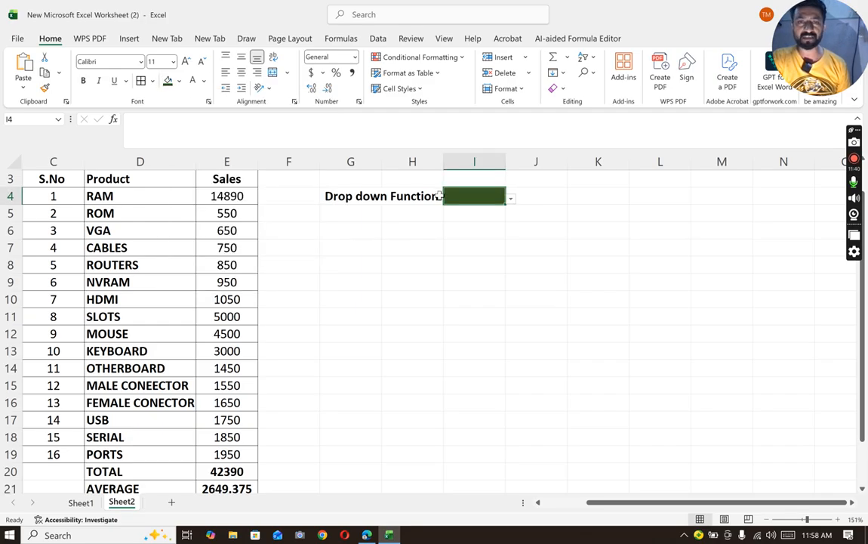
{"action": "left_click_drag", "start_coordinate": [504, 161], "coordinate": [561, 162]}
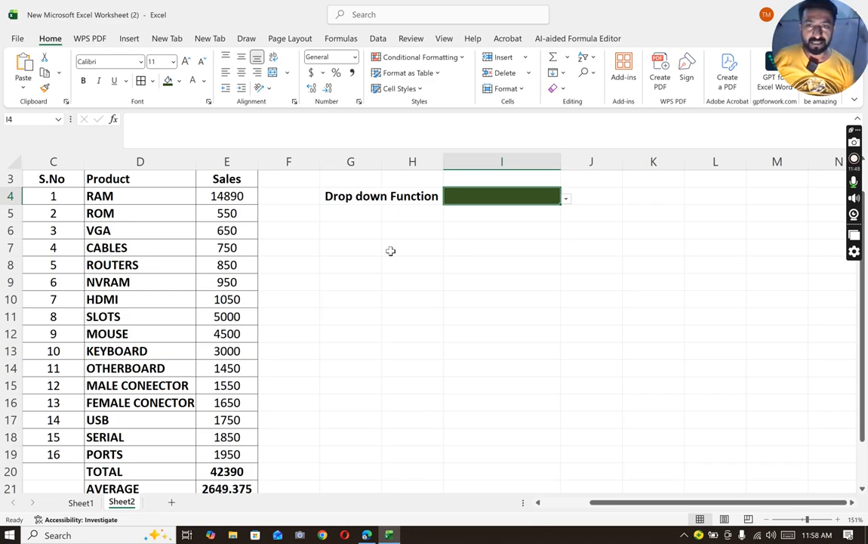
- Merge cells G5:H7 across so that each of the three rows becomes one wide cell
{"action": "left_click_drag", "start_coordinate": [347, 216], "coordinate": [408, 248]}
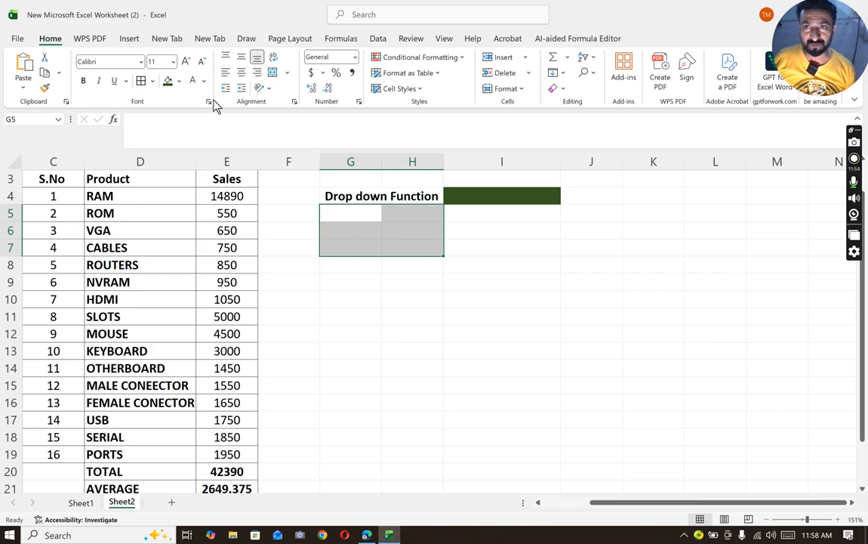
{"action": "left_click", "coordinate": [287, 73]}
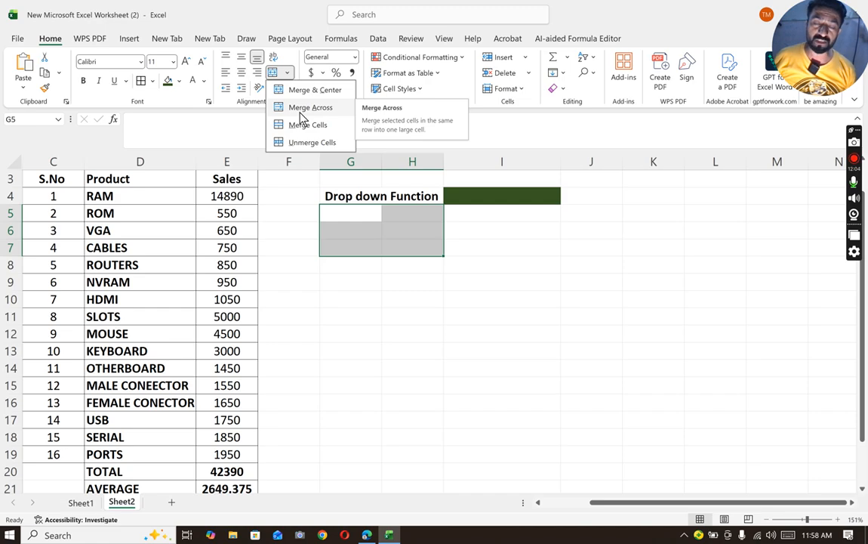
{"action": "left_click", "coordinate": [302, 110]}
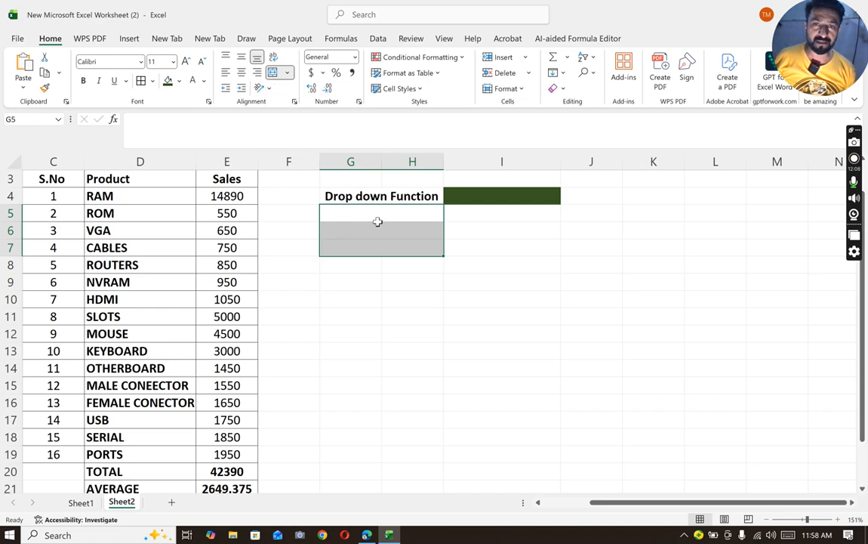
{"action": "left_click", "coordinate": [432, 283]}
- Add borders around all cells of the range G4:I7
{"action": "left_click_drag", "start_coordinate": [335, 189], "coordinate": [490, 246]}
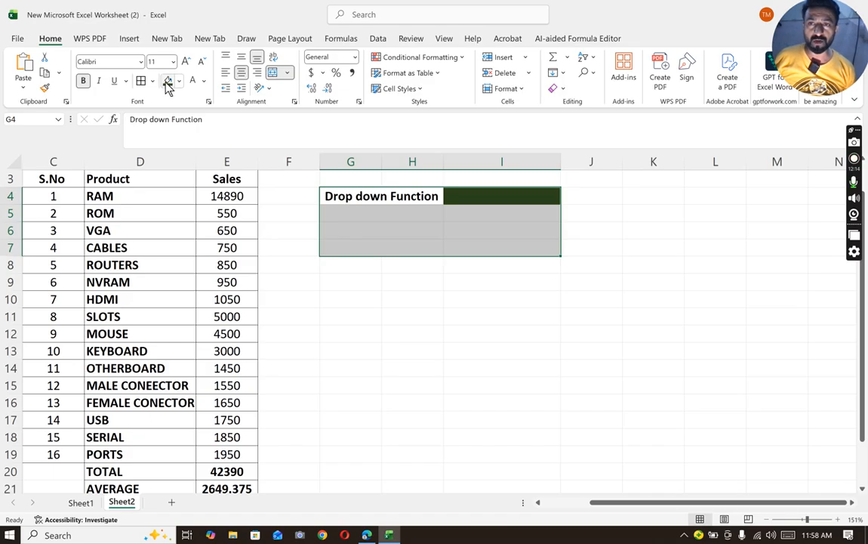
{"action": "left_click", "coordinate": [140, 80]}
{"action": "left_click", "coordinate": [412, 327]}
- Choose CABLES from the product drop-down list in cell I4
{"action": "left_click", "coordinate": [358, 215]}
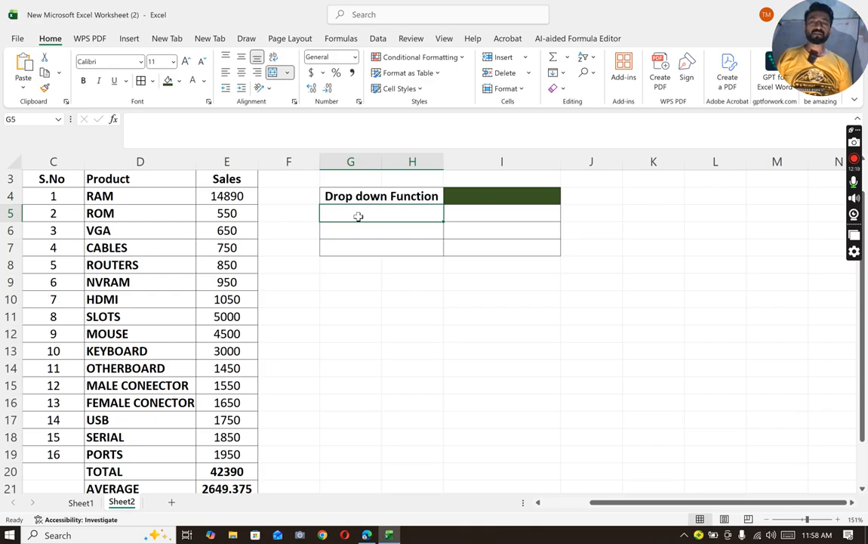
{"action": "left_click", "coordinate": [556, 196]}
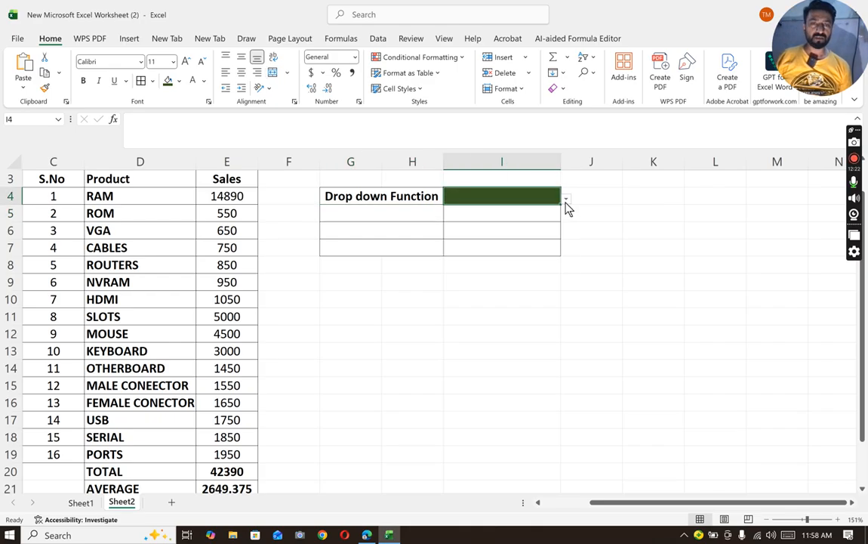
{"action": "left_click", "coordinate": [565, 199]}
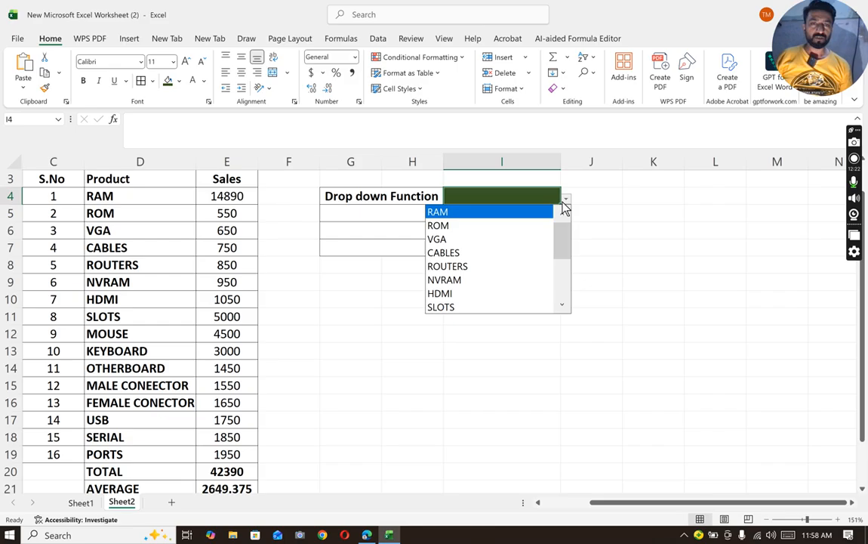
{"action": "left_click", "coordinate": [491, 254]}
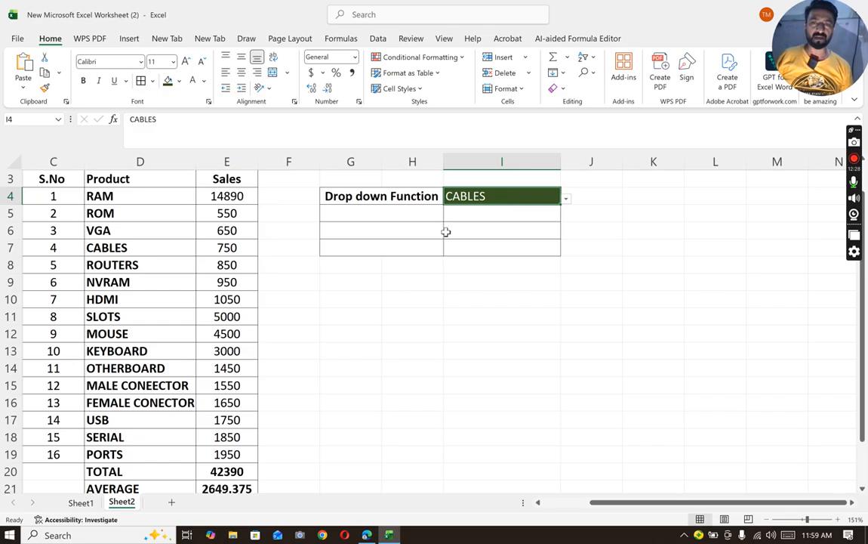
- Enter the label sumif function in merged cell G5, correcting its spelling
{"action": "left_click", "coordinate": [367, 210]}
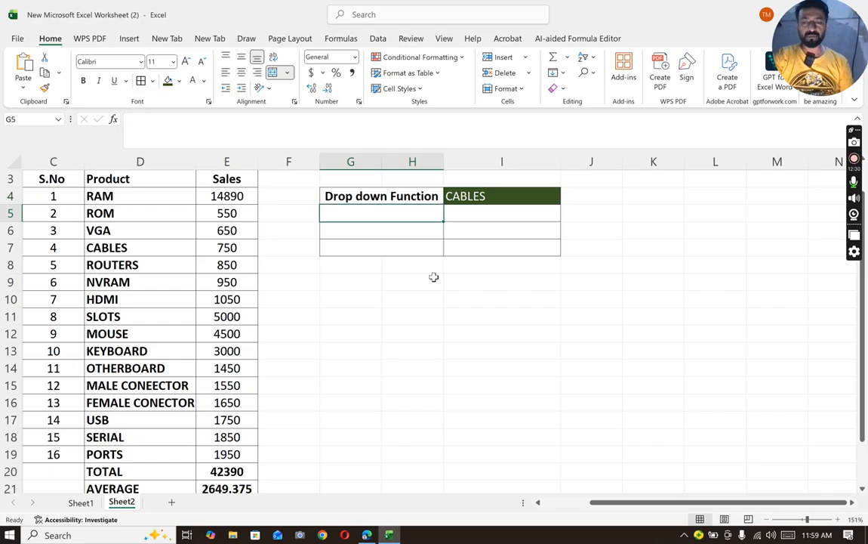
{"action": "type", "text": "su"}
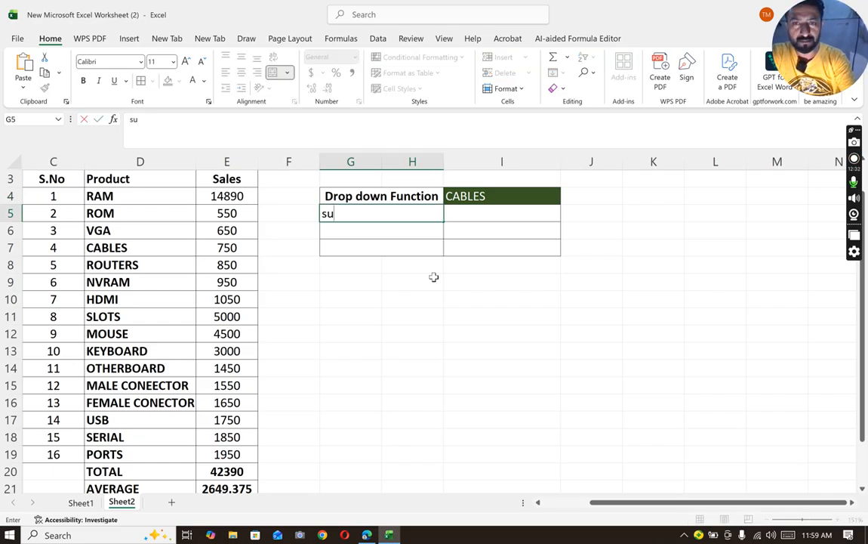
{"action": "type", "text": "mmif function"}
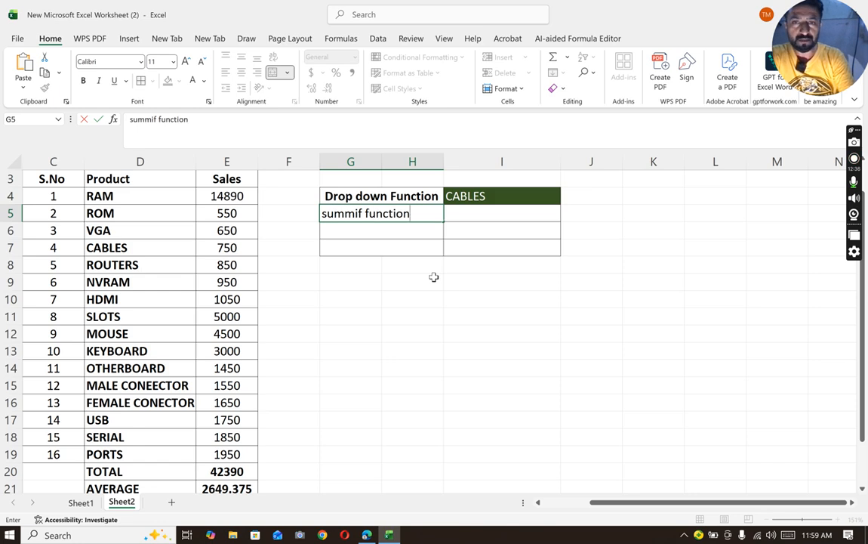
{"action": "left_click", "coordinate": [412, 264]}
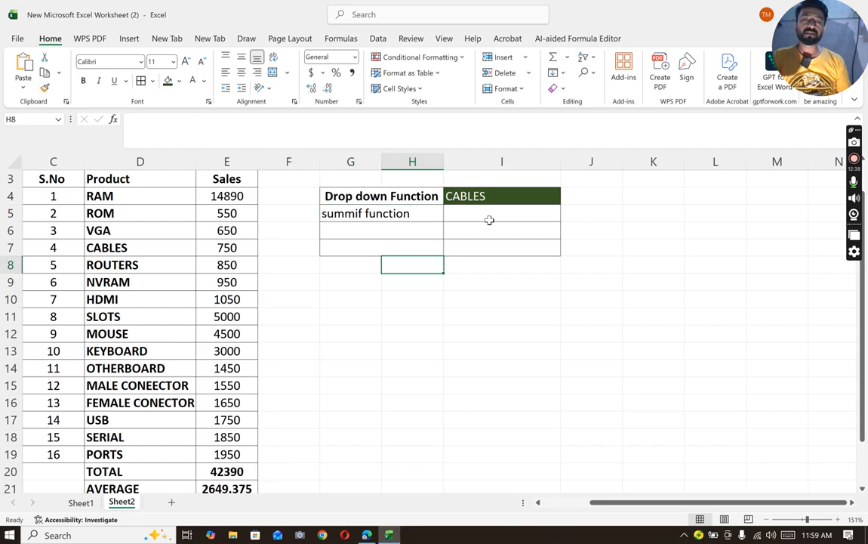
{"action": "left_click", "coordinate": [491, 221]}
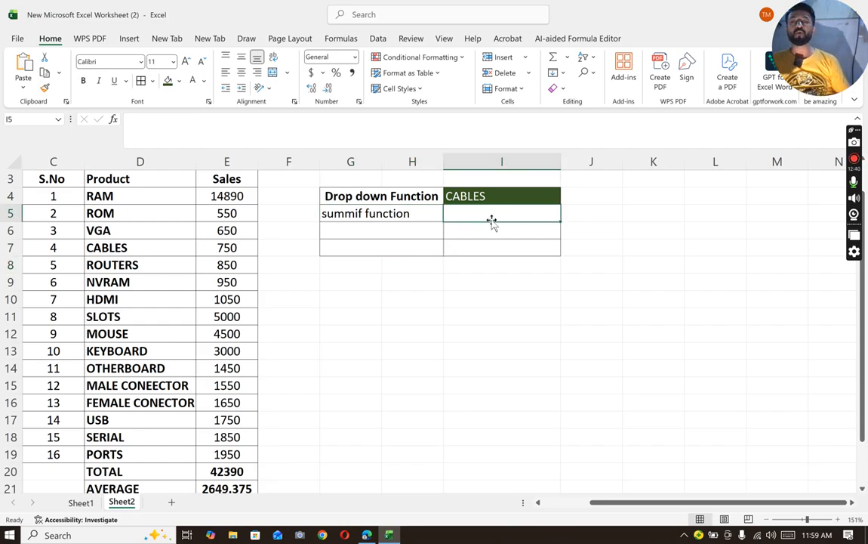
{"action": "double_click", "coordinate": [345, 213]}
{"action": "key", "text": "BackSpace"}
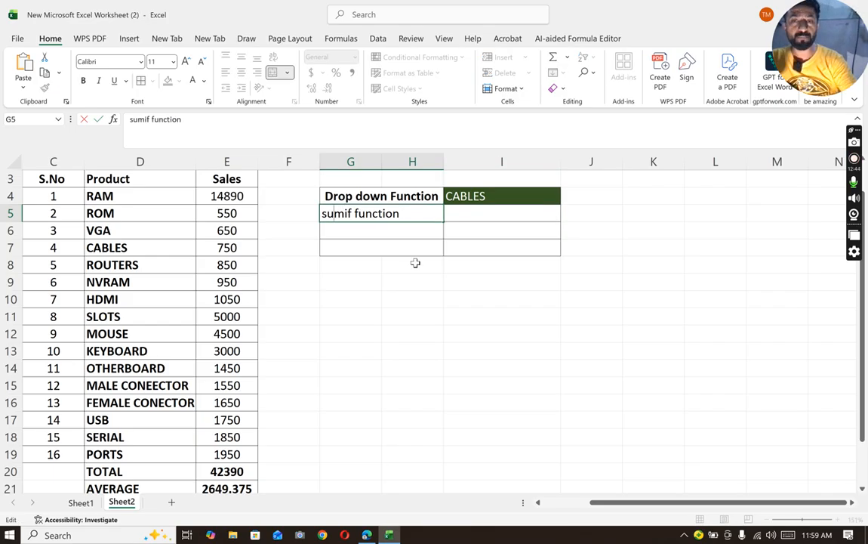
- Enter the formula =sumif(D4:E19,I4,E4:E19) in cell I5 to return the sales of the product chosen in I4
{"action": "left_click", "coordinate": [467, 217]}
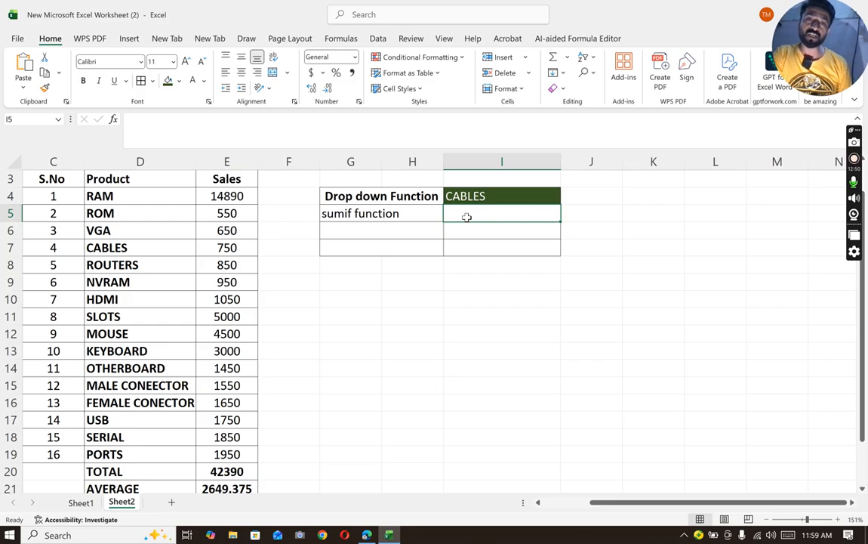
{"action": "type", "text": "="}
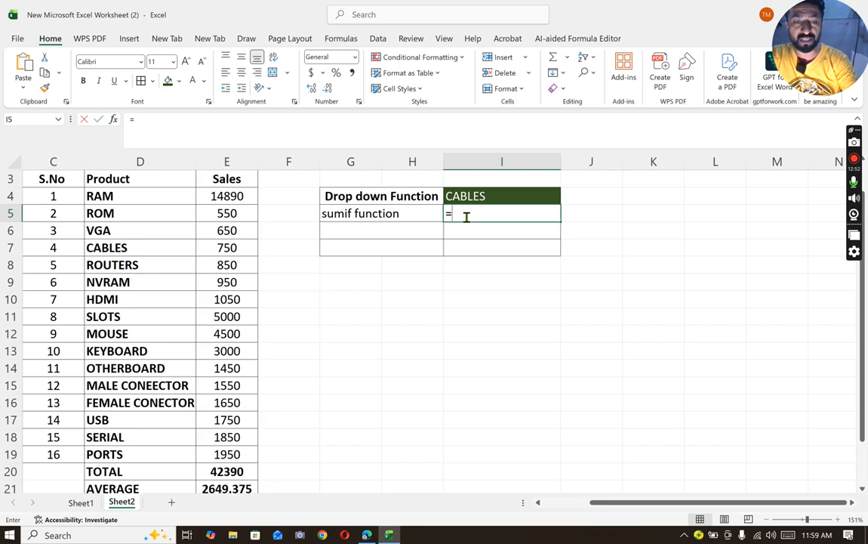
{"action": "type", "text": "sumif("}
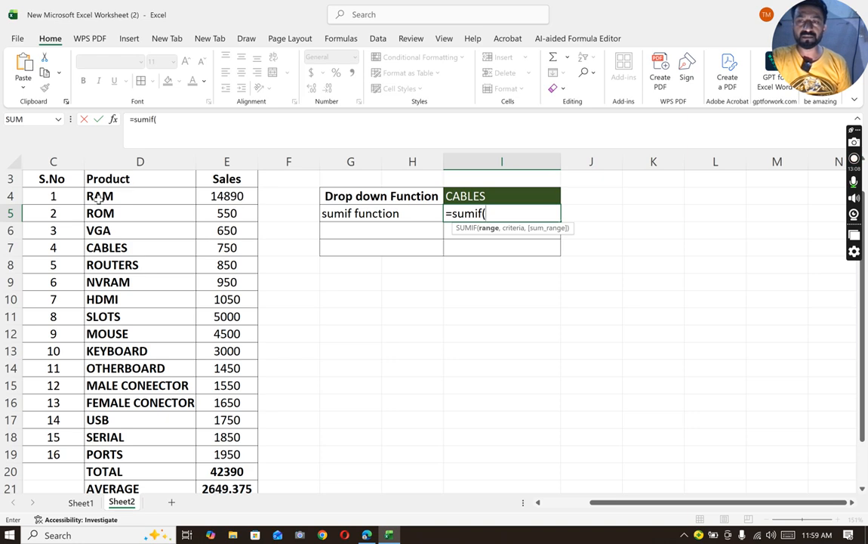
{"action": "left_click_drag", "start_coordinate": [136, 198], "coordinate": [240, 454]}
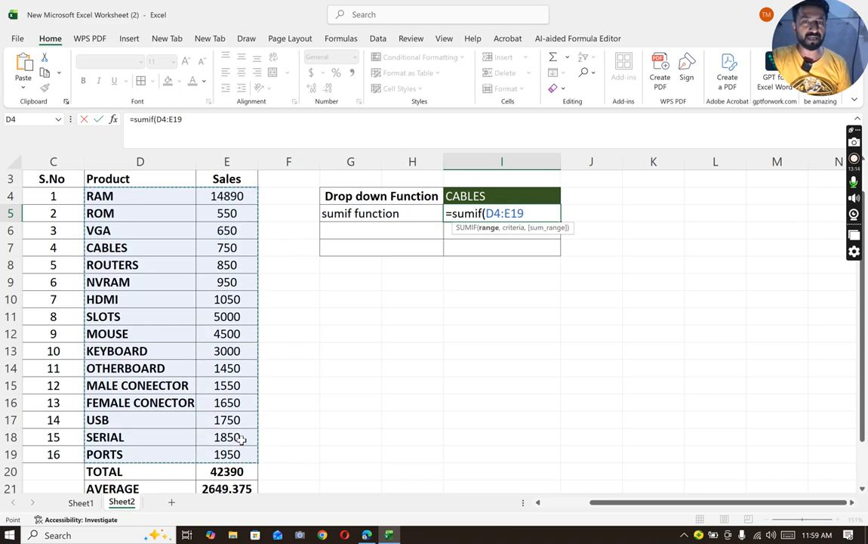
{"action": "type", "text": ","}
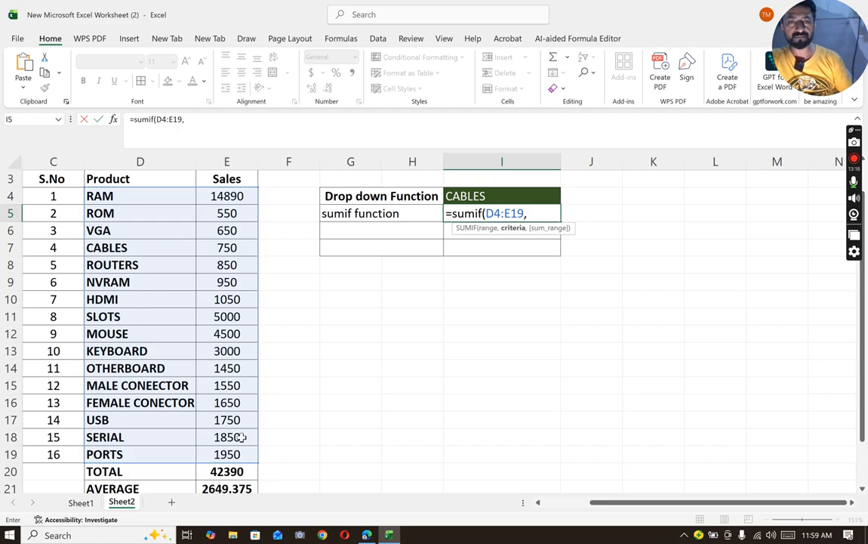
{"action": "left_click", "coordinate": [469, 197]}
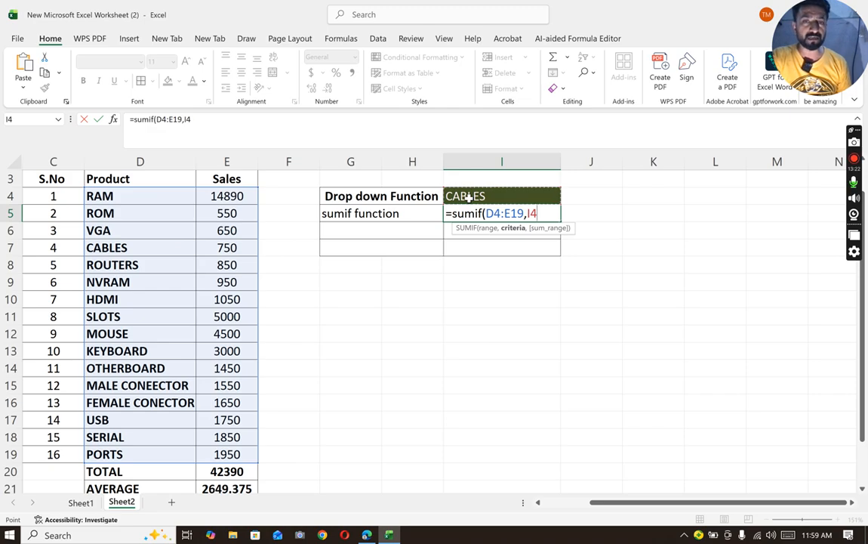
{"action": "type", "text": ","}
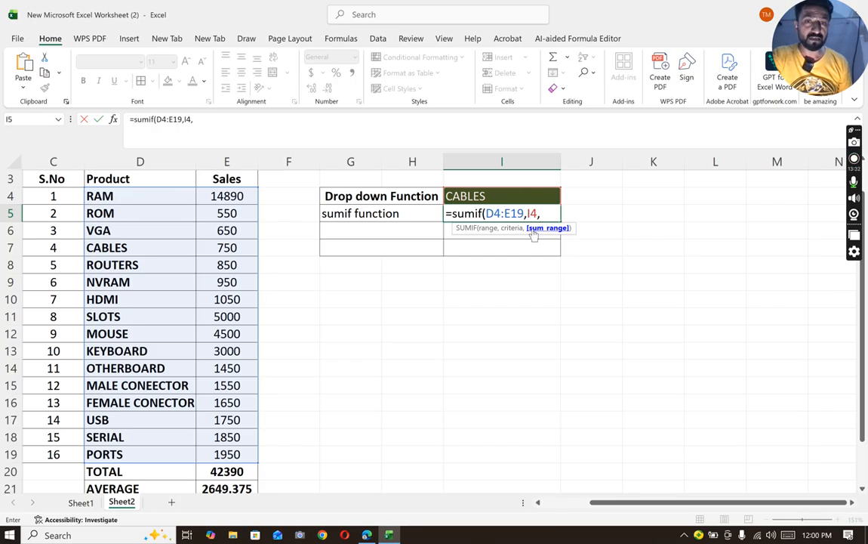
{"action": "left_click_drag", "start_coordinate": [231, 198], "coordinate": [231, 441]}
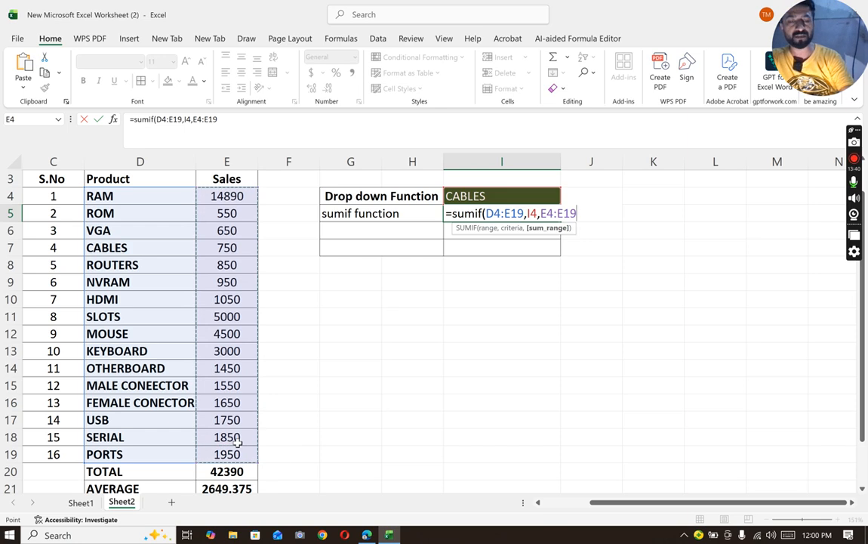
{"action": "type", "text": ")"}
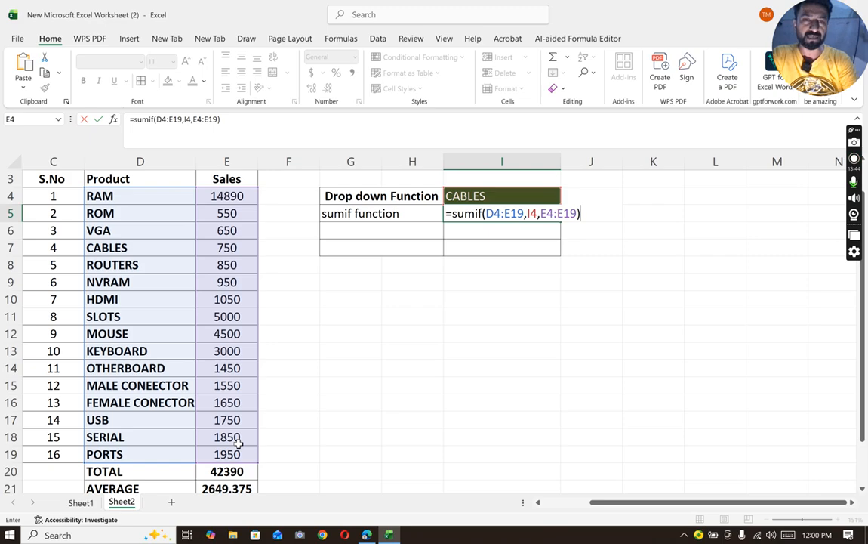
{"action": "key", "text": "Return"}
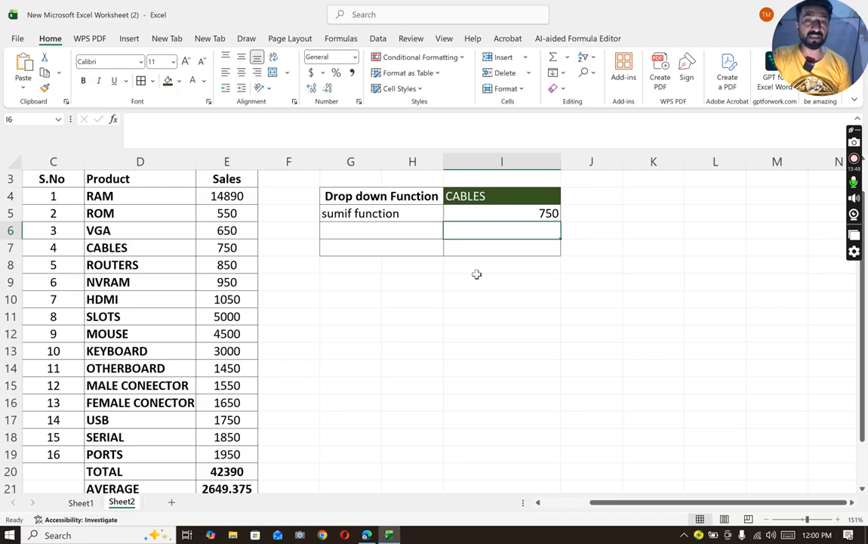
- Switch the product in the drop-down cell I4 to HDMI to test the SUMIF formula
{"action": "left_click", "coordinate": [537, 196]}
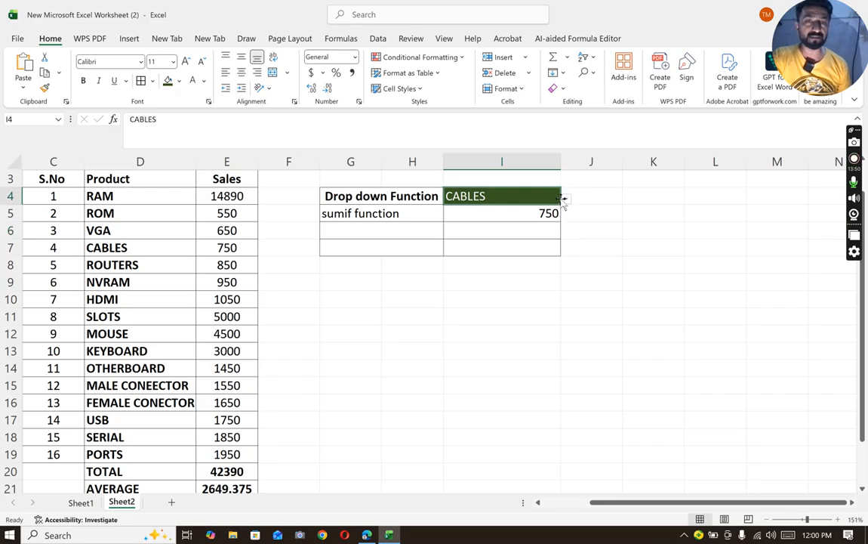
{"action": "left_click", "coordinate": [566, 200]}
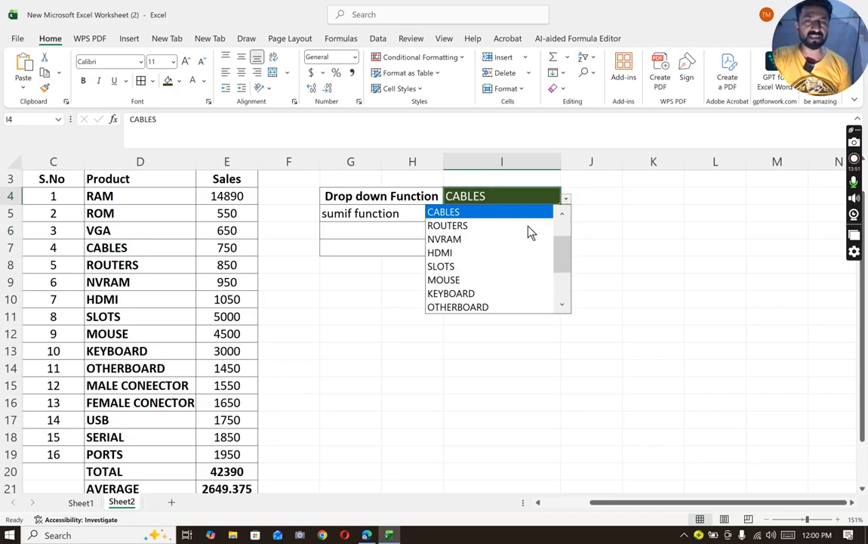
{"action": "left_click", "coordinate": [465, 254]}
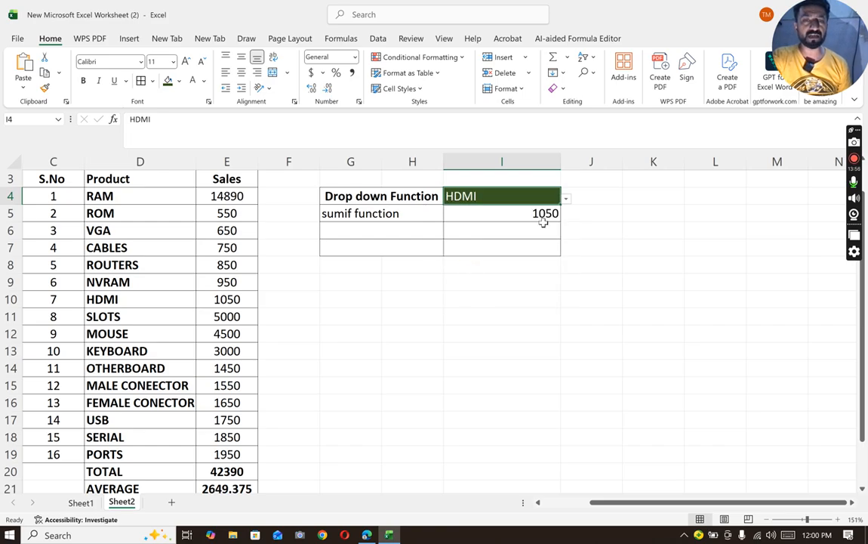
- Choose OTHERBOARD in the drop-down cell I4, and correct that product's name in cell D14 to MOTHERBOARD
{"action": "left_click", "coordinate": [567, 199]}
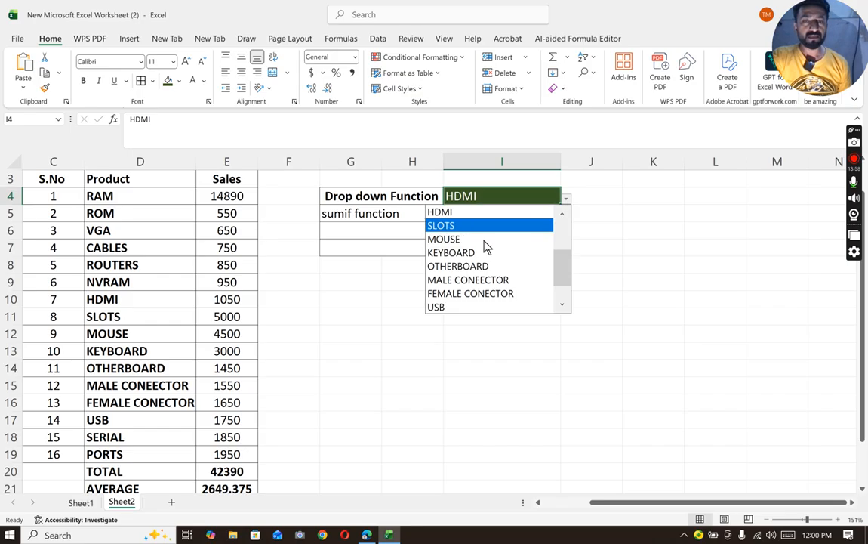
{"action": "left_click", "coordinate": [465, 269]}
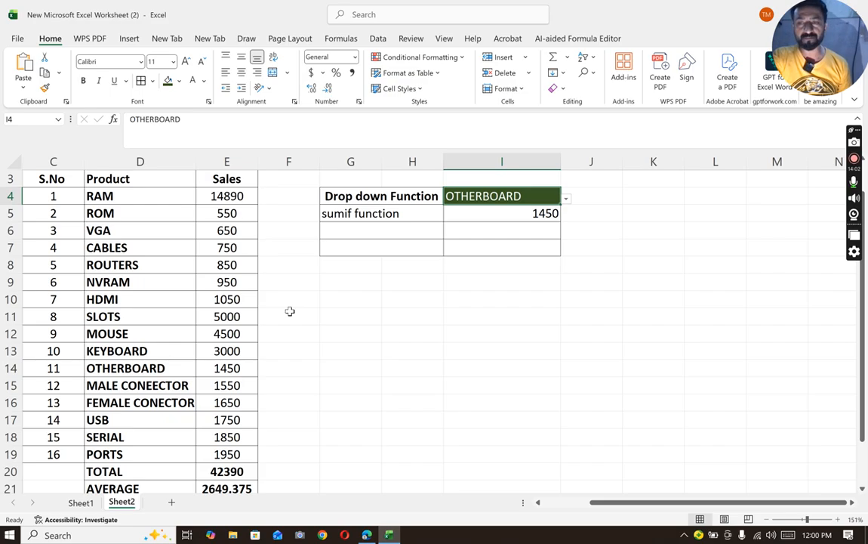
{"action": "left_click", "coordinate": [90, 367]}
{"action": "double_click", "coordinate": [89, 368]}
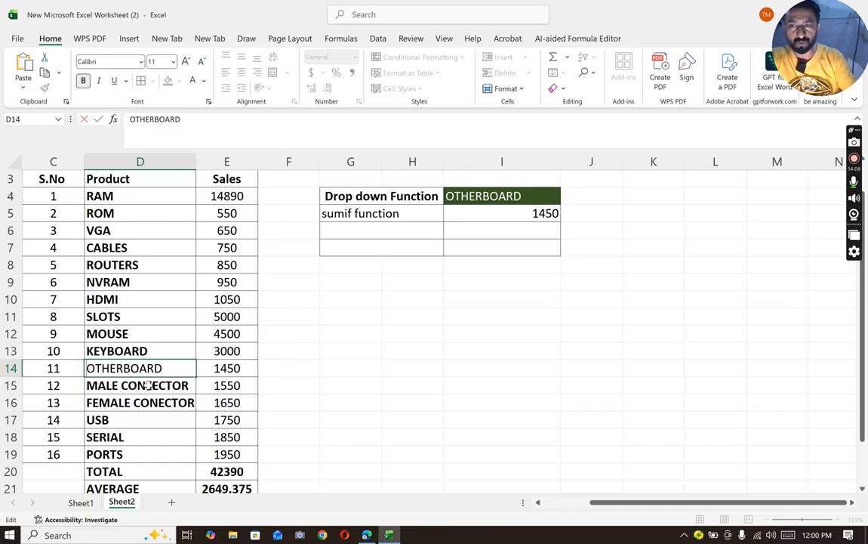
{"action": "type", "text": "M"}
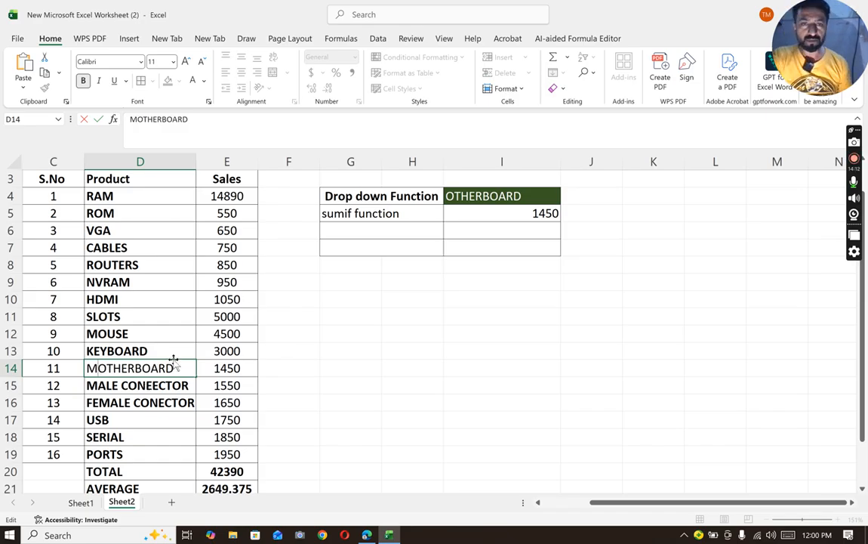
{"action": "key", "text": "ctrl+Return"}
{"action": "left_click", "coordinate": [347, 317]}
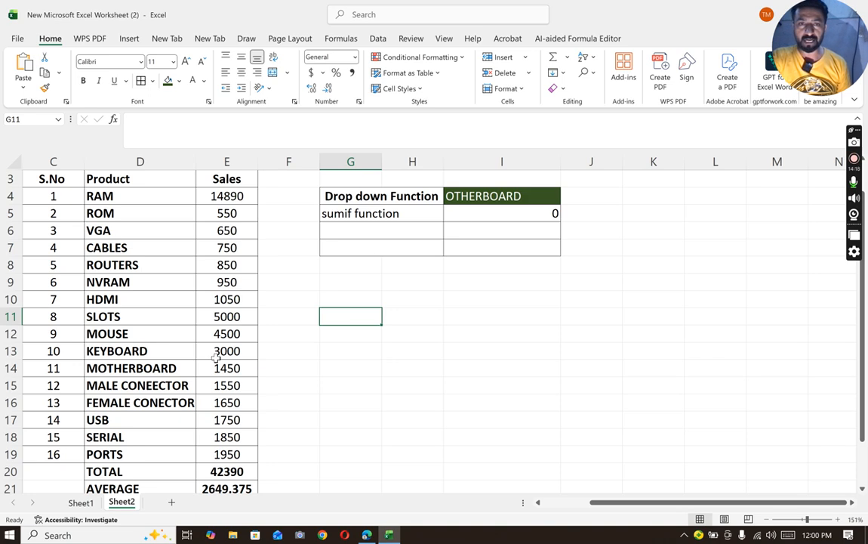
- Switch the product in the drop-down cell I4 to ROUTERS
{"action": "left_click", "coordinate": [505, 196]}
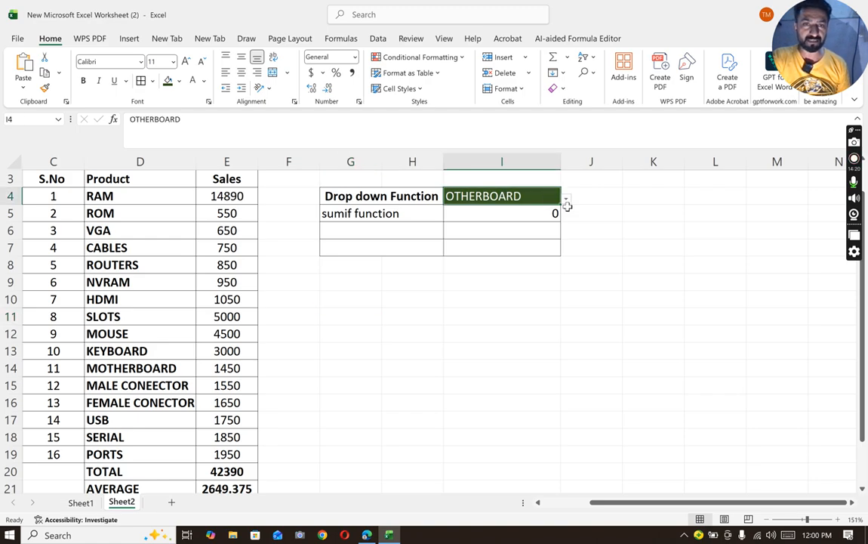
{"action": "left_click", "coordinate": [566, 199]}
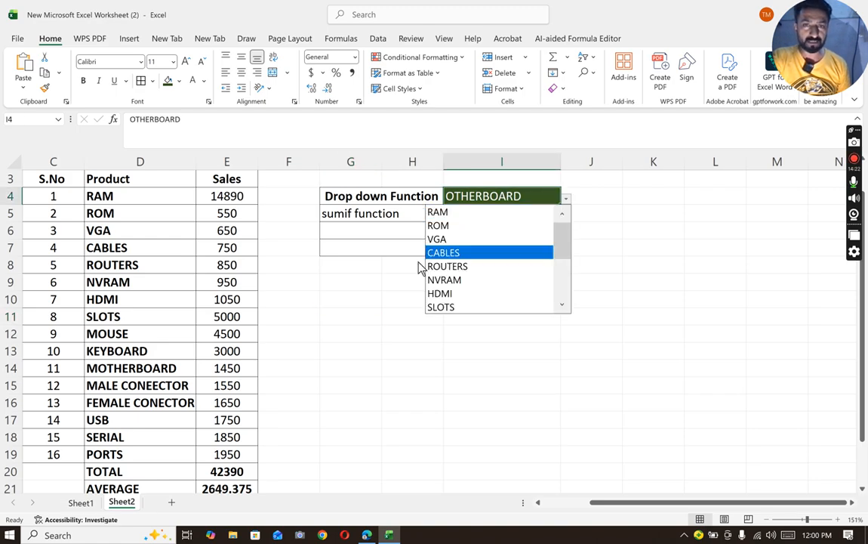
{"action": "key", "text": "Escape"}
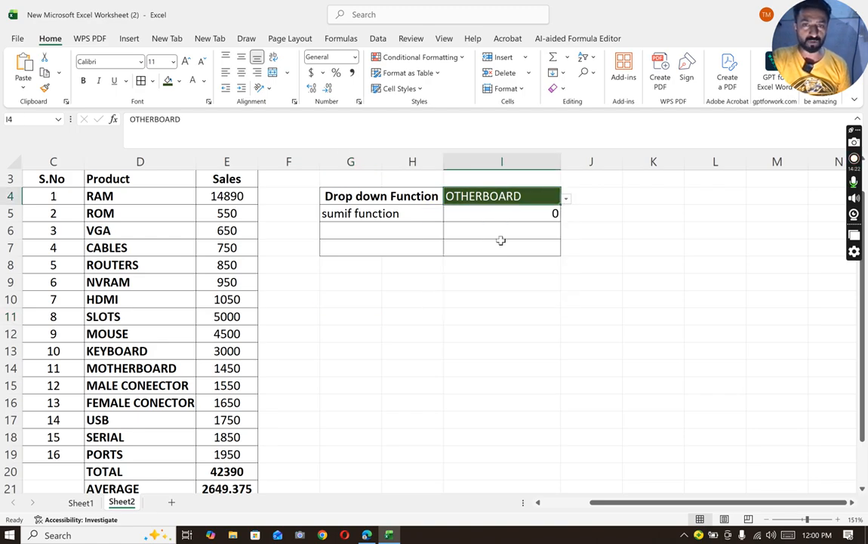
{"action": "left_click", "coordinate": [566, 199]}
{"action": "left_click", "coordinate": [449, 268]}
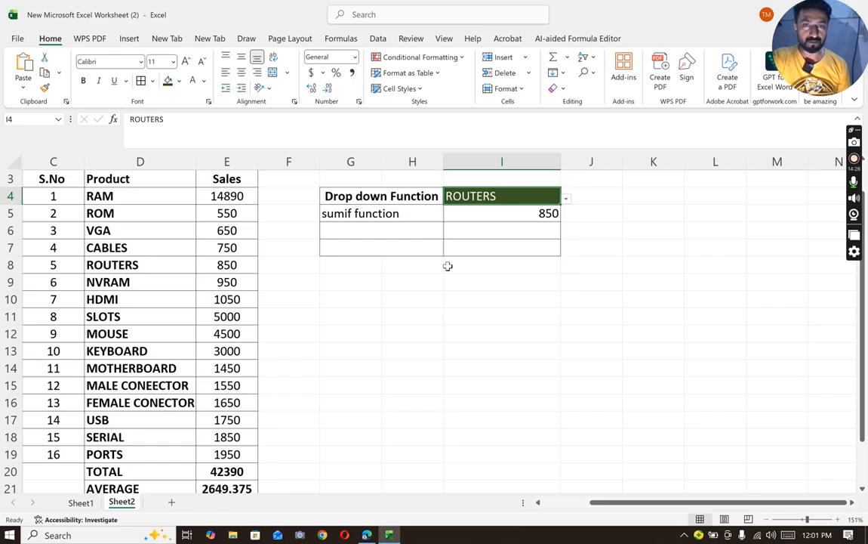
- Enter the label if function in merged cell G6, below the sumif function label
{"action": "left_click", "coordinate": [364, 231]}
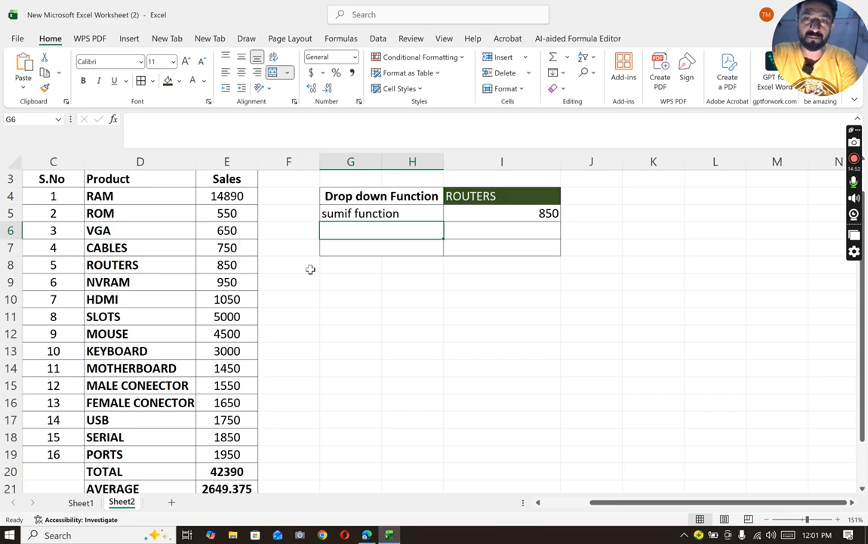
{"action": "type", "text": "if"}
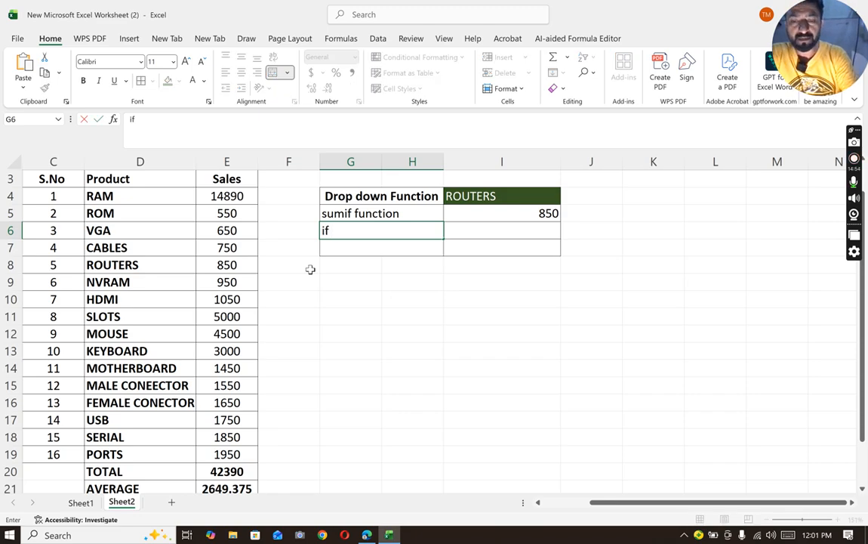
{"action": "type", "text": " function"}
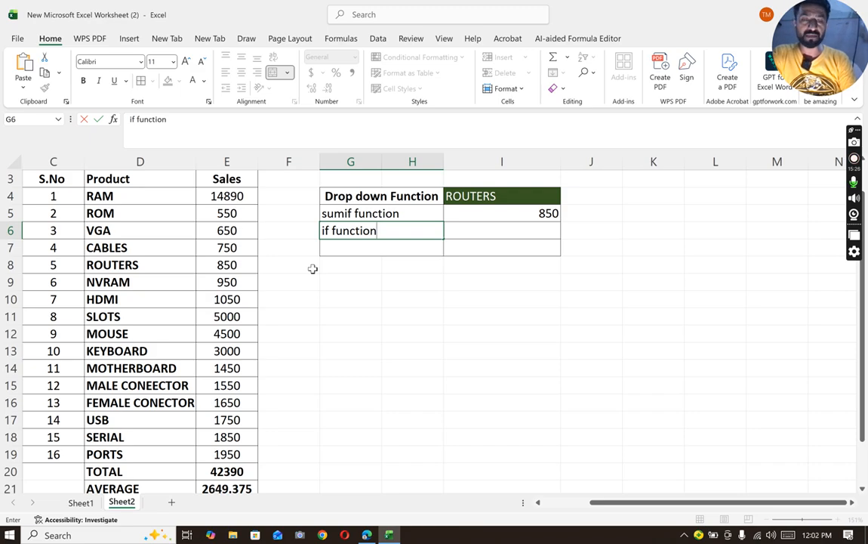
{"action": "key", "text": "Tab"}
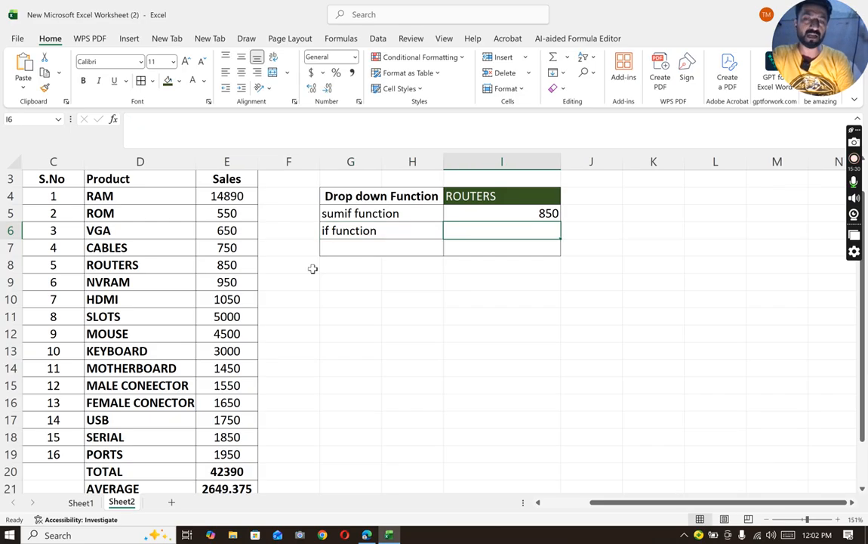
- Start an IF formula in cell I6 with the logical test E21>2600 on the average sales
{"action": "type", "text": "=if("}
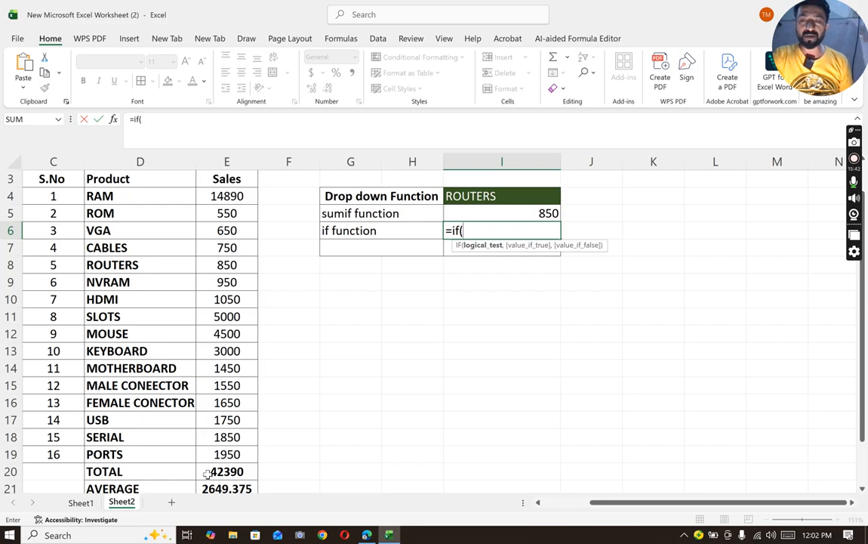
{"action": "scroll", "coordinate": [208, 473], "scroll_direction": "down", "scroll_amount": 1}
{"action": "scroll", "coordinate": [207, 473], "scroll_direction": "up", "scroll_amount": 1}
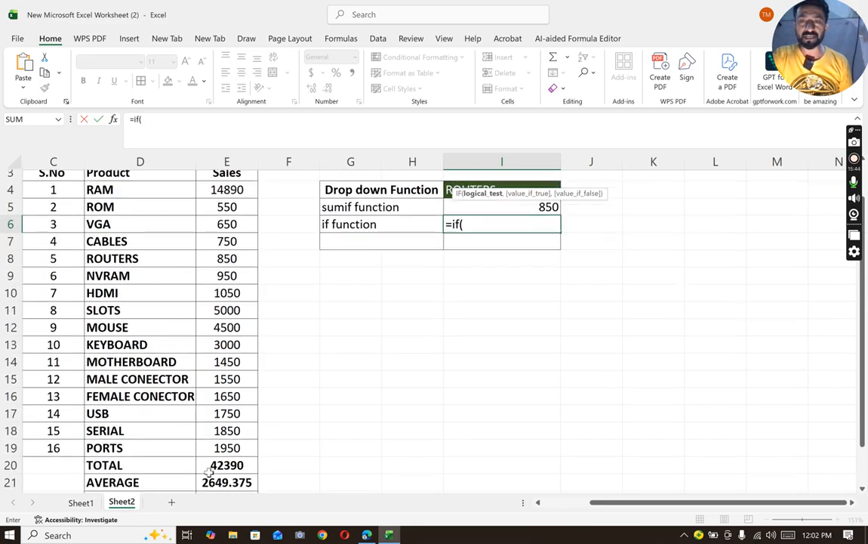
{"action": "left_click", "coordinate": [227, 488]}
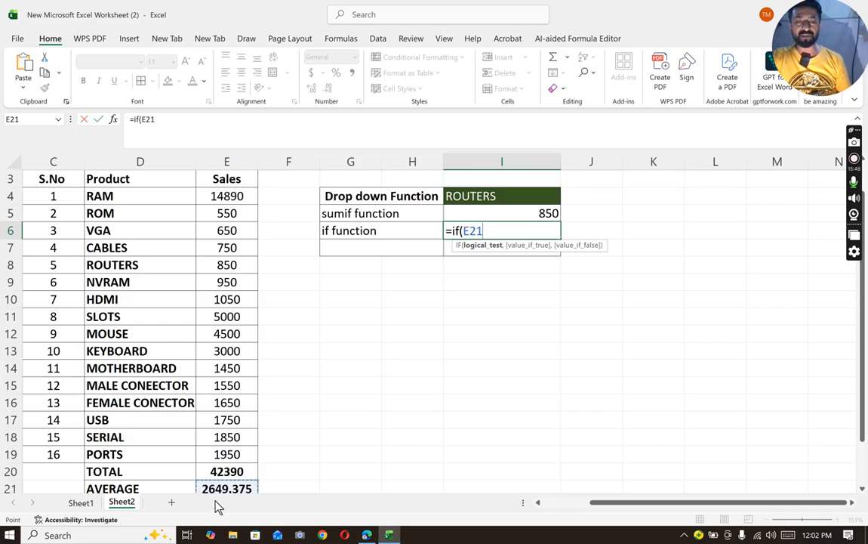
{"action": "type", "text": ">"}
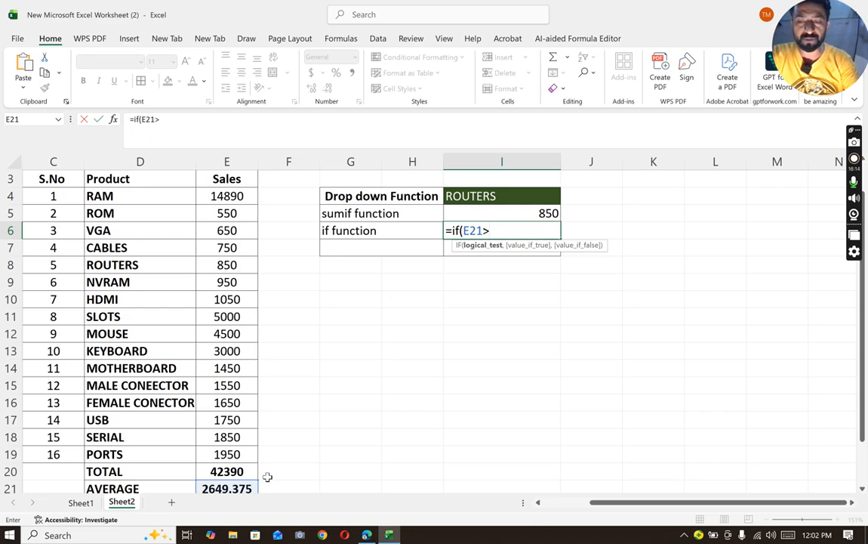
{"action": "type", "text": "2600"}
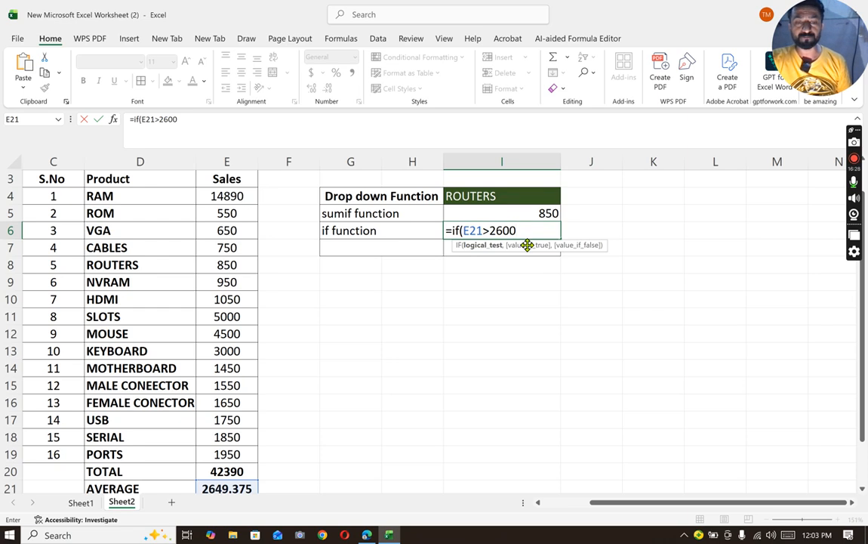
{"action": "type", "text": ","}
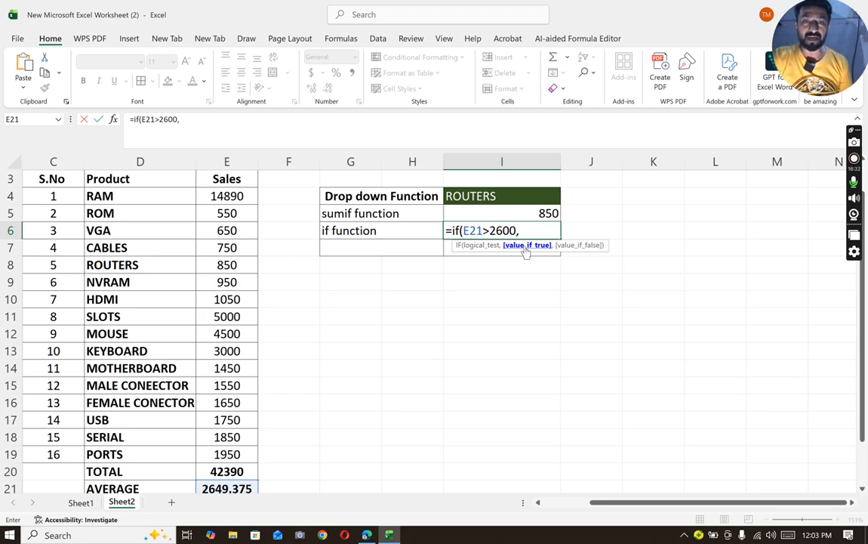
{"action": "type", "text": "\""}
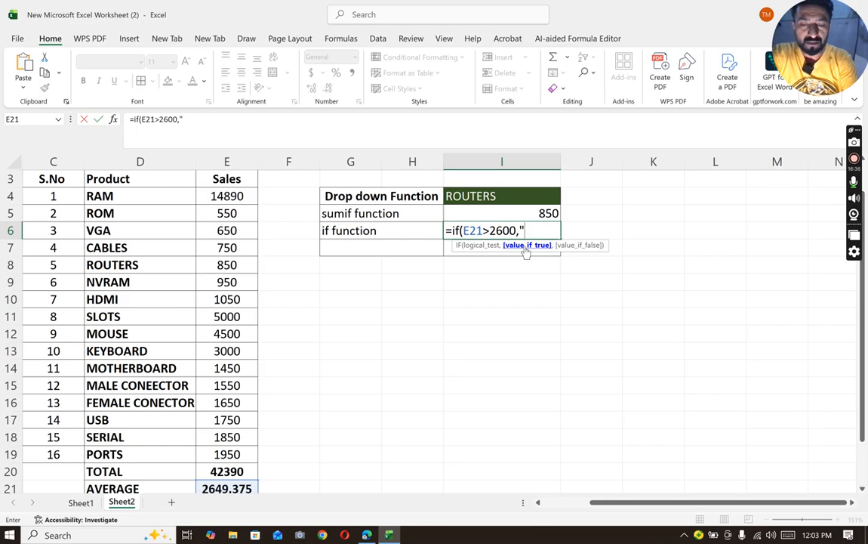
{"action": "type", "text": "Good sale"}
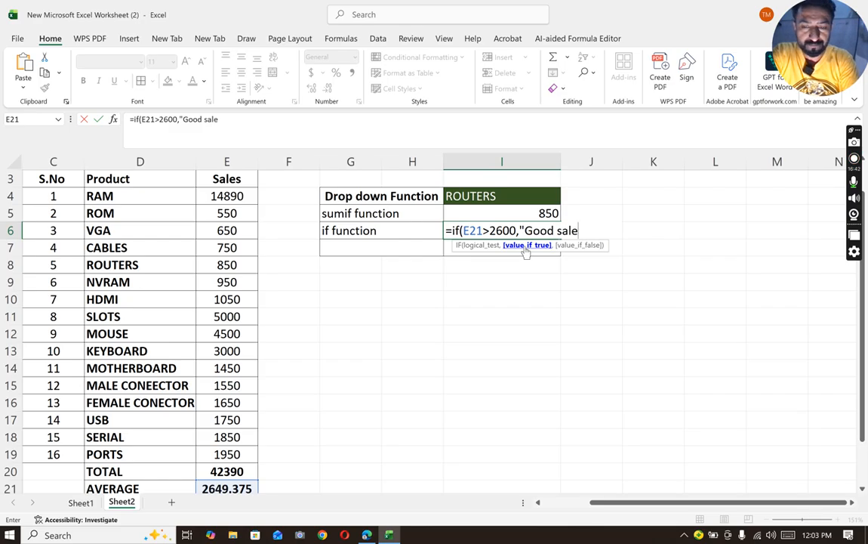
- Complete the IF formula in I6 with "Good sales" as the true value and "Poor sales" as the false value
{"action": "type", "text": "s\","}
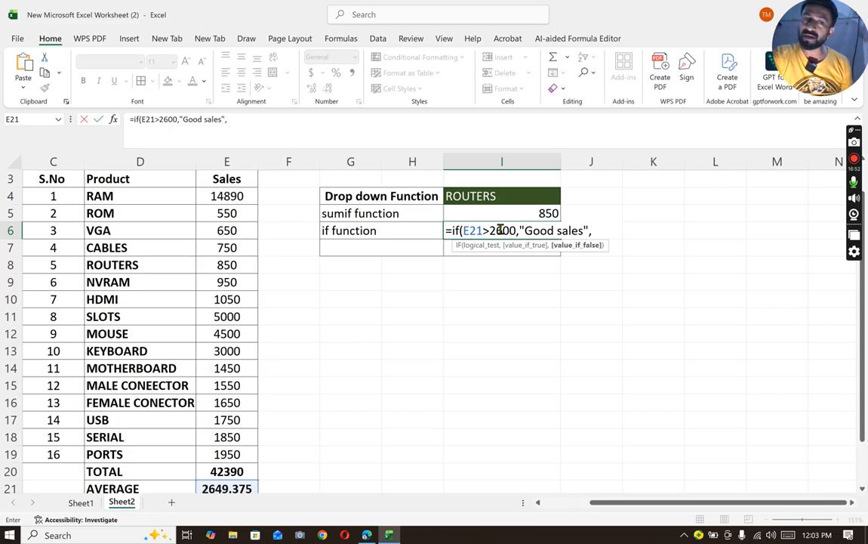
{"action": "type", "text": "\""}
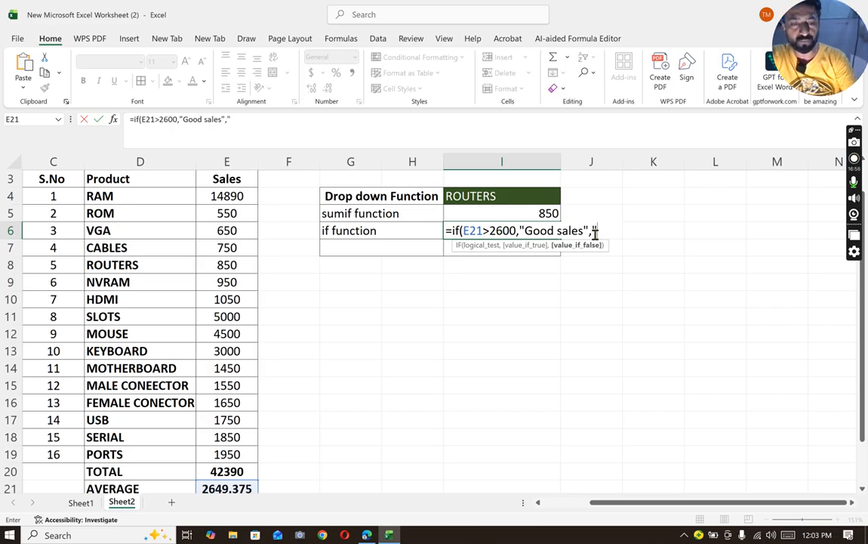
{"action": "type", "text": "Poor"}
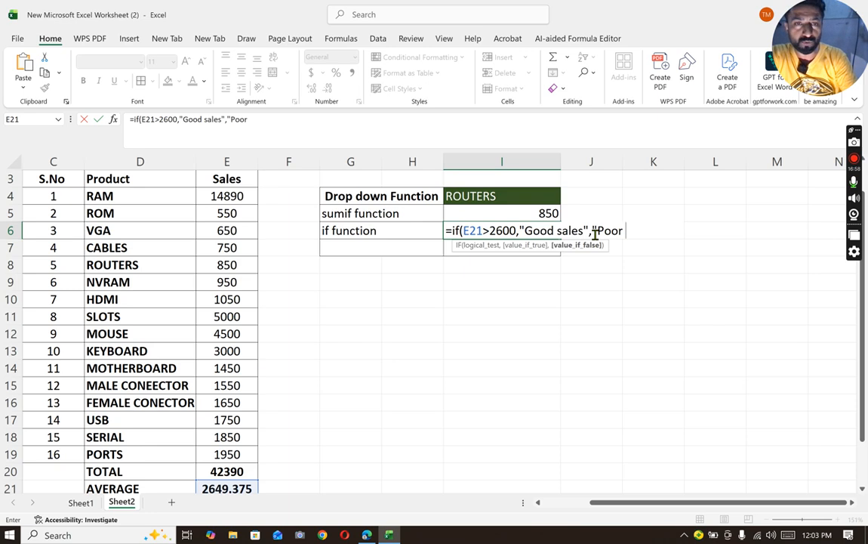
{"action": "type", "text": " sales\")"}
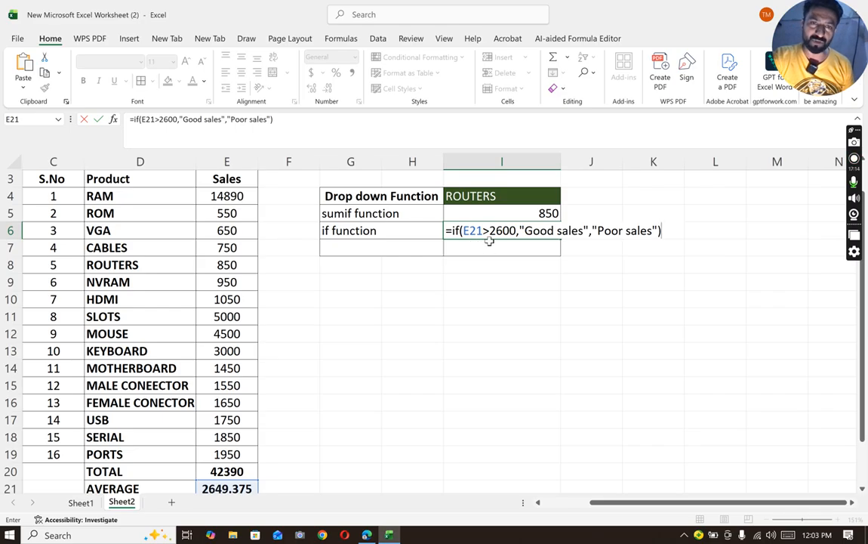
{"action": "key", "text": "Return"}
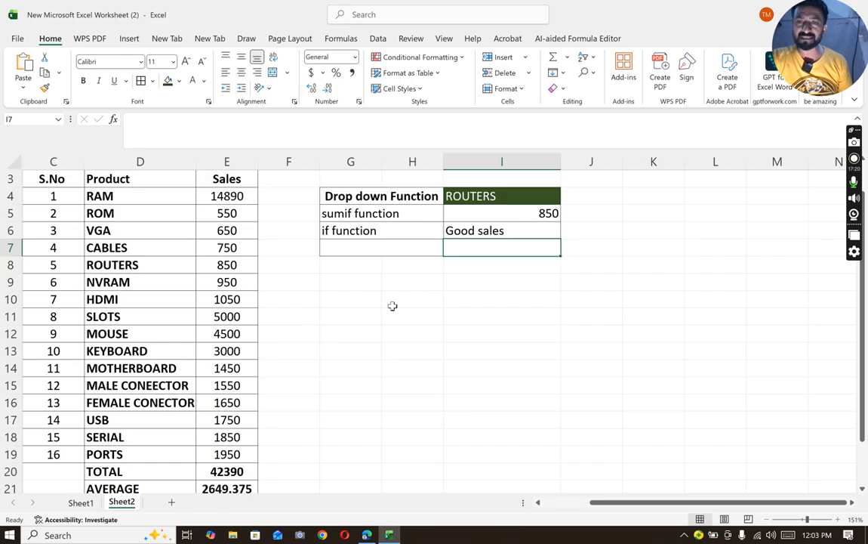
- Set the SLOTS sales in cell E11 to 200 to test the IF formula with a lower average
{"action": "left_click", "coordinate": [219, 315]}
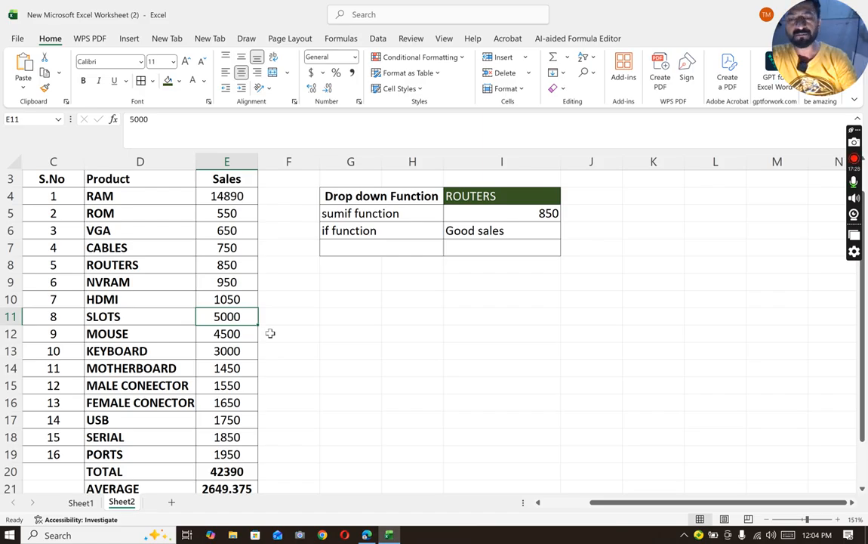
{"action": "type", "text": "200"}
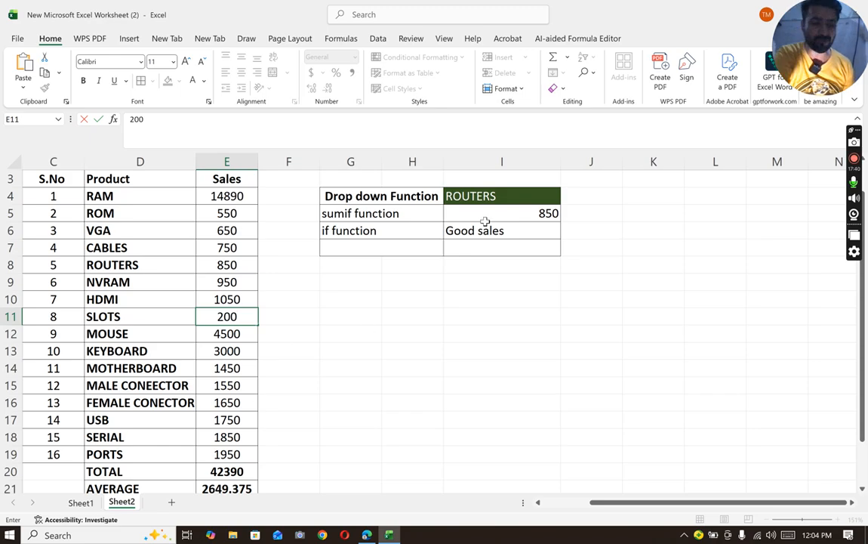
{"action": "key", "text": "Return"}
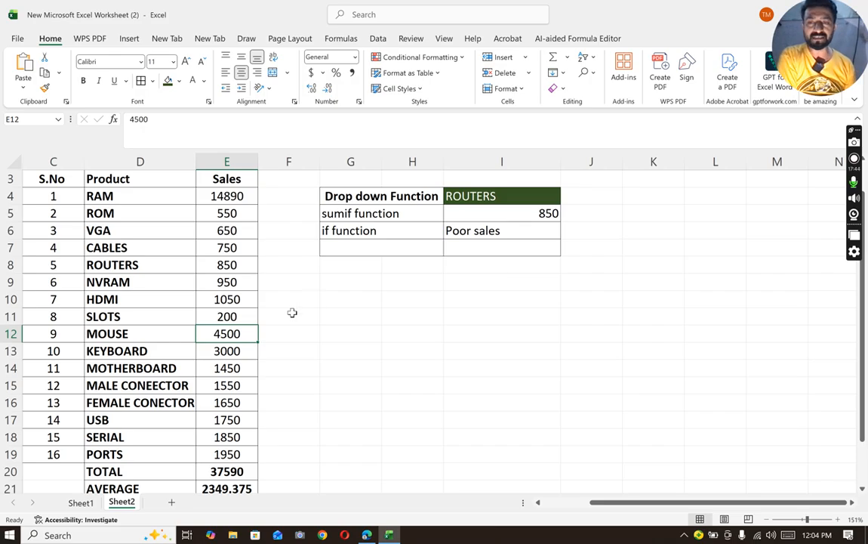
- Set the SLOTS sales in cell E11 to 6000 to test the IF formula with a higher average
{"action": "left_click", "coordinate": [229, 314]}
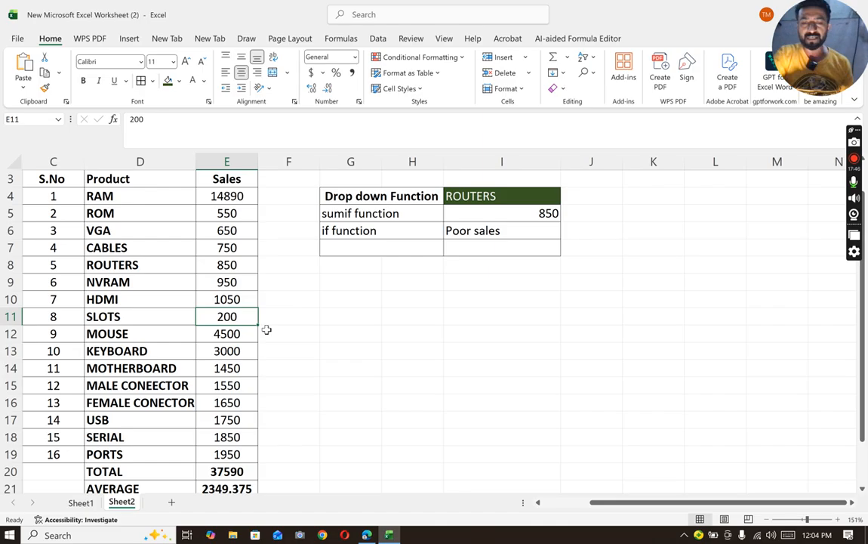
{"action": "type", "text": "6000"}
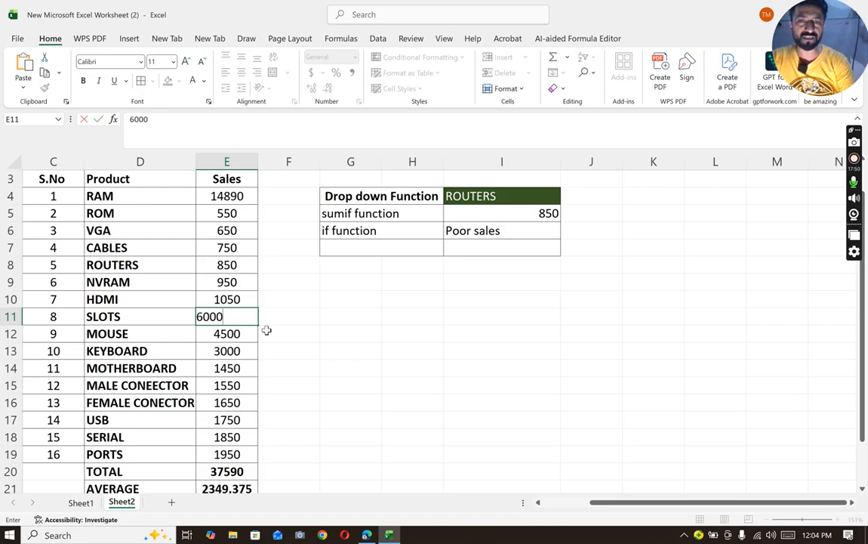
{"action": "key", "text": "Return"}
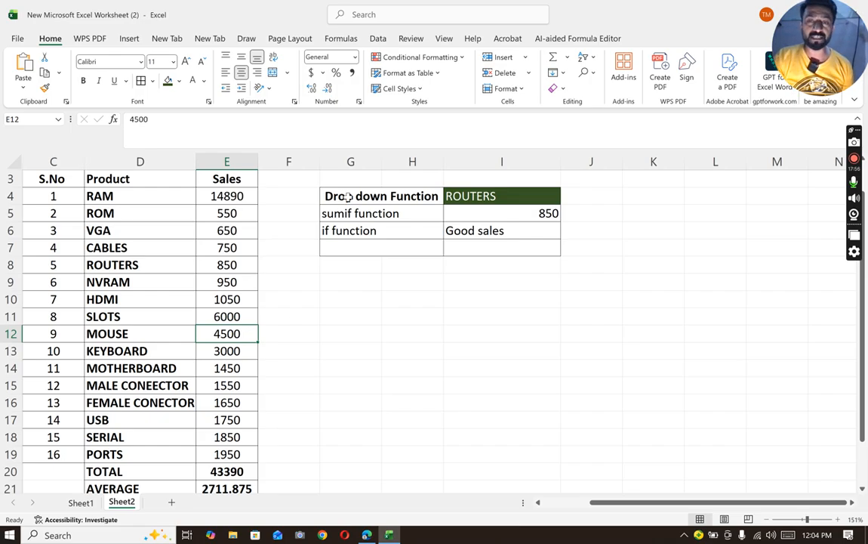
- Center the text horizontally in all cells of the function table, G4 through I7
{"action": "left_click_drag", "start_coordinate": [353, 195], "coordinate": [464, 236]}
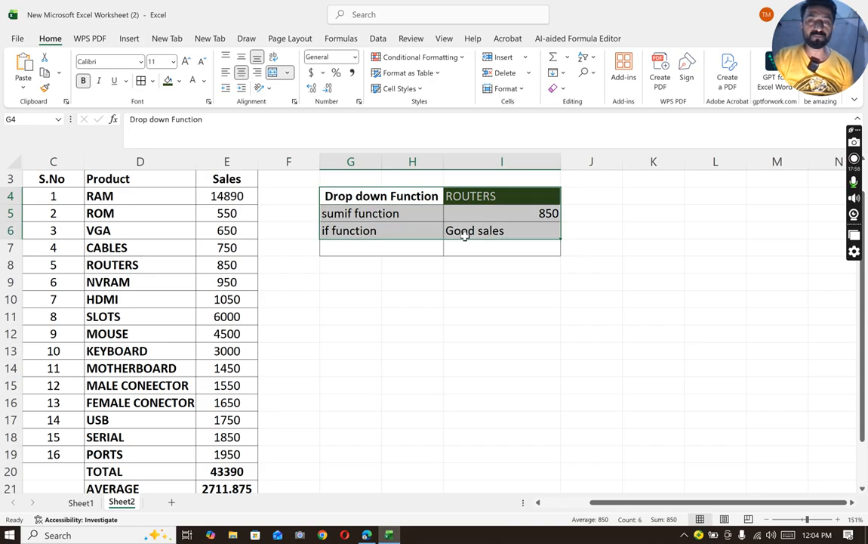
{"action": "left_click_drag", "start_coordinate": [368, 200], "coordinate": [475, 249]}
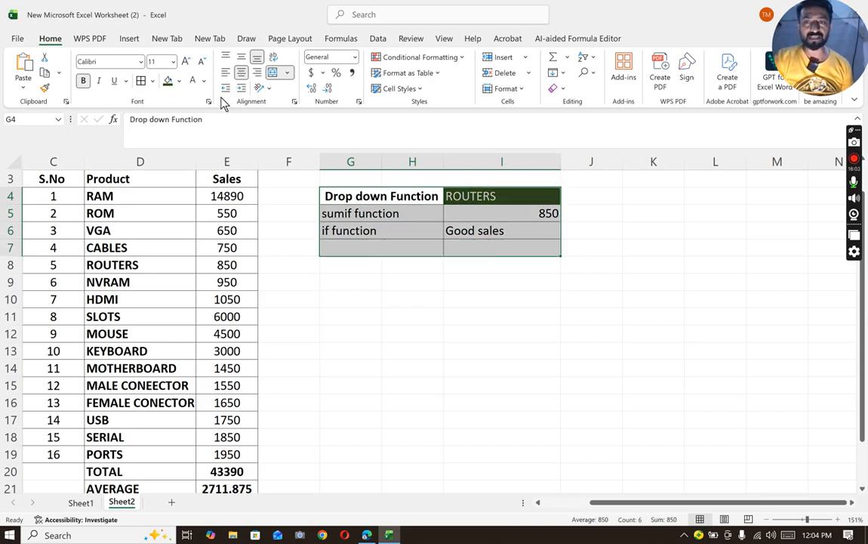
{"action": "left_click", "coordinate": [239, 73]}
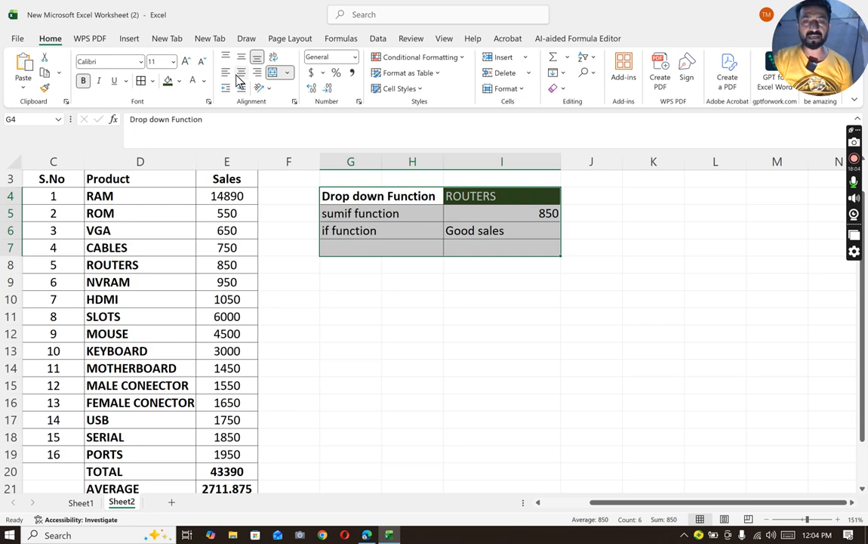
{"action": "left_click", "coordinate": [240, 73]}
{"action": "left_click", "coordinate": [241, 72]}
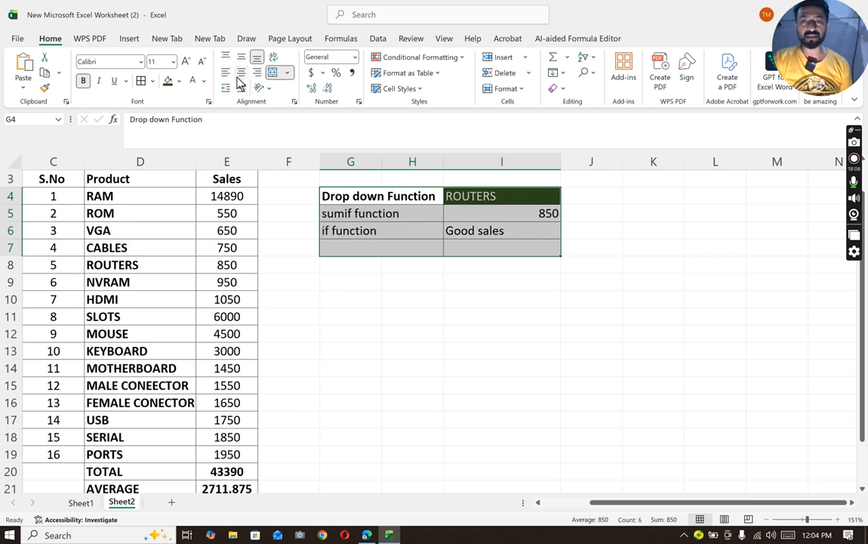
{"action": "left_click", "coordinate": [240, 73]}
- Label cell G7, below the "if function" row, as "countif function"
{"action": "left_click", "coordinate": [371, 243]}
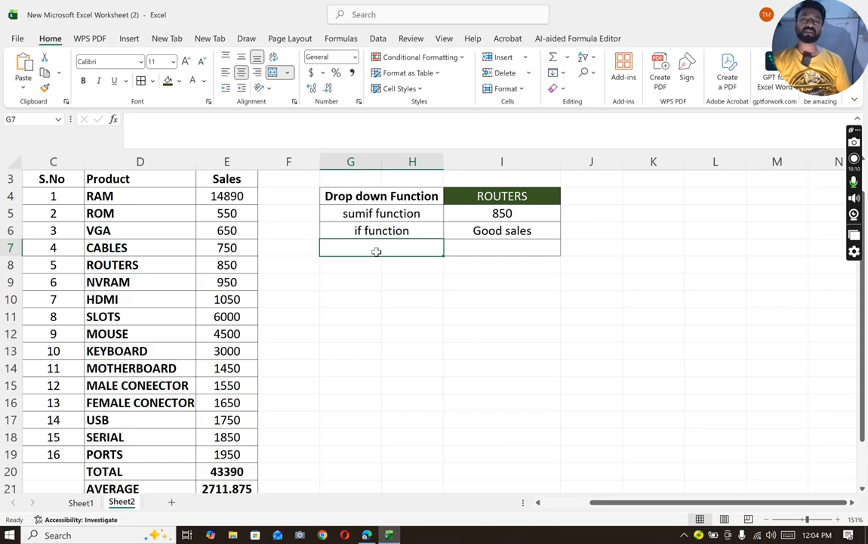
{"action": "type", "text": "cou"}
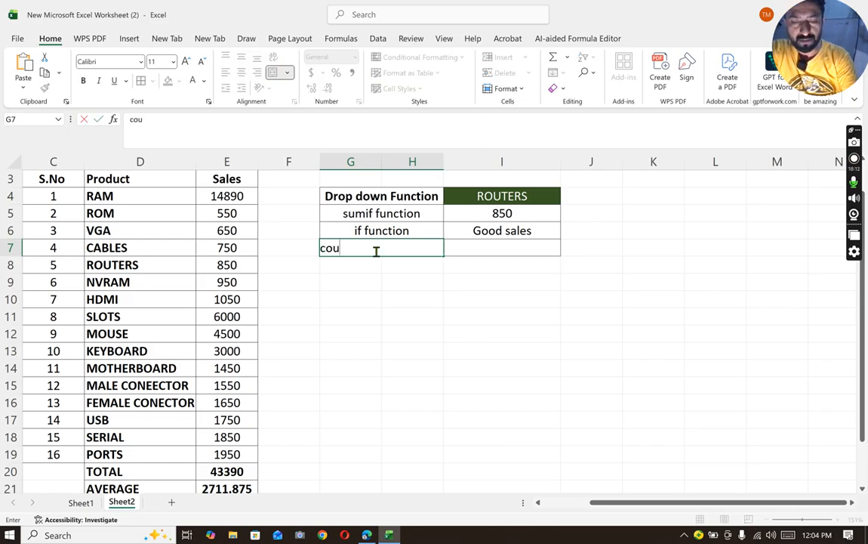
{"action": "type", "text": "nt"}
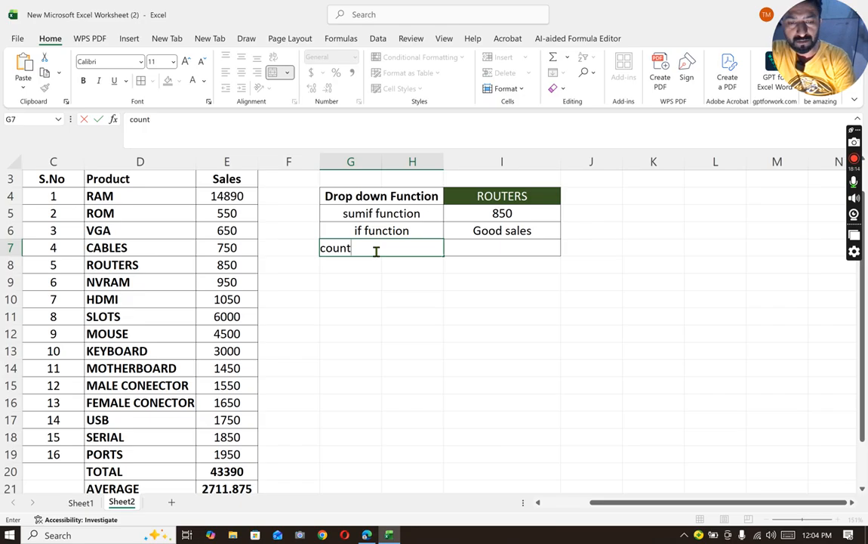
{"action": "type", "text": "if function"}
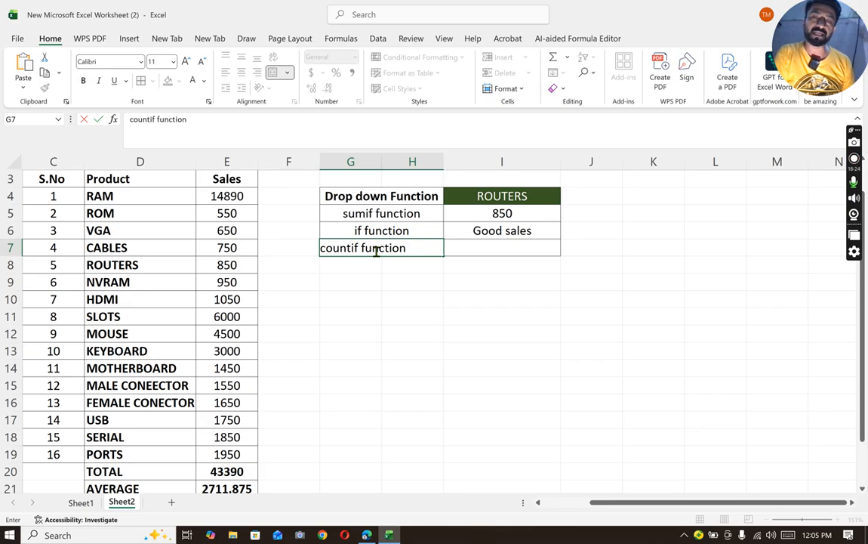
{"action": "left_click", "coordinate": [397, 278]}
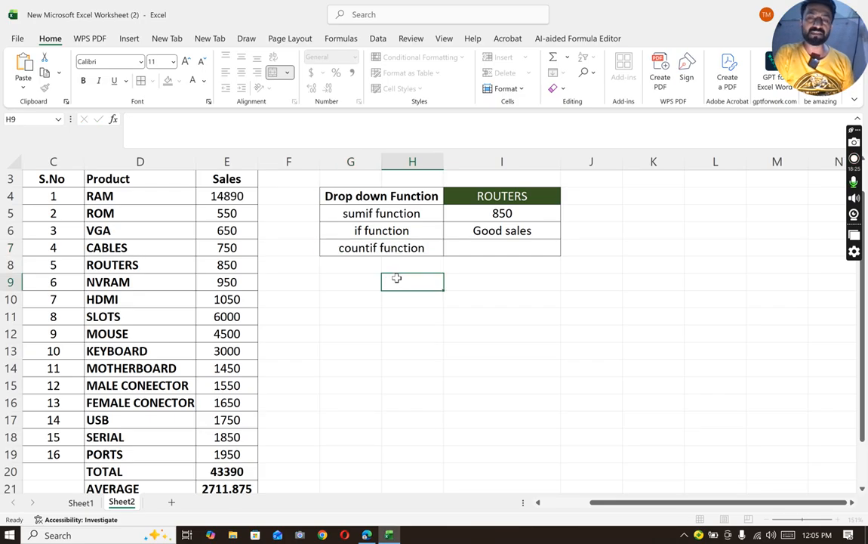
- Enter a COUNTIF formula in I7 that counts the product selected in I4 within the product range D4:D19
{"action": "left_click", "coordinate": [476, 248]}
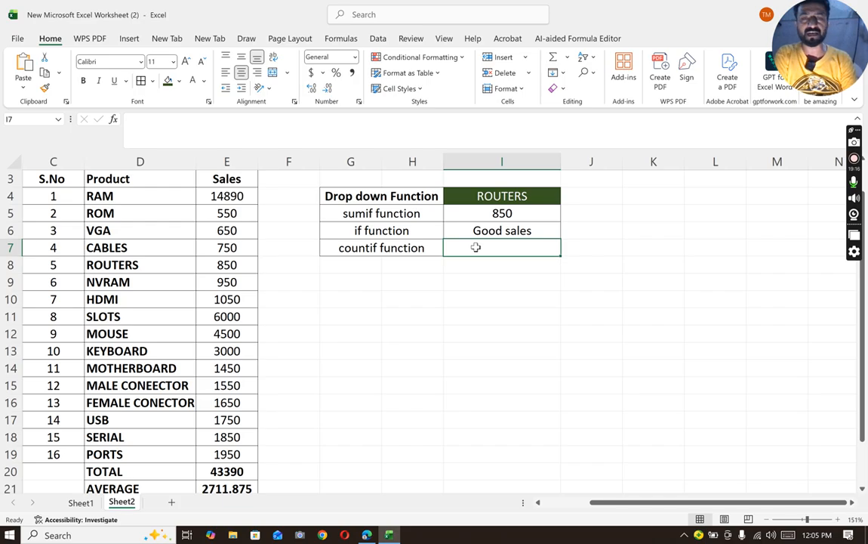
{"action": "type", "text": "=countif("}
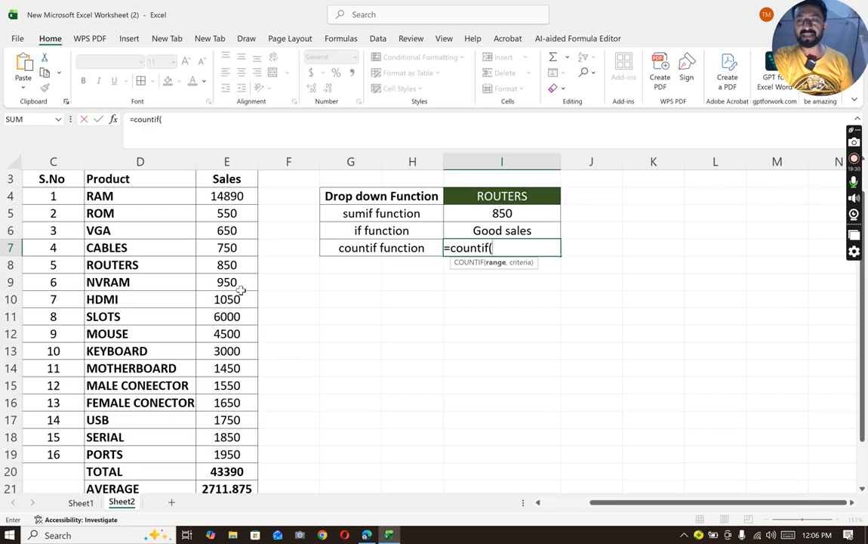
{"action": "left_click_drag", "start_coordinate": [117, 196], "coordinate": [117, 451]}
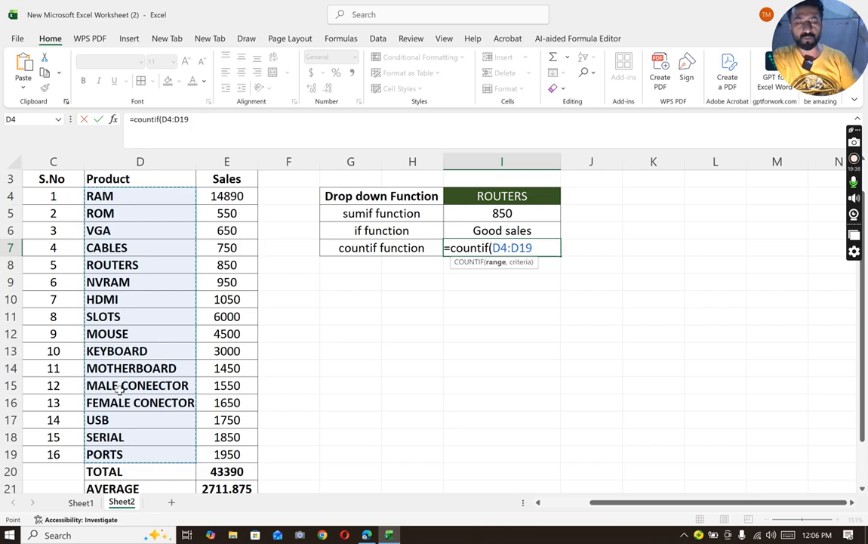
{"action": "type", "text": ","}
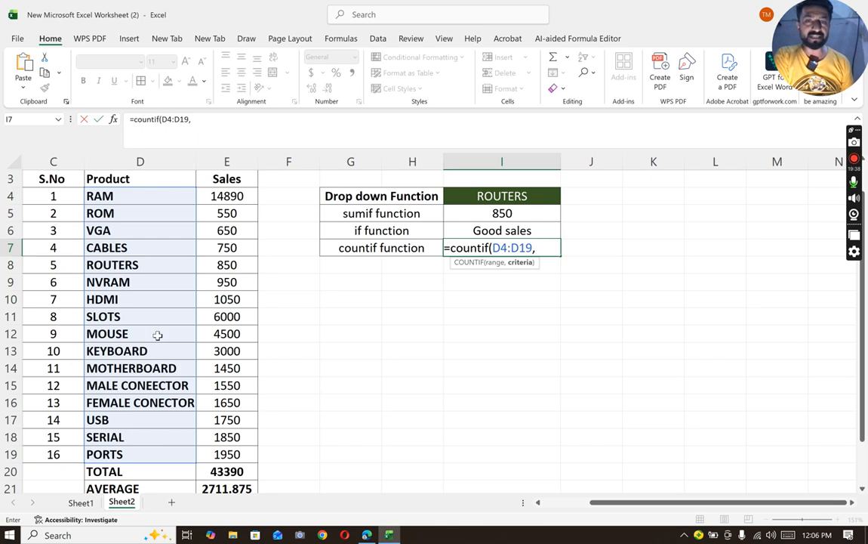
{"action": "left_click", "coordinate": [516, 196]}
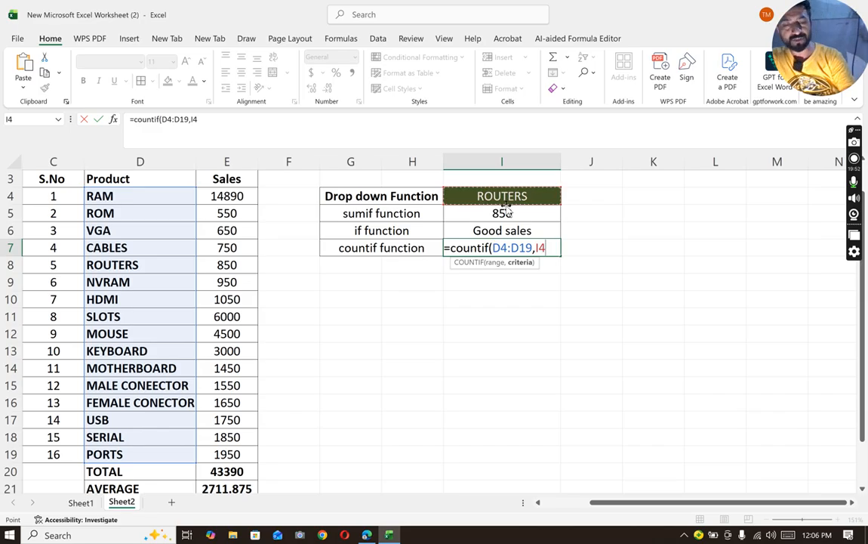
{"action": "type", "text": ")"}
{"action": "key", "text": "Return"}
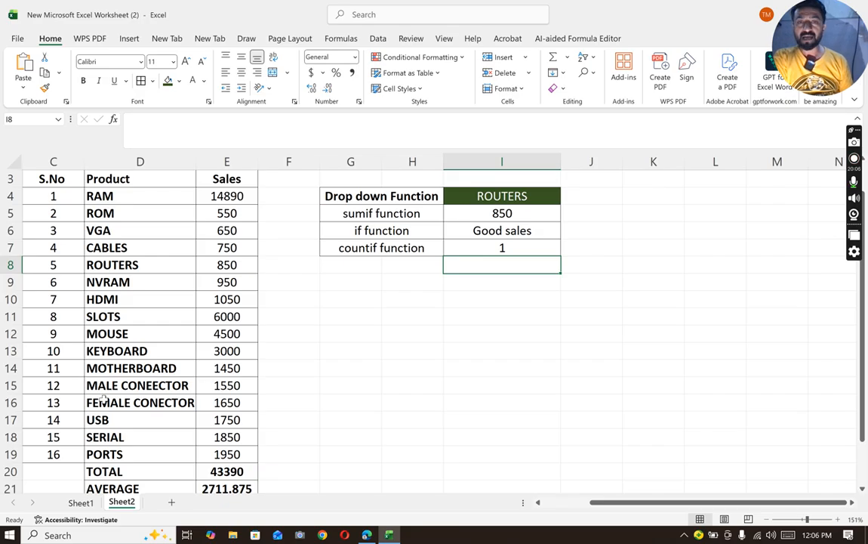
- Replace the product VGA in cell D6 with "Routers" to test the COUNTIF formula with a repeated product
{"action": "left_click", "coordinate": [106, 231]}
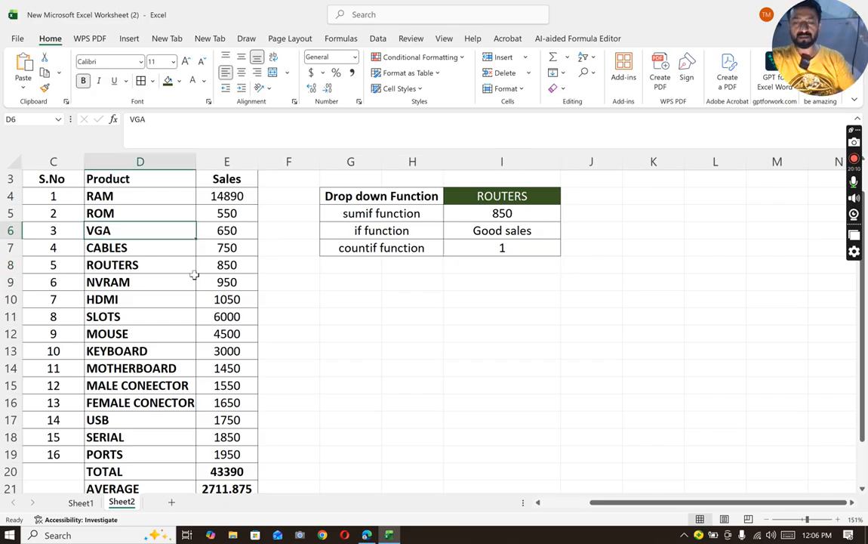
{"action": "type", "text": "rou"}
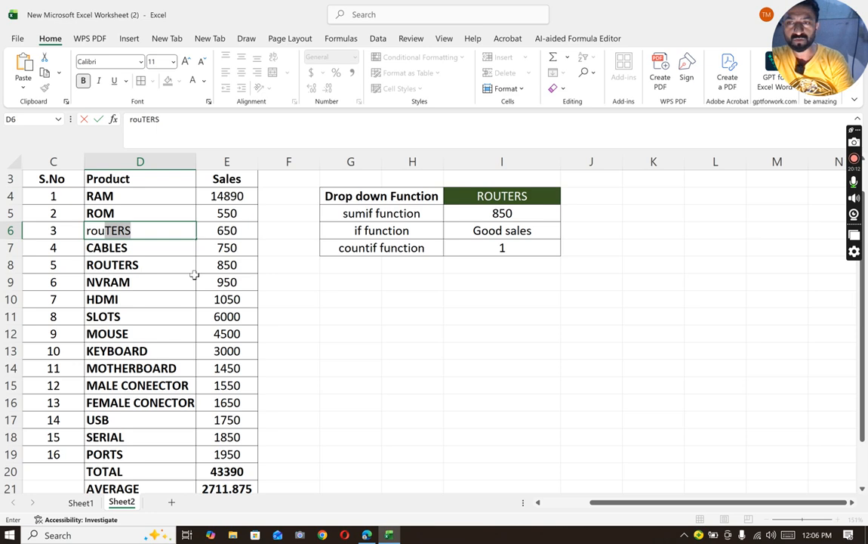
{"action": "key", "text": "BackSpace"}
{"action": "key", "text": "BackSpace"}
{"action": "key", "text": "BackSpace"}
{"action": "key", "text": "BackSpace"}
{"action": "type", "text": "Router"}
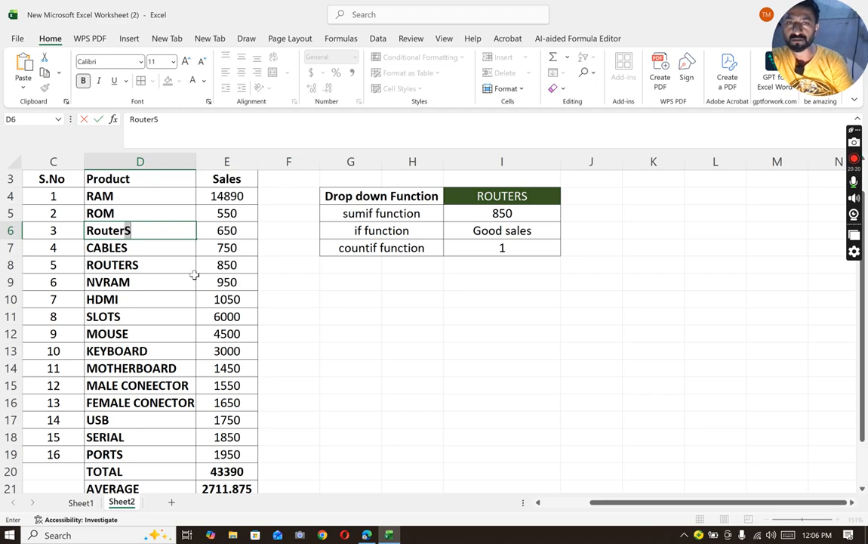
{"action": "type", "text": "s"}
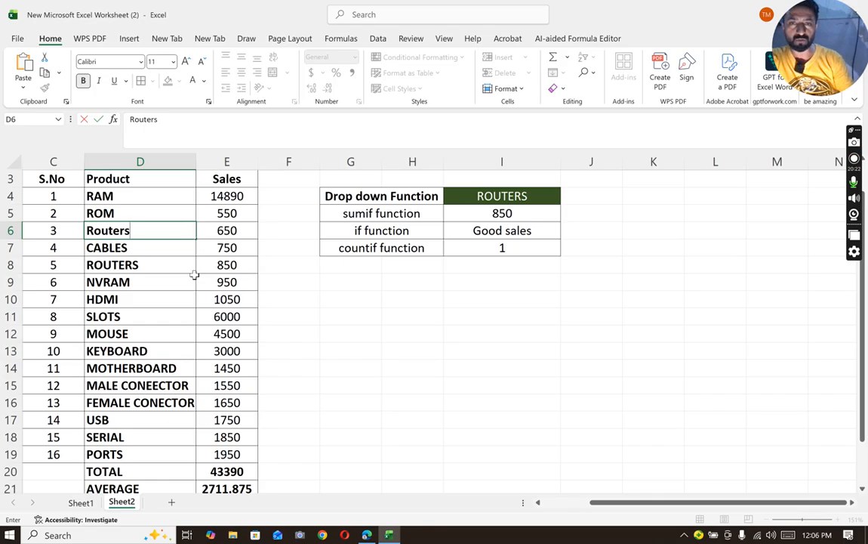
{"action": "left_click", "coordinate": [353, 289]}
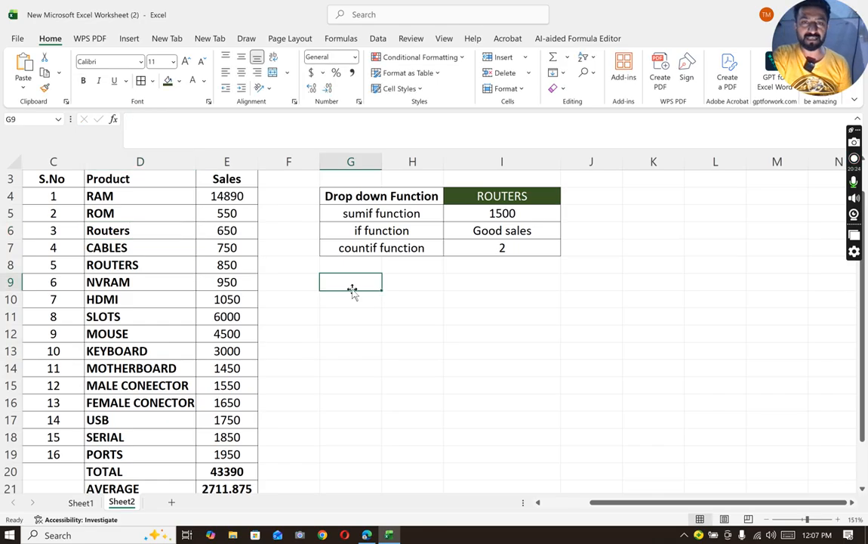
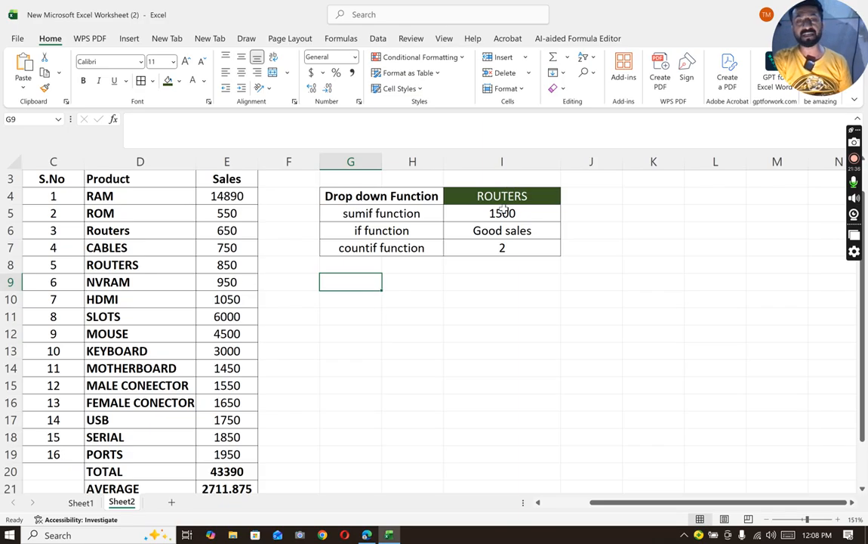
{"action": "left_click", "coordinate": [503, 212]}
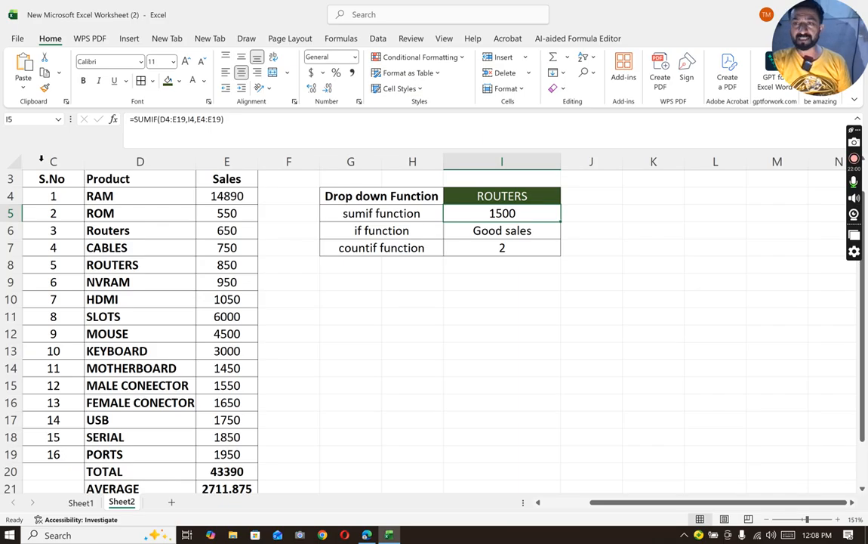
{"action": "left_click_drag", "start_coordinate": [43, 184], "coordinate": [227, 352]}
{"action": "key", "text": "ctrl+c"}
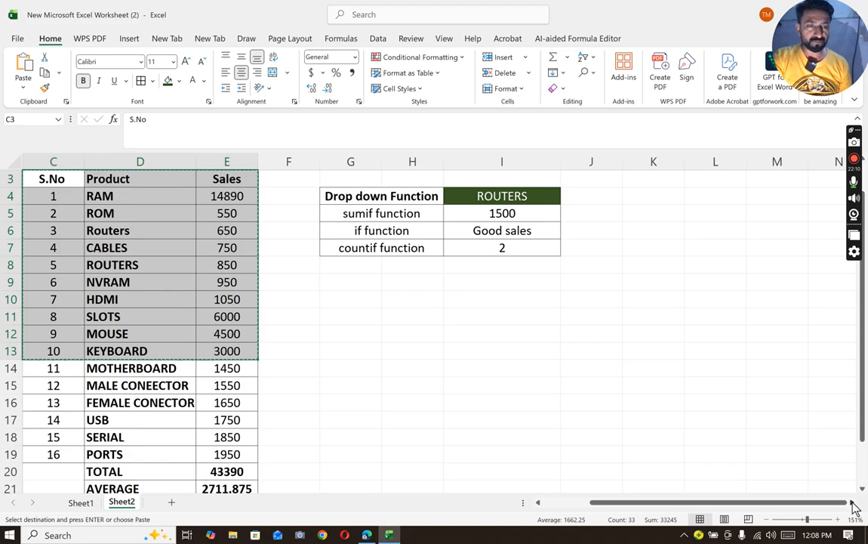
{"action": "left_click", "coordinate": [853, 502]}
{"action": "left_click", "coordinate": [851, 503]}
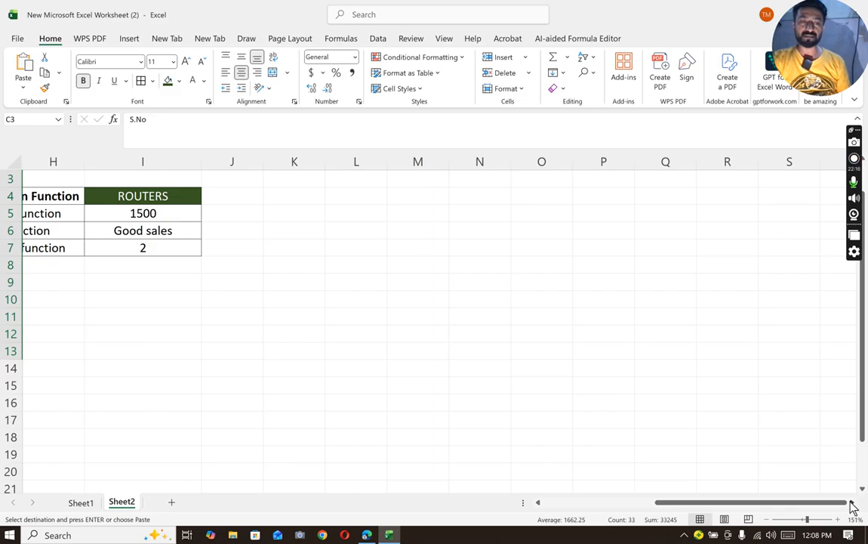
{"action": "left_click", "coordinate": [851, 502]}
{"action": "left_click", "coordinate": [852, 502]}
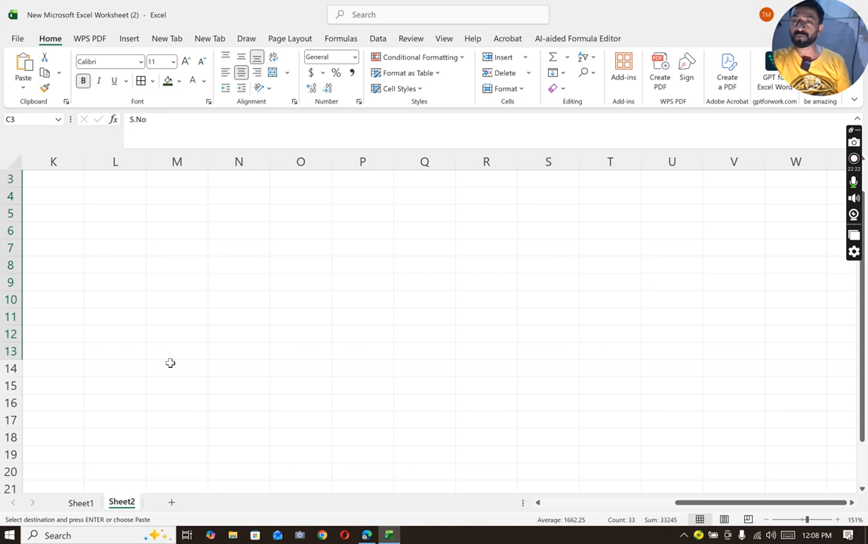
{"action": "left_click", "coordinate": [104, 196]}
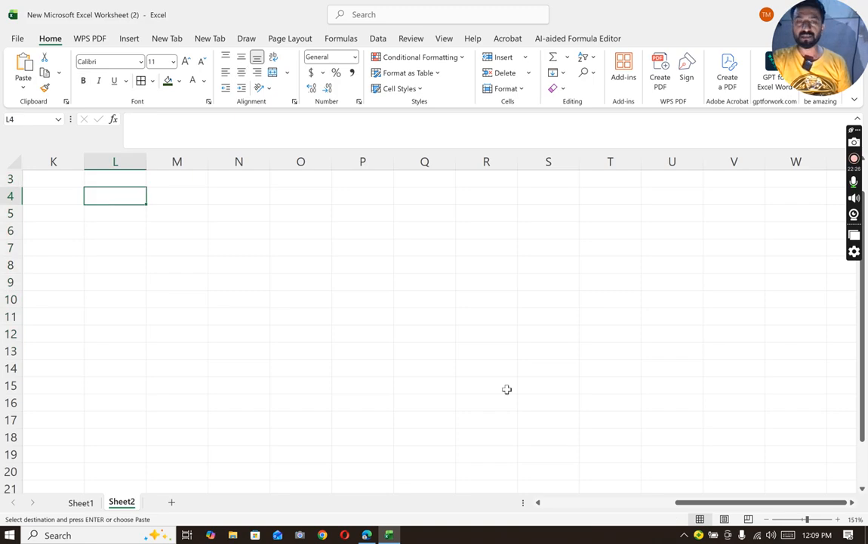
{"action": "left_click", "coordinate": [593, 503]}
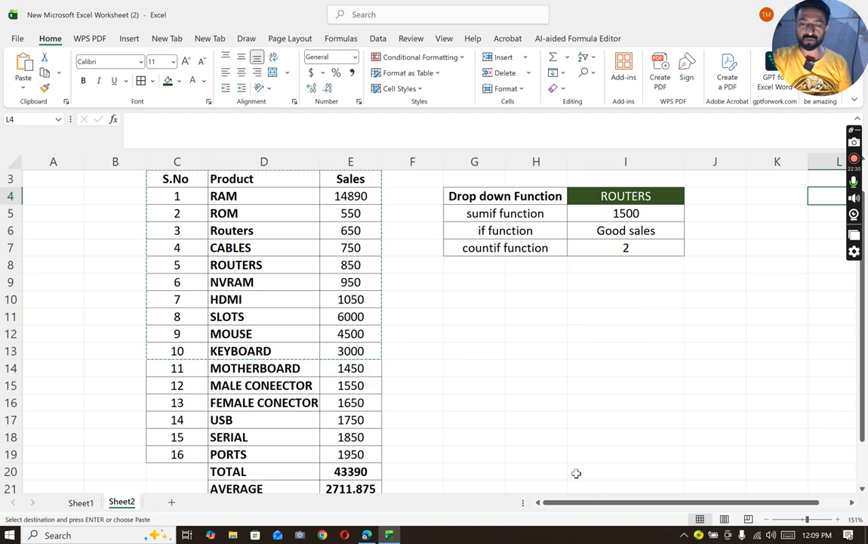
{"action": "key", "text": "ctrl+c"}
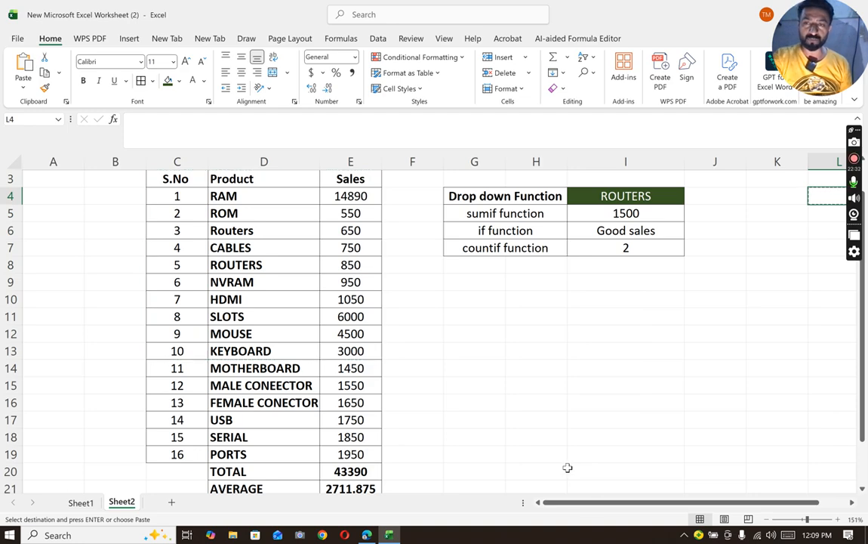
- Copy the S.No, Product and Sales table range C3:E12 and paste it starting at cell M5
{"action": "left_click_drag", "start_coordinate": [161, 179], "coordinate": [348, 334]}
{"action": "key", "text": "ctrl+c"}
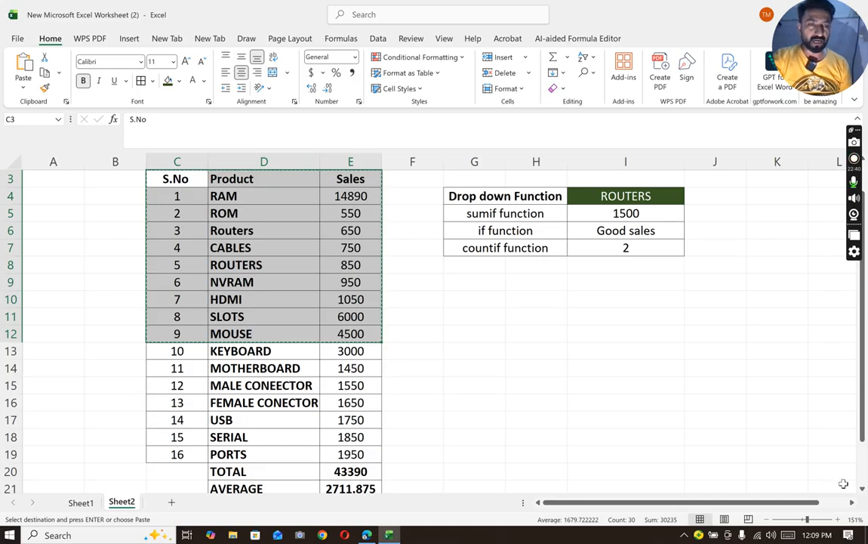
{"action": "left_click", "coordinate": [838, 505]}
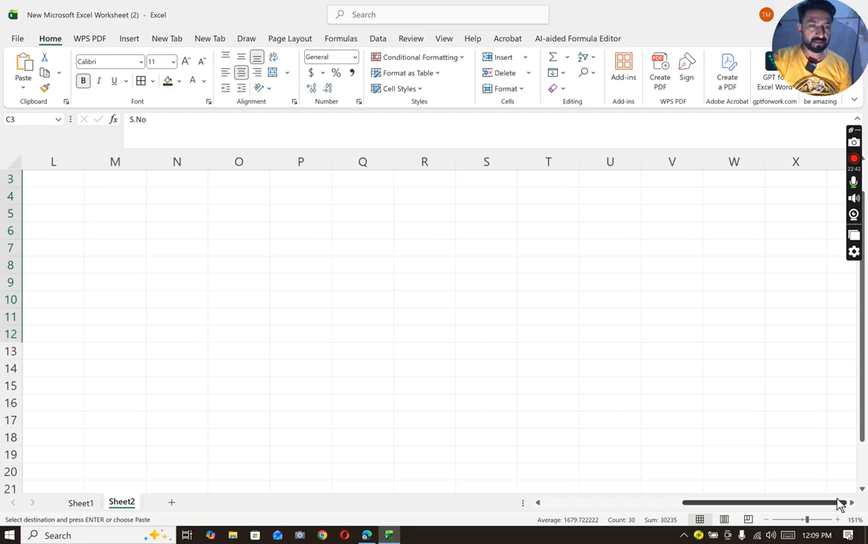
{"action": "left_click", "coordinate": [103, 209]}
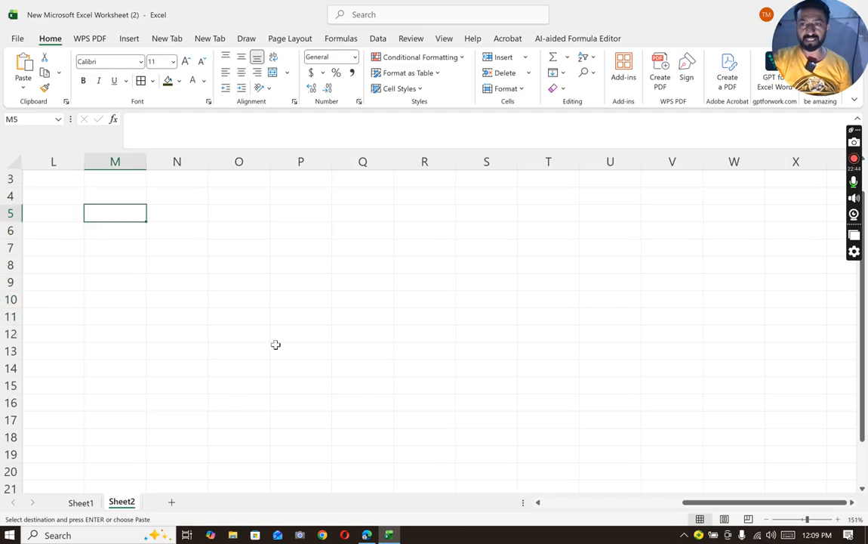
{"action": "key", "text": "ctrl+v"}
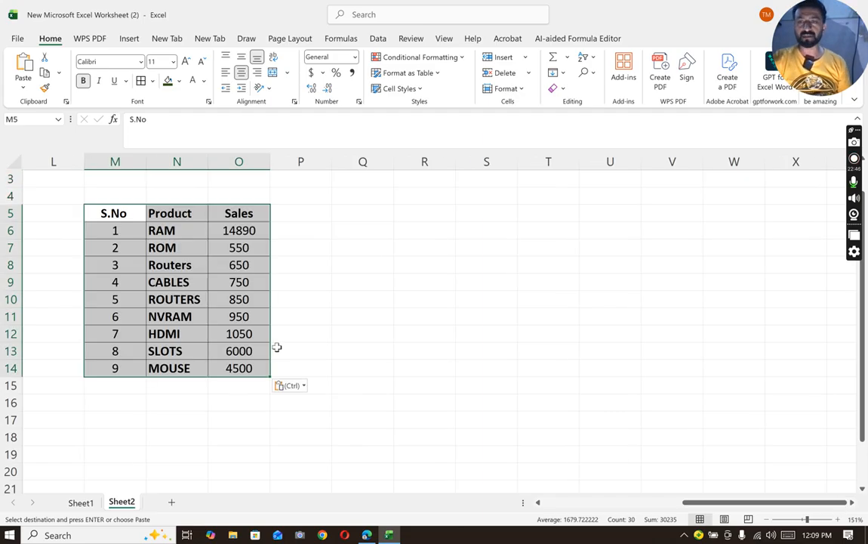
- Add an "Evaluate" column header in P5 and apply all borders to P5:P14
{"action": "left_click", "coordinate": [293, 216]}
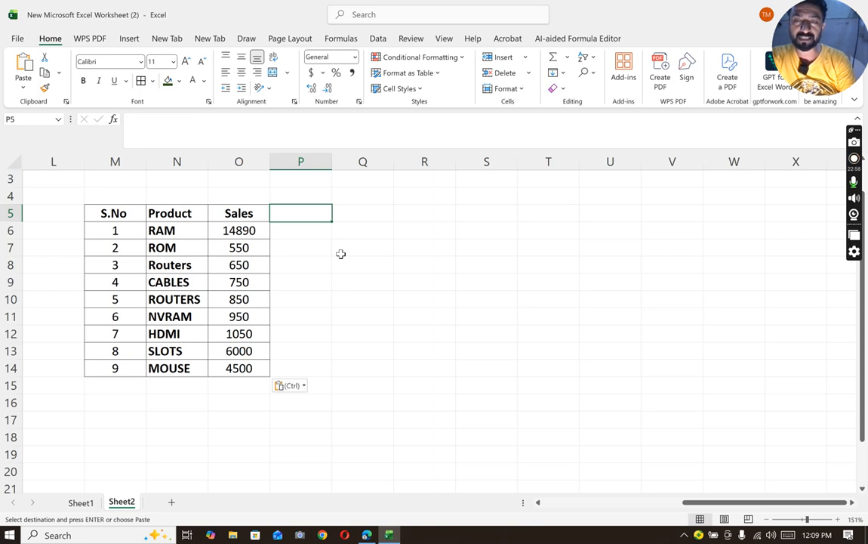
{"action": "type", "text": "E"}
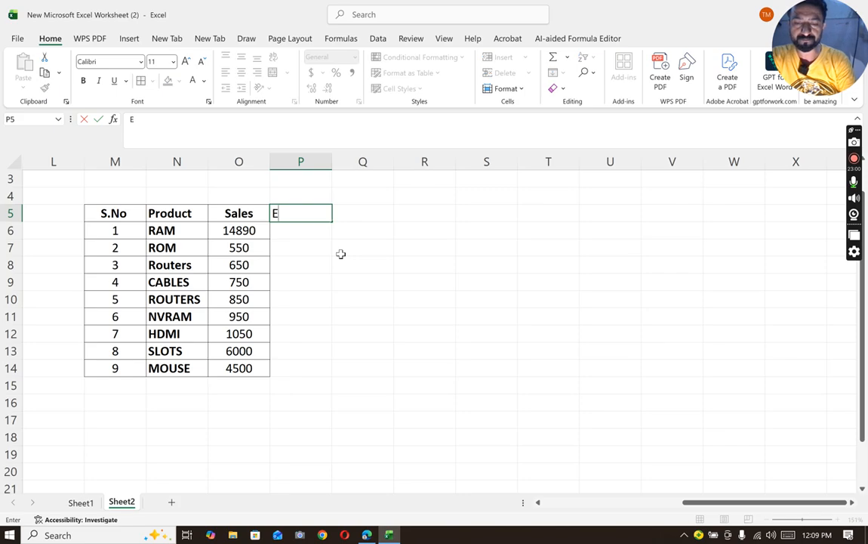
{"action": "type", "text": "valuate"}
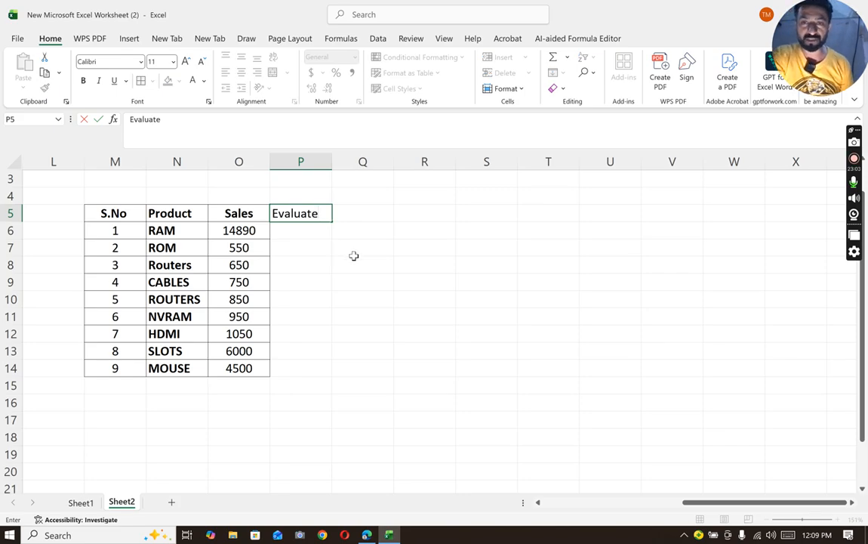
{"action": "left_click", "coordinate": [355, 255]}
{"action": "left_click_drag", "start_coordinate": [277, 212], "coordinate": [305, 361]}
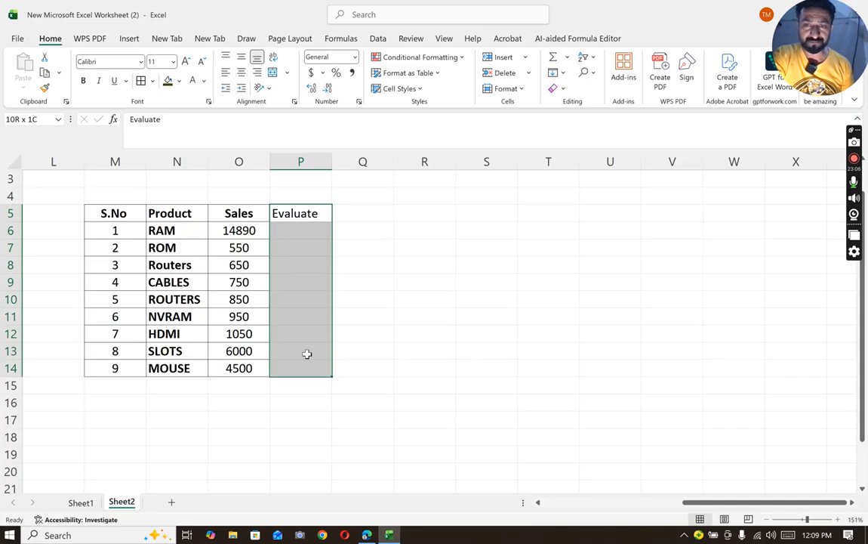
{"action": "left_click", "coordinate": [141, 82]}
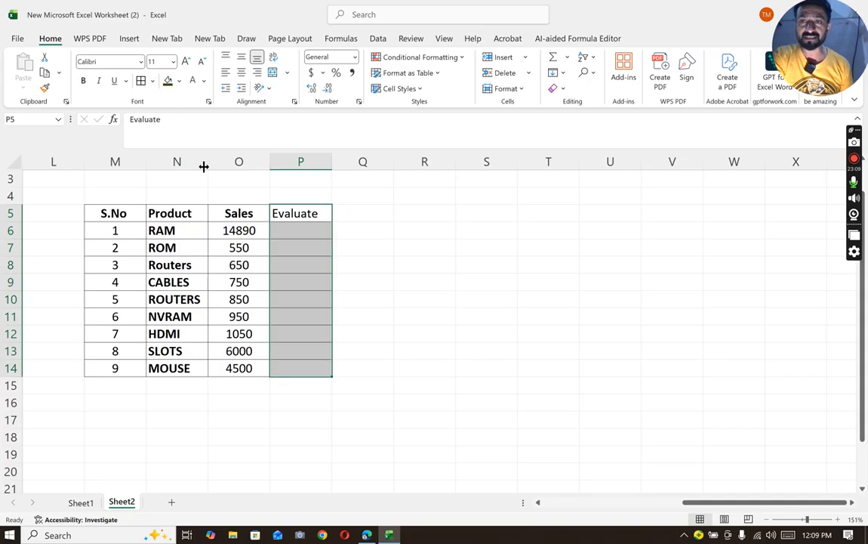
- Enter =IF(O6>14000,"Excellent","Average") in P6 and fill the formula down through P14
{"action": "left_click", "coordinate": [287, 237]}
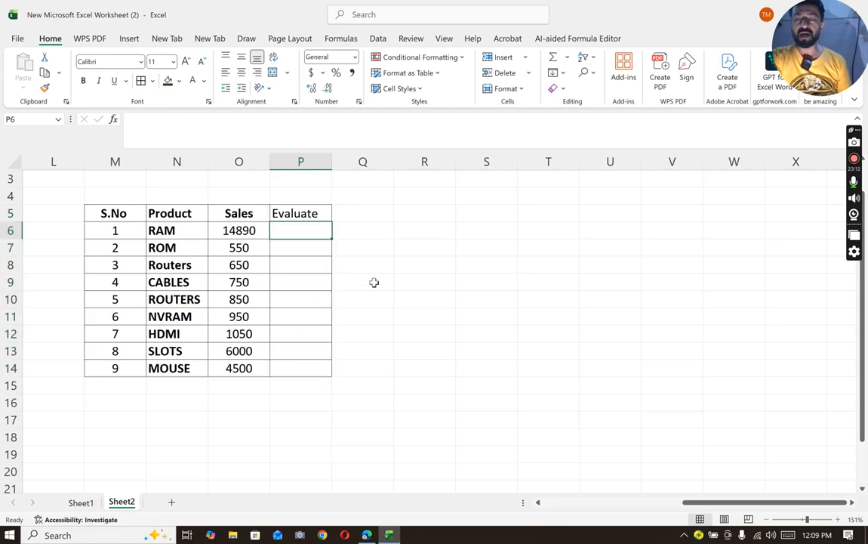
{"action": "type", "text": "="}
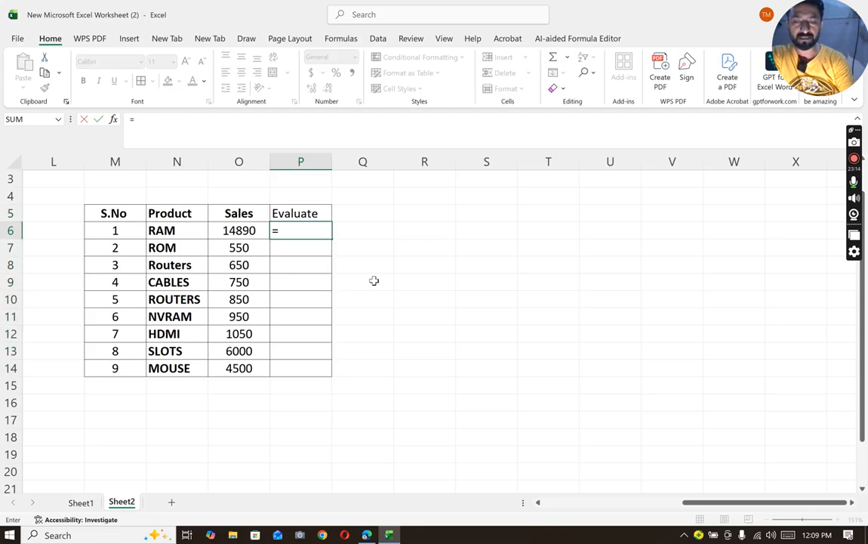
{"action": "type", "text": "if("}
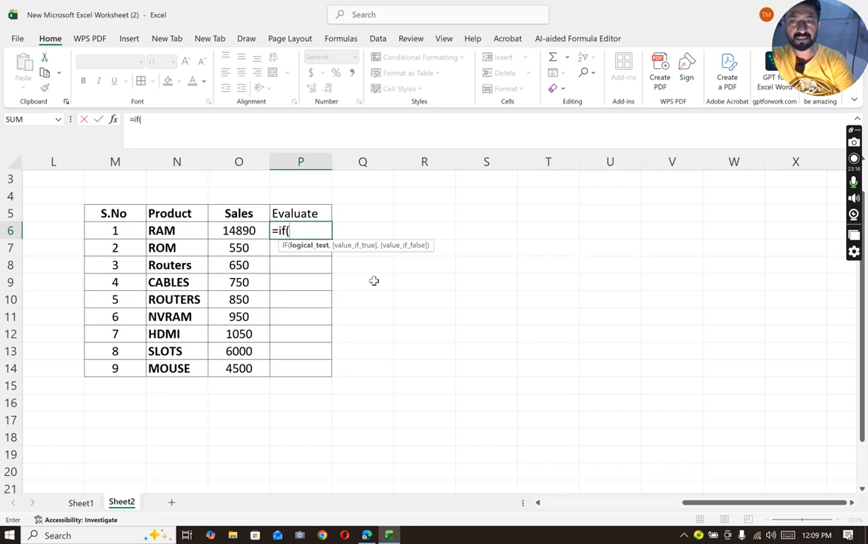
{"action": "left_click", "coordinate": [245, 230]}
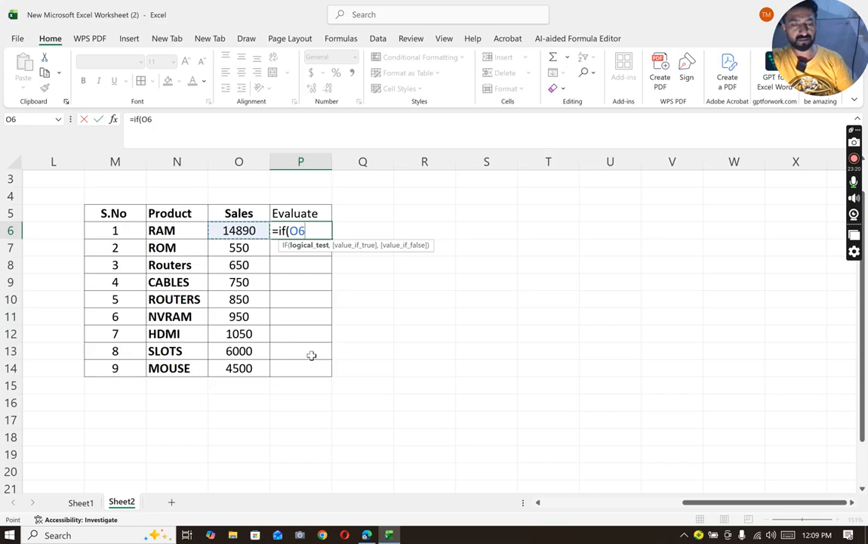
{"action": "type", "text": ">"}
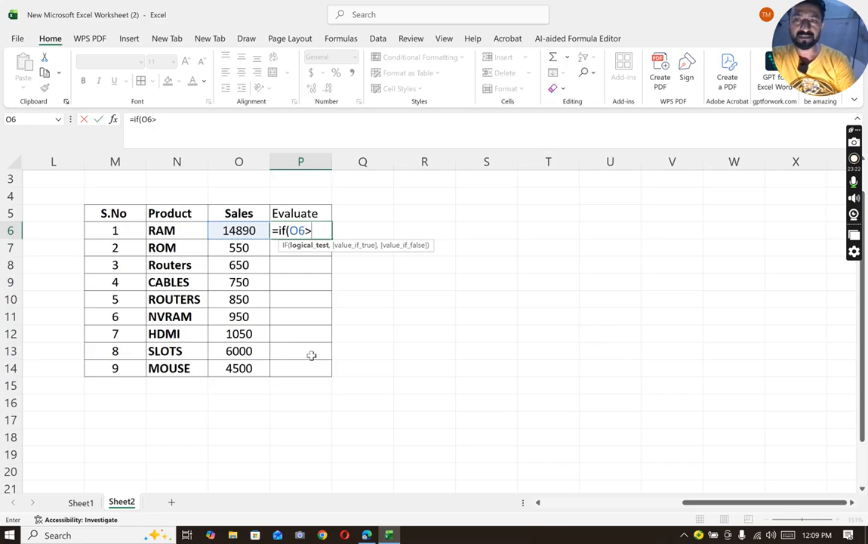
{"action": "type", "text": "1"}
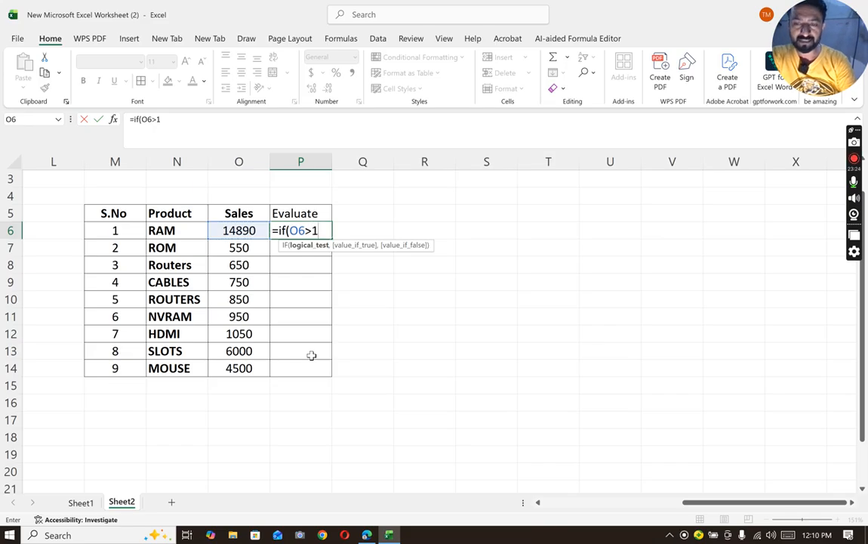
{"action": "type", "text": "4000"}
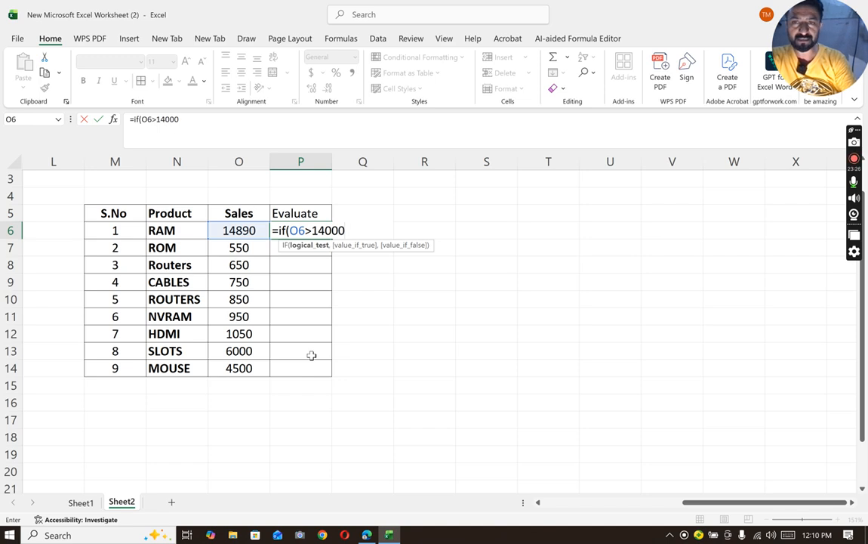
{"action": "type", "text": ","}
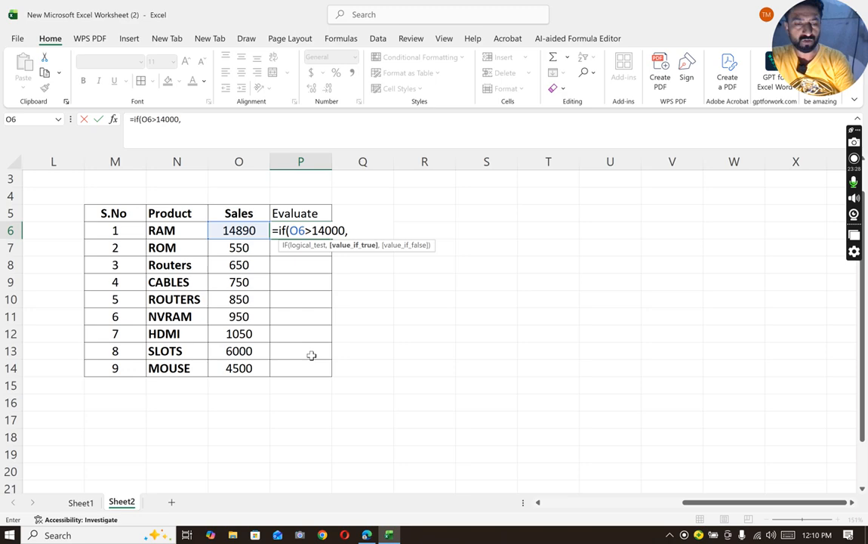
{"action": "type", "text": "\""}
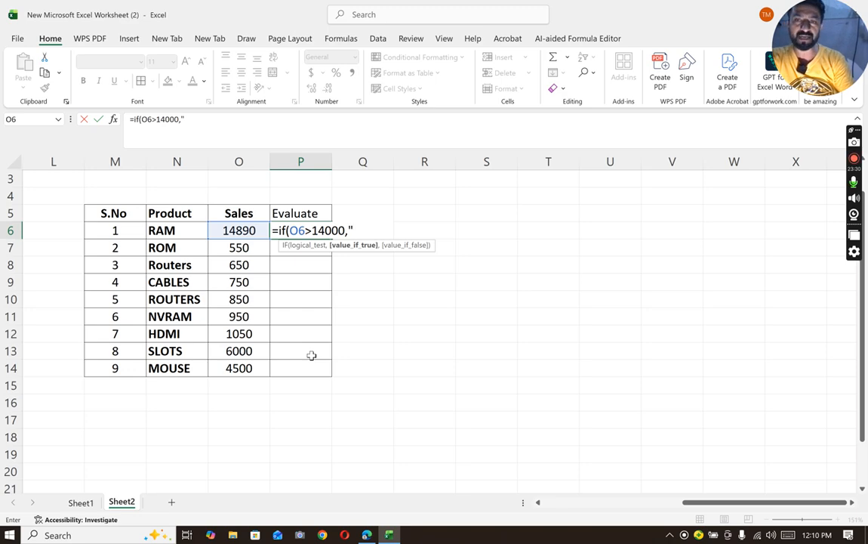
{"action": "type", "text": "Excellent"}
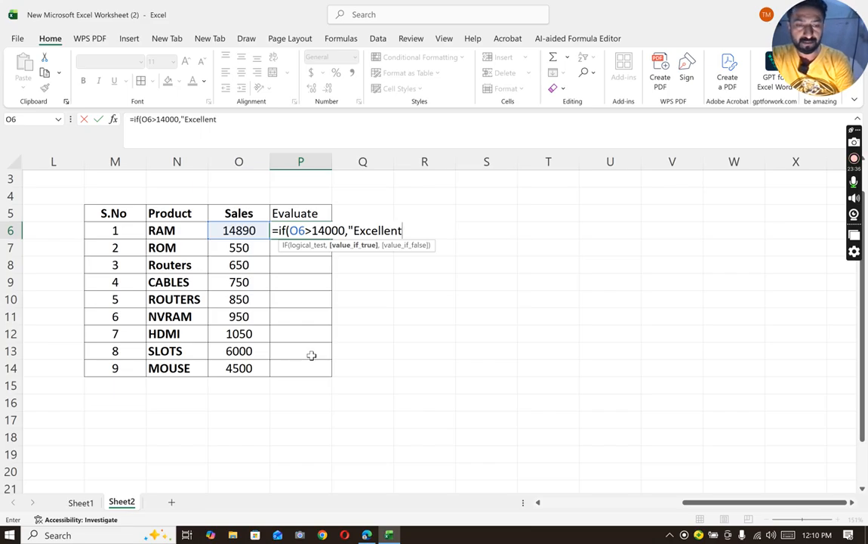
{"action": "type", "text": "\","}
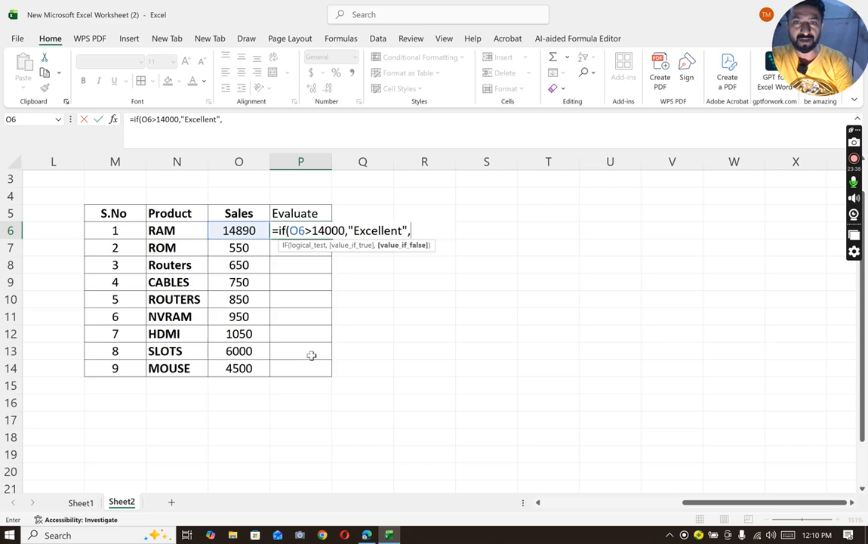
{"action": "type", "text": "A"}
{"action": "key", "text": "BackSpace"}
{"action": "type", "text": "\"Average"}
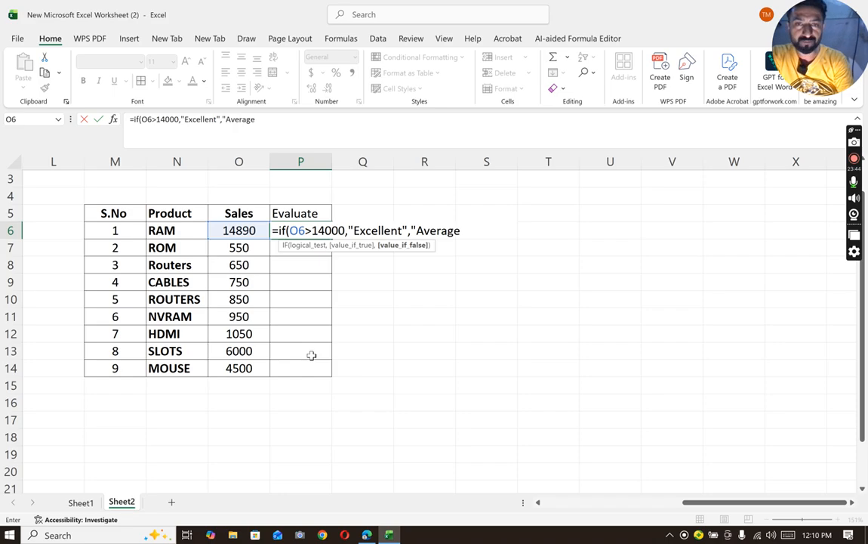
{"action": "type", "text": "\")"}
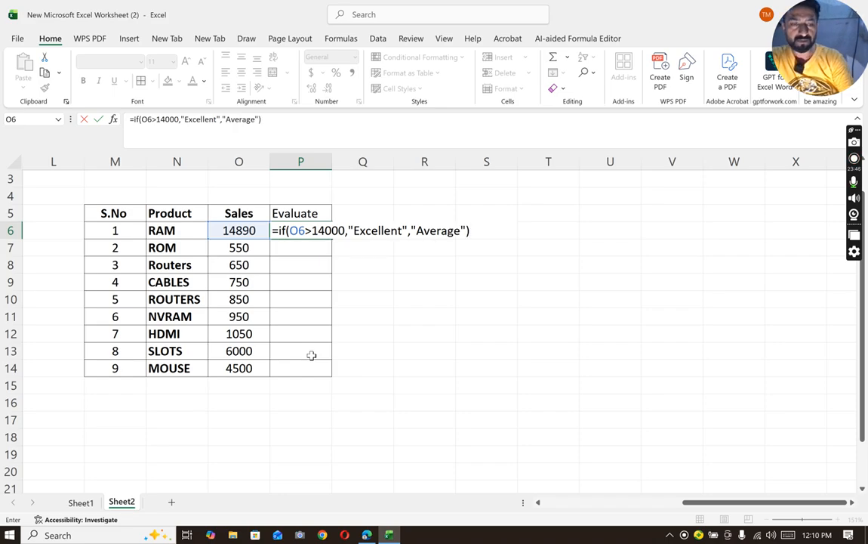
{"action": "key", "text": "Return"}
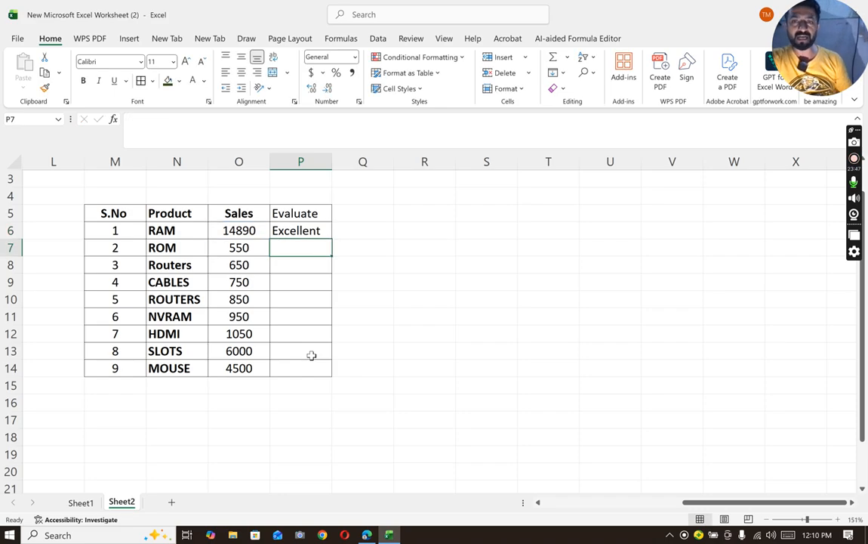
{"action": "left_click", "coordinate": [323, 234]}
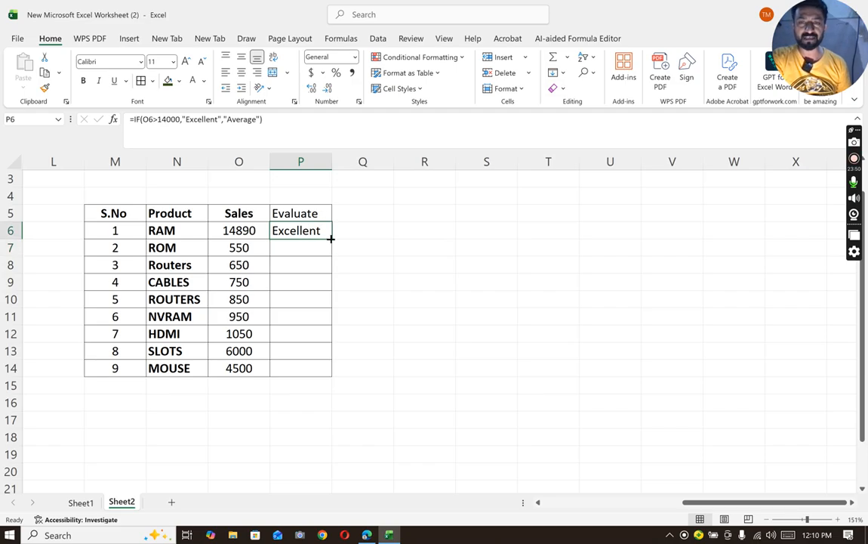
{"action": "double_click", "coordinate": [332, 238]}
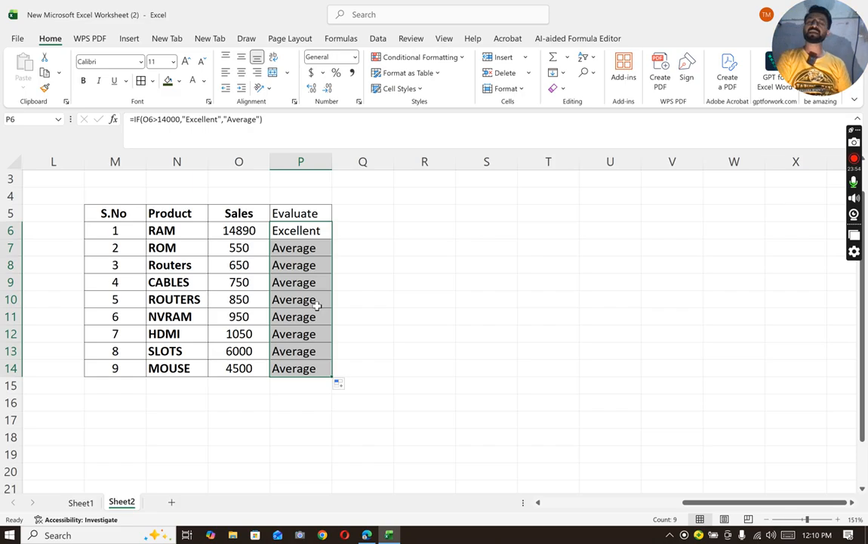
- Add a "Design" column header in Q5, beside the Evaluate column
{"action": "left_click", "coordinate": [341, 209]}
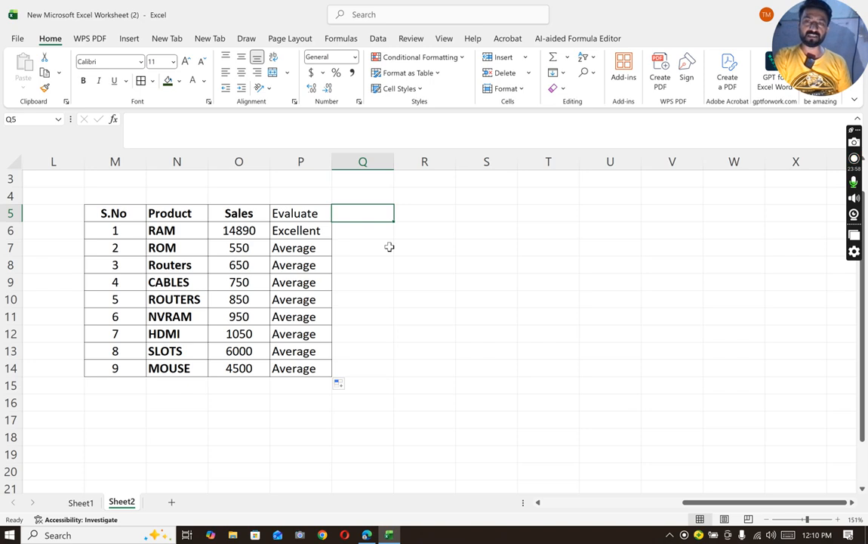
{"action": "type", "text": "Design"}
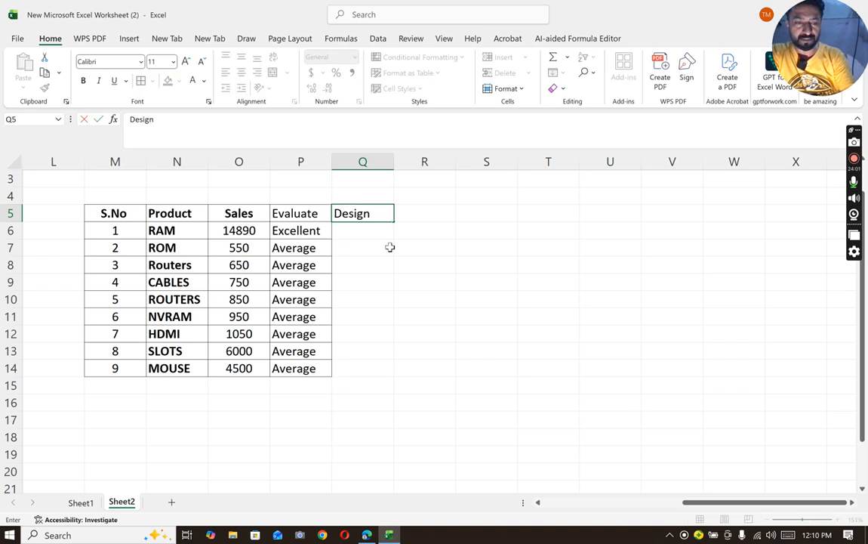
{"action": "key", "text": "Return"}
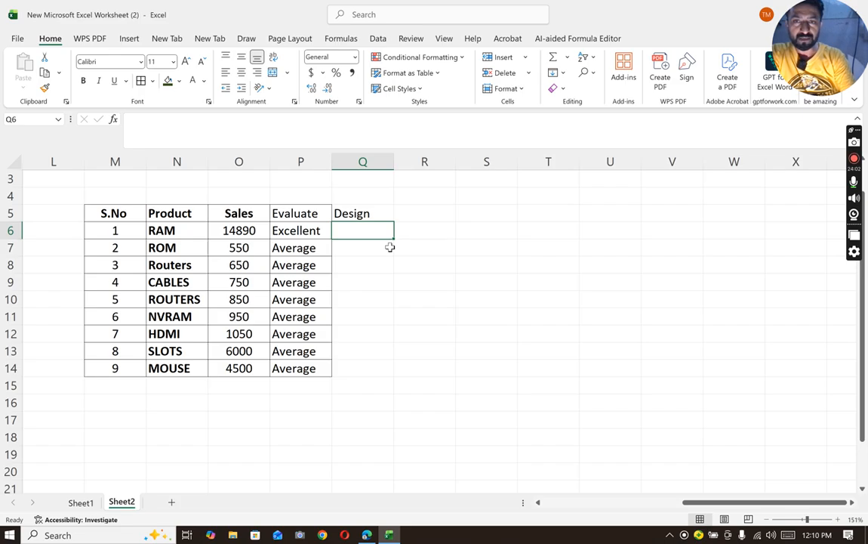
- Enter Manager in Q6, Staff1 in Q7 and Staff2 in Q8 of the Design column
{"action": "type", "text": "Manager"}
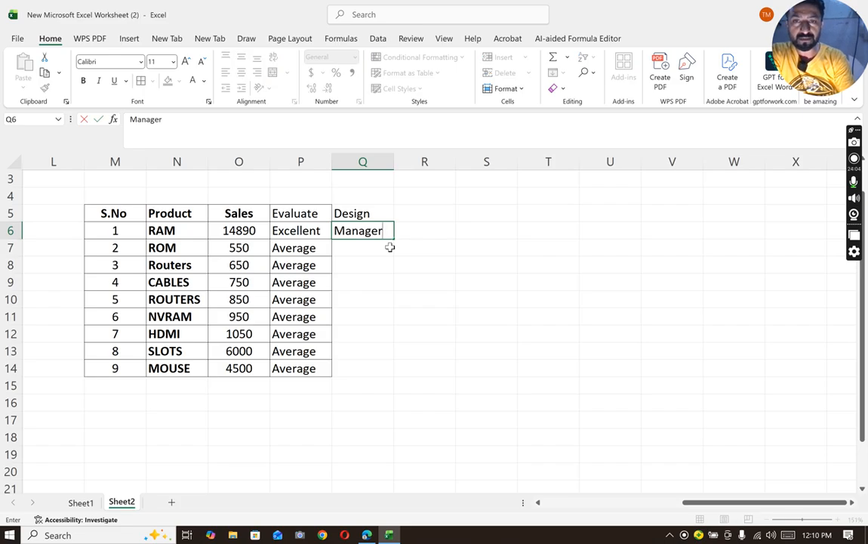
{"action": "key", "text": "Return"}
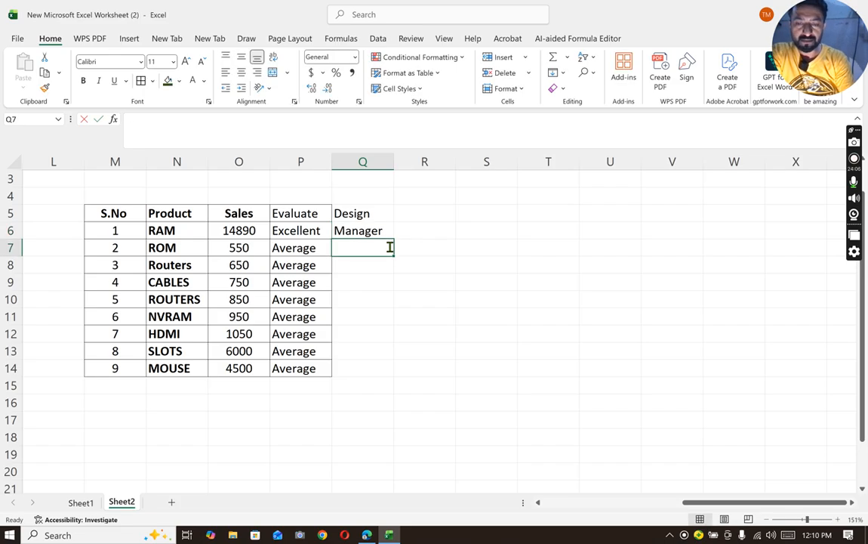
{"action": "type", "text": "Staff1"}
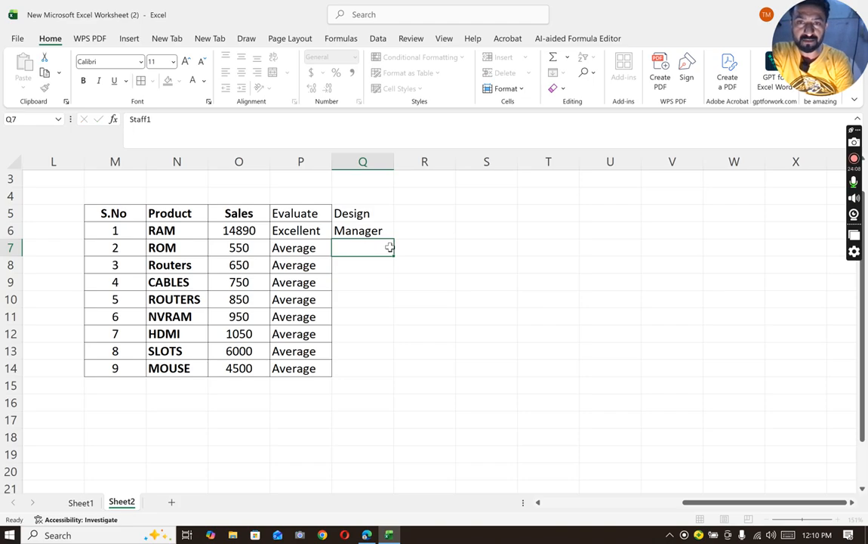
{"action": "key", "text": "Return"}
{"action": "type", "text": "Staff"}
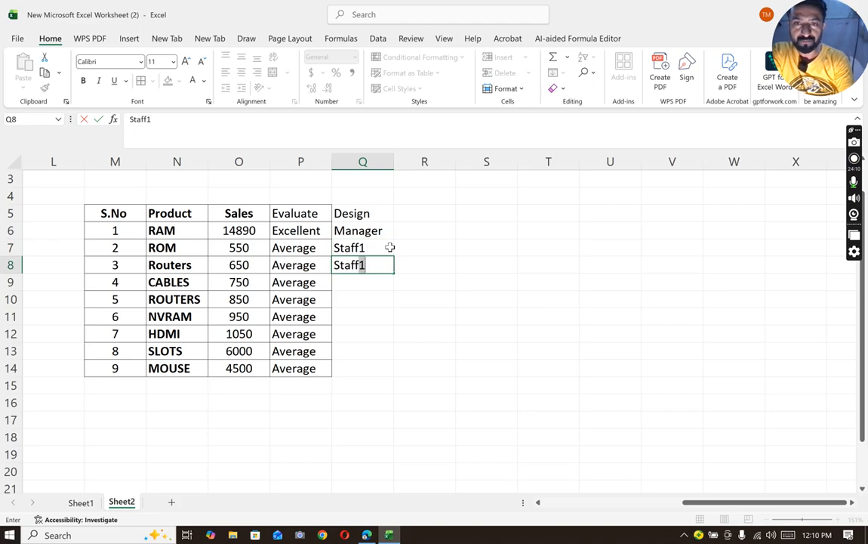
{"action": "type", "text": "2"}
{"action": "key", "text": "Return"}
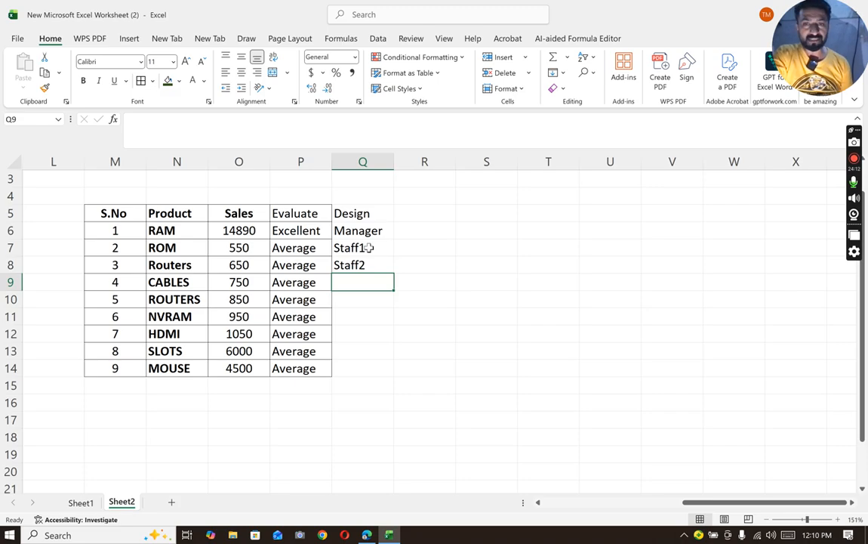
- Fill the Staff series from Q7:Q8 down through Q14
{"action": "left_click_drag", "start_coordinate": [347, 248], "coordinate": [348, 264]}
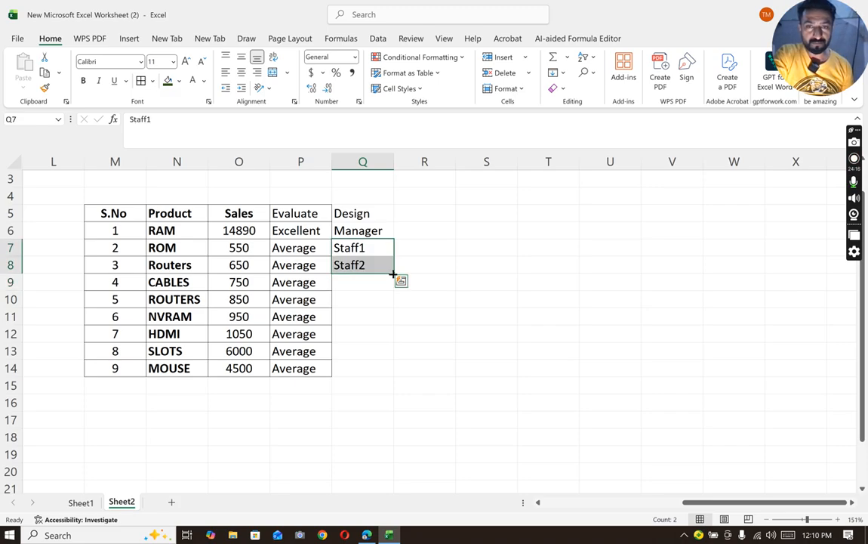
{"action": "left_click_drag", "start_coordinate": [392, 274], "coordinate": [376, 380]}
{"action": "left_click", "coordinate": [446, 351]}
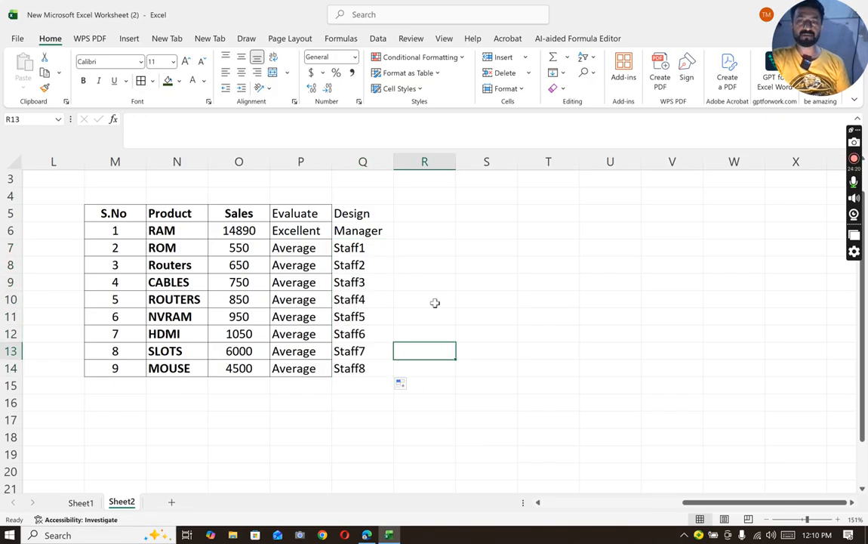
- Apply all borders to the Design column range Q5:Q14
{"action": "left_click_drag", "start_coordinate": [349, 214], "coordinate": [382, 369]}
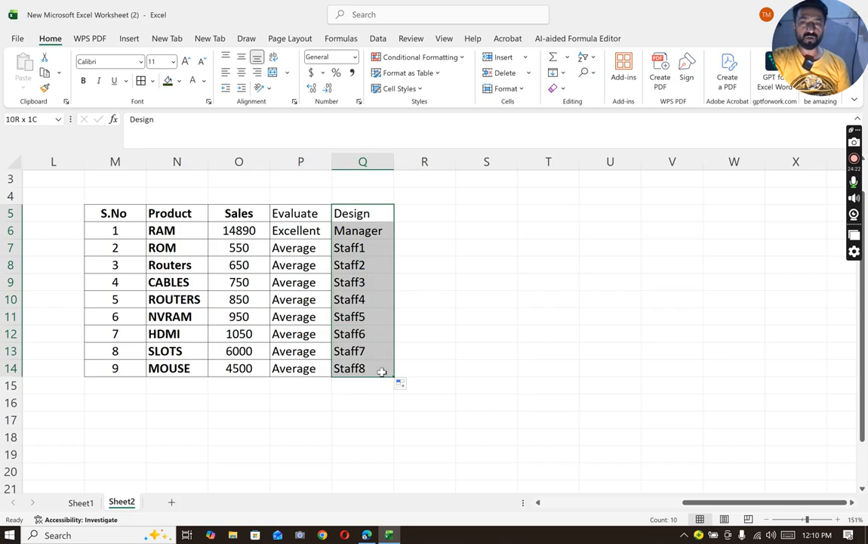
{"action": "left_click", "coordinate": [140, 80]}
{"action": "left_click", "coordinate": [457, 263]}
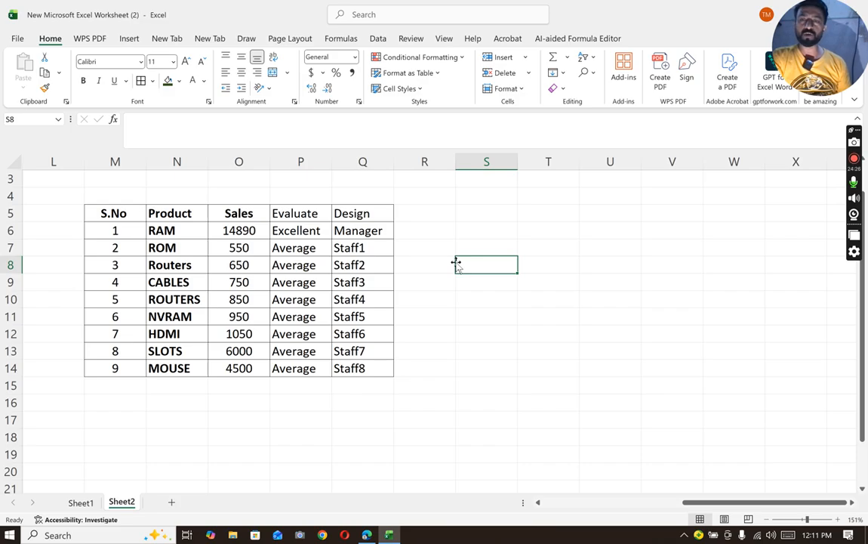
- Copy the header row M5:Q5 and paste it starting at cell S5
{"action": "left_click_drag", "start_coordinate": [95, 213], "coordinate": [360, 215]}
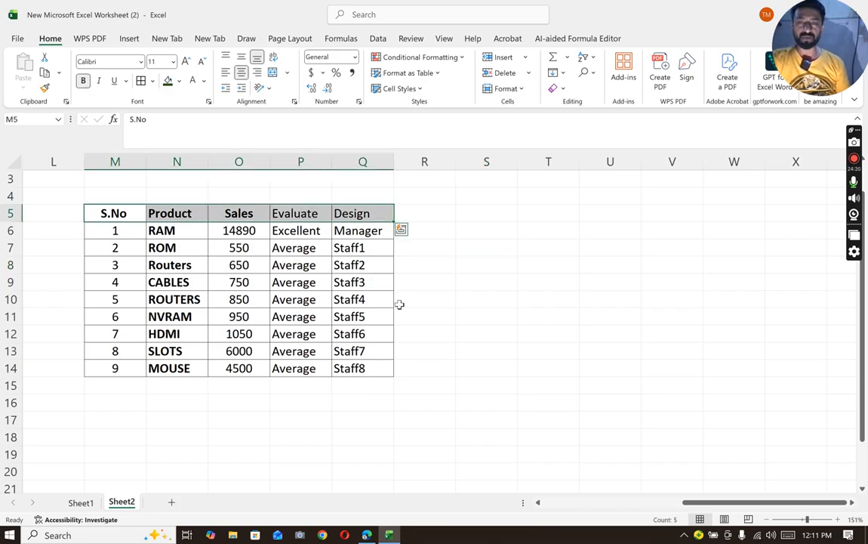
{"action": "key", "text": "ctrl+c"}
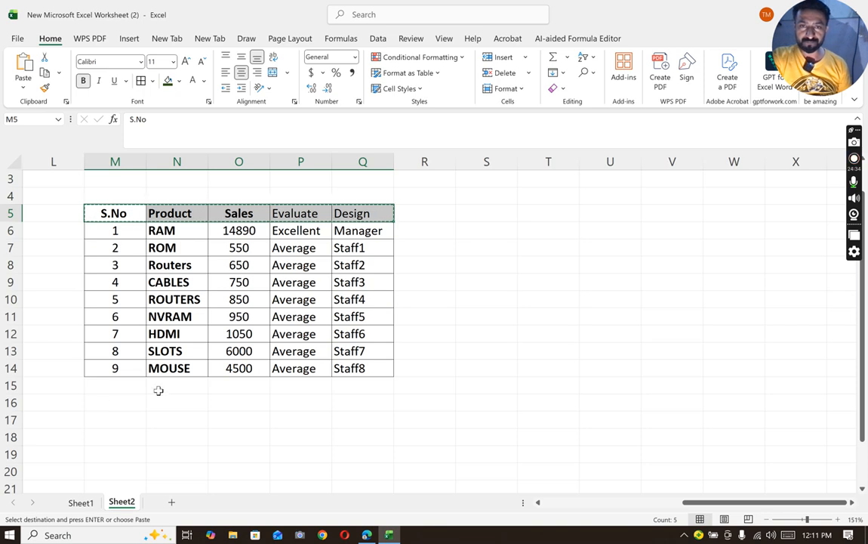
{"action": "left_click", "coordinate": [477, 219]}
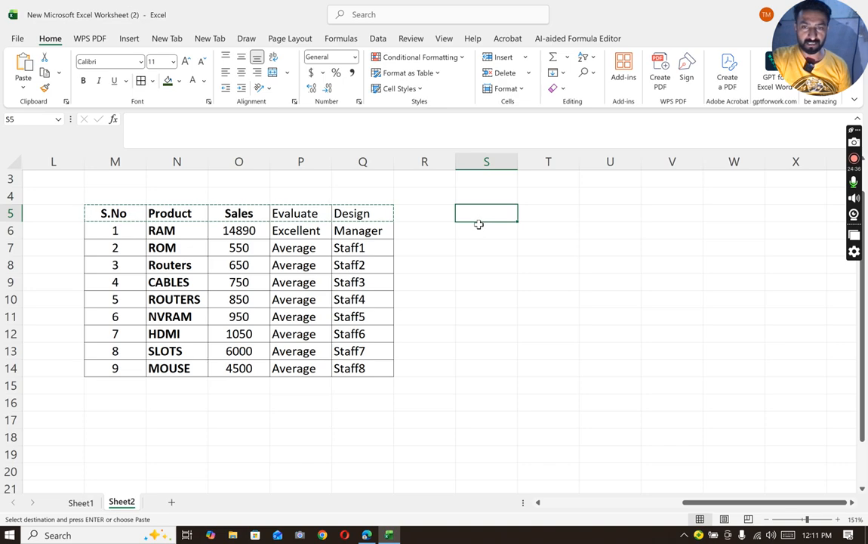
{"action": "key", "text": "ctrl+v"}
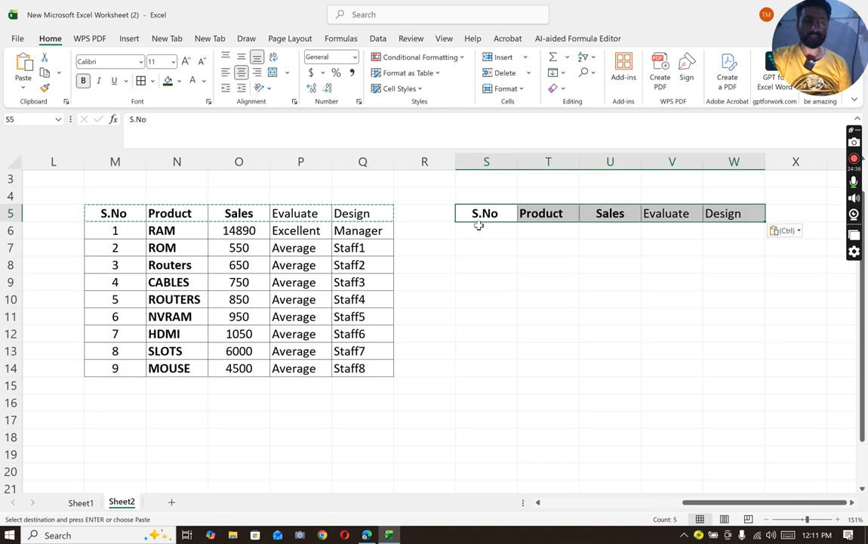
{"action": "left_click", "coordinate": [561, 282]}
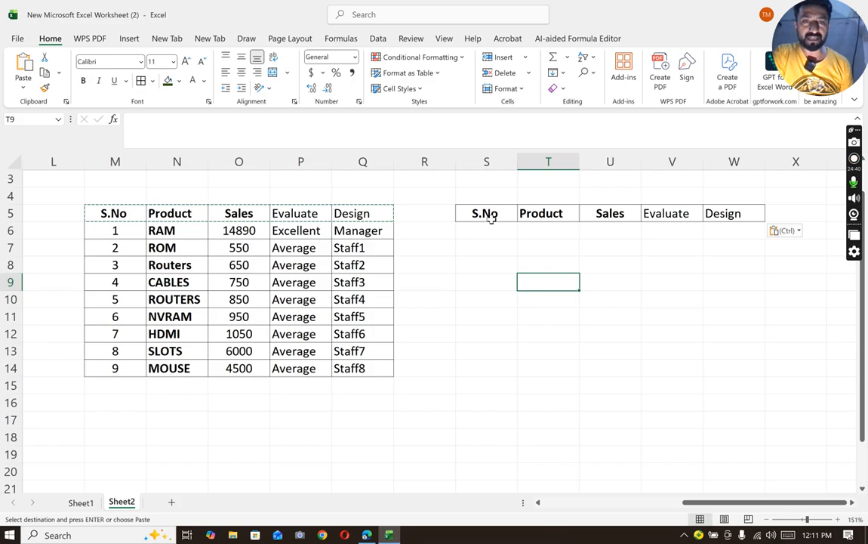
- Make all headers bold in the copied row S5:W5 and in the original row M5:Q5
{"action": "left_click_drag", "start_coordinate": [489, 215], "coordinate": [735, 214]}
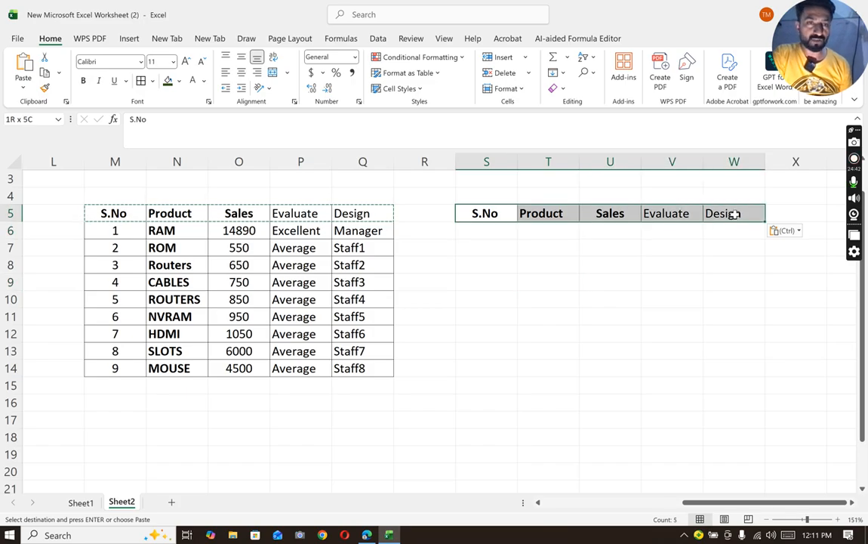
{"action": "key", "text": "Escape"}
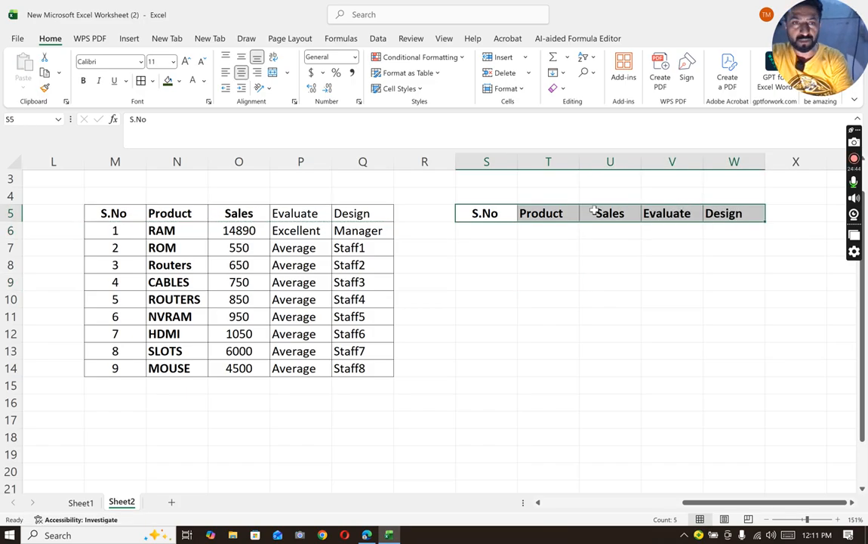
{"action": "left_click", "coordinate": [600, 248]}
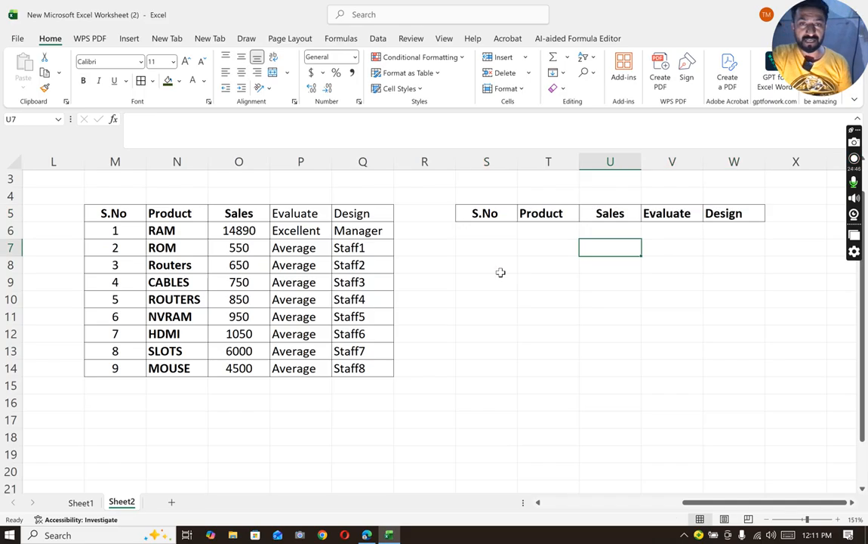
{"action": "left_click_drag", "start_coordinate": [117, 213], "coordinate": [384, 210]}
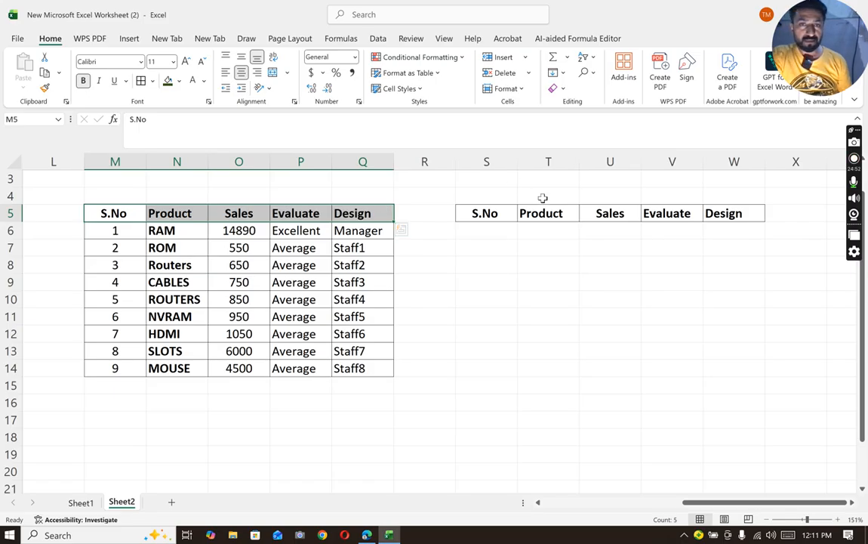
{"action": "left_click", "coordinate": [527, 243]}
- Apply all borders to the empty cells S6:W6 below the copied headers
{"action": "left_click_drag", "start_coordinate": [482, 243], "coordinate": [748, 233]}
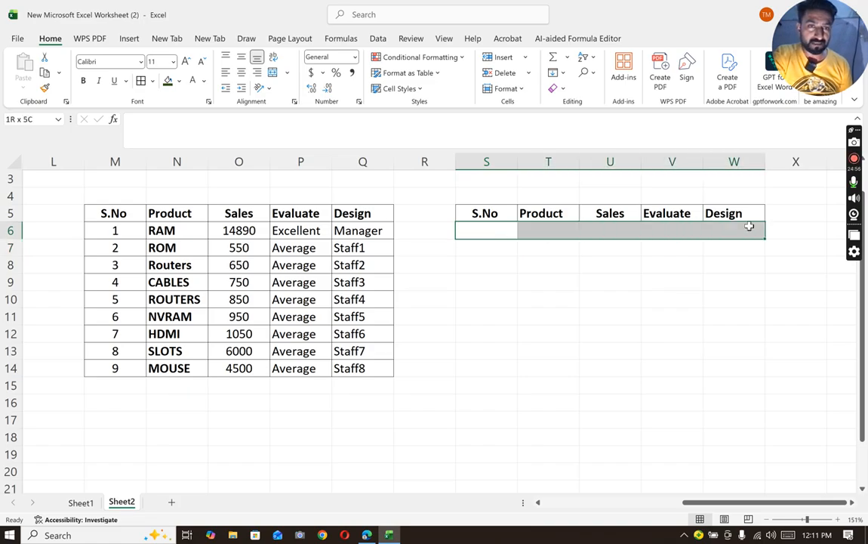
{"action": "left_click", "coordinate": [143, 83]}
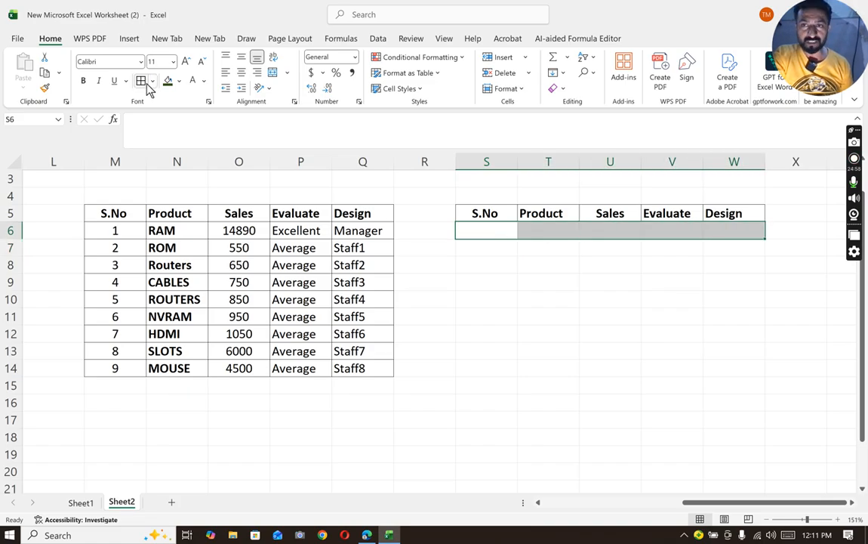
{"action": "left_click", "coordinate": [434, 296]}
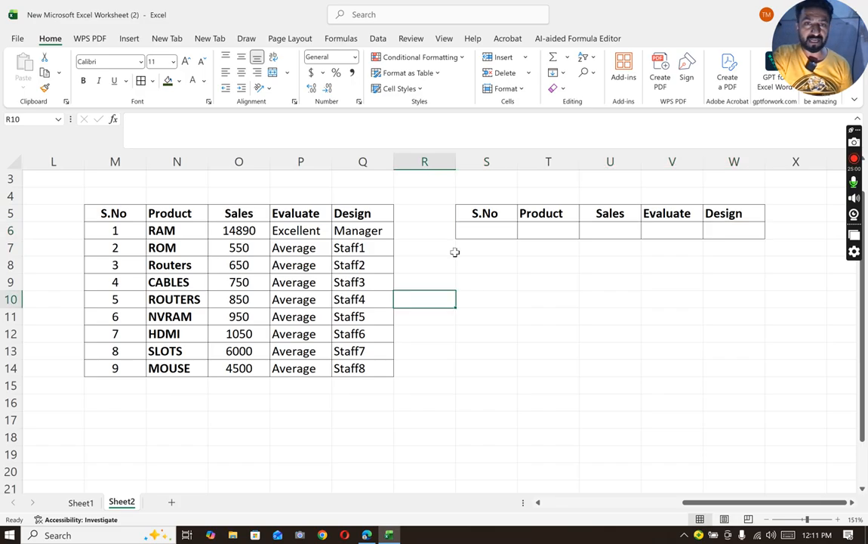
- Merge and center S4:W4 above the copied headers and enter the title "Vlookup function"
{"action": "left_click_drag", "start_coordinate": [471, 194], "coordinate": [721, 190]}
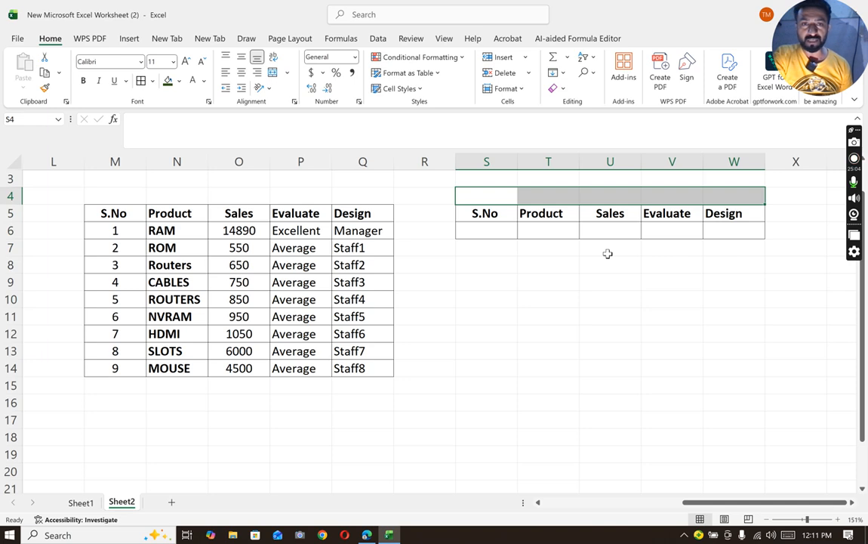
{"action": "left_click", "coordinate": [273, 74]}
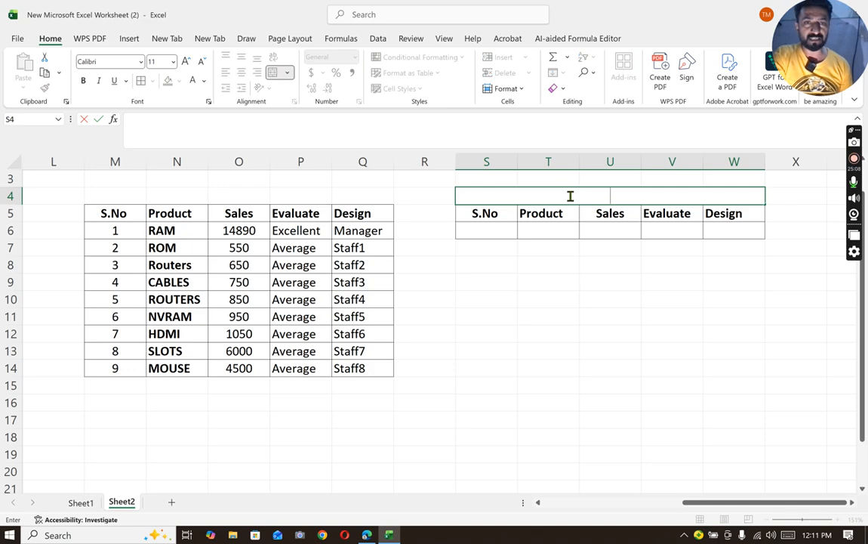
{"action": "type", "text": "Vloo"}
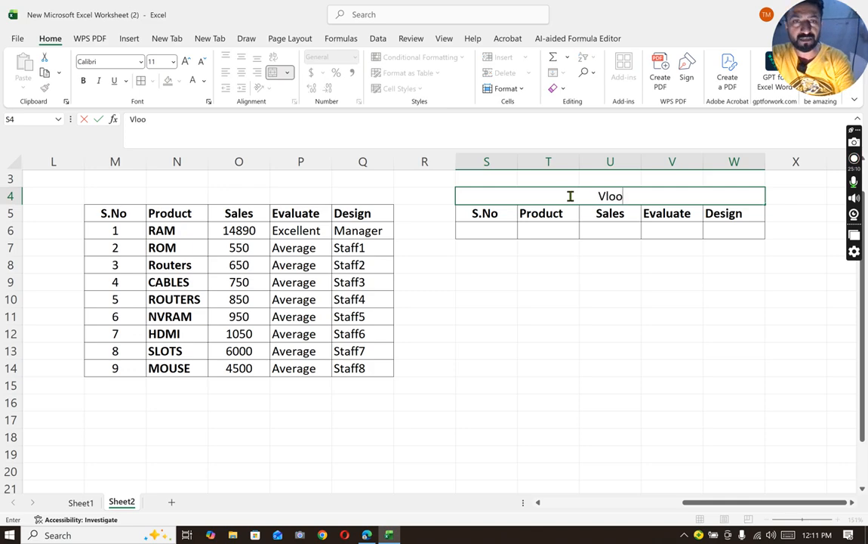
{"action": "type", "text": "kup funcrt"}
{"action": "key", "text": "BackSpace"}
{"action": "key", "text": "BackSpace"}
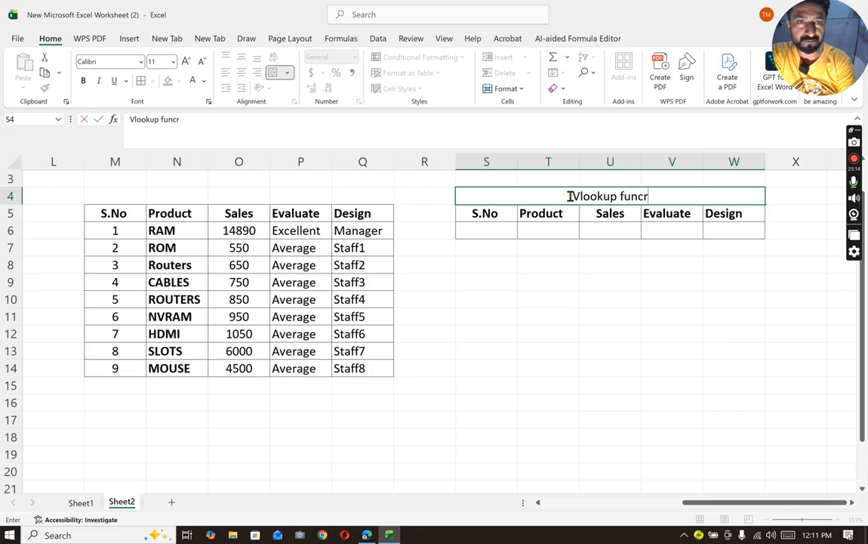
{"action": "type", "text": "tion"}
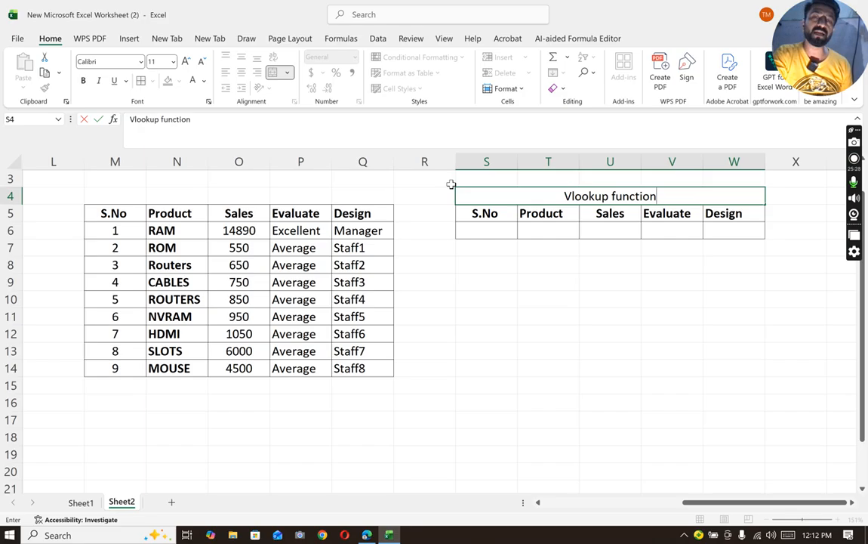
{"action": "left_click", "coordinate": [498, 234]}
{"action": "left_click", "coordinate": [545, 230]}
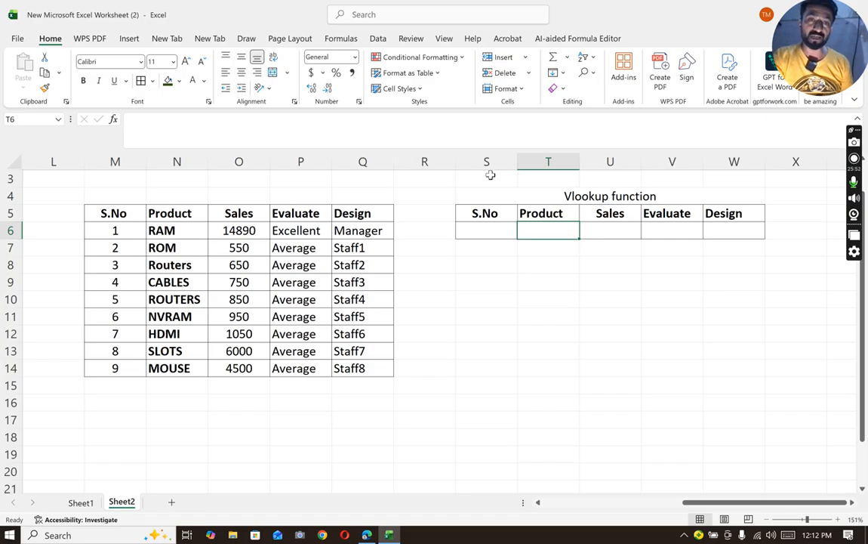
- Make the merged title in S4:W4 bold
{"action": "left_click", "coordinate": [593, 195]}
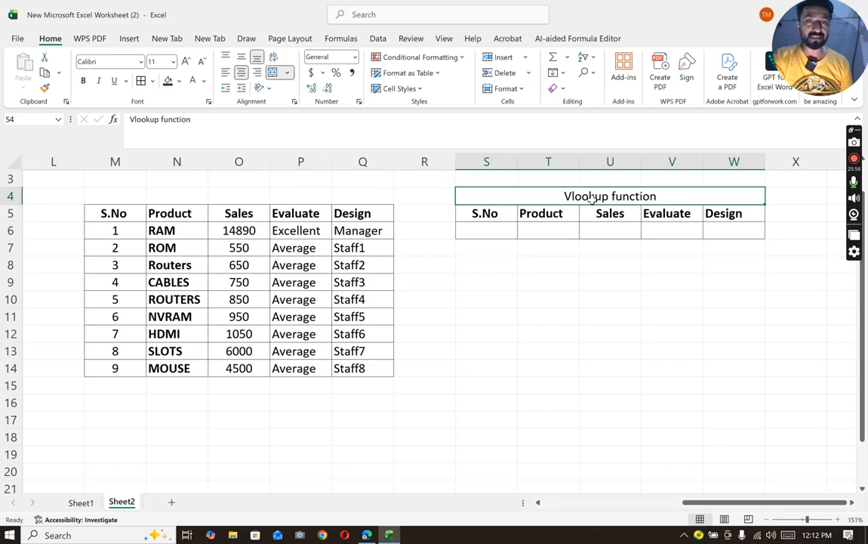
{"action": "key", "text": "ctrl+b"}
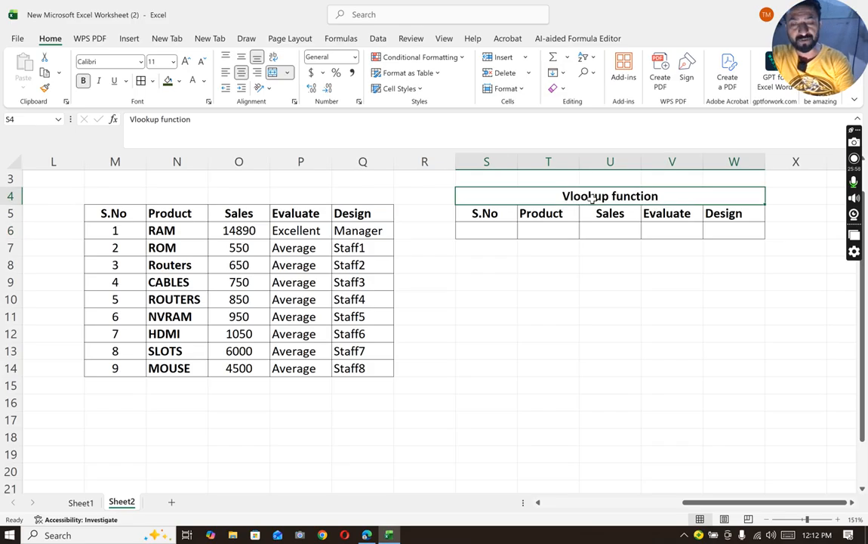
{"action": "left_click", "coordinate": [467, 226]}
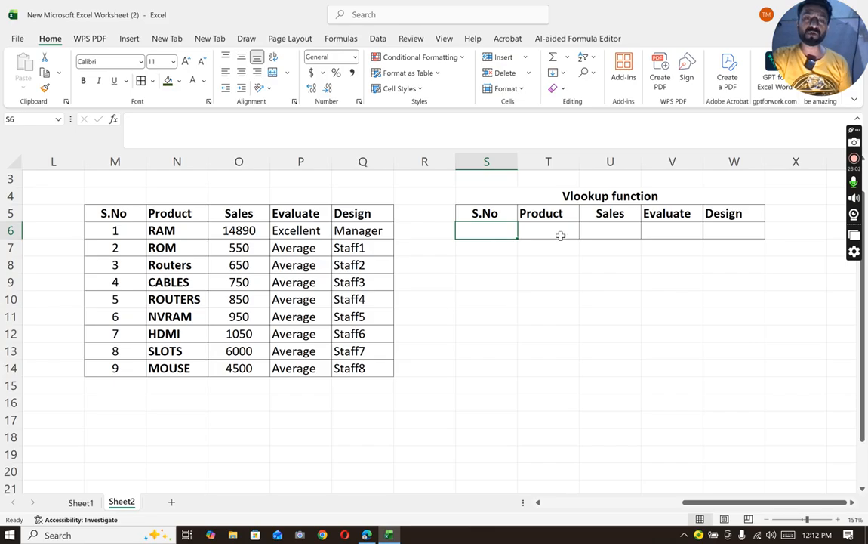
- Enter the formula =VLOOKUP(S6,M5:Q14,2,0) in T6 to retrieve the product for the S.No in S6
{"action": "left_click", "coordinate": [561, 235]}
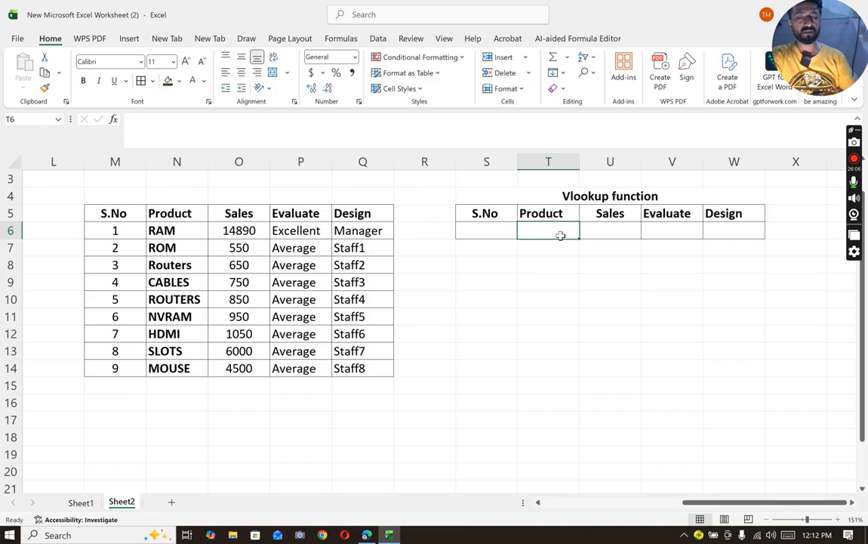
{"action": "type", "text": "="}
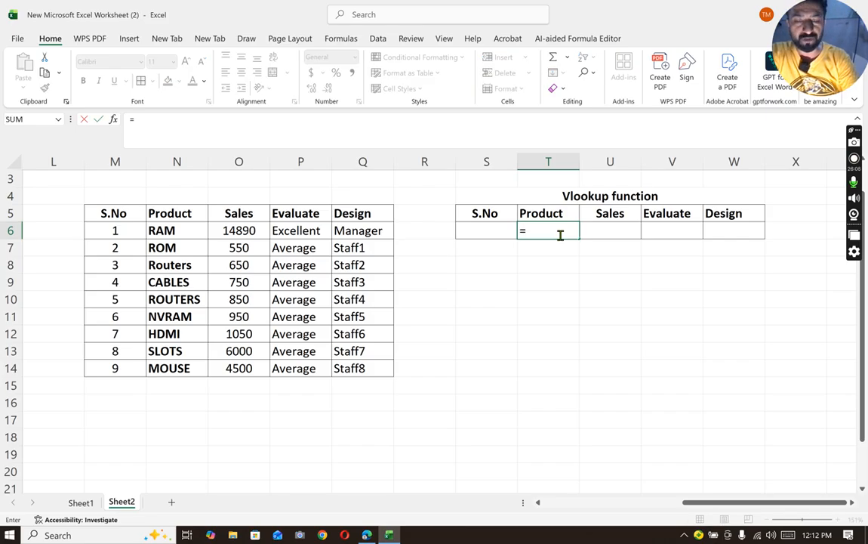
{"action": "type", "text": "vlookup("}
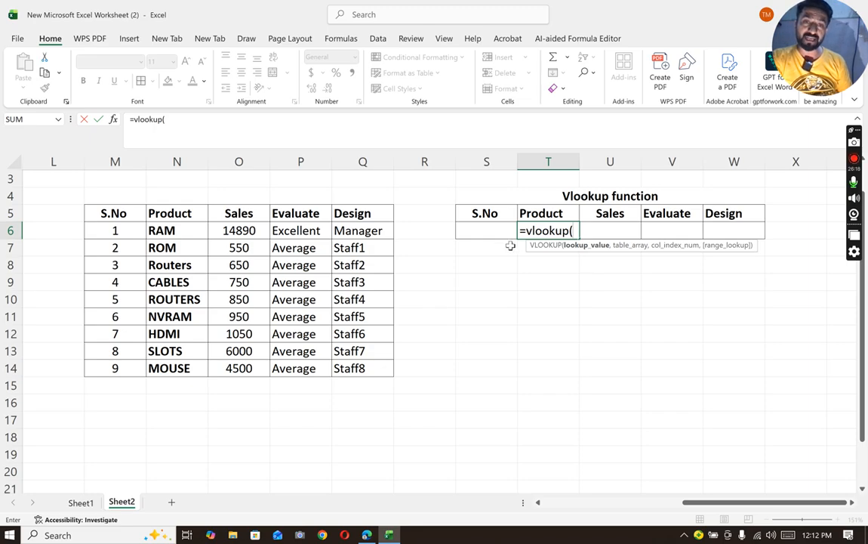
{"action": "left_click", "coordinate": [482, 226]}
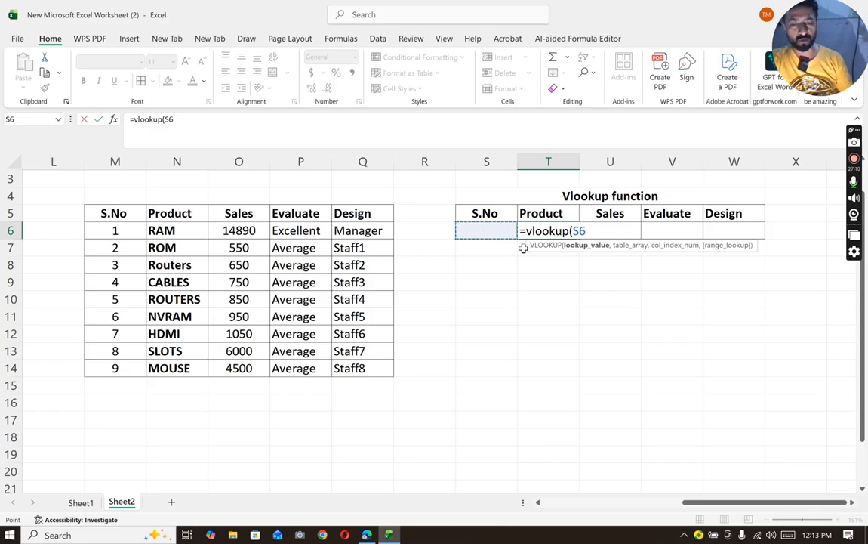
{"action": "type", "text": ","}
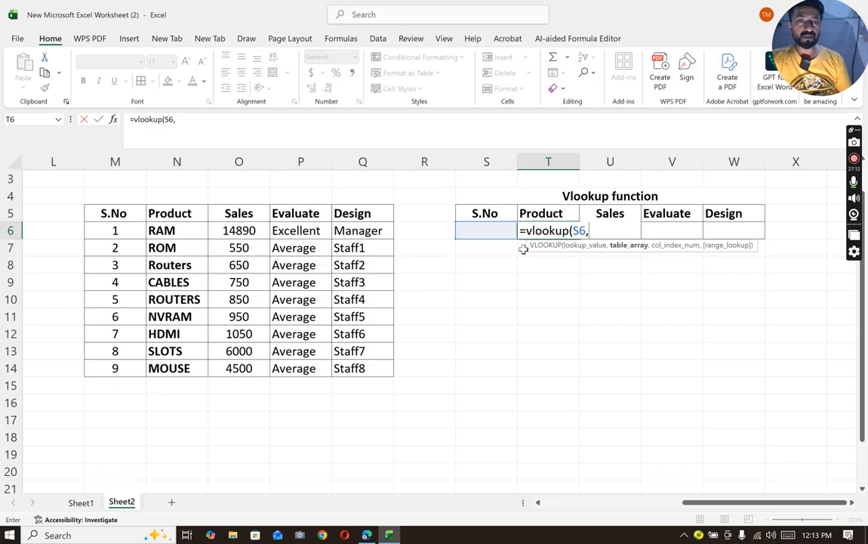
{"action": "left_click_drag", "start_coordinate": [132, 215], "coordinate": [378, 368]}
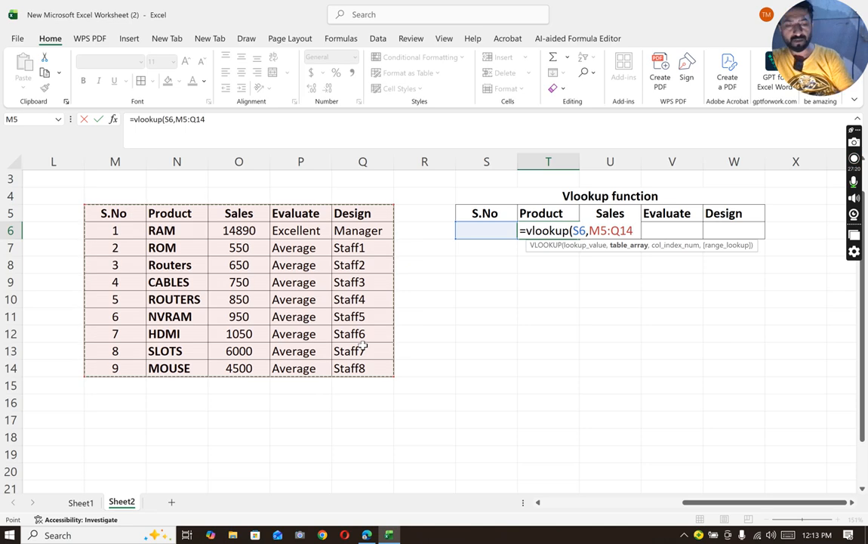
{"action": "type", "text": ","}
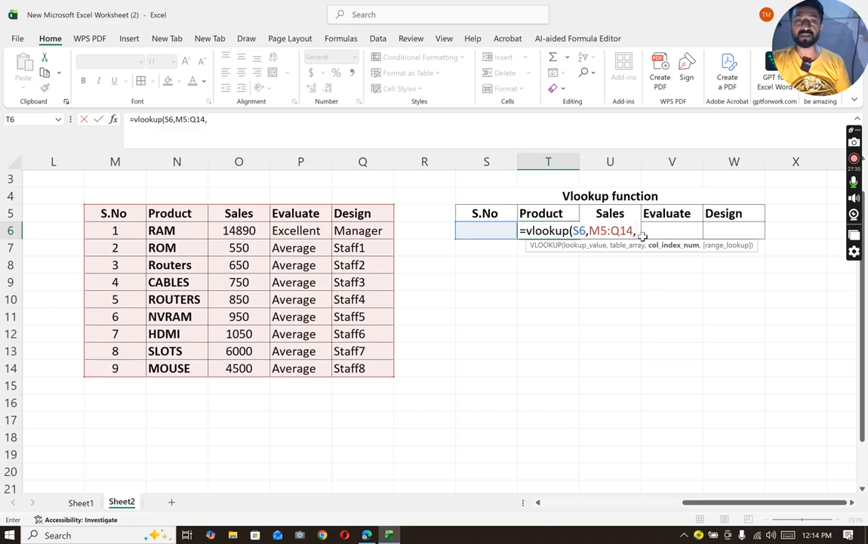
{"action": "type", "text": "2"}
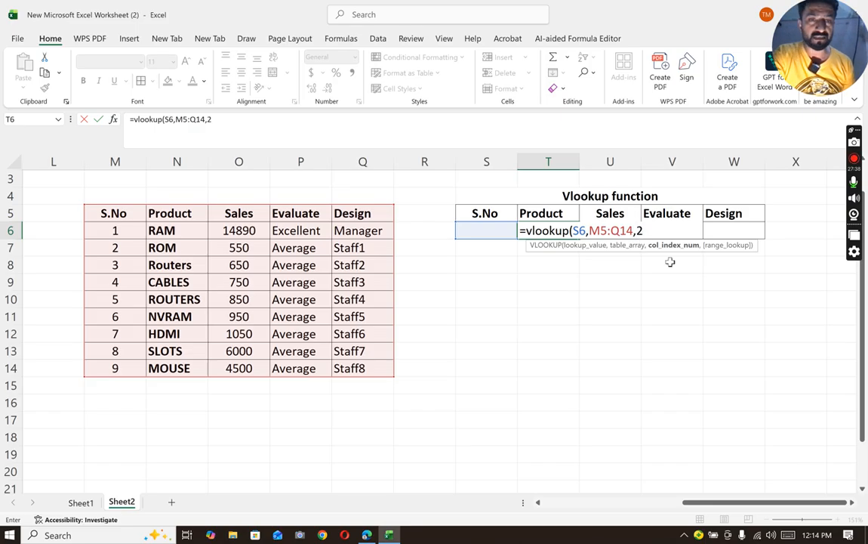
{"action": "type", "text": ","}
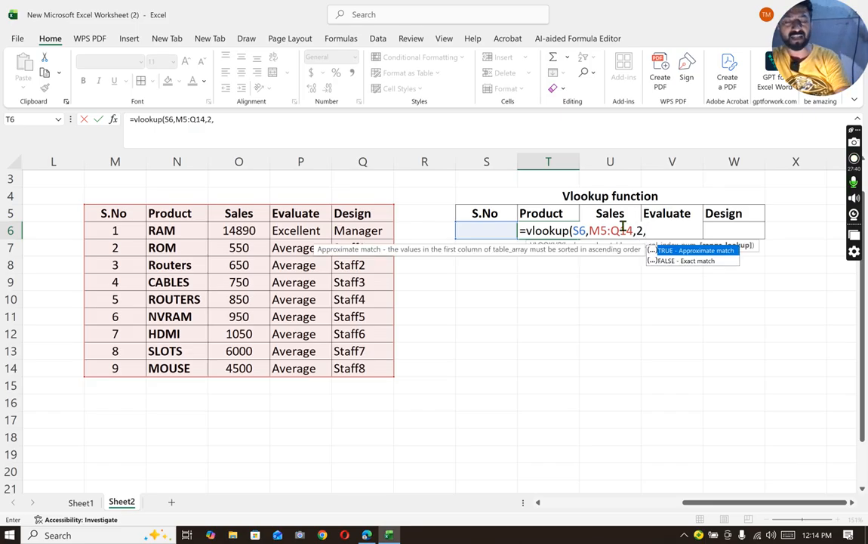
{"action": "type", "text": "0"}
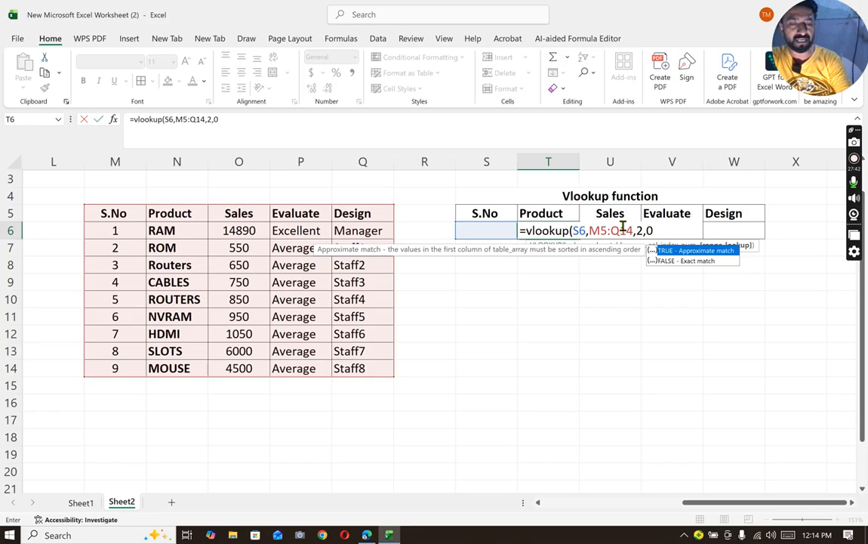
{"action": "type", "text": ")"}
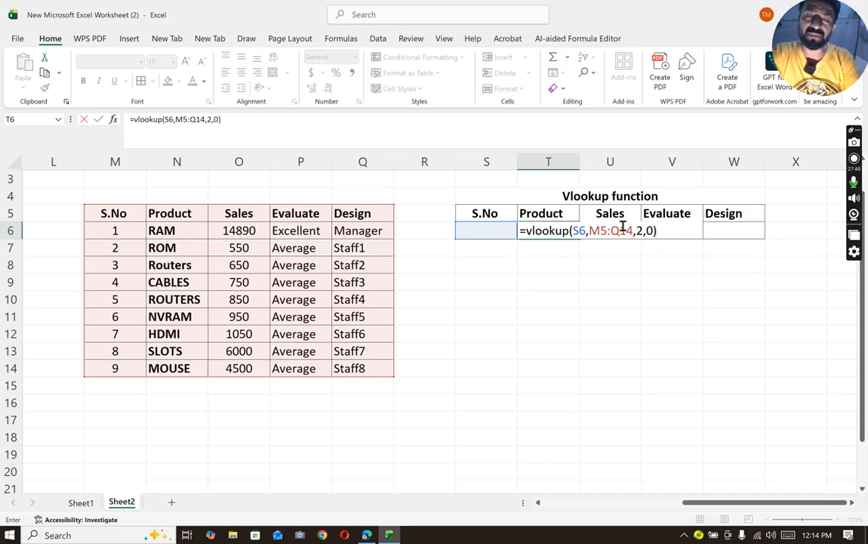
{"action": "key", "text": "Return"}
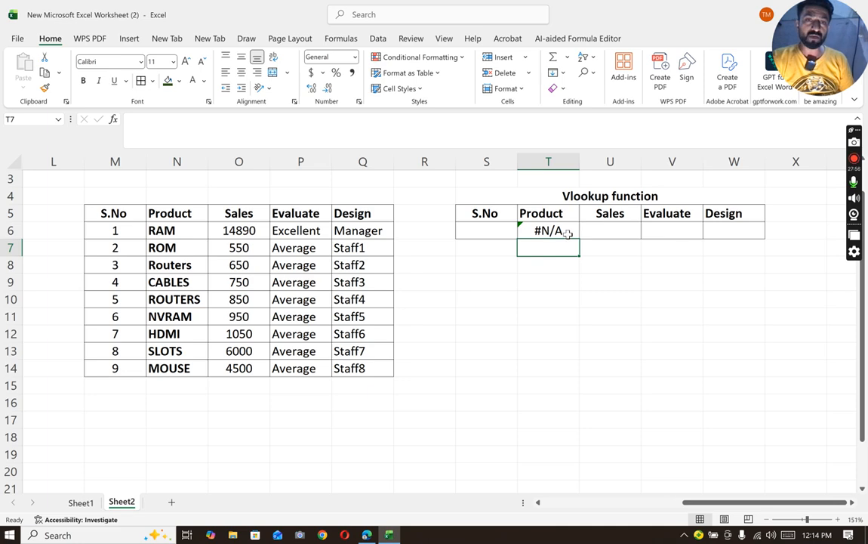
- Enter 1 as the S.No in S6 and fill the VLOOKUP formula from T6 across to W6
{"action": "left_click", "coordinate": [492, 237]}
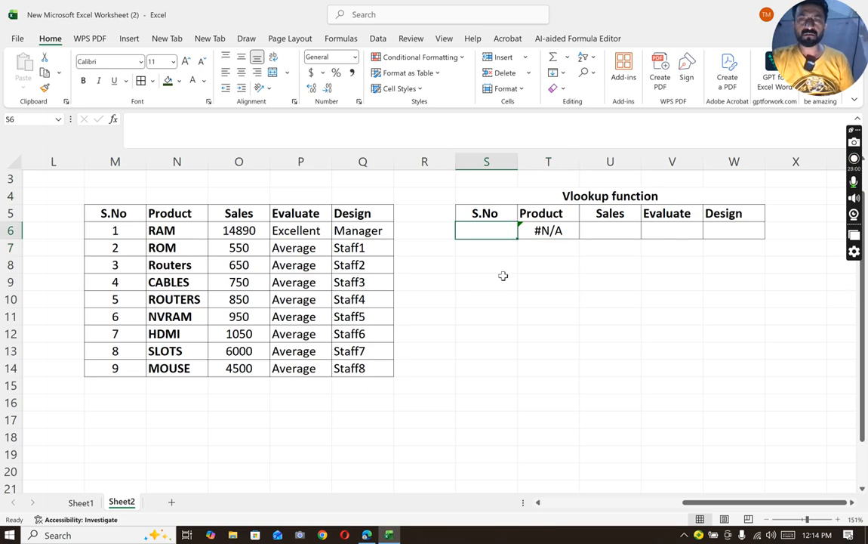
{"action": "type", "text": "1"}
{"action": "left_click", "coordinate": [537, 268]}
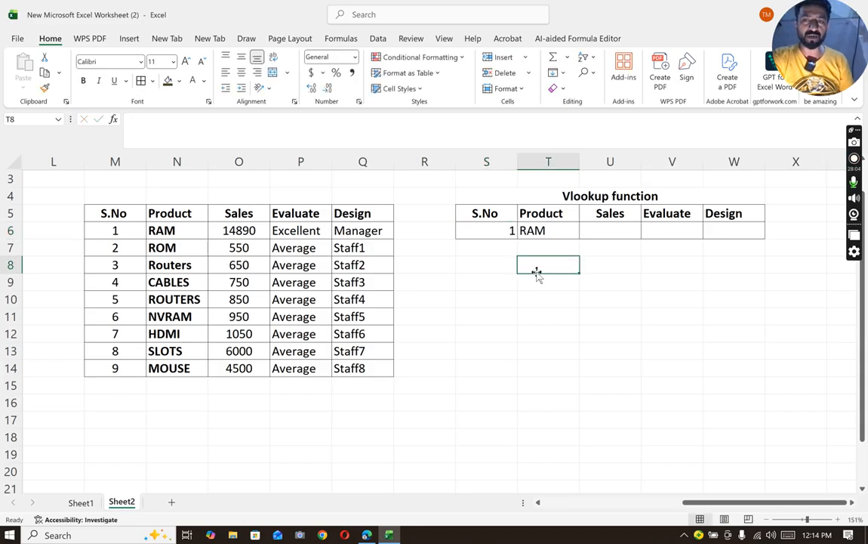
{"action": "left_click", "coordinate": [537, 230]}
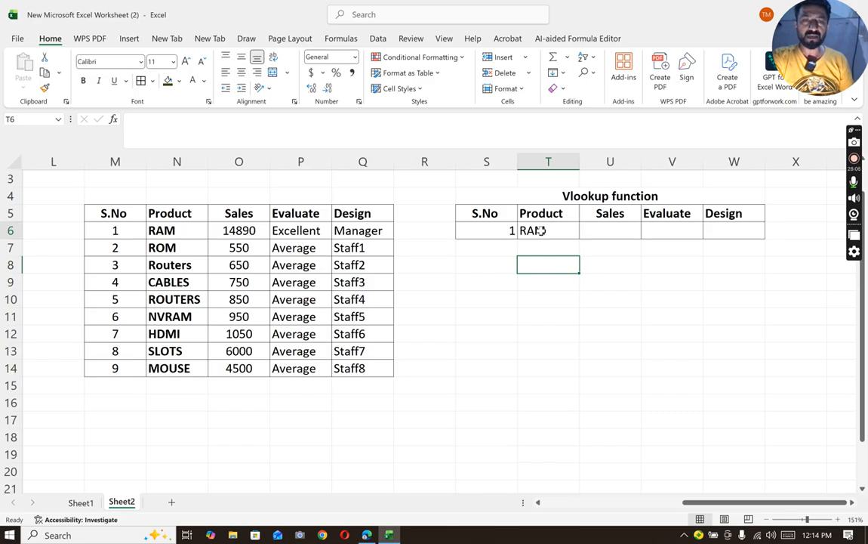
{"action": "left_click_drag", "start_coordinate": [580, 235], "coordinate": [760, 236]}
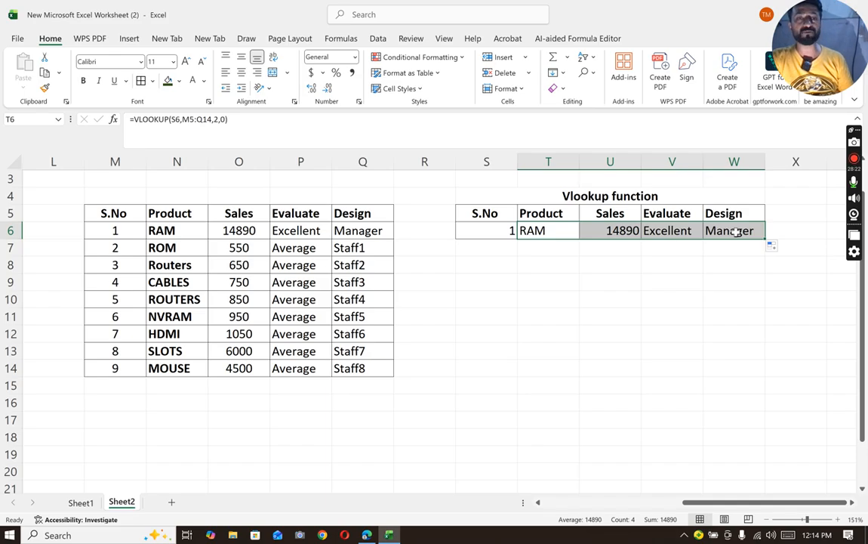
- Test the lookup row by entering 2, 3 and finally 1 as the S.No in S6
{"action": "left_click", "coordinate": [510, 234]}
{"action": "type", "text": "2"}
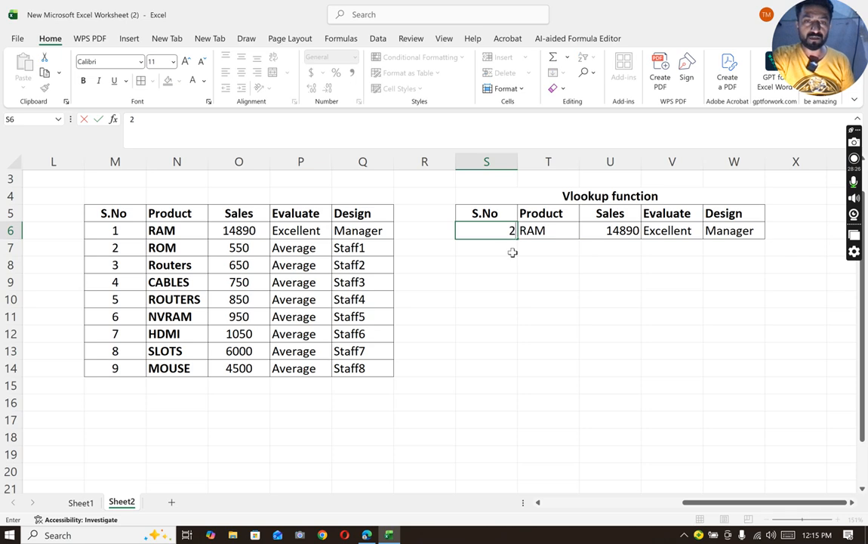
{"action": "left_click", "coordinate": [531, 271]}
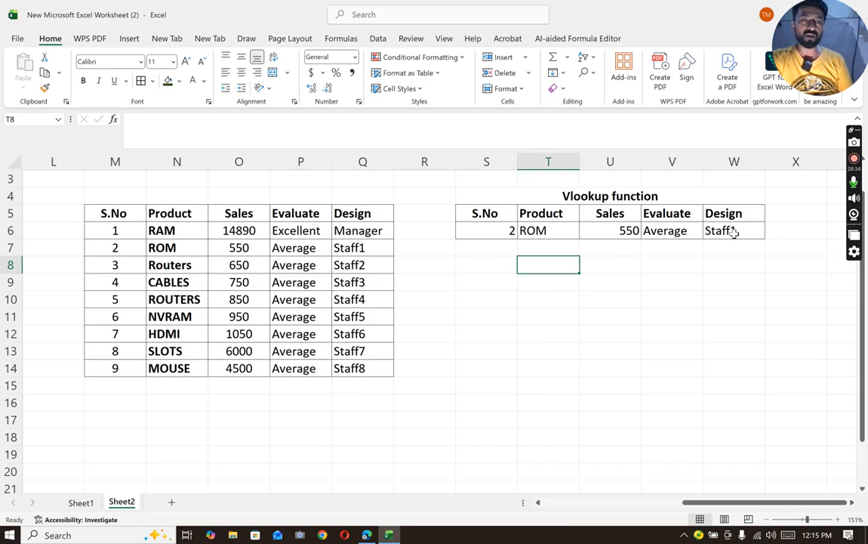
{"action": "left_click", "coordinate": [512, 231]}
{"action": "type", "text": "3"}
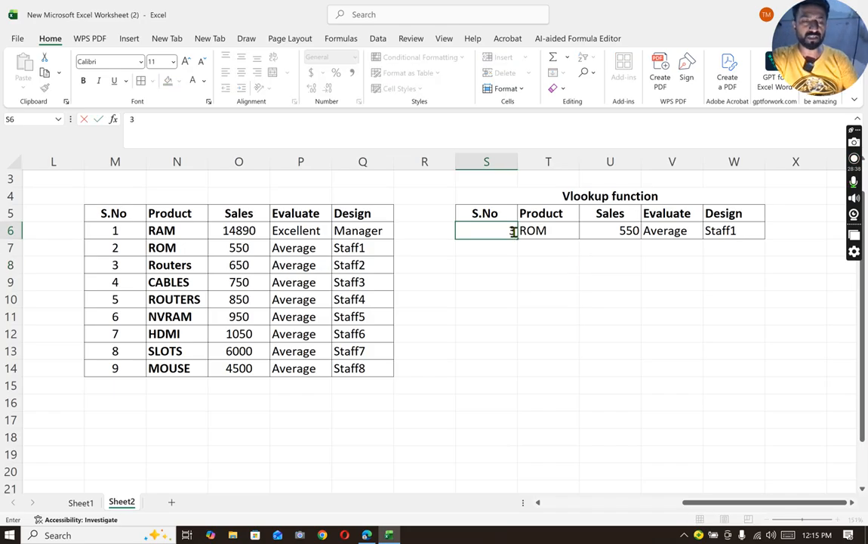
{"action": "key", "text": "Return"}
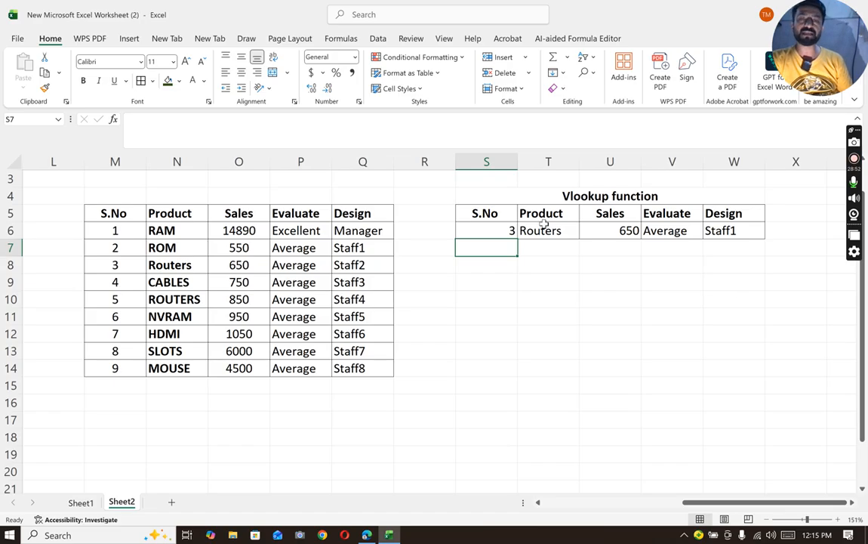
{"action": "left_click", "coordinate": [478, 230]}
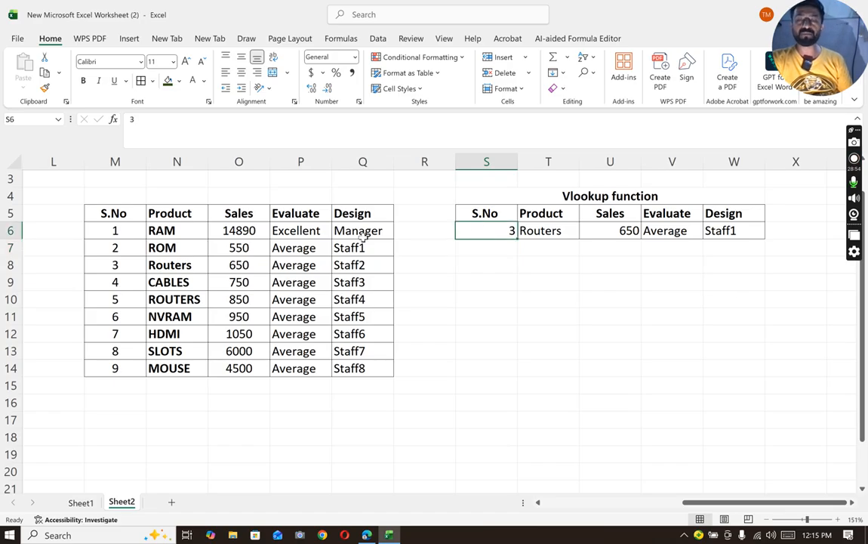
{"action": "type", "text": "1"}
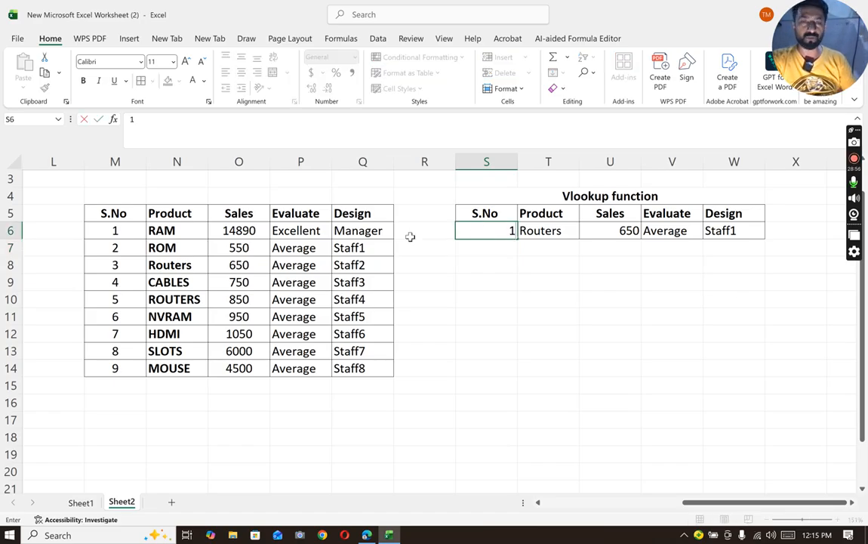
{"action": "key", "text": "Return"}
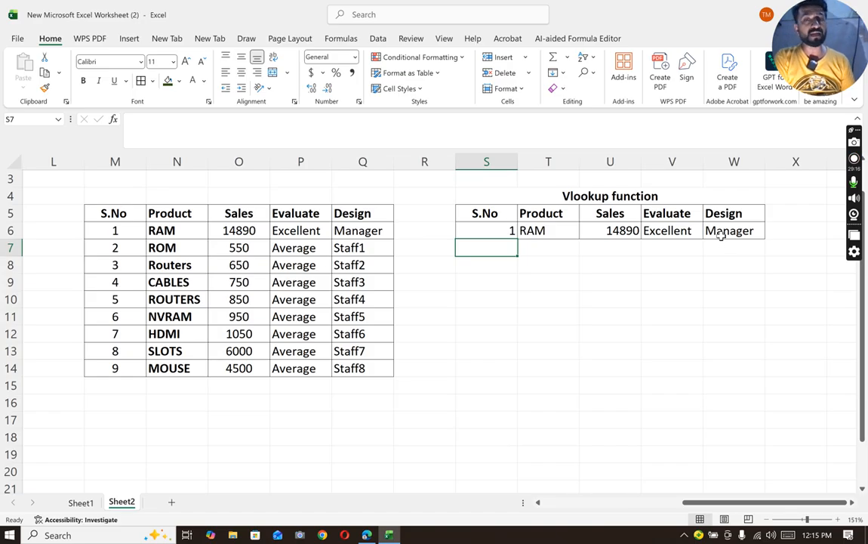
- Merge and center S7:W8 below the lookup row and enter the title "Advance Vlookup function"
{"action": "left_click_drag", "start_coordinate": [551, 249], "coordinate": [682, 246]}
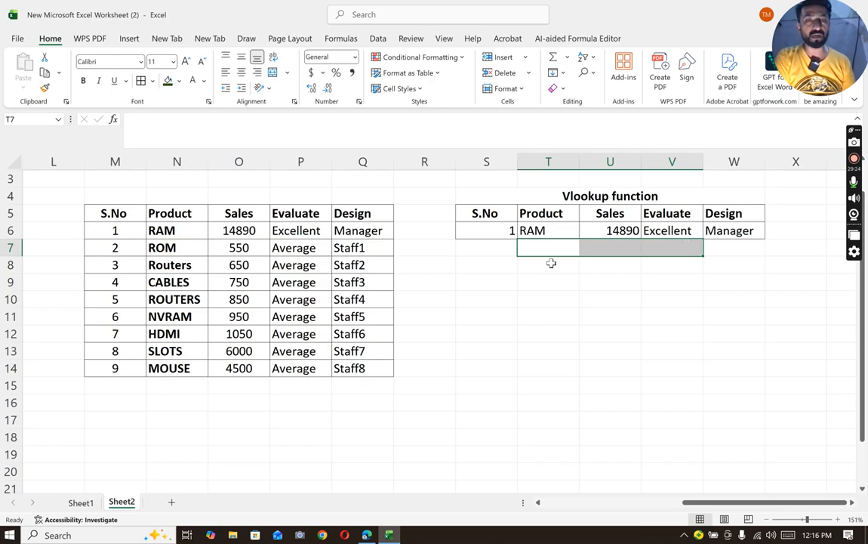
{"action": "left_click_drag", "start_coordinate": [471, 247], "coordinate": [740, 272]}
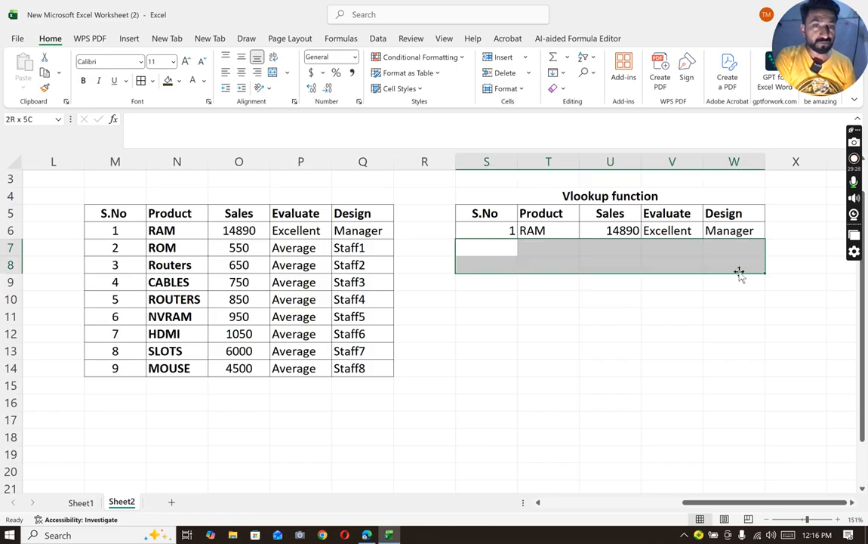
{"action": "left_click", "coordinate": [271, 73]}
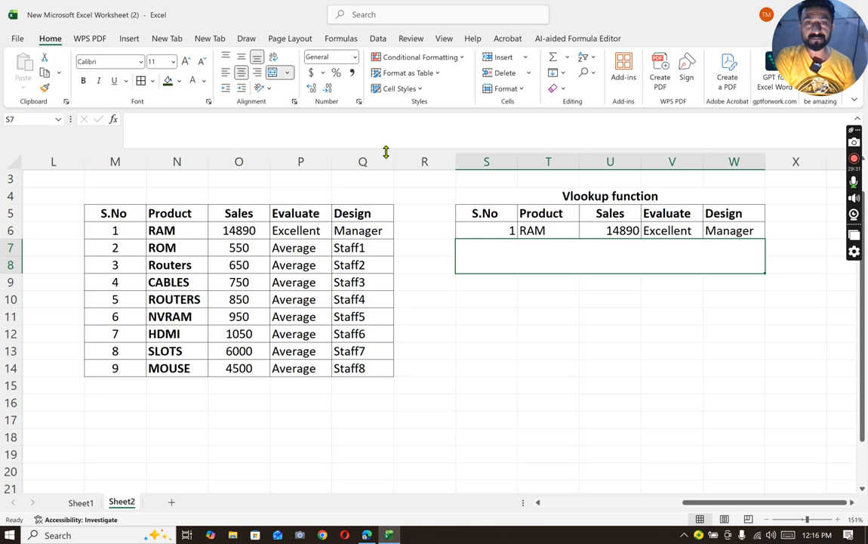
{"action": "double_click", "coordinate": [567, 258]}
{"action": "type", "text": "Advance "}
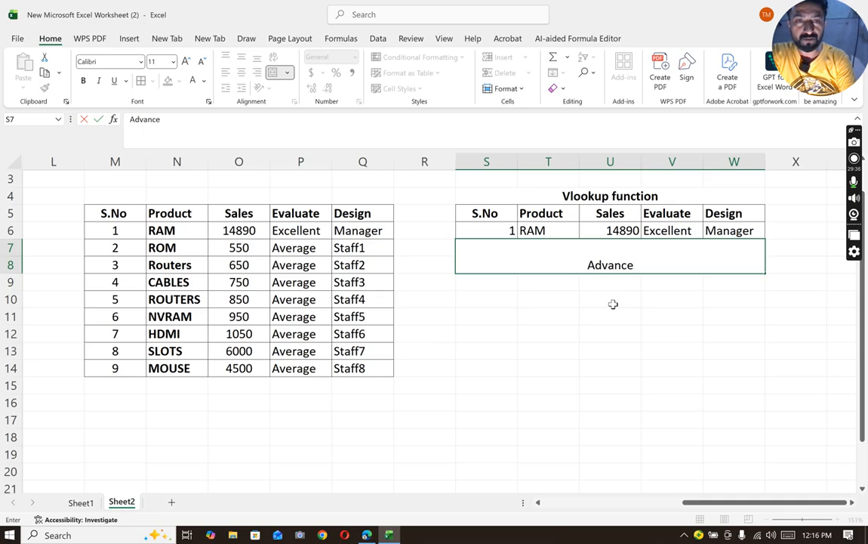
{"action": "type", "text": "Vlokk"}
{"action": "key", "text": "BackSpace"}
{"action": "key", "text": "BackSpace"}
{"action": "type", "text": "ok"}
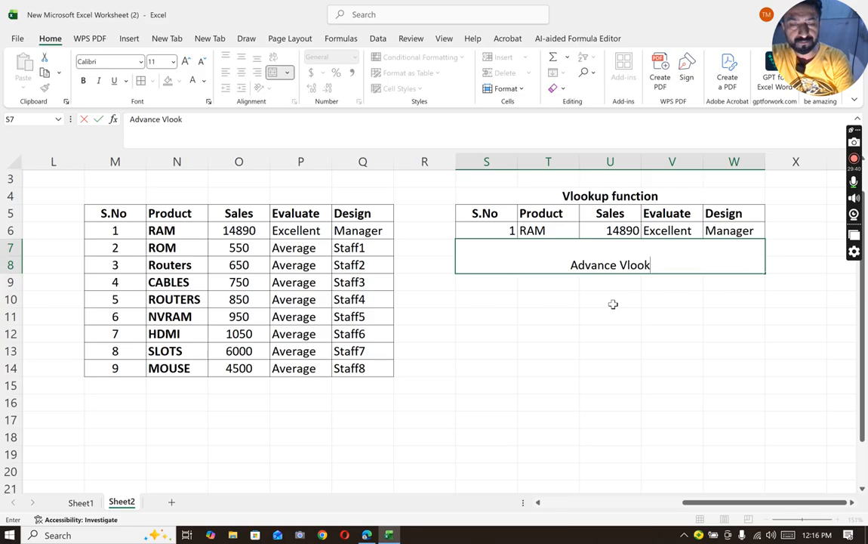
{"action": "type", "text": "up function"}
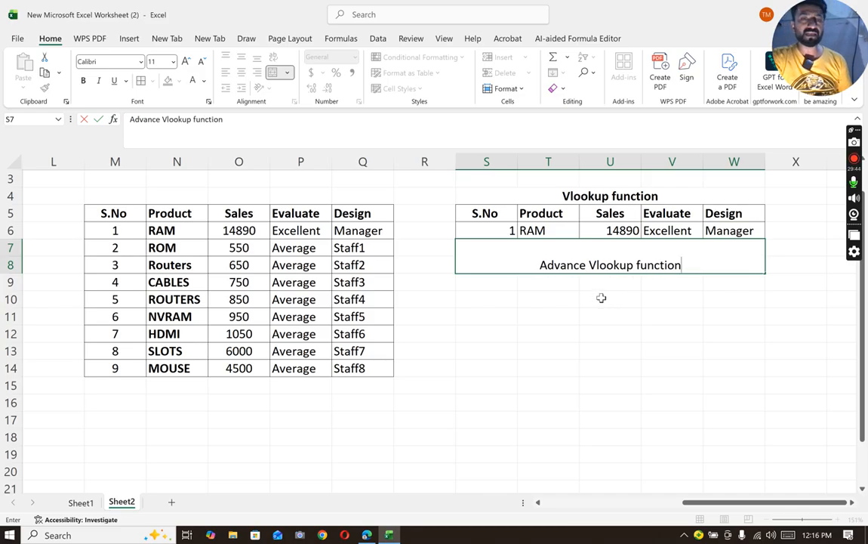
{"action": "left_click", "coordinate": [613, 305]}
- Middle-align the merged title in S7:W8 vertically and make it bold
{"action": "left_click", "coordinate": [585, 261]}
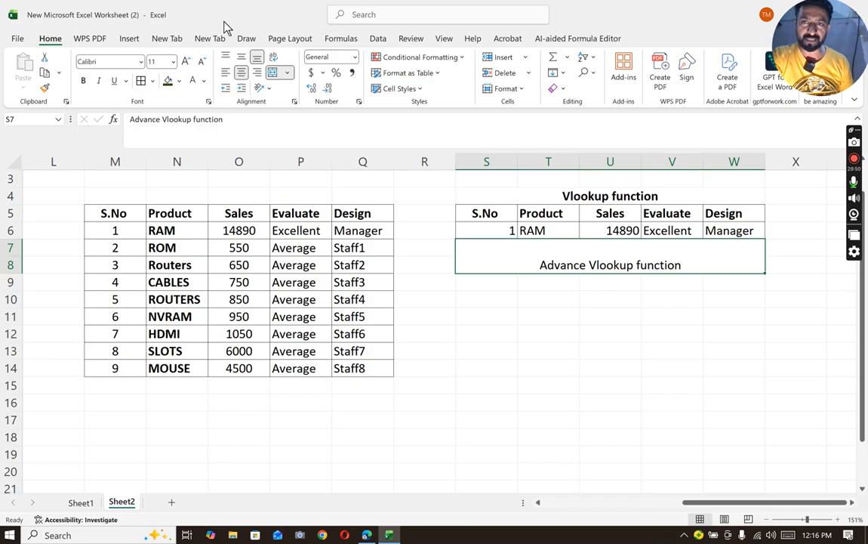
{"action": "left_click", "coordinate": [241, 62]}
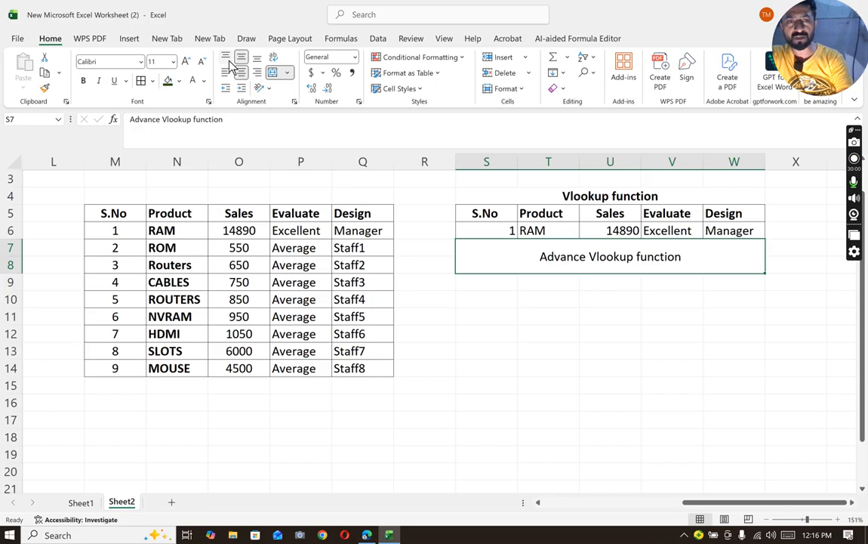
{"action": "key", "text": "ctrl+b"}
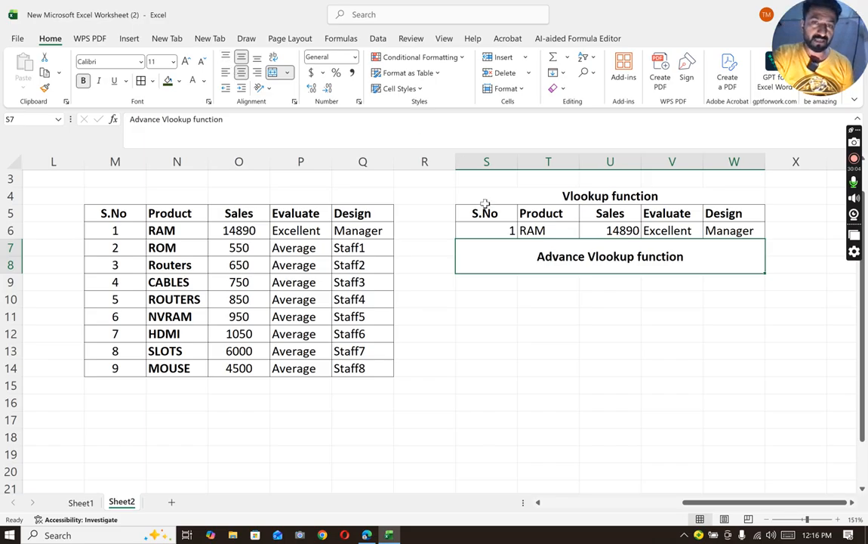
- Copy the header row S5:W5 and paste it into S9:W9 below the Advance Vlookup function title
{"action": "left_click_drag", "start_coordinate": [453, 192], "coordinate": [648, 219]}
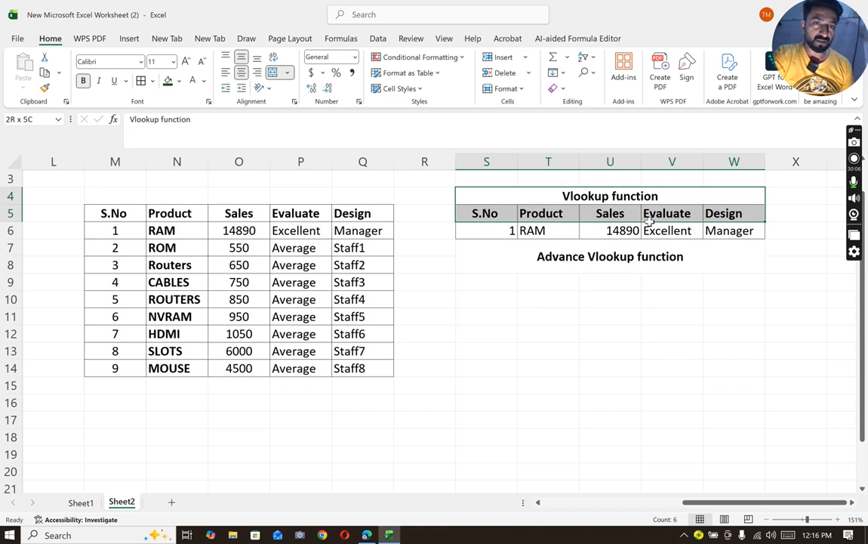
{"action": "left_click", "coordinate": [648, 218]}
{"action": "key", "text": "Right"}
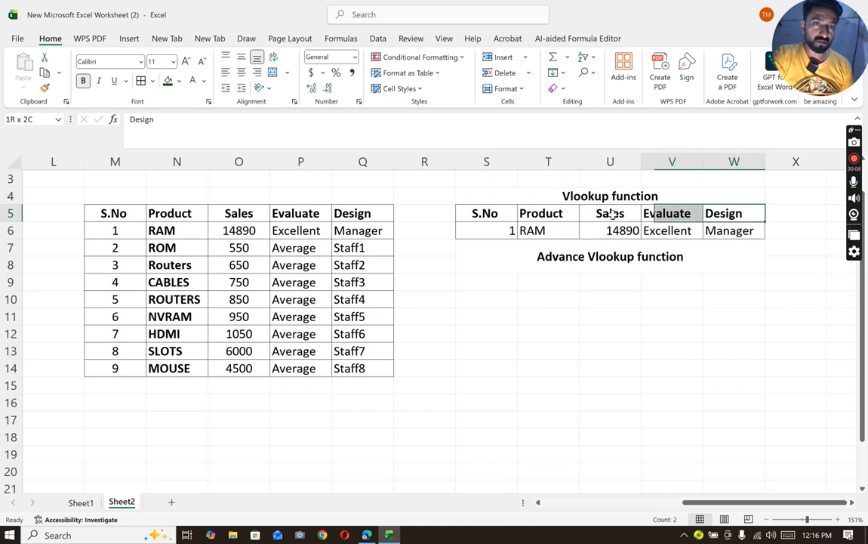
{"action": "left_click", "coordinate": [497, 194], "text": "shift"}
{"action": "left_click", "coordinate": [485, 216], "text": "shift"}
{"action": "key", "text": "ctrl+c"}
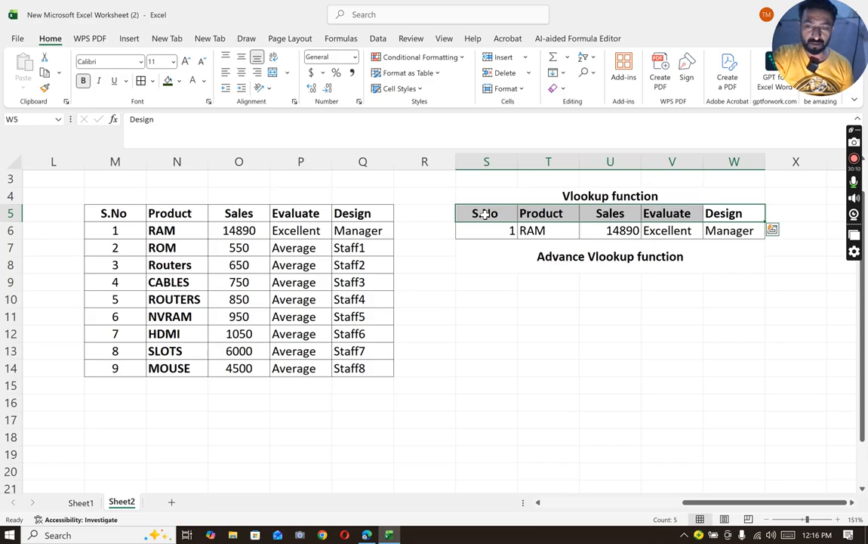
{"action": "left_click", "coordinate": [480, 282]}
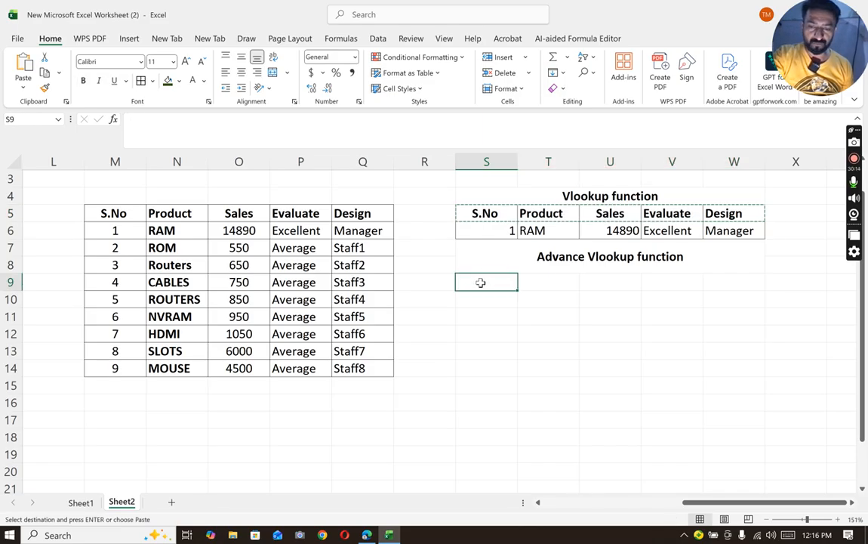
{"action": "key", "text": "ctrl+v"}
{"action": "left_click", "coordinate": [533, 315]}
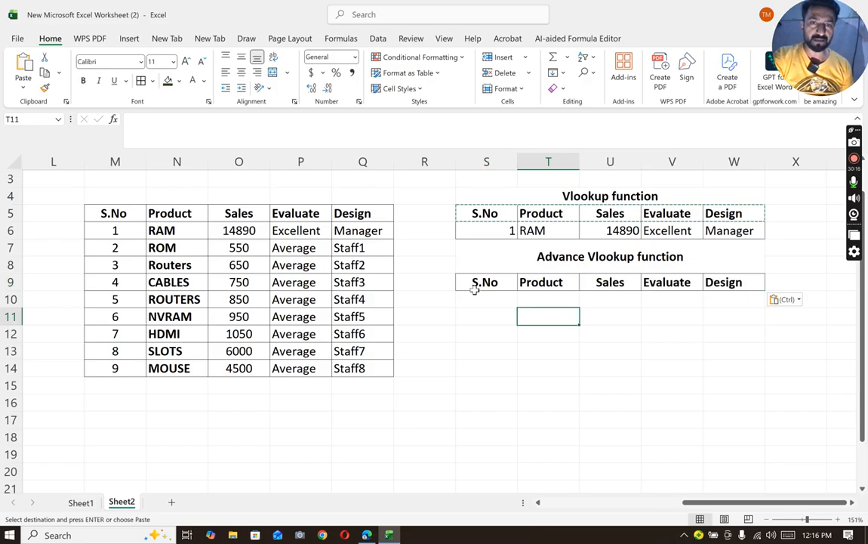
- Apply borders to the empty cells S10:W10 under the pasted headers
{"action": "left_click_drag", "start_coordinate": [475, 299], "coordinate": [741, 293]}
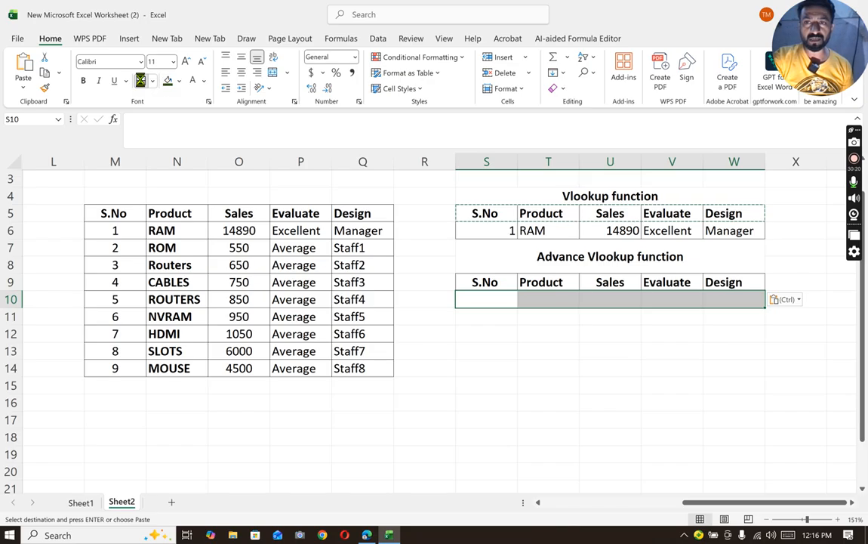
{"action": "left_click", "coordinate": [141, 80]}
{"action": "left_click", "coordinate": [627, 382]}
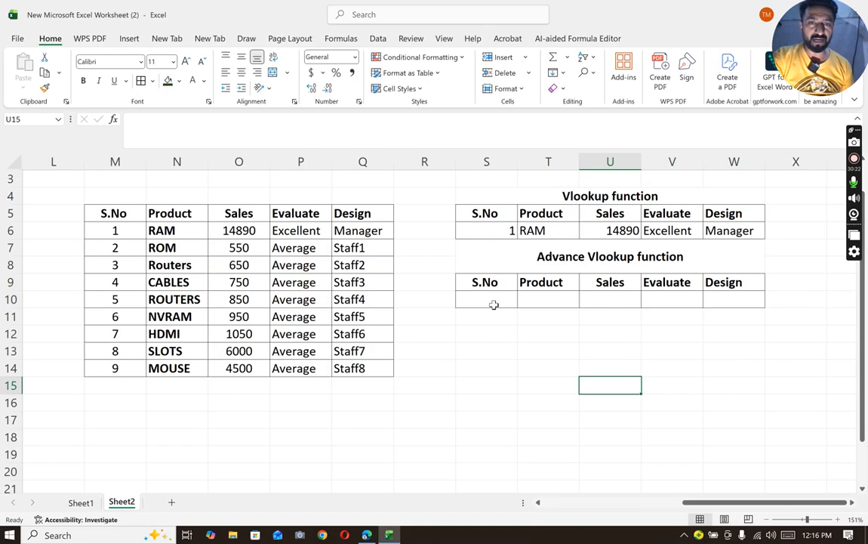
- Begin a VLOOKUP formula in T10, under the Product header of the advanced table
{"action": "left_click", "coordinate": [539, 303]}
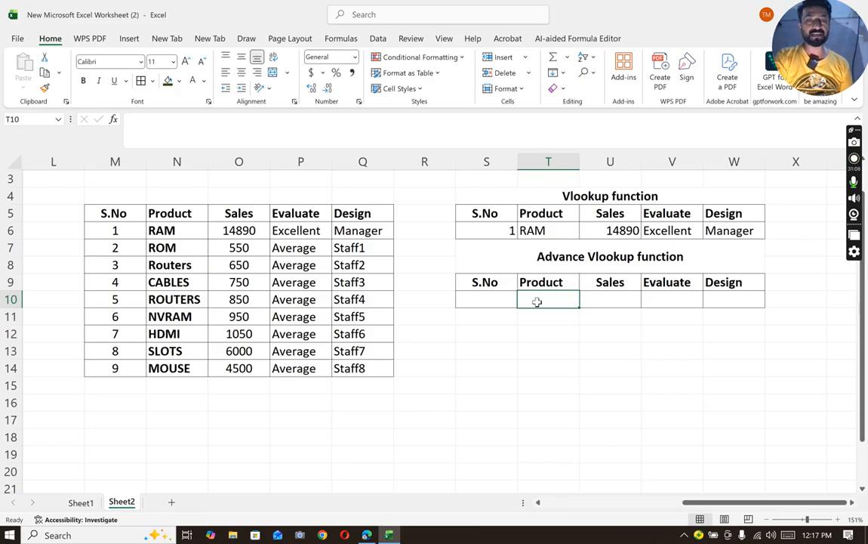
{"action": "type", "text": "="}
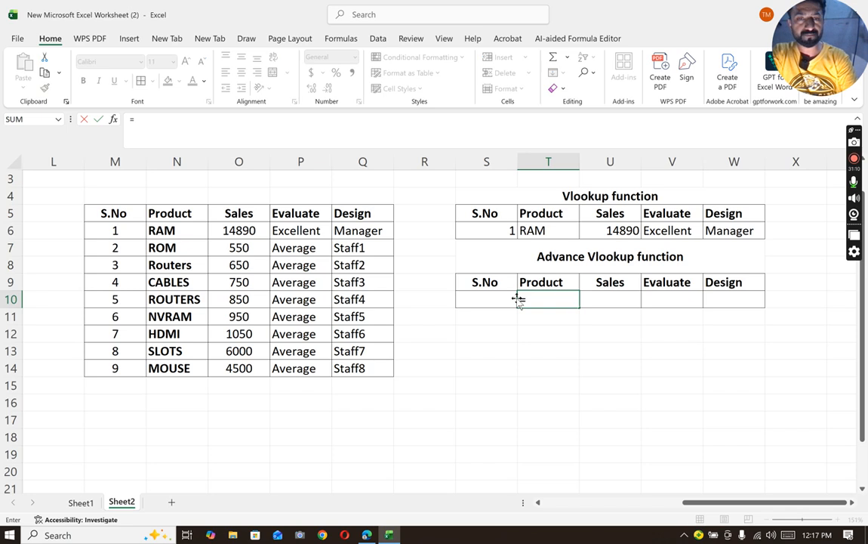
{"action": "type", "text": "vloo"}
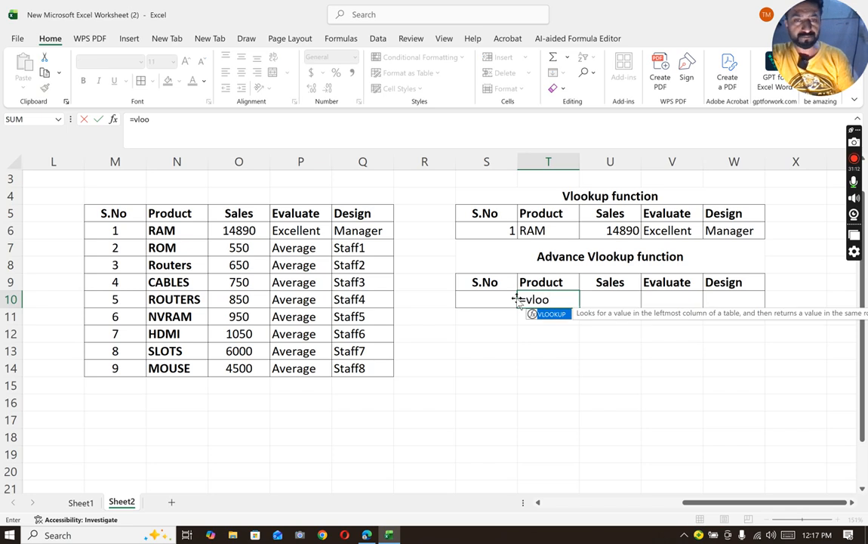
{"action": "type", "text": "kup"}
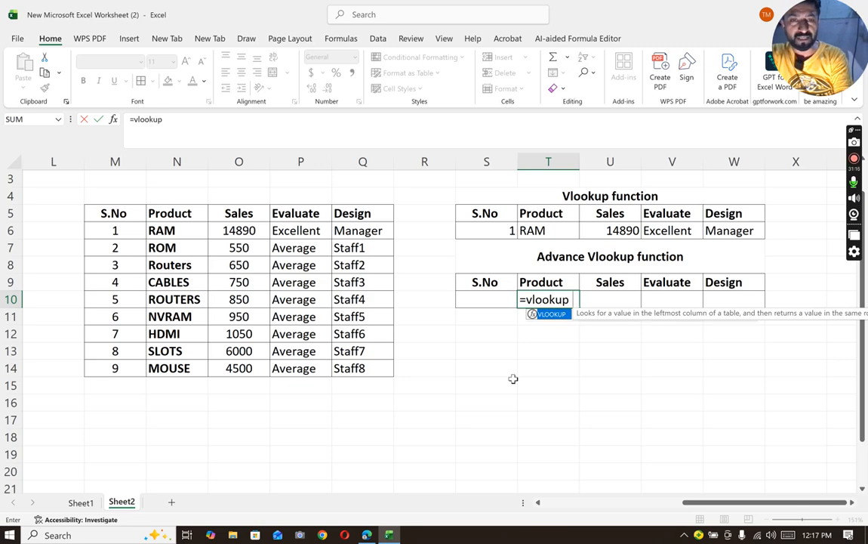
{"action": "type", "text": "("}
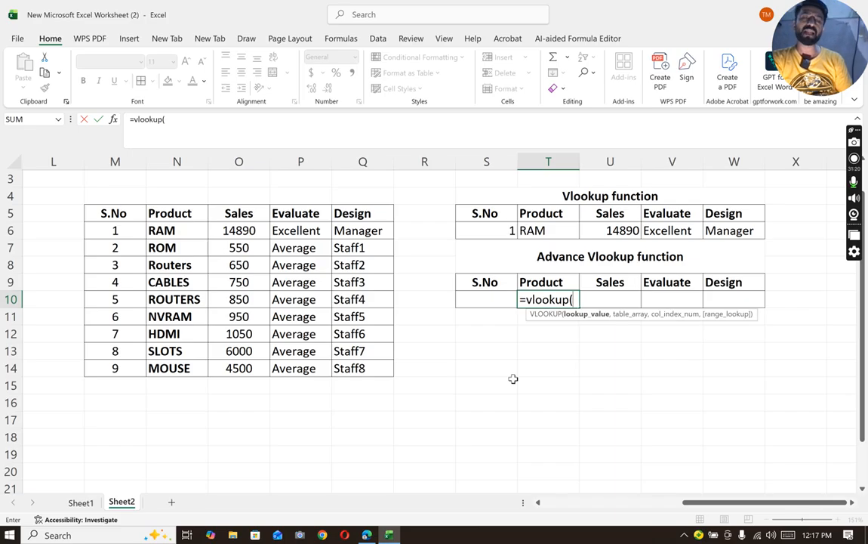
- Try S10 as the lookup value and M6:Q14 as the table array in the T10 formula
{"action": "left_click", "coordinate": [472, 297]}
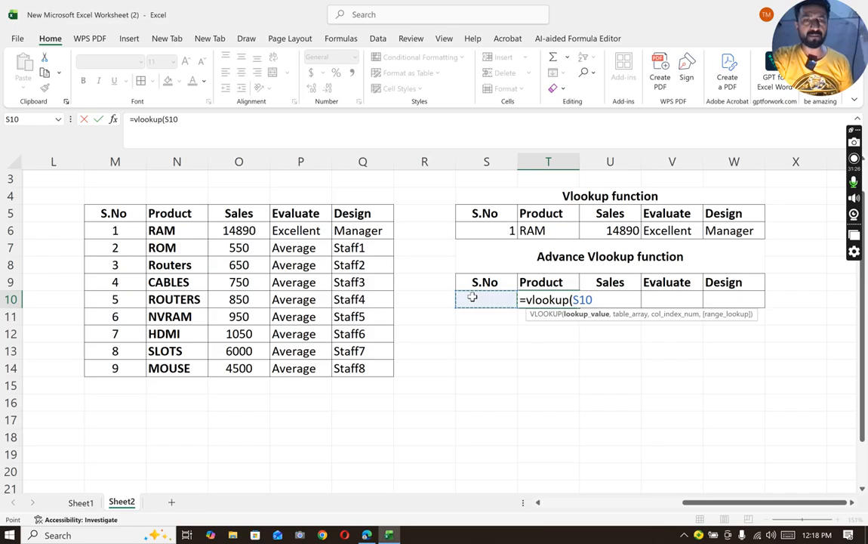
{"action": "type", "text": ","}
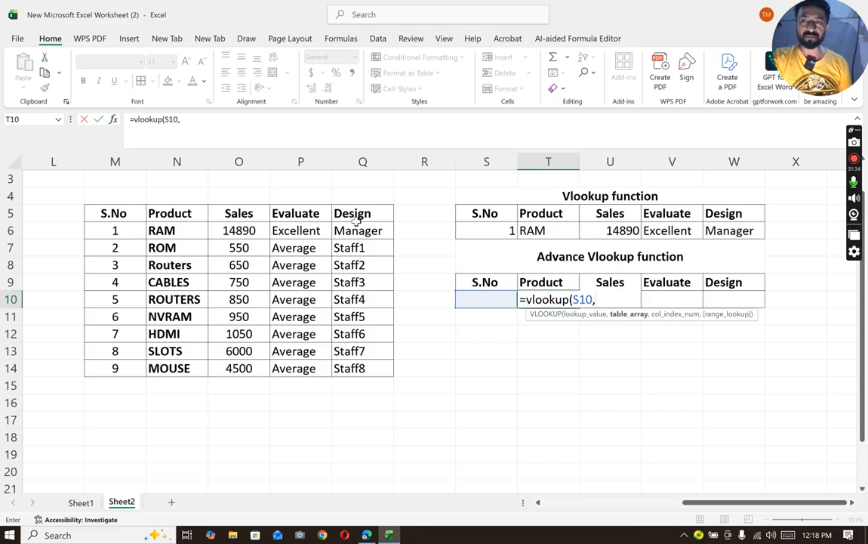
{"action": "left_click_drag", "start_coordinate": [105, 226], "coordinate": [371, 365]}
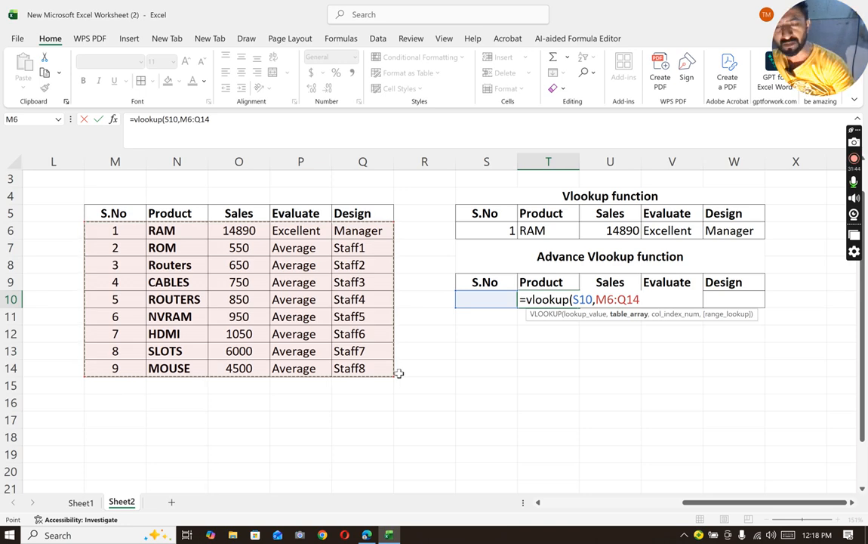
- Cycle the M6:Q14 table array through its absolute, mixed and relative reference forms, ending with relative references and a comma
{"action": "key", "text": "F4"}
{"action": "key", "text": "F4"}
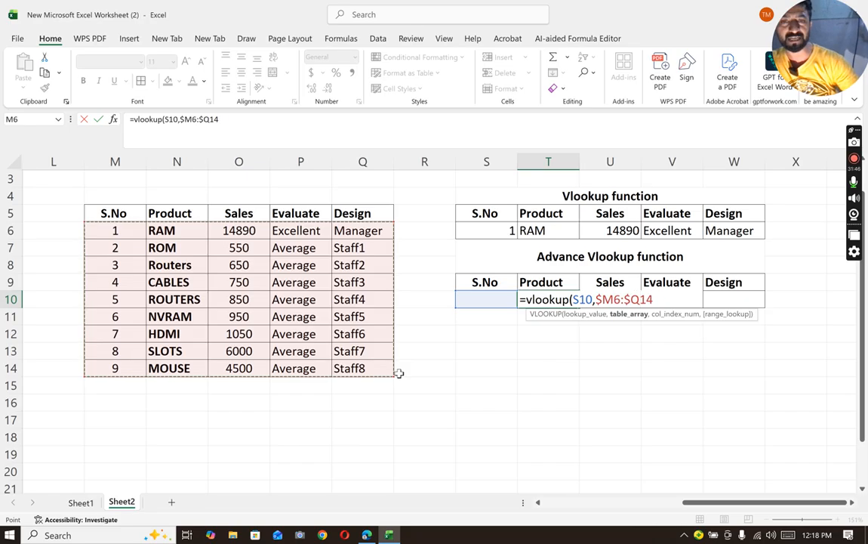
{"action": "key", "text": "F4"}
{"action": "key", "text": "F4"}
{"action": "key", "text": "F4"}
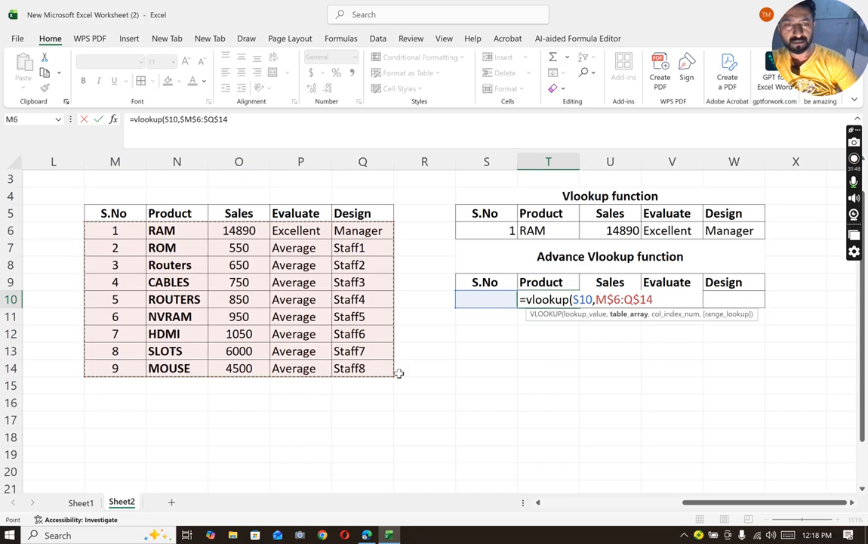
{"action": "key", "text": "F4"}
{"action": "key", "text": "F4"}
{"action": "key", "text": "F4"}
{"action": "key", "text": "F4"}
{"action": "key", "text": "F4"}
{"action": "key", "text": "F4"}
{"action": "key", "text": "F4"}
{"action": "key", "text": "F4"}
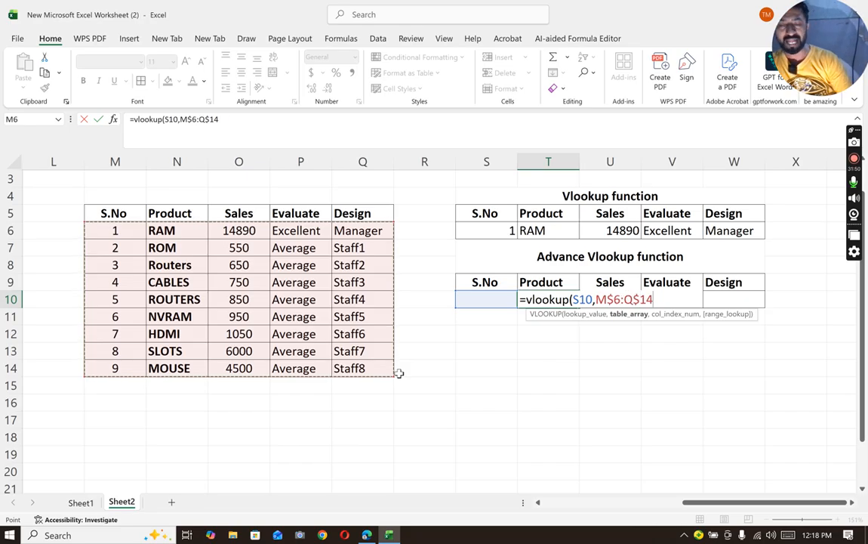
{"action": "key", "text": "F4"}
{"action": "key", "text": "F4"}
{"action": "key", "text": "F4"}
{"action": "key", "text": "F4"}
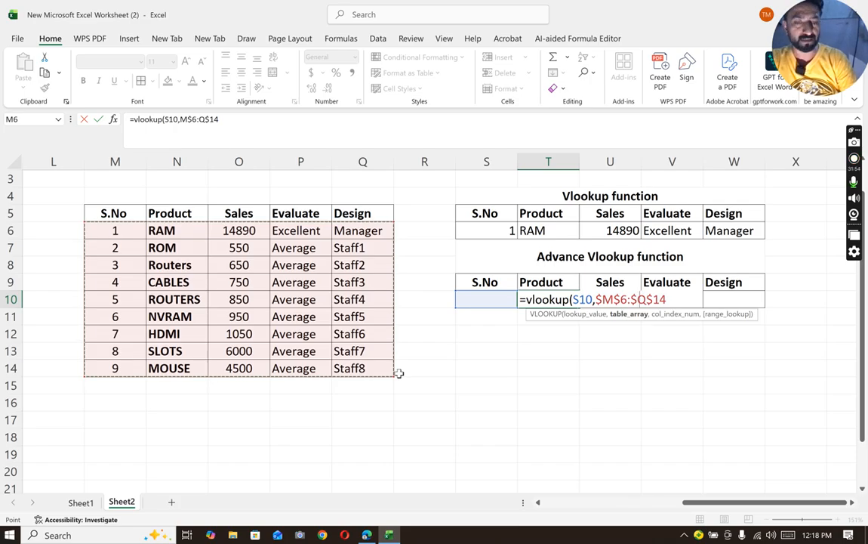
{"action": "key", "text": "F4"}
{"action": "key", "text": "F4"}
{"action": "key", "text": "F4"}
{"action": "type", "text": ","}
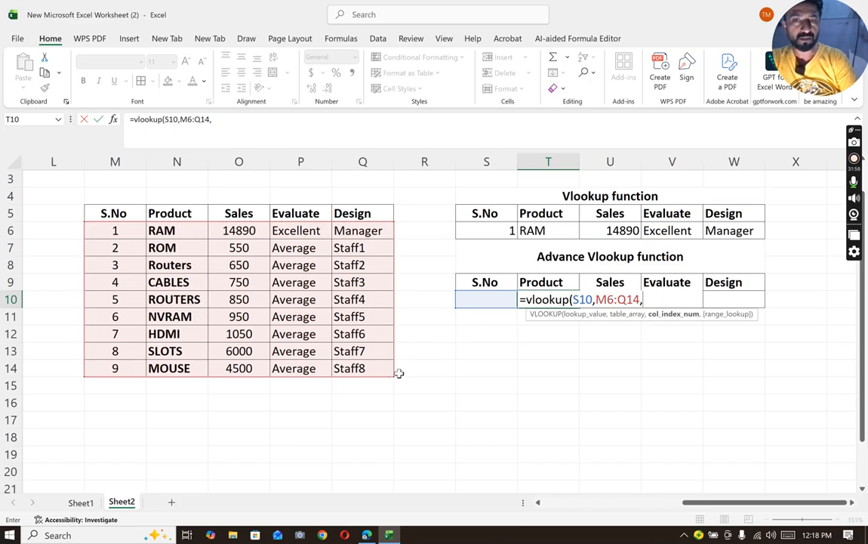
{"action": "key", "text": "Down"}
{"action": "key", "text": "Home"}
{"action": "key", "text": "Right"}
{"action": "key", "text": "Right"}
{"action": "key", "text": "Right"}
{"action": "key", "text": "Right"}
{"action": "key", "text": "Right"}
{"action": "key", "text": "Right"}
{"action": "key", "text": "Right"}
{"action": "key", "text": "Right"}
{"action": "key", "text": "Right"}
{"action": "key", "text": "Right"}
{"action": "key", "text": "Right"}
{"action": "key", "text": "Right"}
{"action": "key", "text": "Right"}
{"action": "key", "text": "Right"}
{"action": "key", "text": "Right"}
{"action": "key", "text": "Right"}
{"action": "key", "text": "Right"}
{"action": "key", "text": "Right"}
{"action": "key", "text": "Down"}
{"action": "key", "text": "Home"}
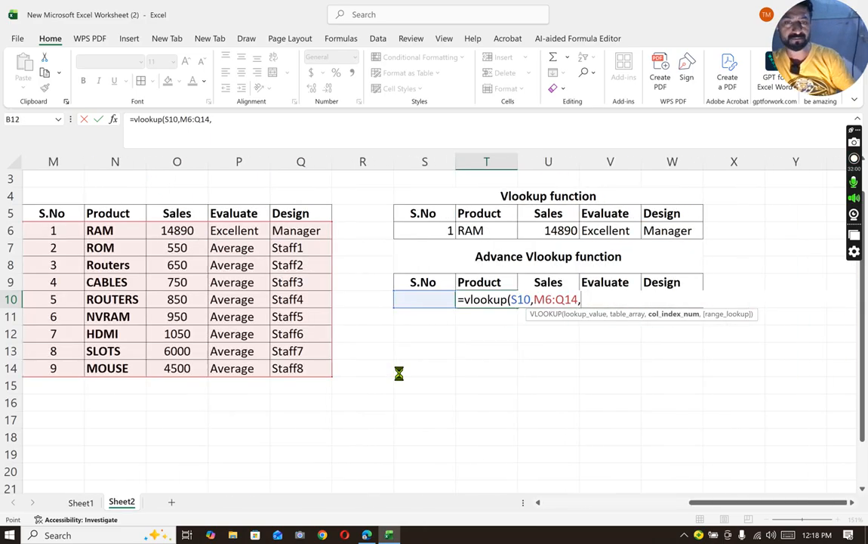
{"action": "key", "text": "Right"}
{"action": "key", "text": "Right"}
{"action": "key", "text": "Right"}
{"action": "key", "text": "Right"}
{"action": "key", "text": "Right"}
{"action": "key", "text": "Right"}
{"action": "key", "text": "Right"}
{"action": "key", "text": "Right"}
{"action": "key", "text": "Right"}
{"action": "key", "text": "Right"}
{"action": "key", "text": "Right"}
{"action": "key", "text": "Right"}
{"action": "key", "text": "Right"}
{"action": "key", "text": "Right"}
{"action": "key", "text": "Right"}
{"action": "key", "text": "Right"}
{"action": "key", "text": "Right"}
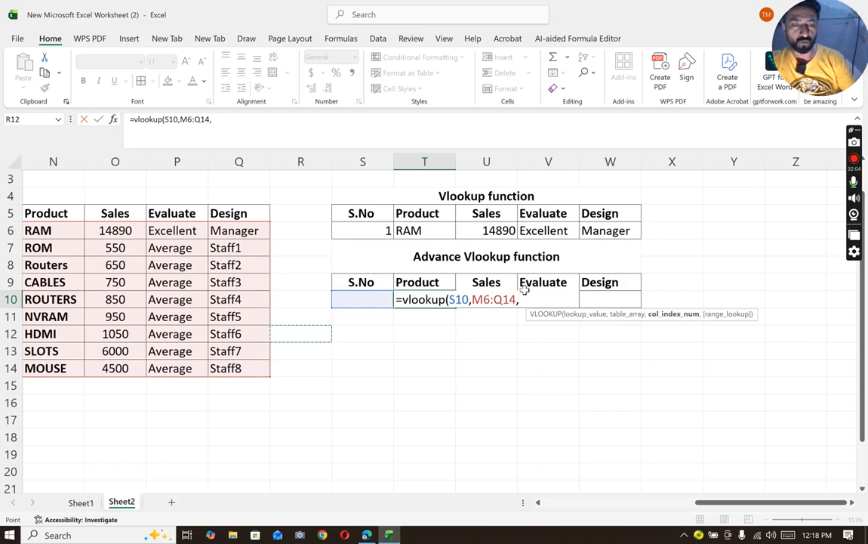
{"action": "key", "text": "Up"}
{"action": "key", "text": "Home"}
{"action": "key", "text": "Right"}
{"action": "key", "text": "Right"}
{"action": "key", "text": "Right"}
{"action": "key", "text": "Right"}
{"action": "key", "text": "Right"}
{"action": "key", "text": "Right"}
{"action": "key", "text": "Right"}
{"action": "key", "text": "Right"}
{"action": "key", "text": "Right"}
{"action": "key", "text": "Right"}
{"action": "key", "text": "Right"}
{"action": "key", "text": "Right"}
{"action": "key", "text": "Right"}
{"action": "key", "text": "Right"}
{"action": "key", "text": "Right"}
{"action": "key", "text": "Right"}
{"action": "key", "text": "Right"}
{"action": "key", "text": "Right"}
{"action": "key", "text": "Right"}
{"action": "left_click", "coordinate": [665, 417]}
{"action": "key", "text": "Up"}
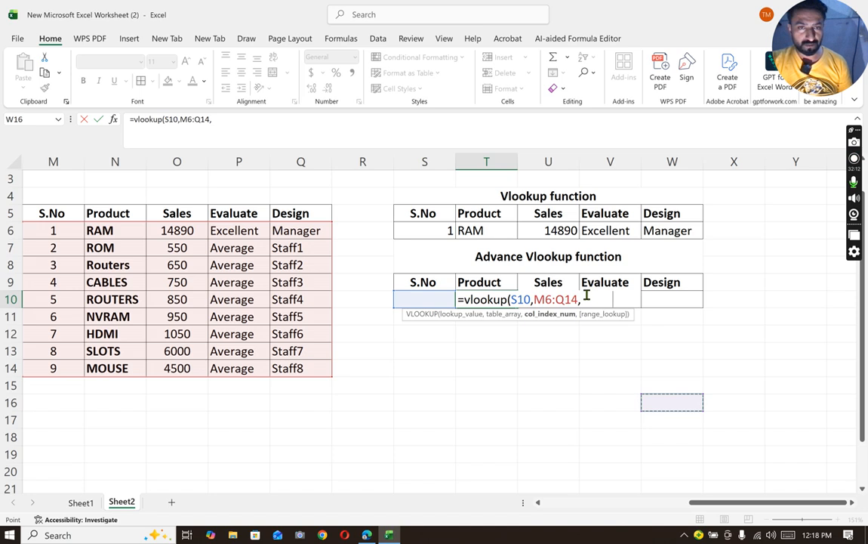
{"action": "left_click", "coordinate": [587, 298]}
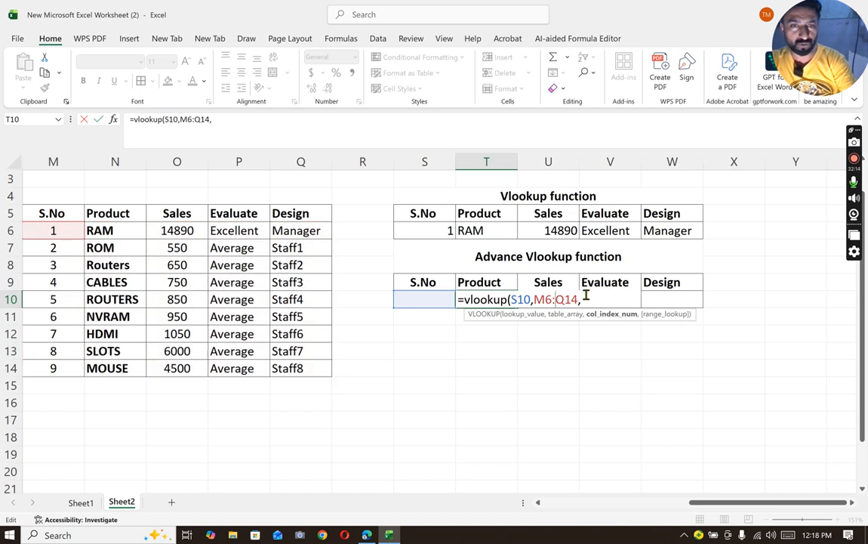
- Delete the lookup value and table array from the T10 formula, leaving only the opening of VLOOKUP
{"action": "key", "text": "BackSpace"}
{"action": "key", "text": "BackSpace"}
{"action": "key", "text": "BackSpace"}
{"action": "key", "text": "BackSpace"}
{"action": "key", "text": "BackSpace"}
{"action": "key", "text": "BackSpace"}
{"action": "key", "text": "BackSpace"}
{"action": "key", "text": "BackSpace"}
{"action": "key", "text": "BackSpace"}
{"action": "key", "text": "BackSpace"}
{"action": "key", "text": "BackSpace"}
{"action": "type", "text": "$S"}
{"action": "key", "text": "BackSpace"}
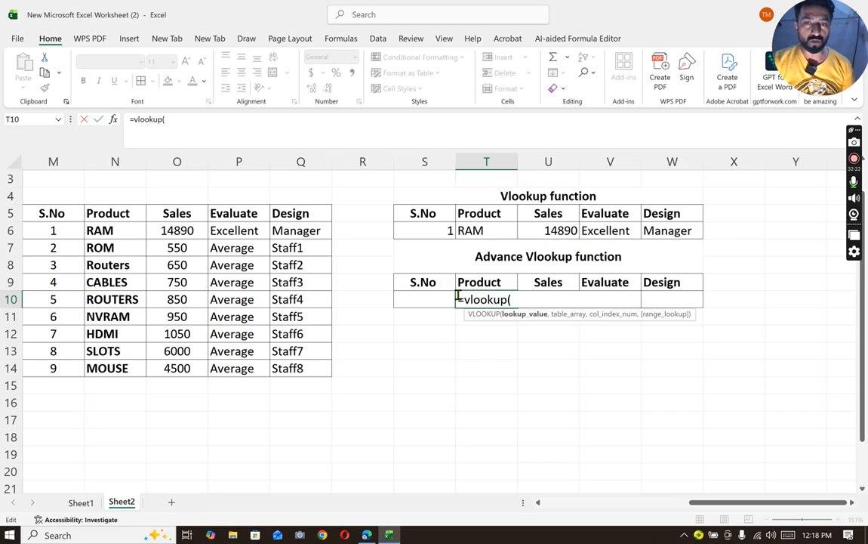
- Try S10 as the lookup value with its column locked as $S10
{"action": "left_click", "coordinate": [428, 300]}
{"action": "key", "text": "F4"}
{"action": "key", "text": "BackSpace"}
{"action": "key", "text": "BackSpace"}
{"action": "key", "text": "BackSpace"}
{"action": "key", "text": "BackSpace"}
{"action": "key", "text": "BackSpace"}
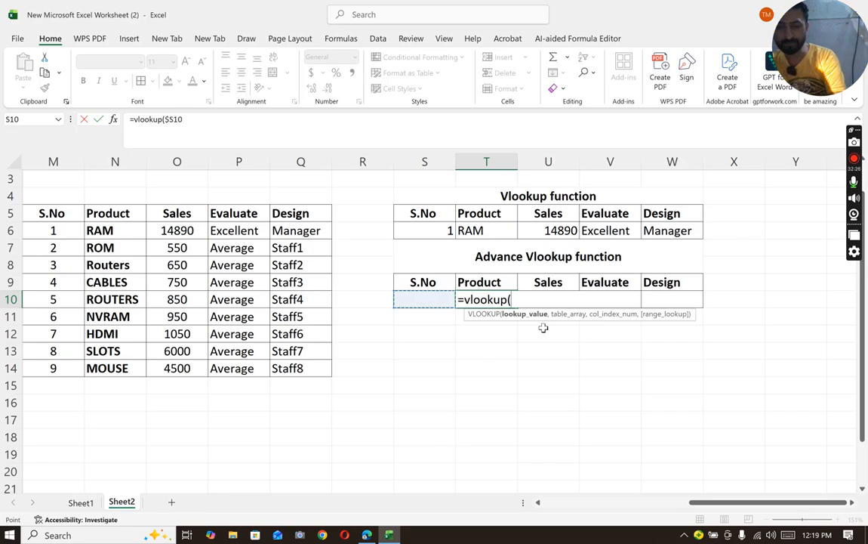
{"action": "type", "text": "$S10"}
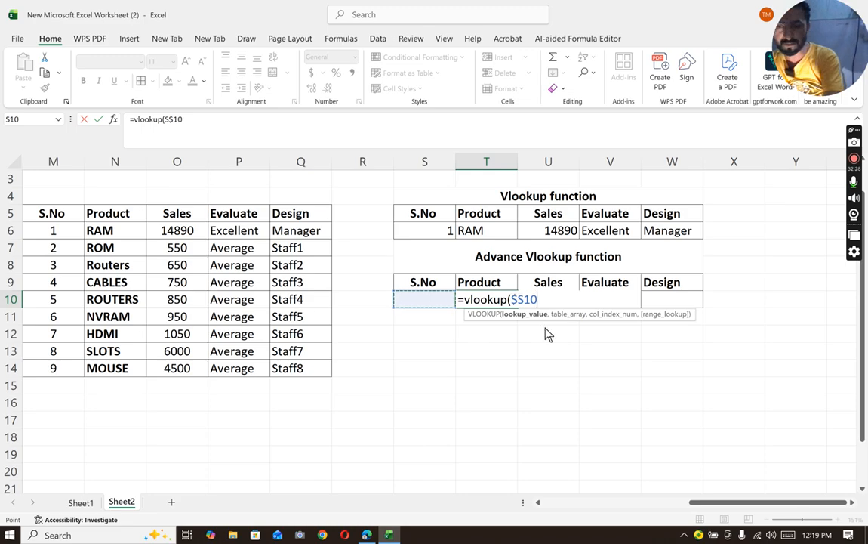
{"action": "key", "text": "F1"}
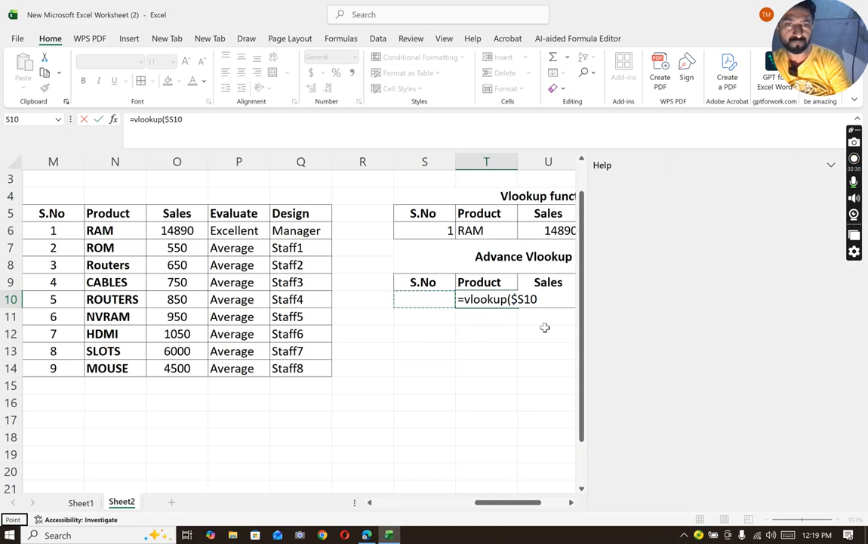
{"action": "left_click", "coordinate": [831, 165]}
{"action": "left_click", "coordinate": [264, 438]}
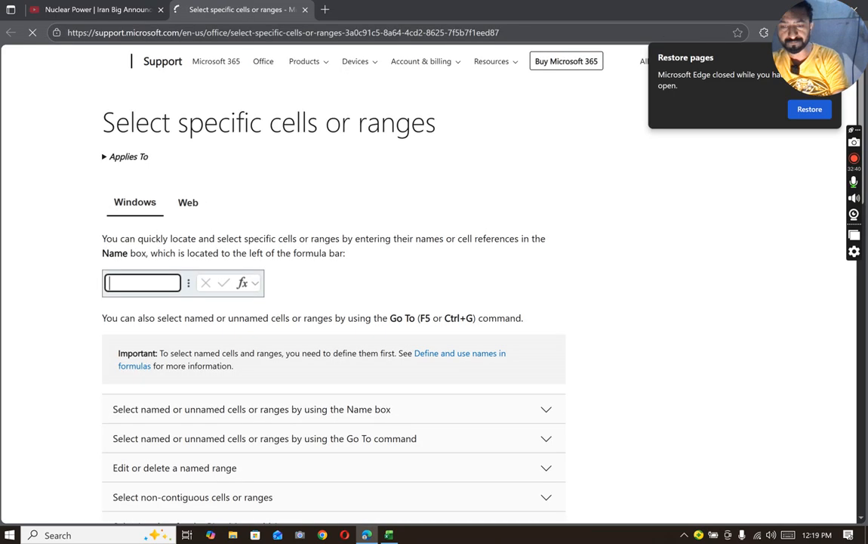
{"action": "key", "text": "super+d"}
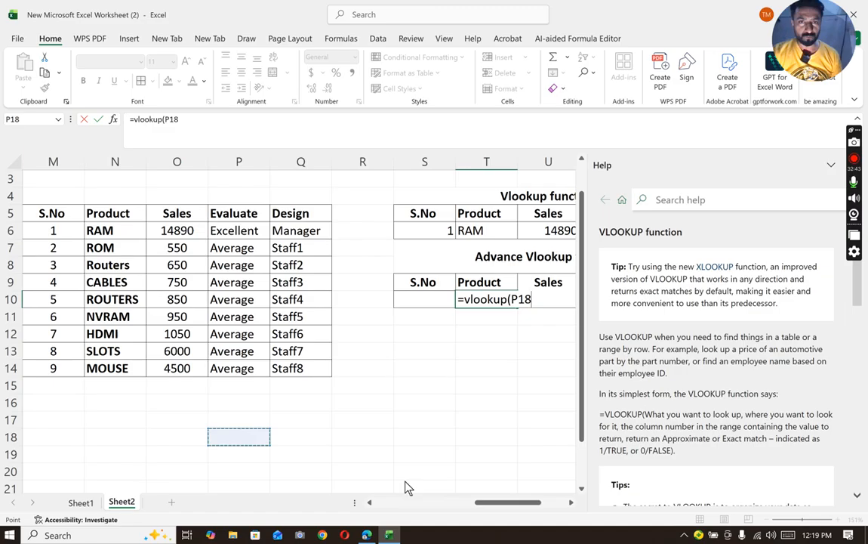
{"action": "left_click", "coordinate": [389, 534]}
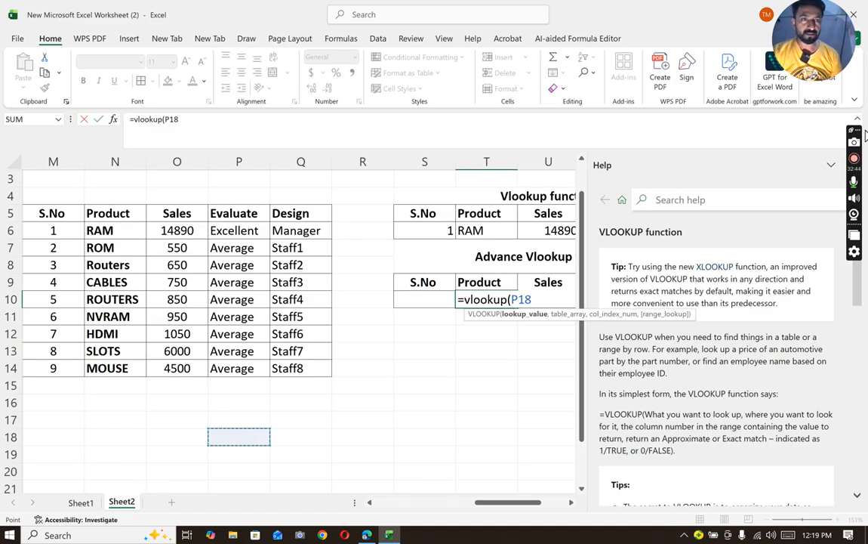
{"action": "left_click", "coordinate": [831, 165]}
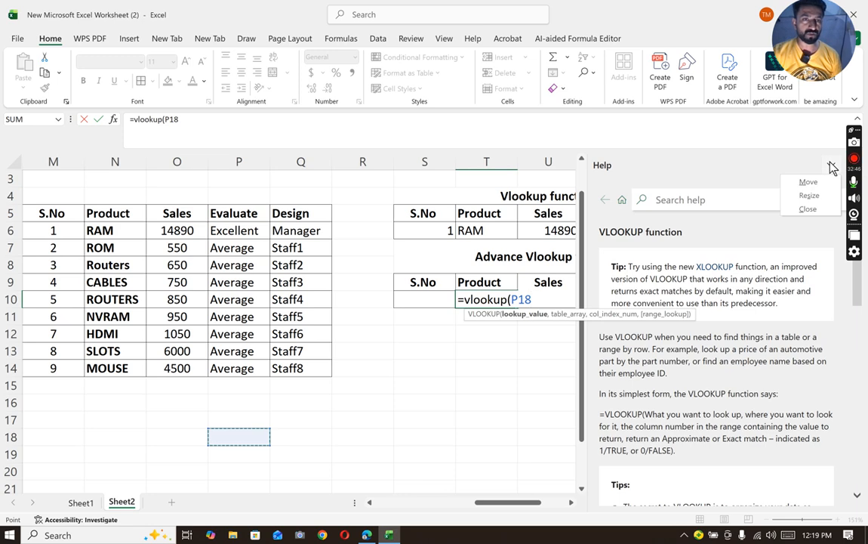
{"action": "left_click", "coordinate": [832, 167]}
{"action": "left_click", "coordinate": [833, 167]}
{"action": "left_click", "coordinate": [809, 210]}
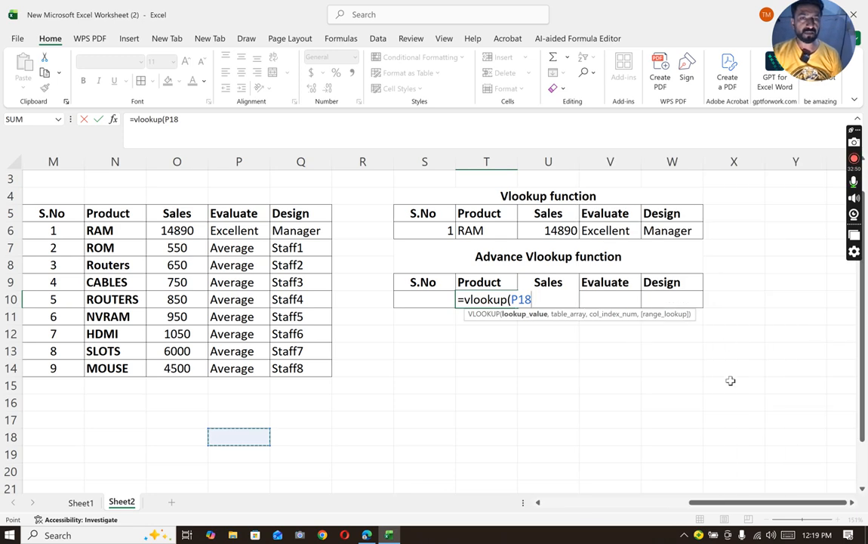
- Remove the stray cell reference from the T10 formula so the VLOOKUP has no arguments
{"action": "left_click", "coordinate": [529, 369]}
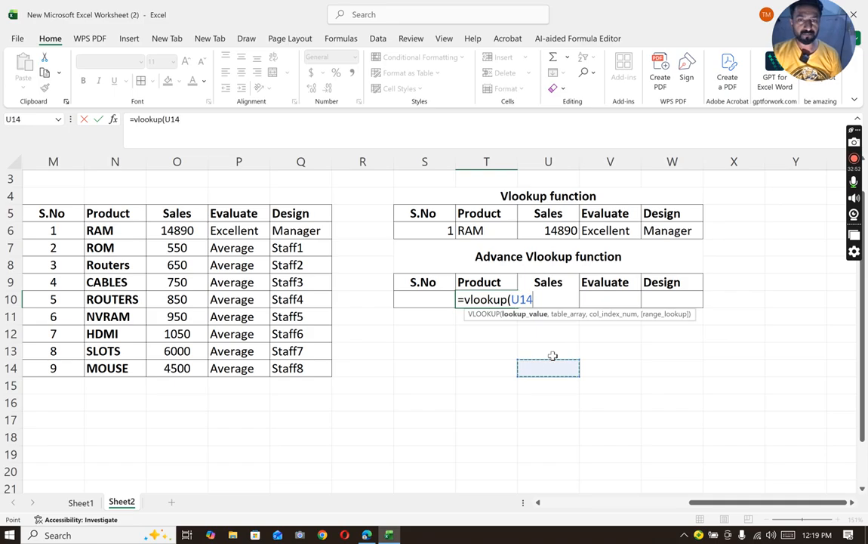
{"action": "key", "text": "BackSpace"}
{"action": "key", "text": "BackSpace"}
{"action": "key", "text": "BackSpace"}
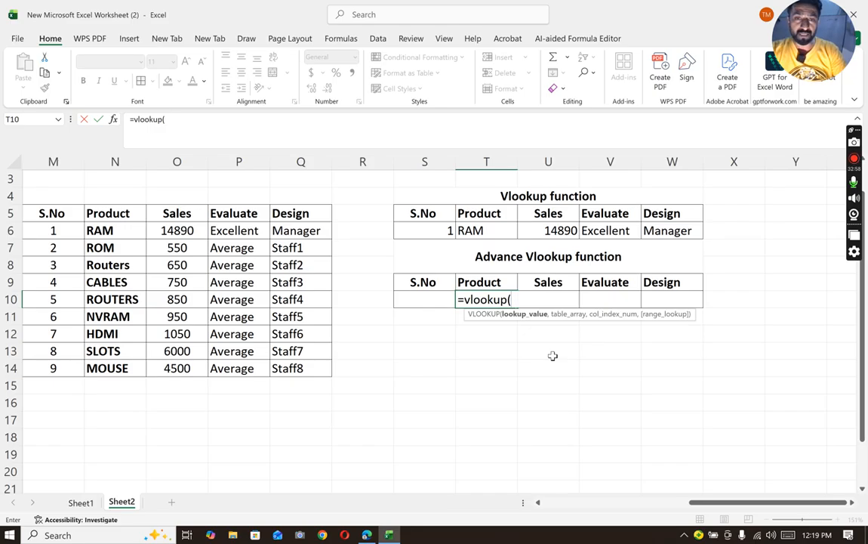
- Set the T10 VLOOKUP's lookup value to S10 and its table array to the absolute range $M$6:$Q$14
{"action": "left_click", "coordinate": [441, 296]}
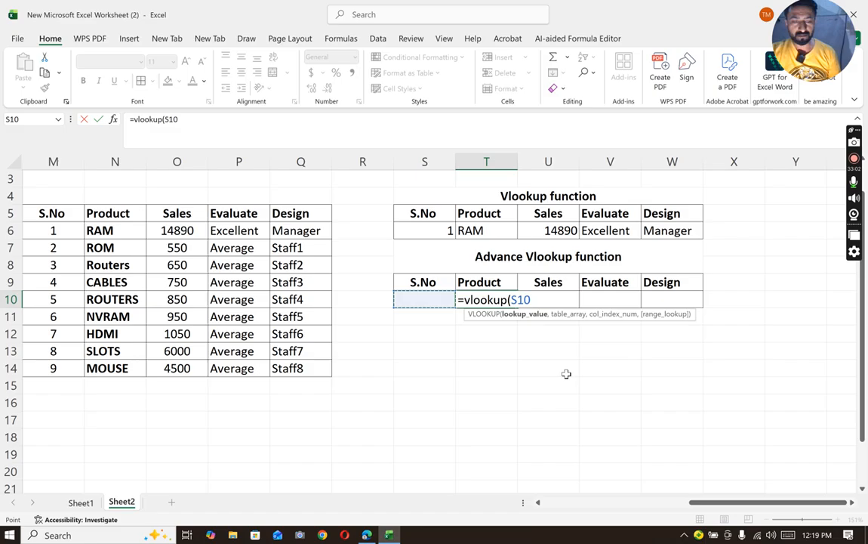
{"action": "type", "text": ","}
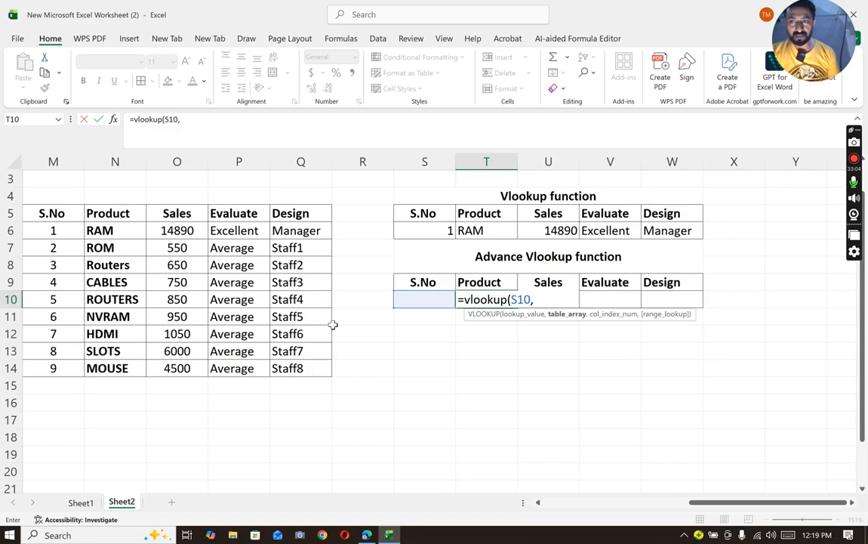
{"action": "left_click_drag", "start_coordinate": [57, 232], "coordinate": [287, 363]}
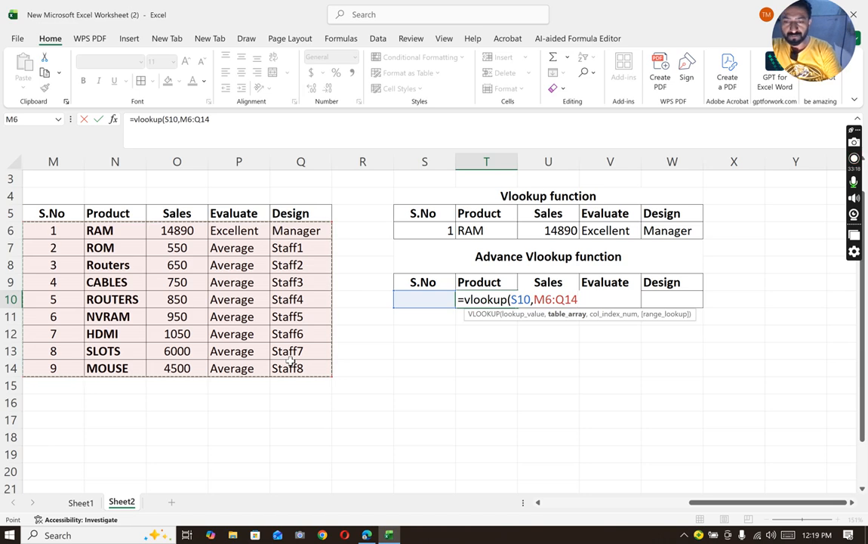
{"action": "key", "text": "F4"}
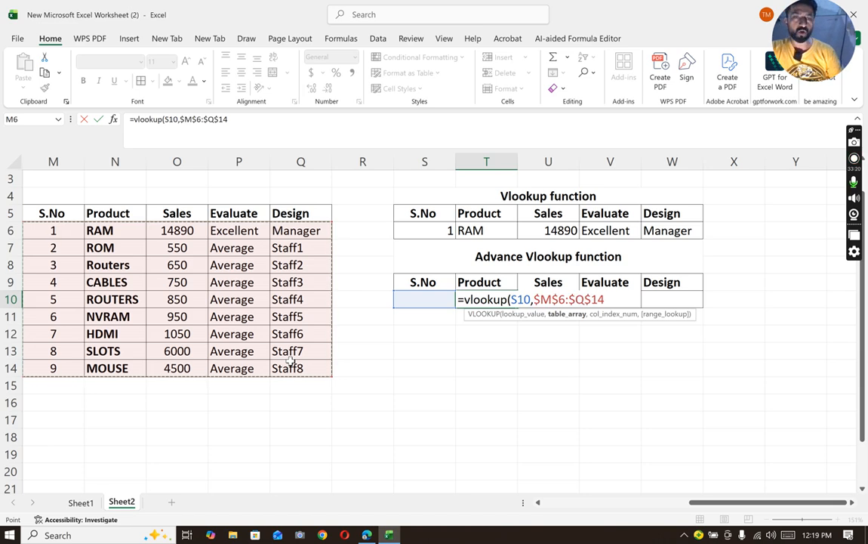
{"action": "type", "text": ","}
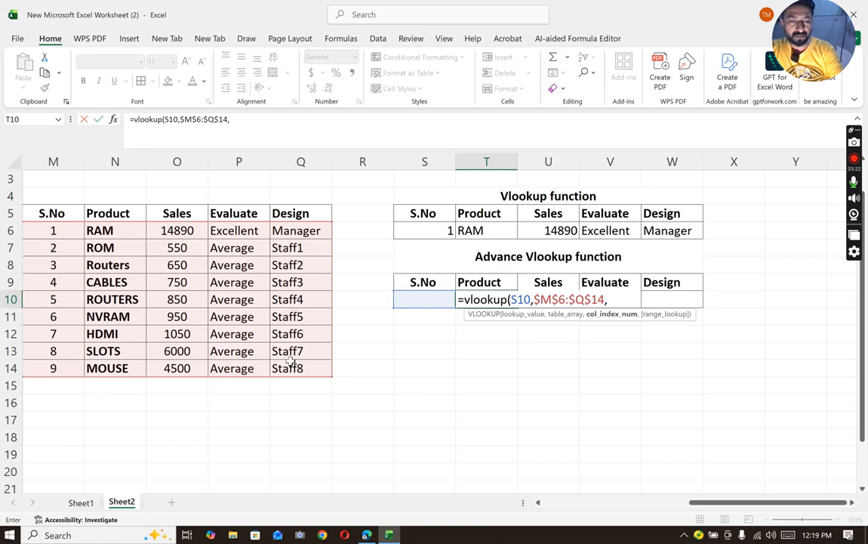
{"action": "type", "text": "{"}
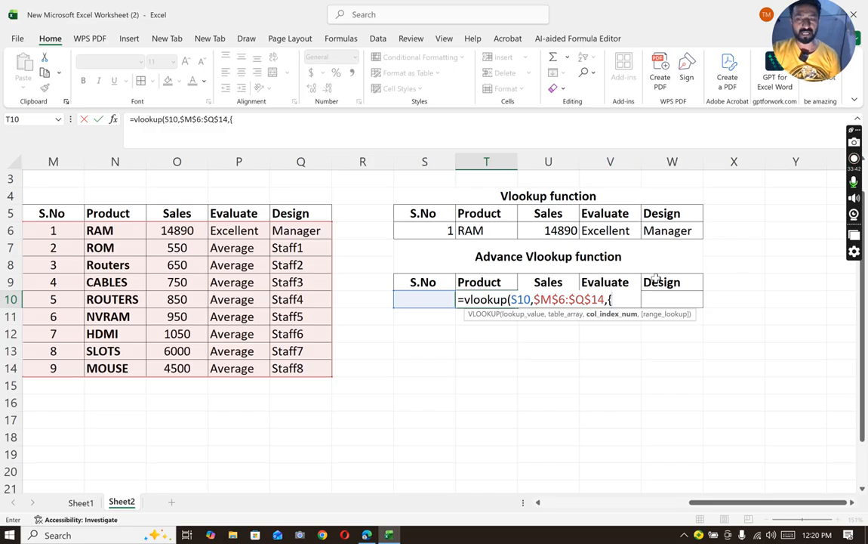
- Complete the T10 VLOOKUP with the column index array {2,3,4,5} and exact match 0, and enter the formula
{"action": "type", "text": "2,"}
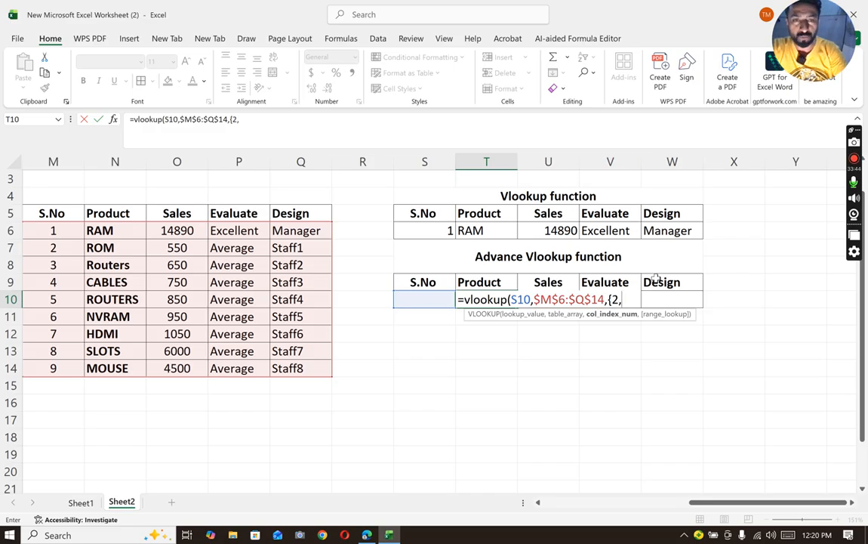
{"action": "type", "text": "3,"}
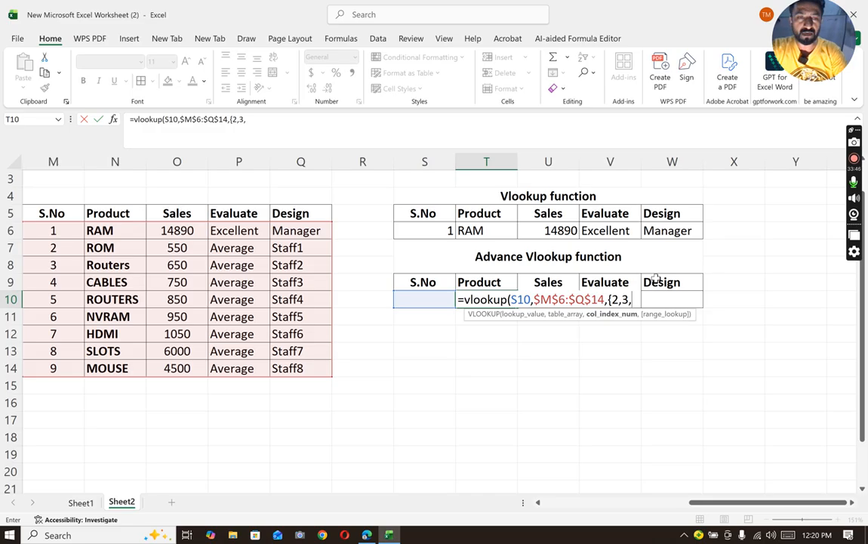
{"action": "type", "text": "4,5"}
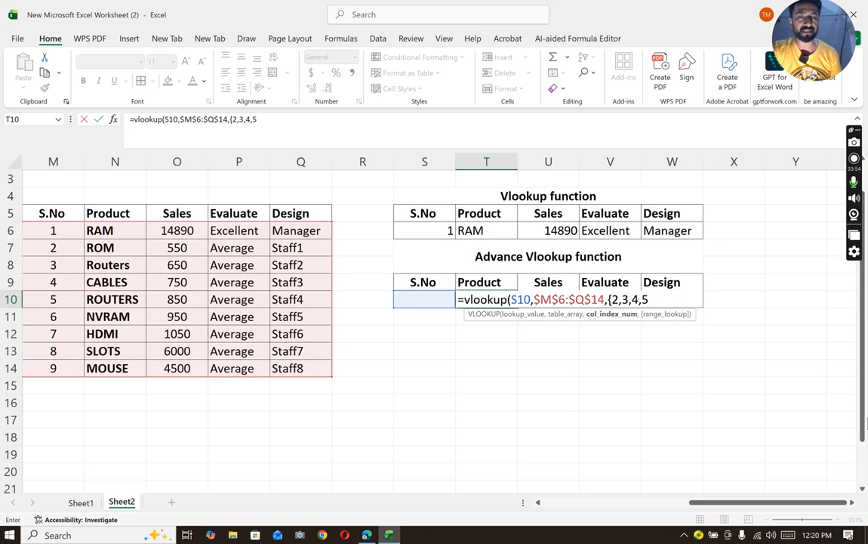
{"action": "type", "text": "}"}
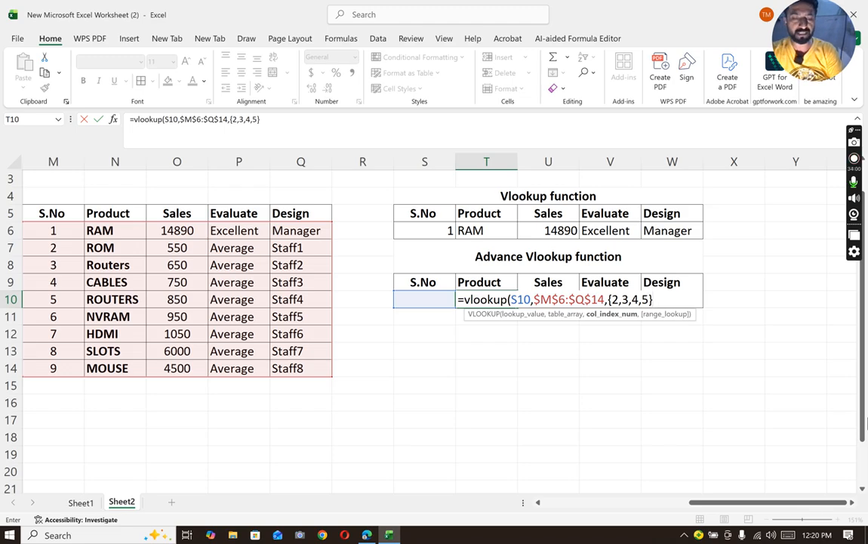
{"action": "type", "text": ",0"}
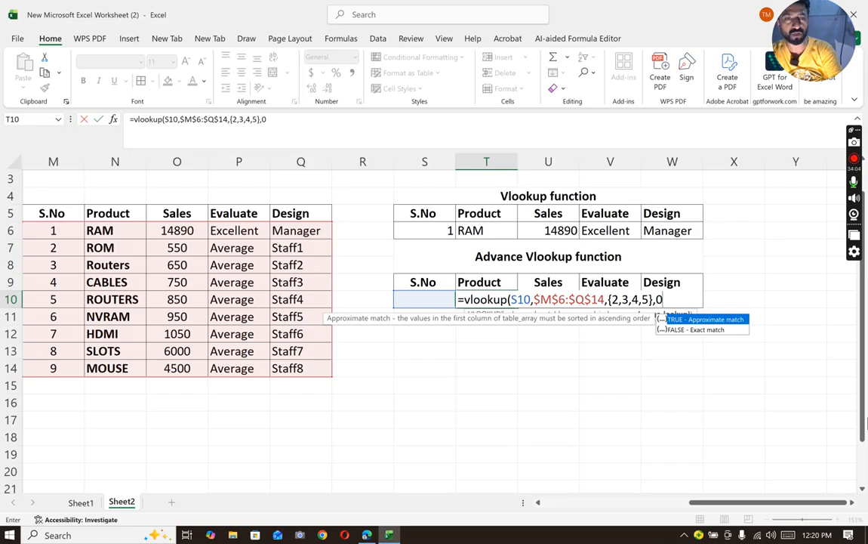
{"action": "type", "text": ")"}
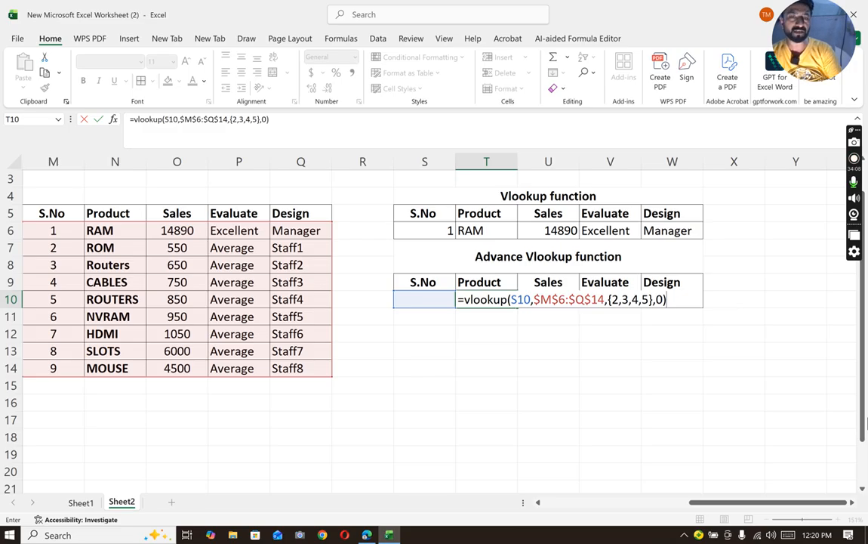
{"action": "key", "text": "Return"}
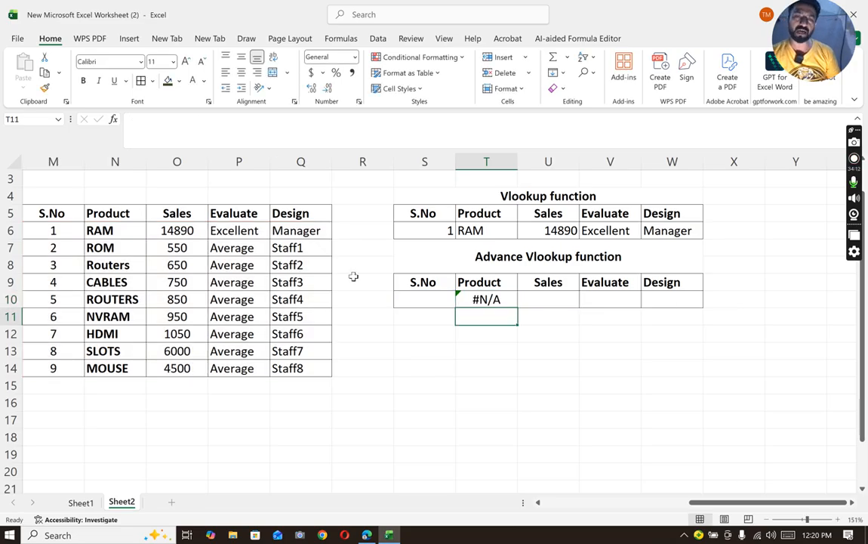
- Test the advanced lookup by entering S.No 1 in S10 and replacing it with 2
{"action": "left_click", "coordinate": [427, 301]}
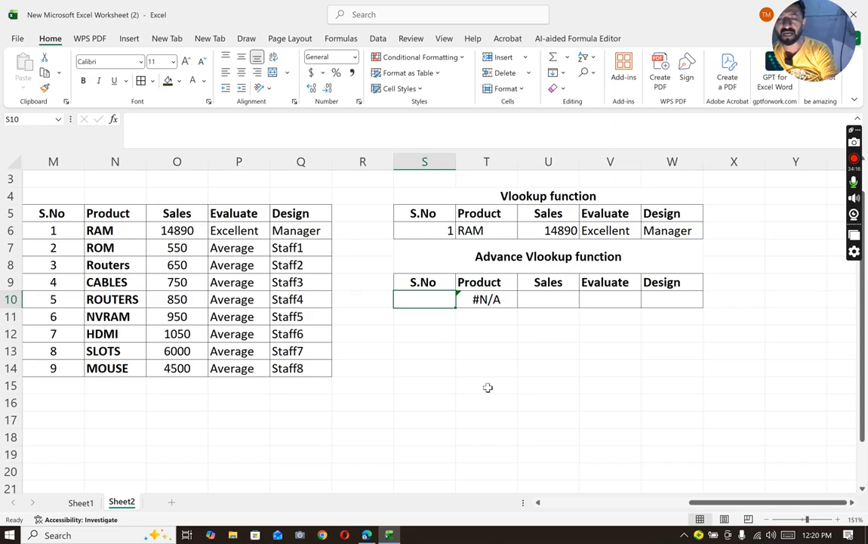
{"action": "type", "text": "1"}
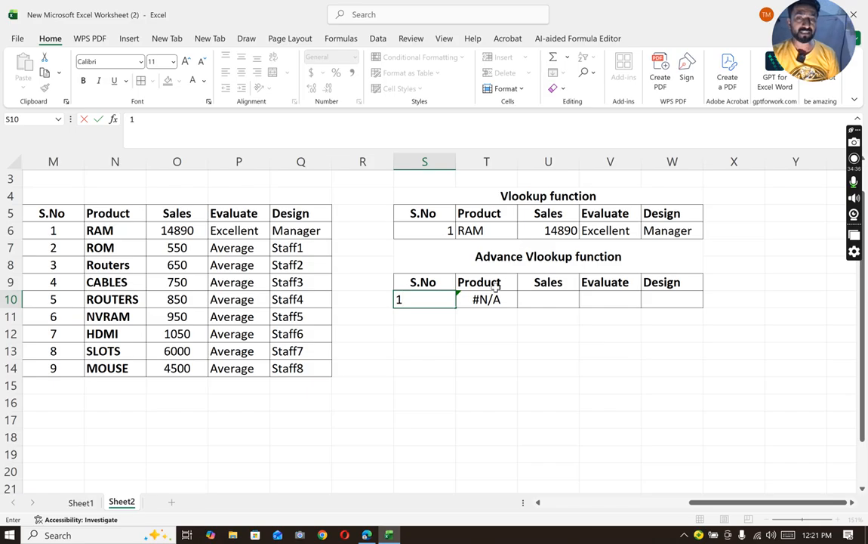
{"action": "left_click", "coordinate": [487, 317]}
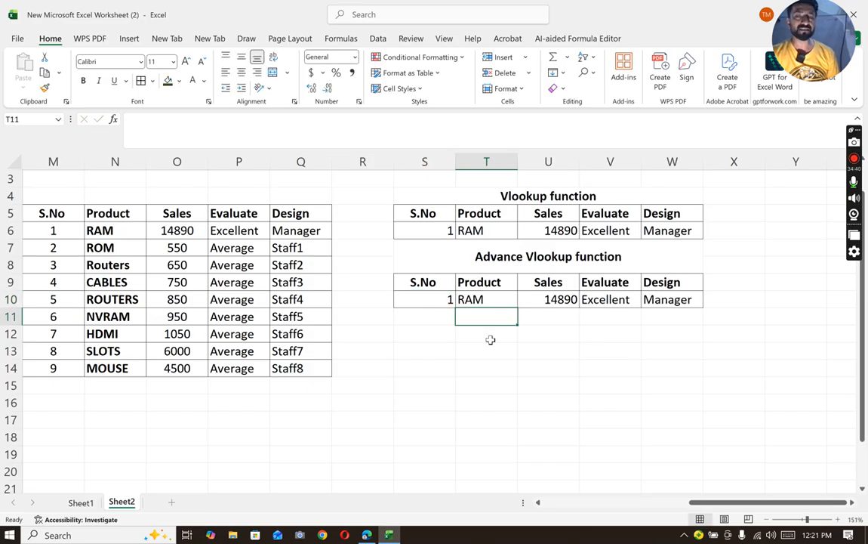
{"action": "left_click", "coordinate": [446, 299]}
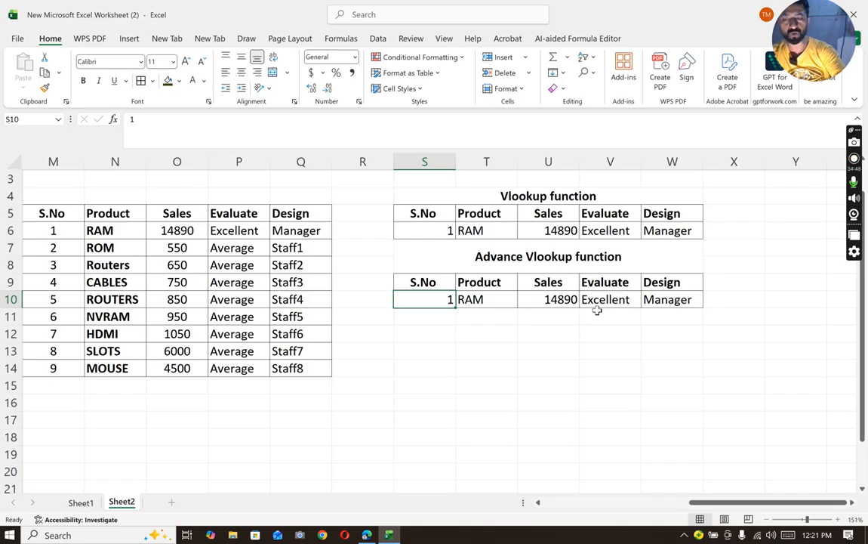
{"action": "type", "text": "2"}
{"action": "key", "text": "Return"}
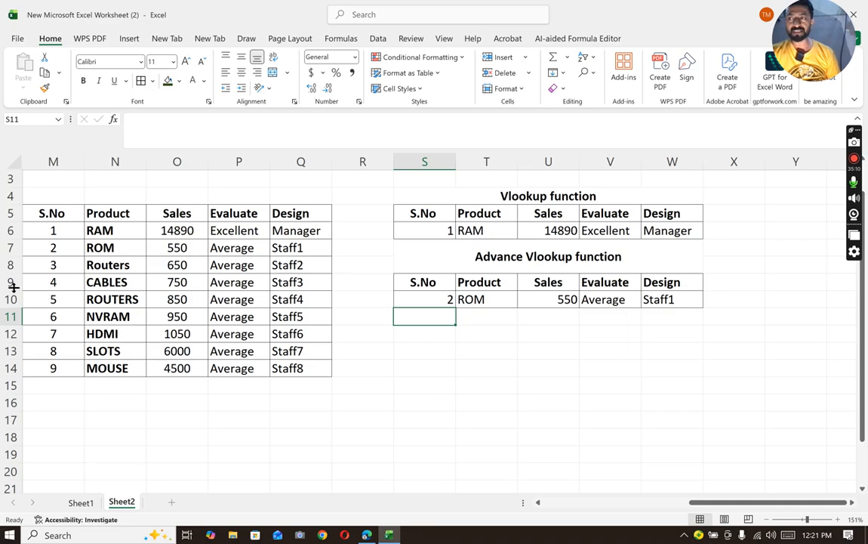
- Copy the product table M5:Q14 into a new worksheet, starting at cell D6
{"action": "left_click_drag", "start_coordinate": [45, 214], "coordinate": [302, 366]}
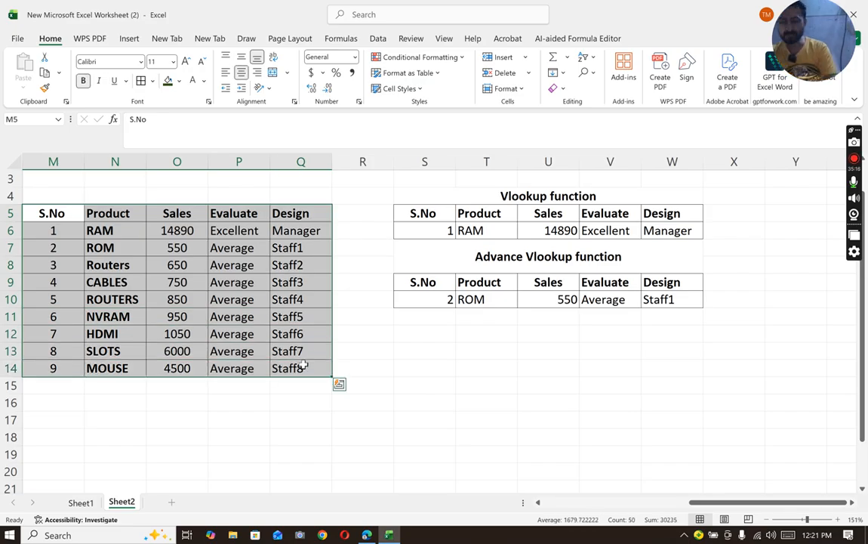
{"action": "key", "text": "ctrl+c"}
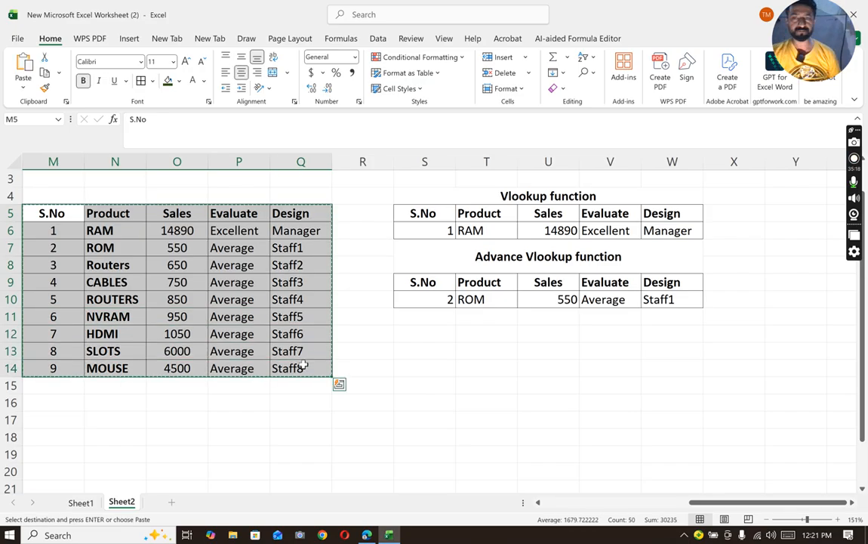
{"action": "left_click", "coordinate": [171, 501]}
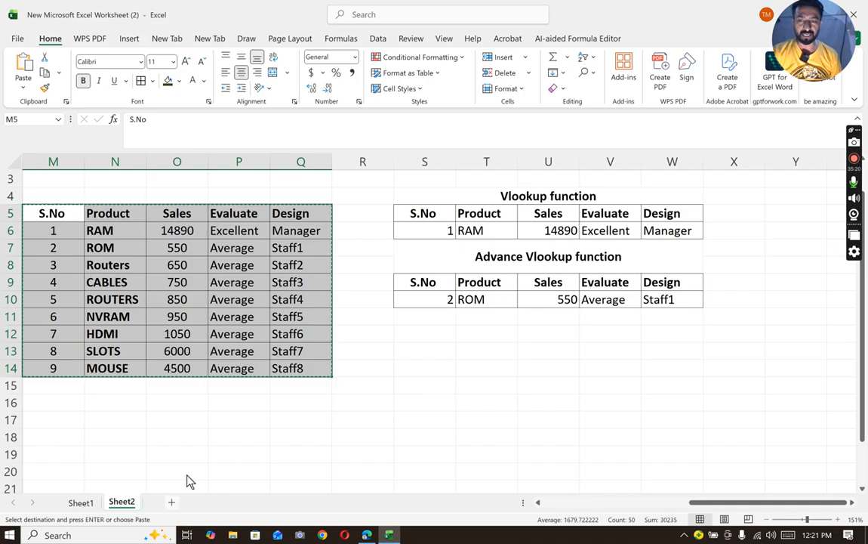
{"action": "left_click", "coordinate": [160, 225]}
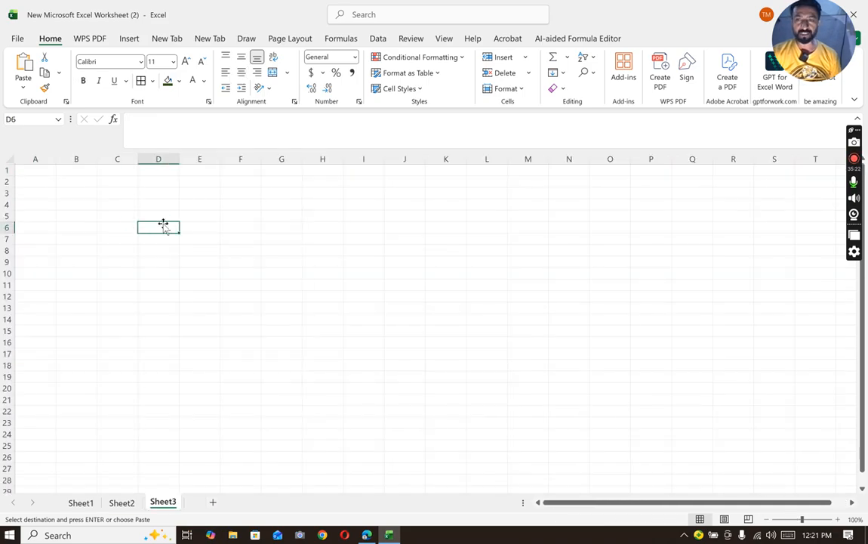
{"action": "key", "text": "ctrl+v"}
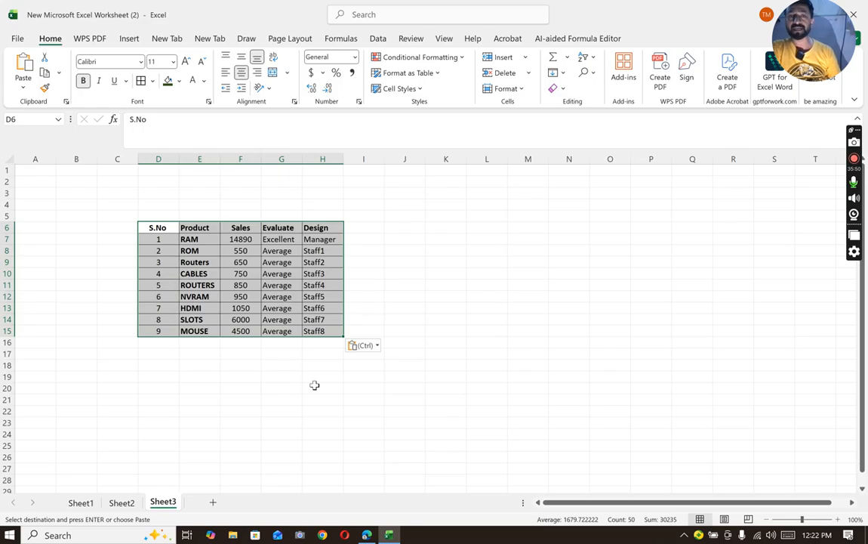
- Enter the labels S.No in L6 and sales in L7, beside the copied table on Sheet3
{"action": "left_click", "coordinate": [493, 230]}
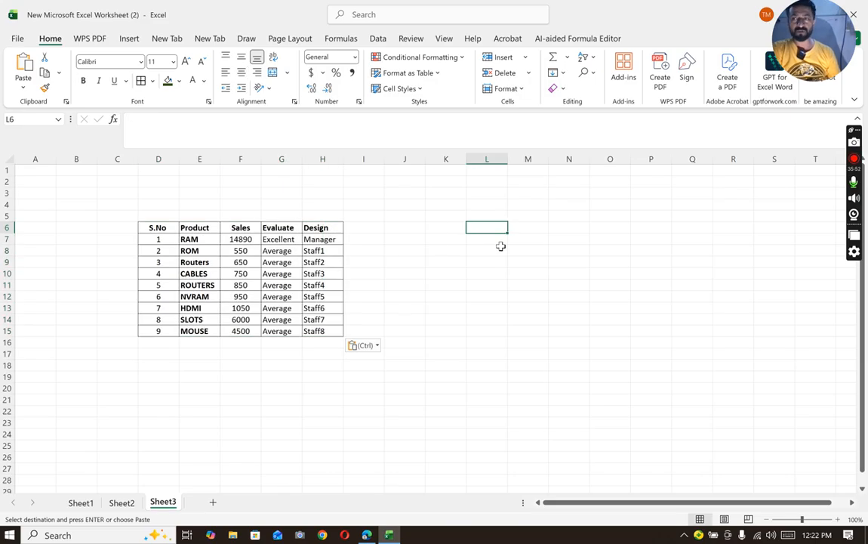
{"action": "type", "text": "]"}
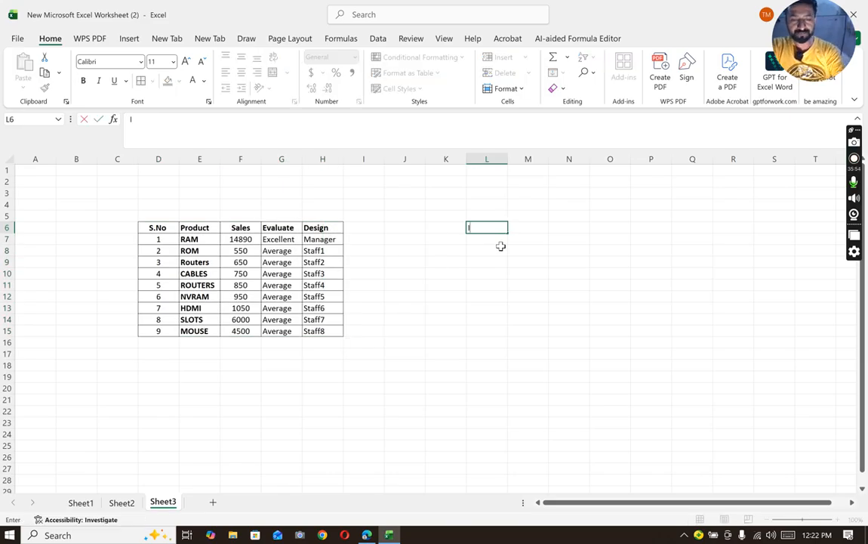
{"action": "key", "text": "BackSpace"}
{"action": "type", "text": "S."}
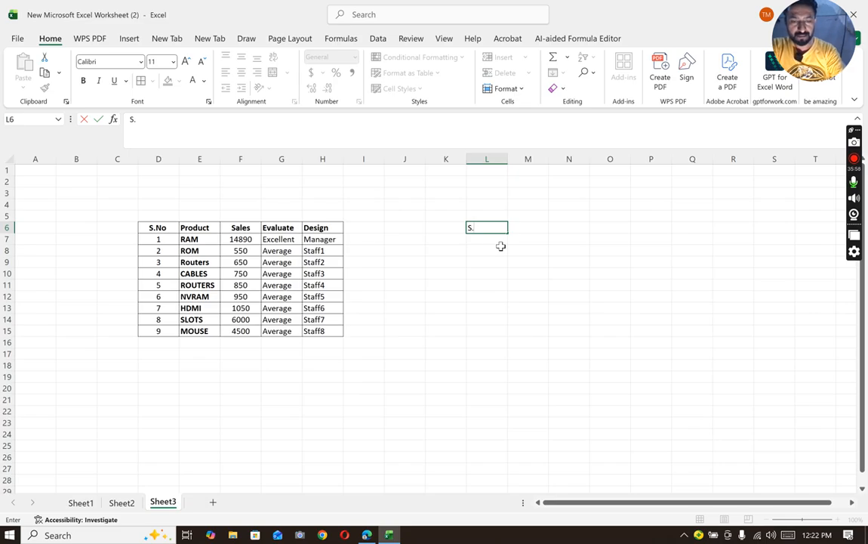
{"action": "type", "text": "No"}
{"action": "key", "text": "Return"}
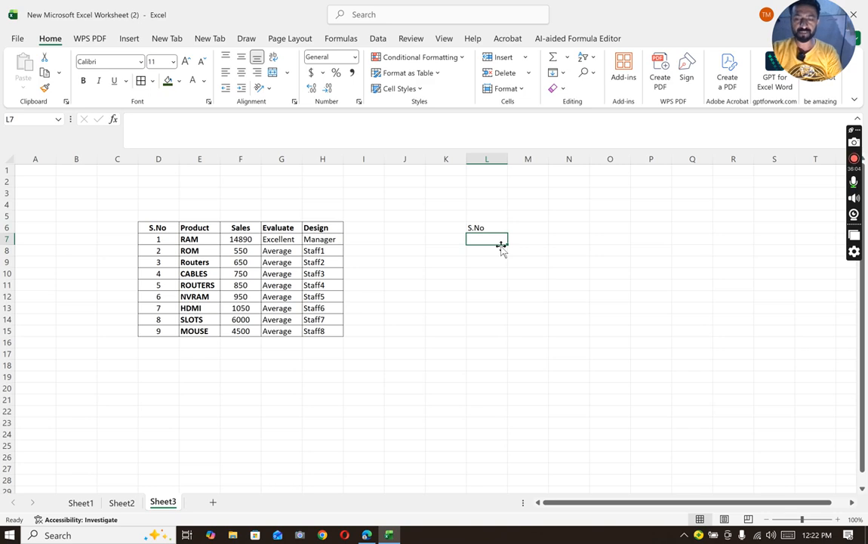
{"action": "type", "text": "saleds"}
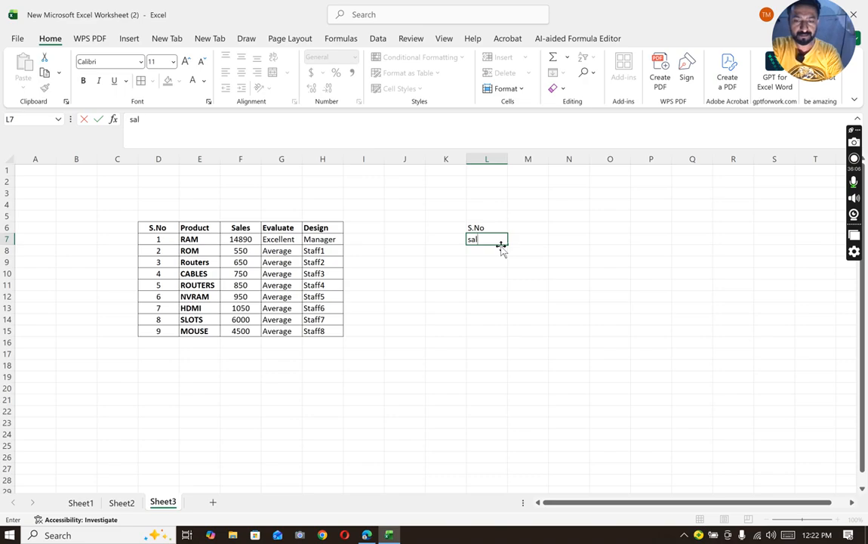
{"action": "key", "text": "BackSpace"}
{"action": "key", "text": "BackSpace"}
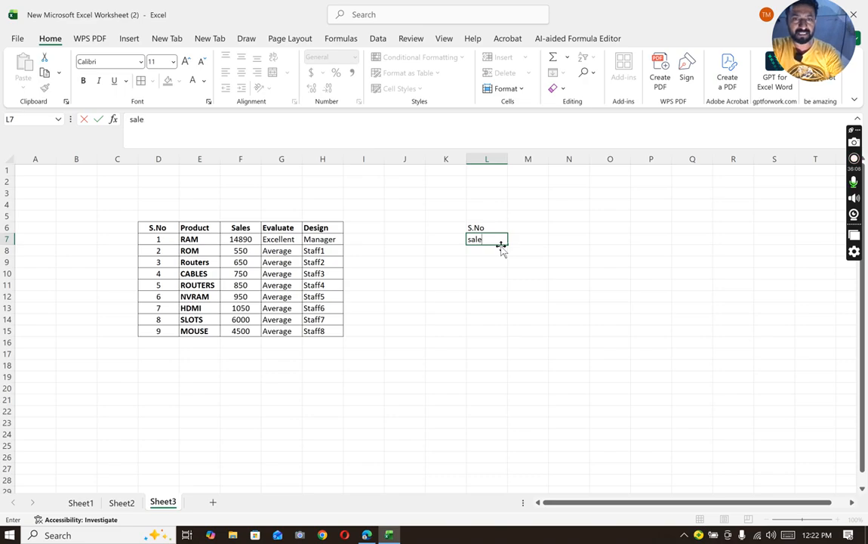
{"action": "type", "text": "s"}
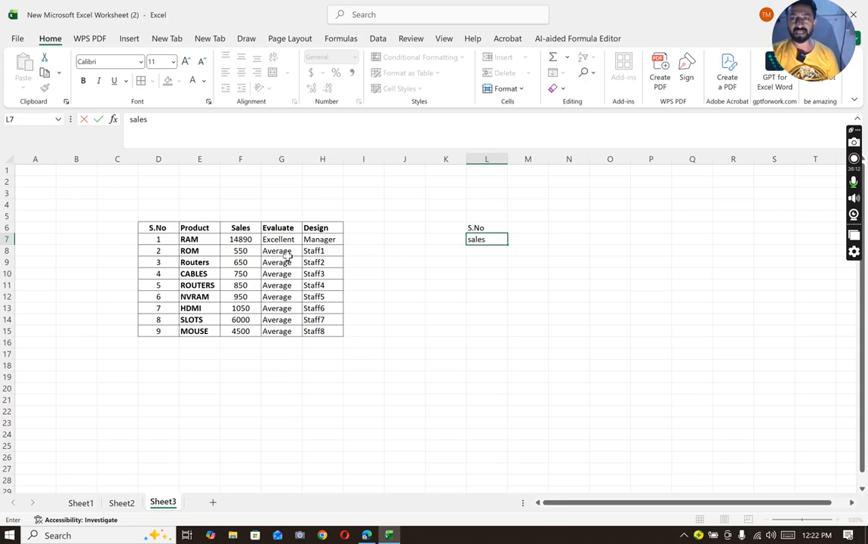
- Copy the whole product table D6:H15 on Sheet3, including its headers
{"action": "left_click_drag", "start_coordinate": [153, 227], "coordinate": [328, 328]}
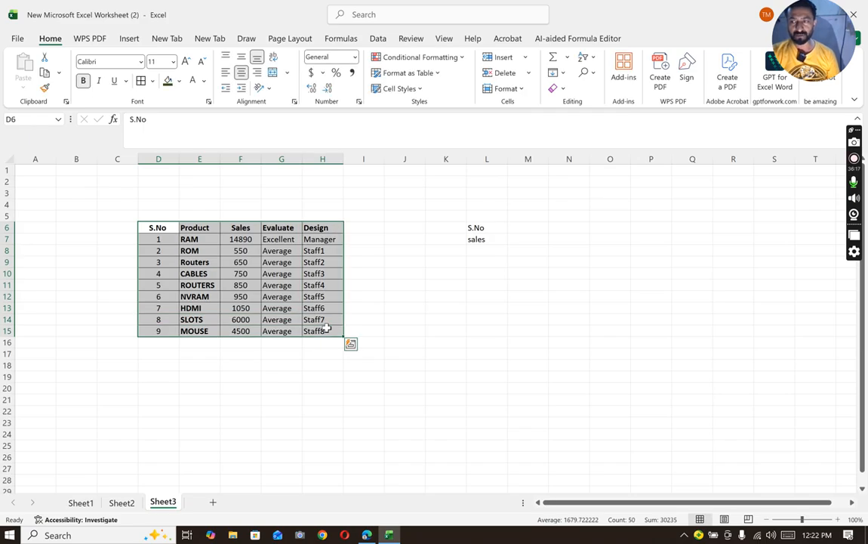
{"action": "right_click", "coordinate": [281, 276]}
{"action": "left_click", "coordinate": [312, 201]}
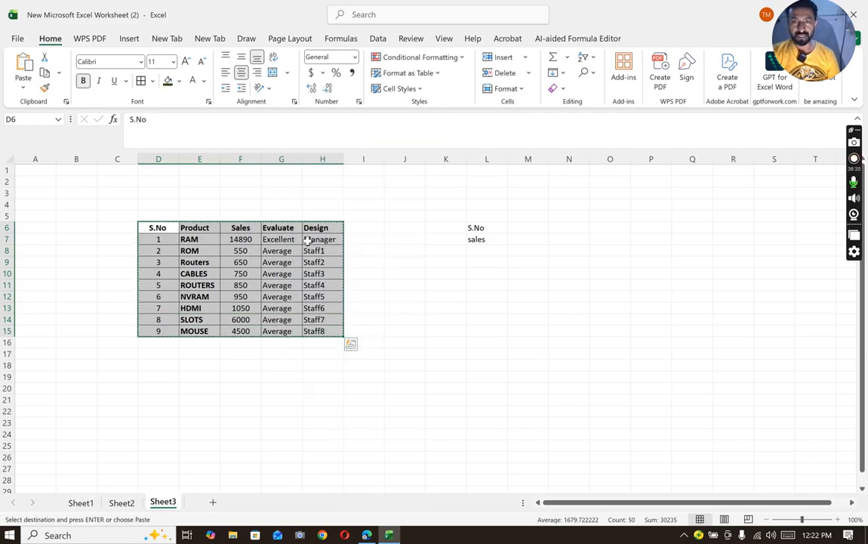
- Examine the paste variants offered for the copied table, close them without pasting, and select N12
{"action": "right_click", "coordinate": [289, 262]}
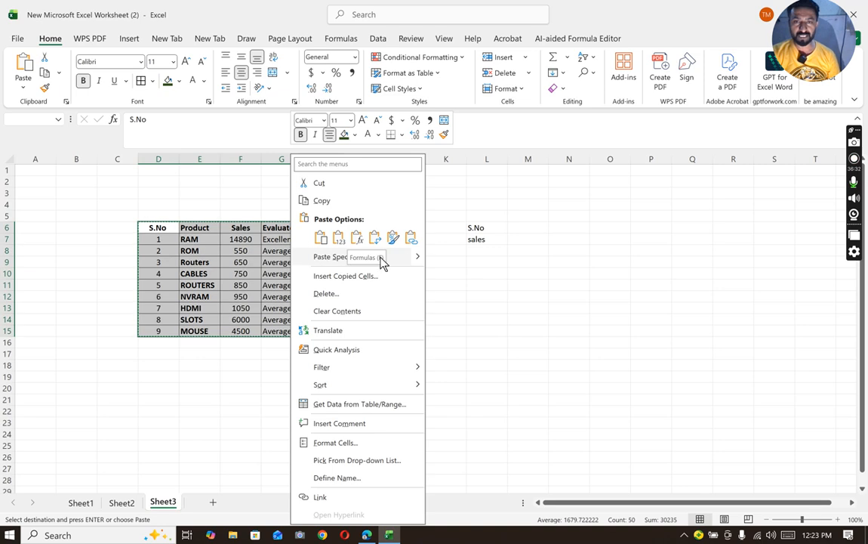
{"action": "mouse_move", "coordinate": [416, 261]}
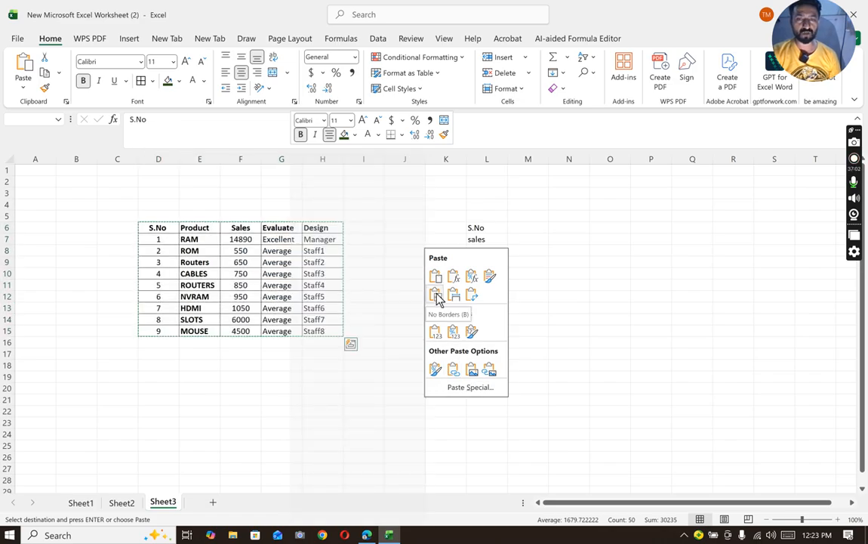
{"action": "left_click", "coordinate": [562, 297]}
{"action": "left_click", "coordinate": [563, 295]}
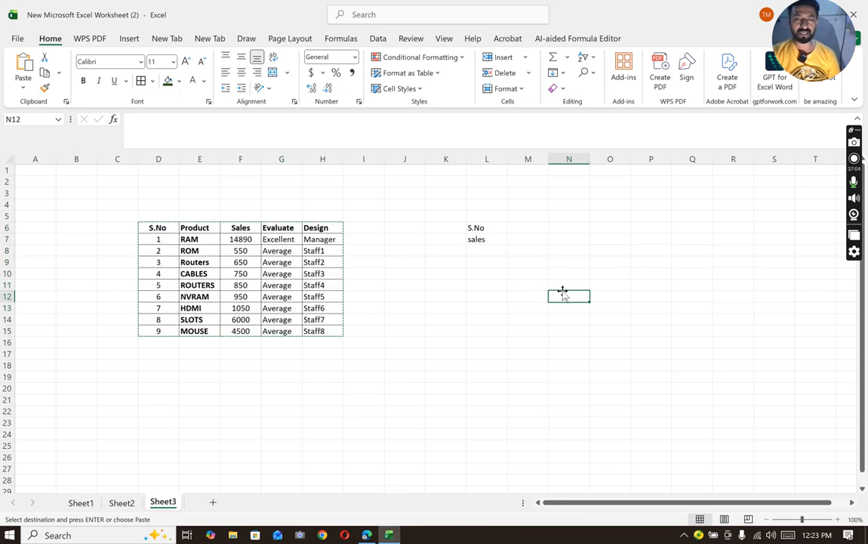
- Cancel the pending copy of the product table and highlight the first S.No values, D7:D11
{"action": "key", "text": "Escape"}
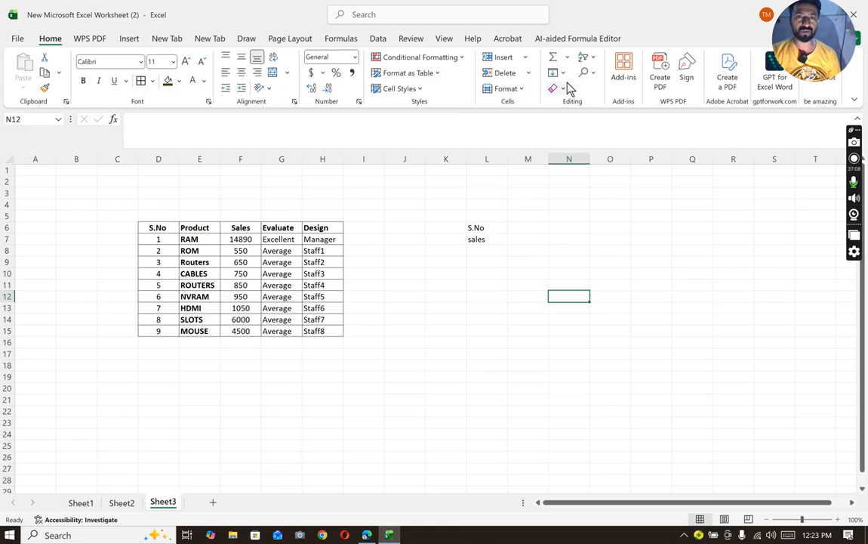
{"action": "left_click", "coordinate": [386, 352]}
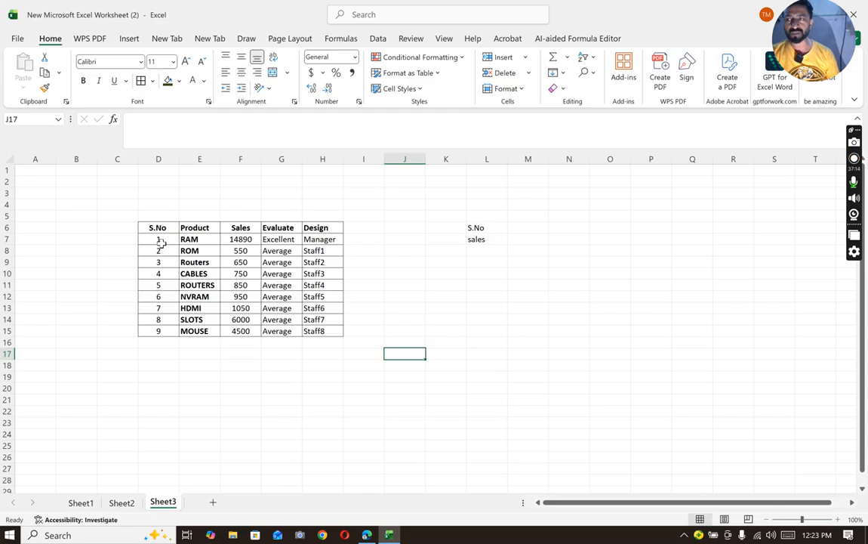
{"action": "left_click_drag", "start_coordinate": [161, 242], "coordinate": [160, 331]}
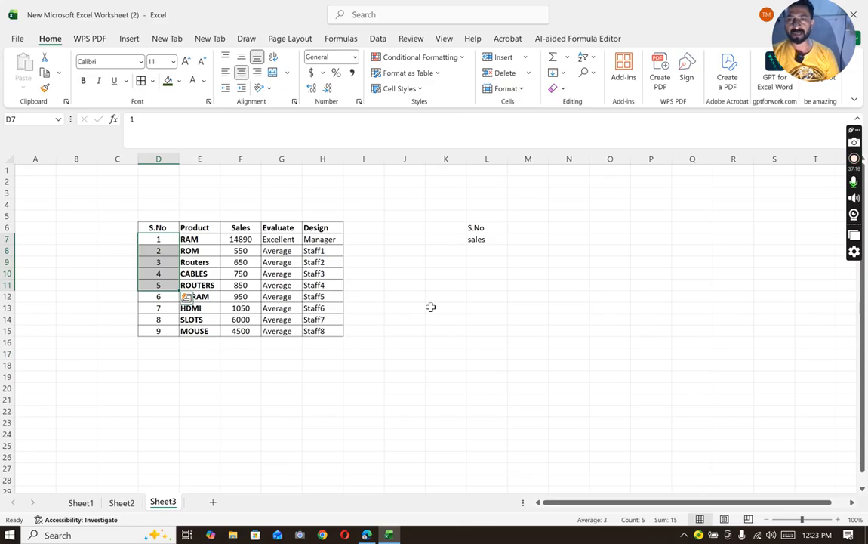
{"action": "left_click", "coordinate": [595, 238]}
- Enter the header i.d in N6 with the values 100 and 101 below it in N7 and N8
{"action": "left_click", "coordinate": [560, 231]}
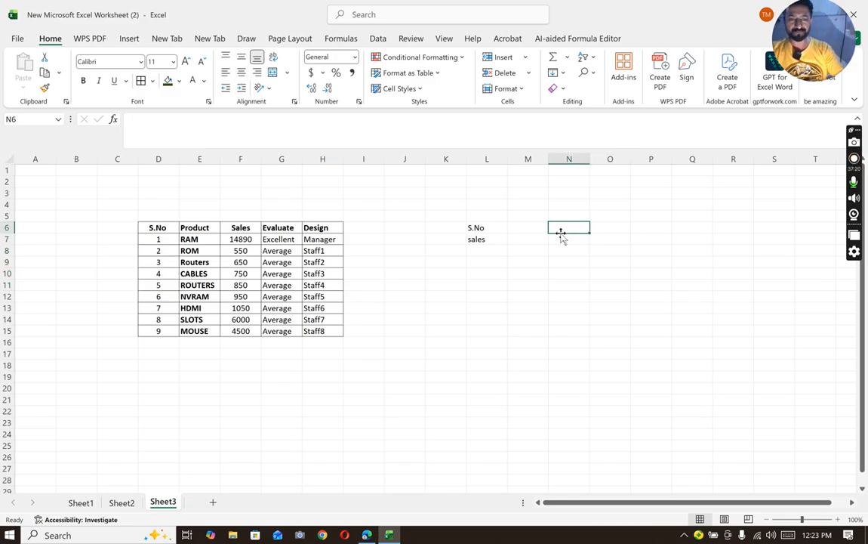
{"action": "type", "text": "i.d"}
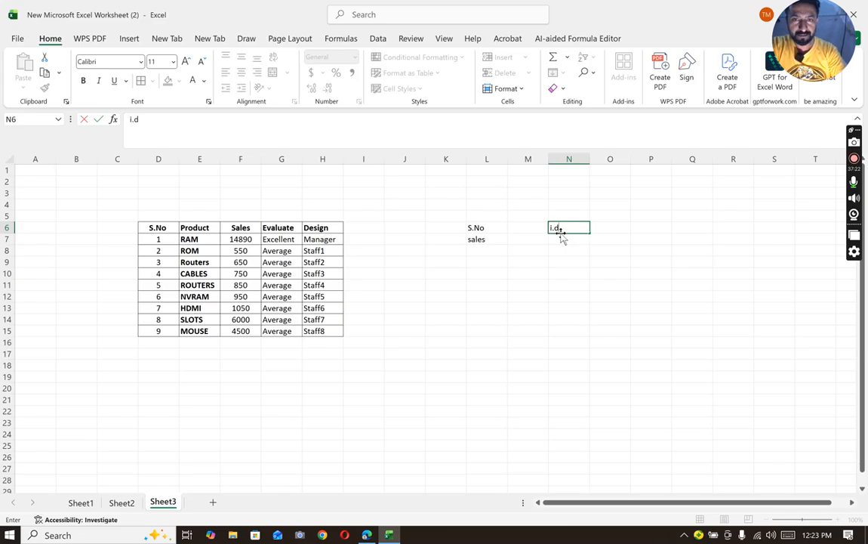
{"action": "key", "text": "Return"}
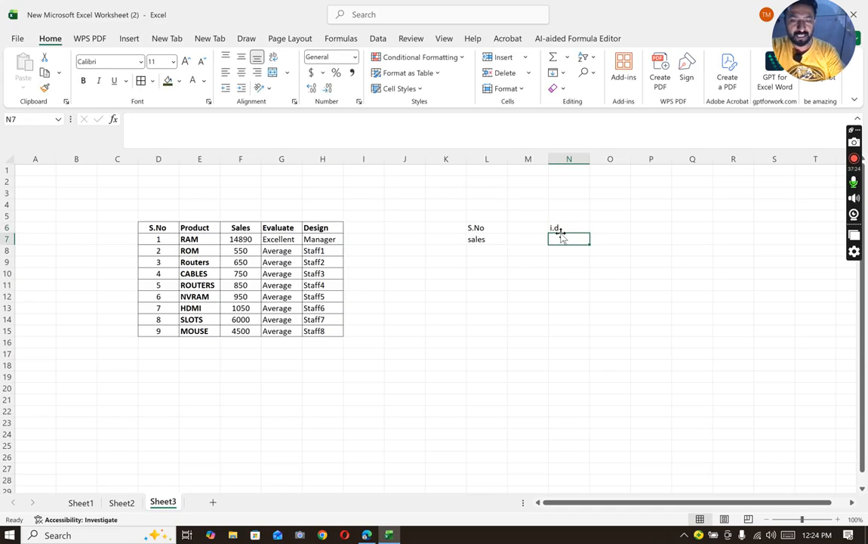
{"action": "type", "text": "100"}
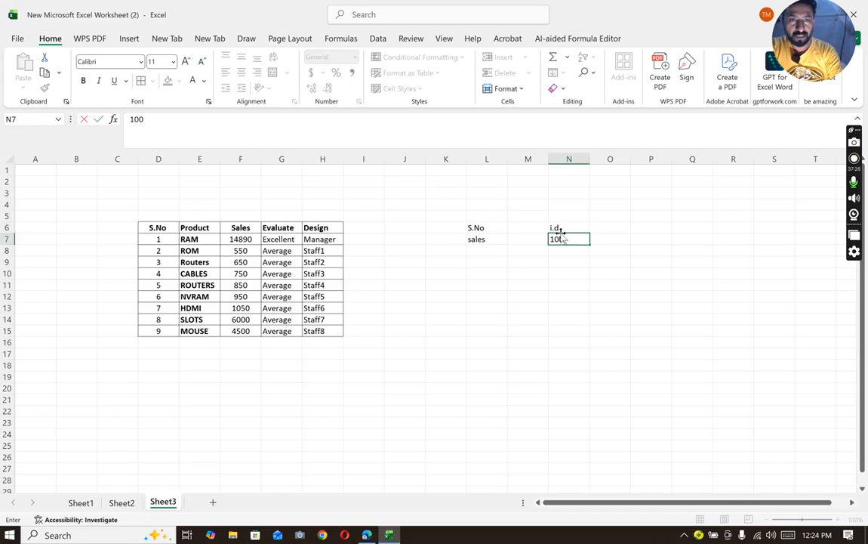
{"action": "key", "text": "Return"}
{"action": "type", "text": "101"}
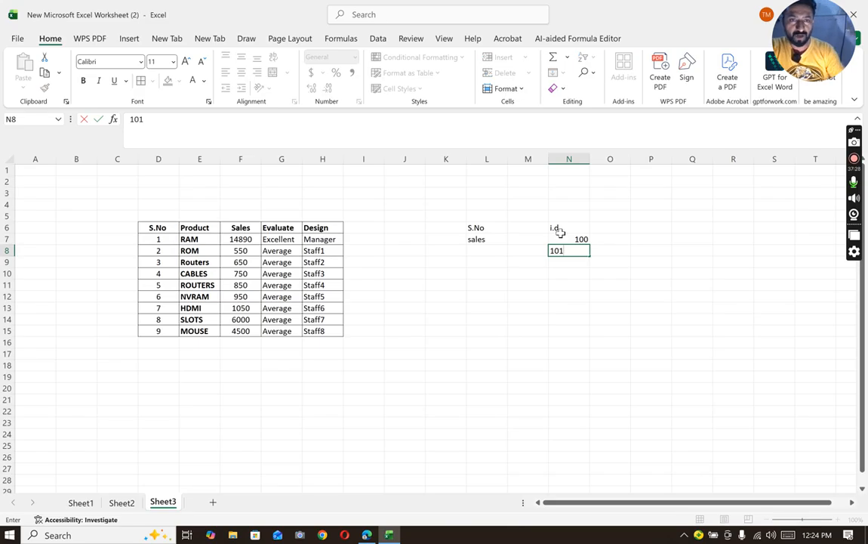
{"action": "left_click", "coordinate": [650, 309]}
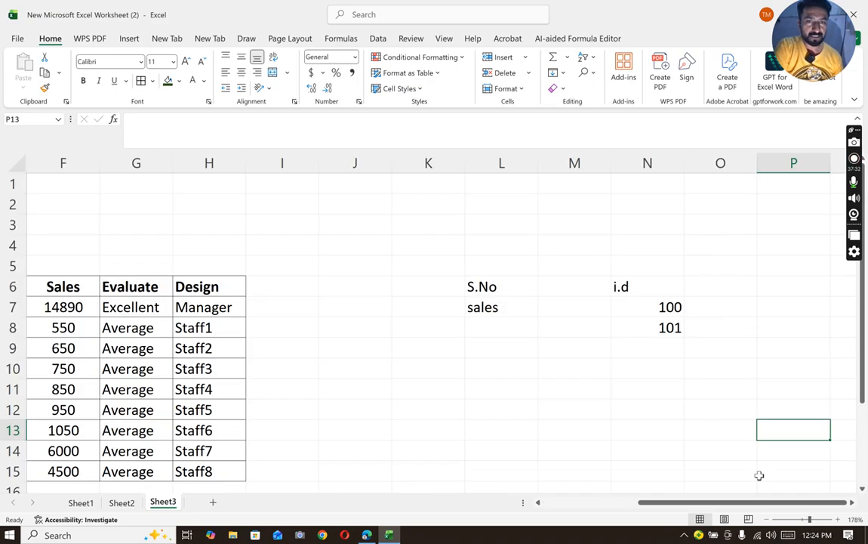
- Add all borders to N6:N14 and centre the contents horizontally
{"action": "left_click_drag", "start_coordinate": [863, 402], "coordinate": [867, 453]}
{"action": "left_click_drag", "start_coordinate": [616, 246], "coordinate": [682, 415]}
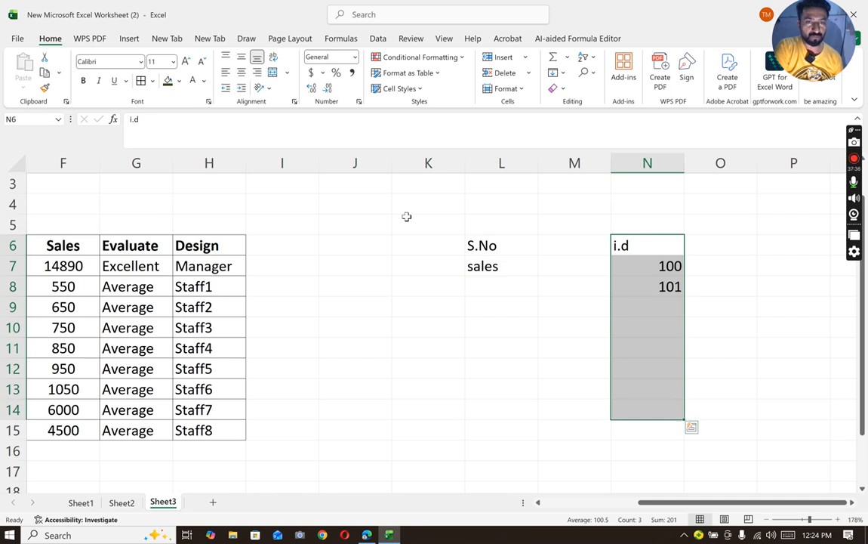
{"action": "left_click", "coordinate": [143, 84]}
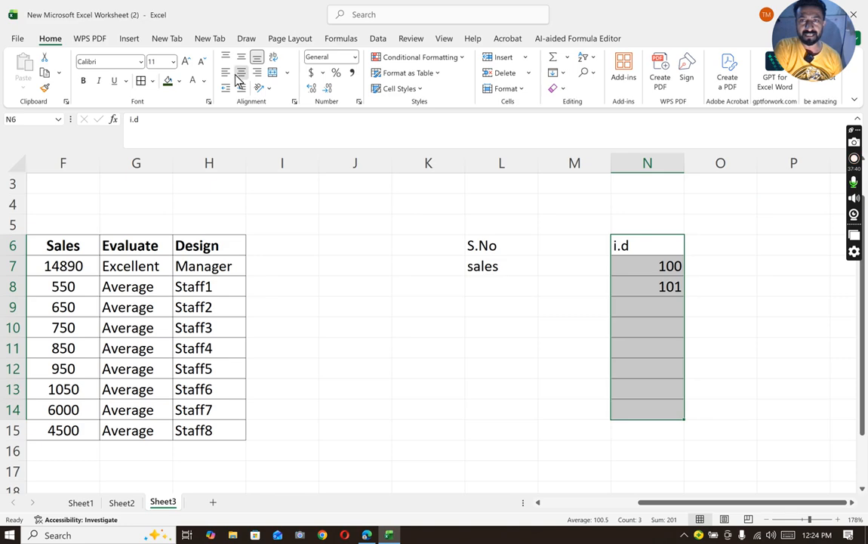
{"action": "left_click", "coordinate": [241, 72]}
- Fill the i.d series from 100 to 107 down N7:N14 and try pasting a copy into column O starting at O6
{"action": "left_click", "coordinate": [648, 272]}
{"action": "left_click_drag", "start_coordinate": [647, 287], "coordinate": [678, 414]}
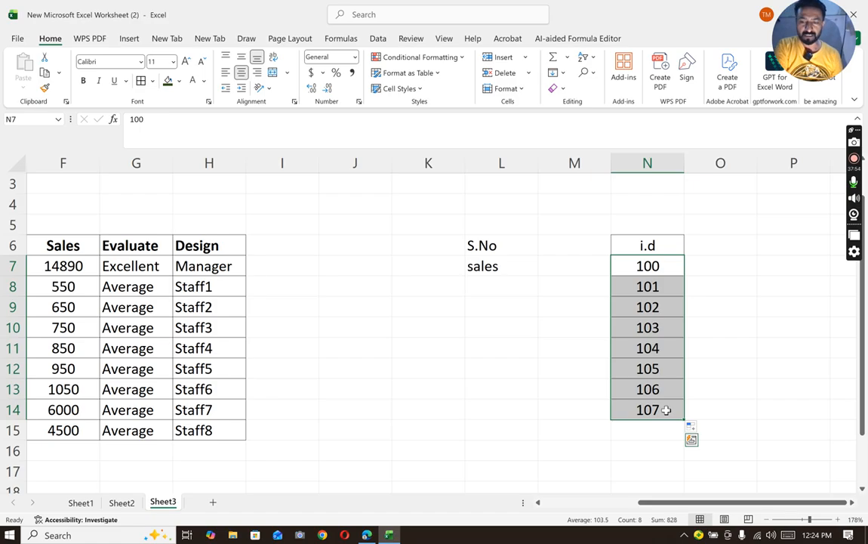
{"action": "key", "text": "ctrl+c"}
{"action": "left_click", "coordinate": [703, 245]}
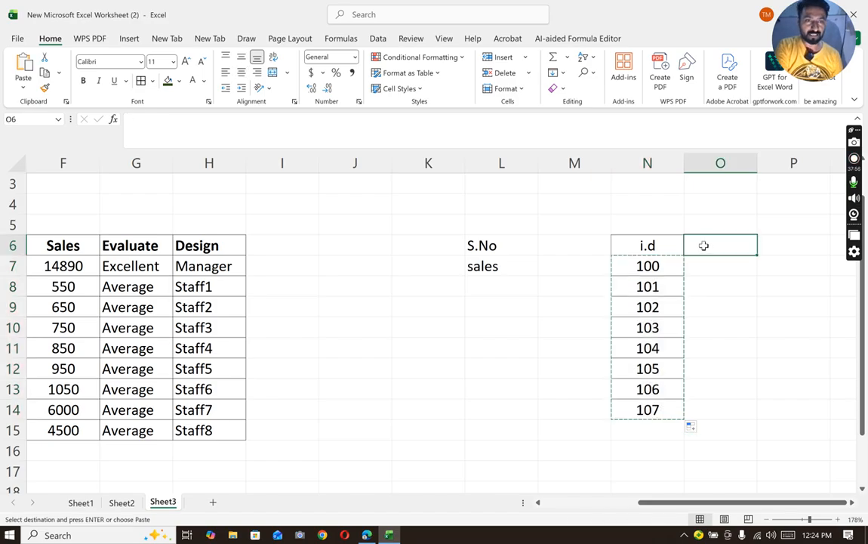
{"action": "key", "text": "ctrl+v"}
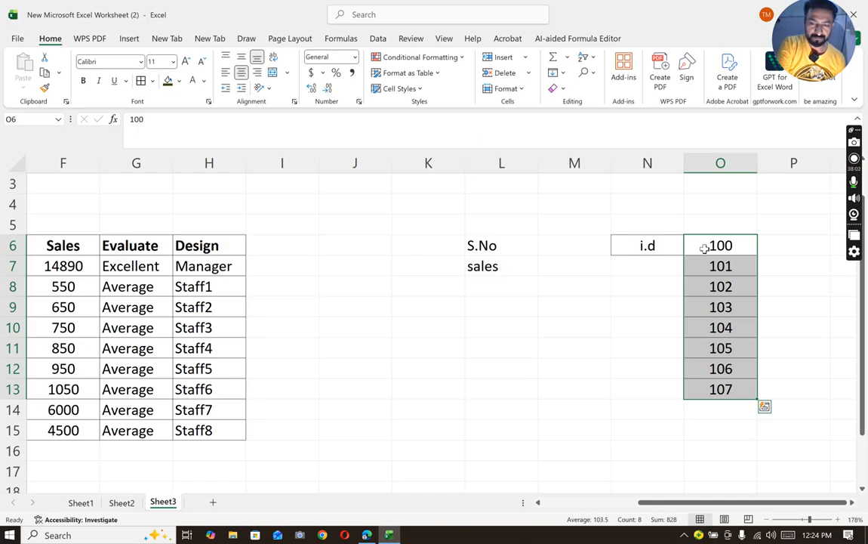
{"action": "key", "text": "ctrl+z"}
{"action": "left_click", "coordinate": [702, 386]}
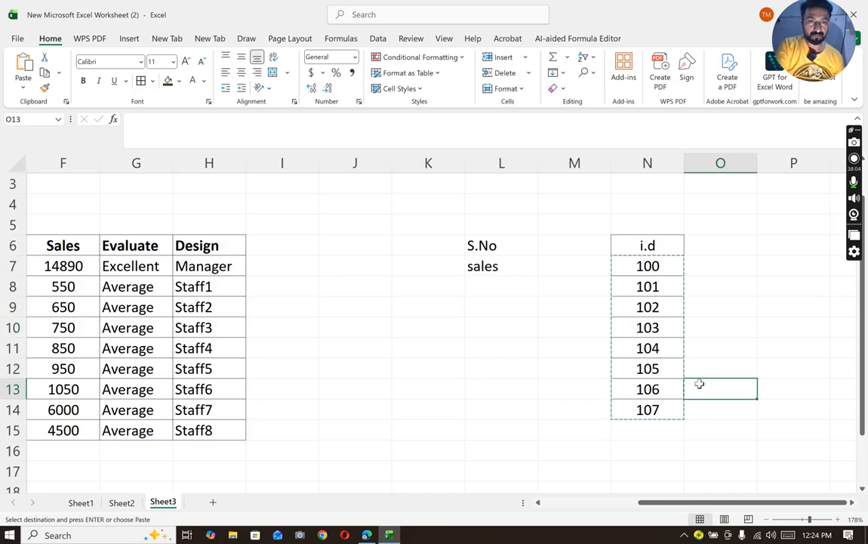
- Clear the contents of N7:N14 below the i.d header, keeping the bordered cells
{"action": "left_click_drag", "start_coordinate": [638, 268], "coordinate": [661, 411]}
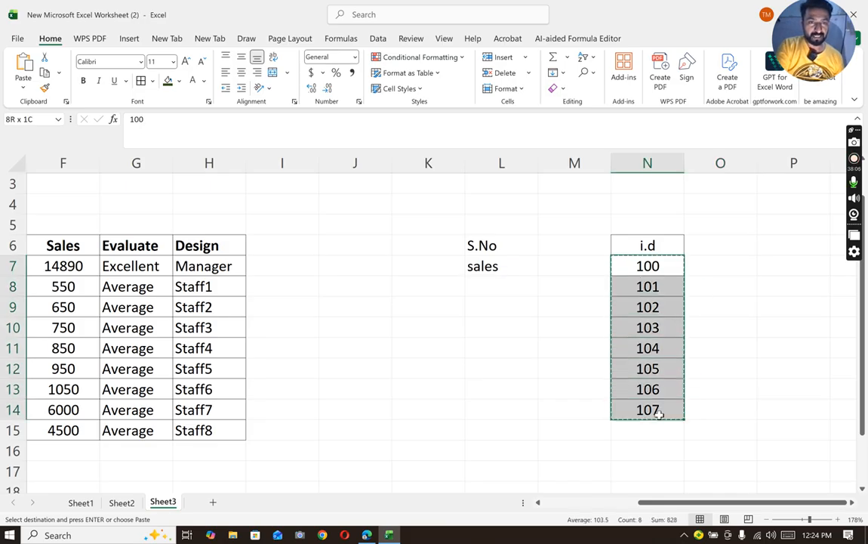
{"action": "right_click", "coordinate": [638, 375]}
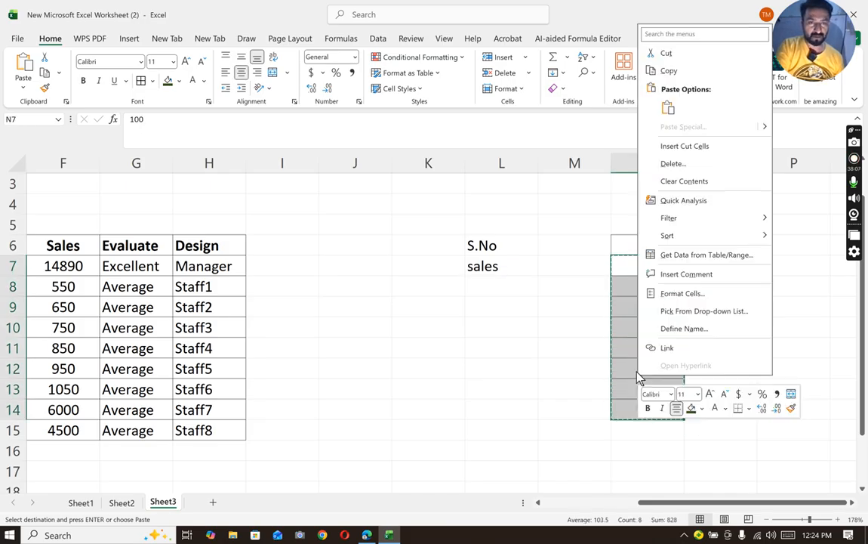
{"action": "left_click", "coordinate": [674, 184]}
{"action": "left_click", "coordinate": [763, 293]}
- Extend the bordered grid by adding all borders to O6:Q14
{"action": "left_click_drag", "start_coordinate": [702, 247], "coordinate": [804, 410]}
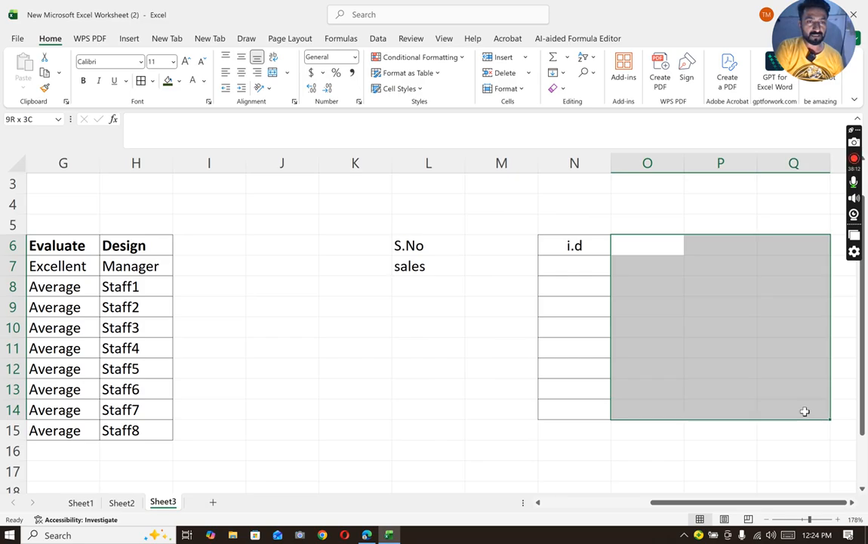
{"action": "left_click", "coordinate": [146, 85]}
{"action": "left_click", "coordinate": [717, 326]}
- Enter 101, 102 and 103 across O6:Q6, in the i.d row
{"action": "left_click", "coordinate": [636, 250]}
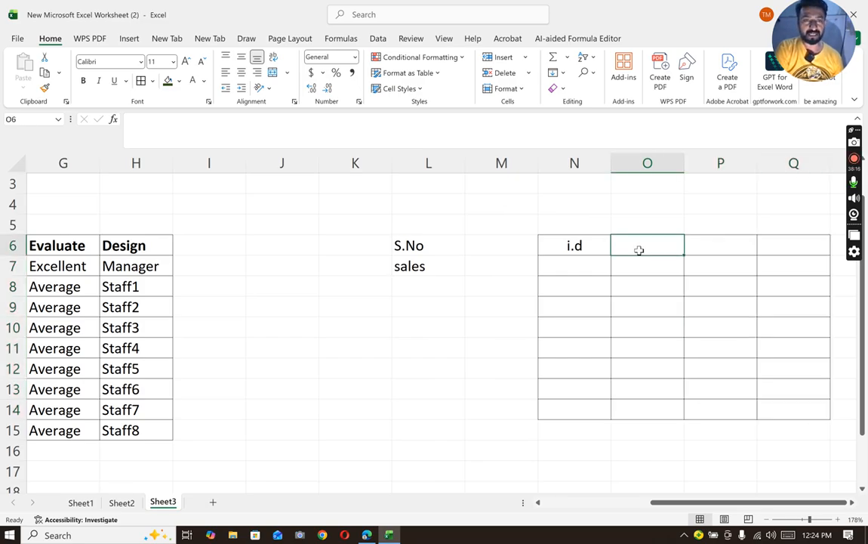
{"action": "type", "text": "101"}
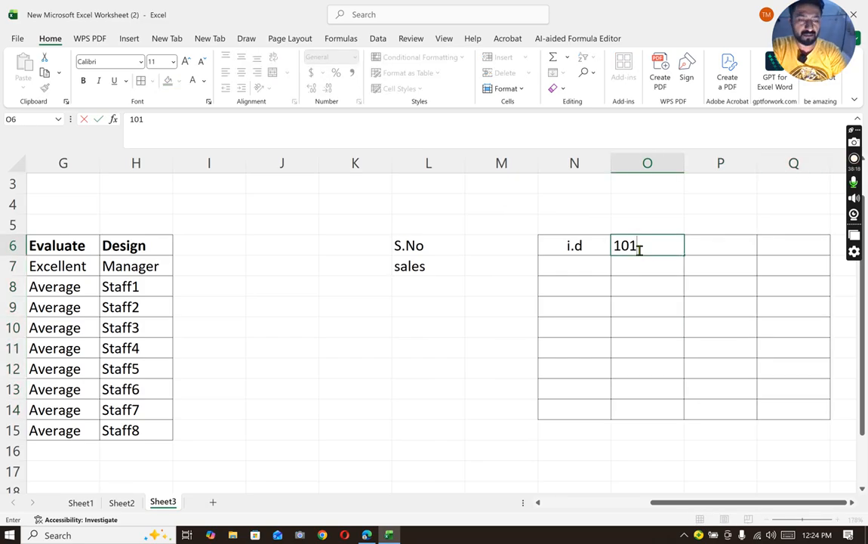
{"action": "key", "text": "Tab"}
{"action": "type", "text": "102"}
{"action": "key", "text": "Tab"}
{"action": "type", "text": "103"}
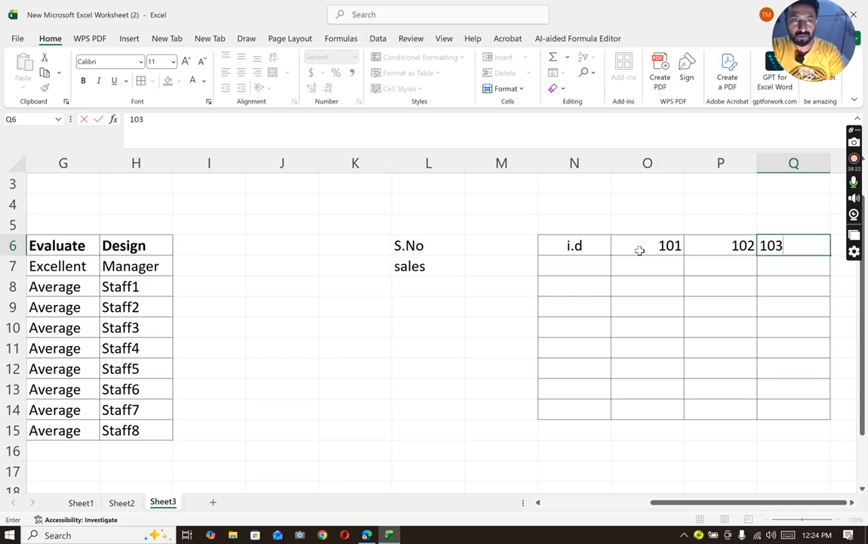
{"action": "left_click", "coordinate": [586, 276]}
- Add a name row in N7:Q7 with the values A, B and C under the three ids
{"action": "left_click", "coordinate": [571, 263]}
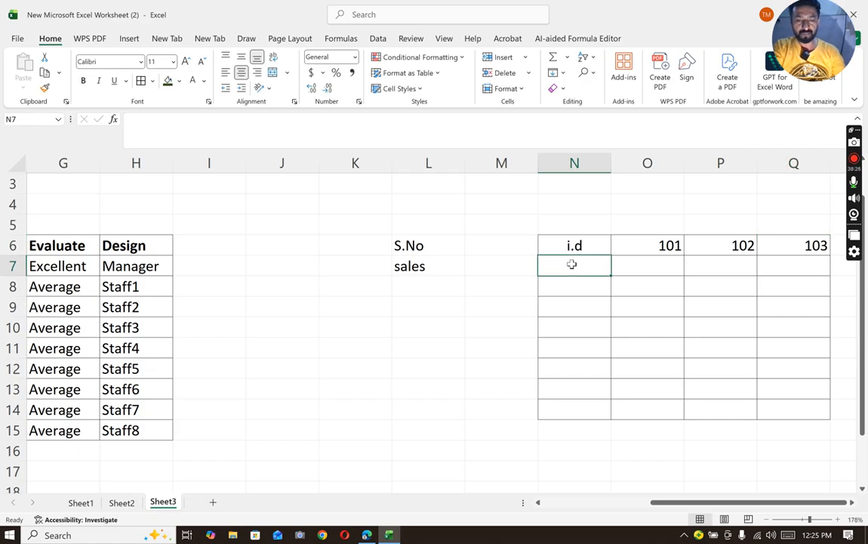
{"action": "type", "text": "name"}
{"action": "key", "text": "Tab"}
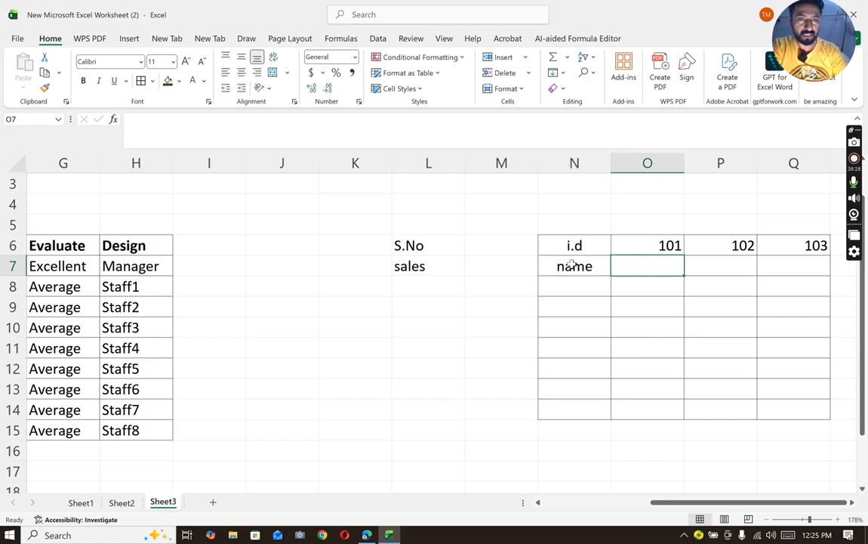
{"action": "type", "text": "A"}
{"action": "key", "text": "Tab"}
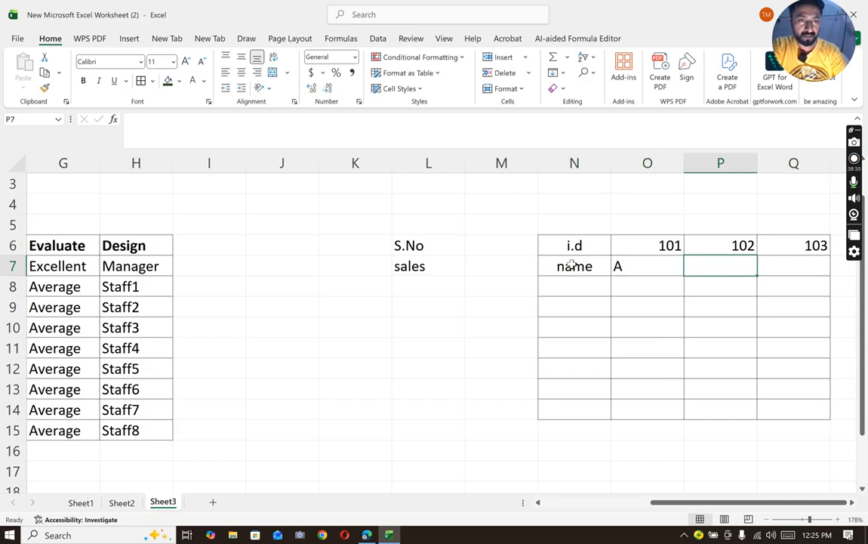
{"action": "type", "text": "B"}
{"action": "key", "text": "Tab"}
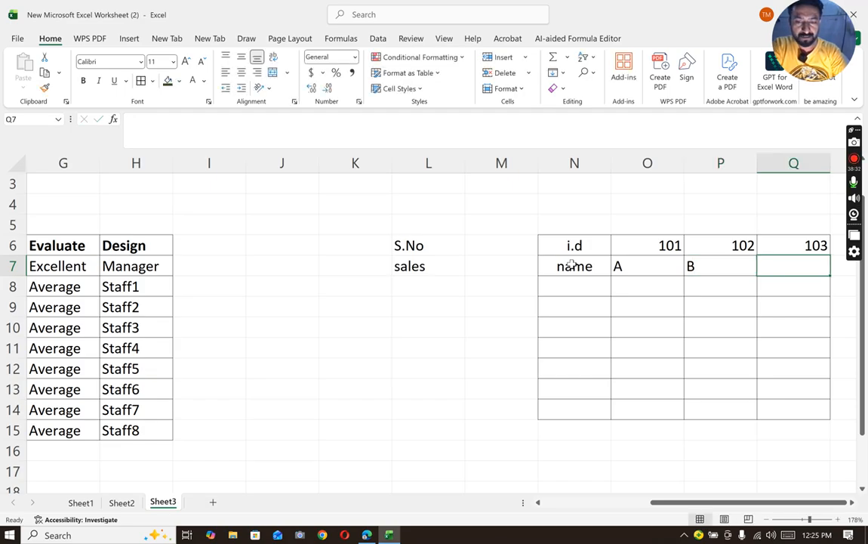
{"action": "type", "text": "C"}
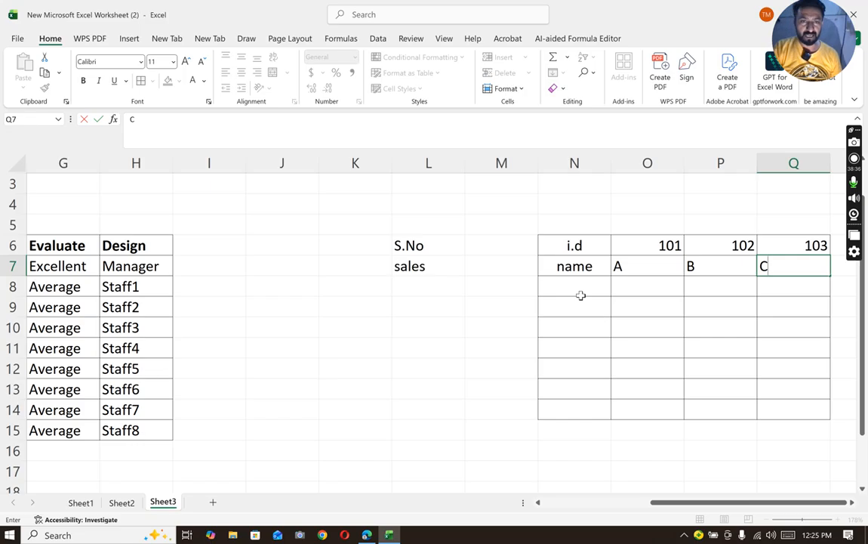
- Add a dept row in N8:Q8 with the values sales, market and revenue
{"action": "left_click", "coordinate": [575, 285]}
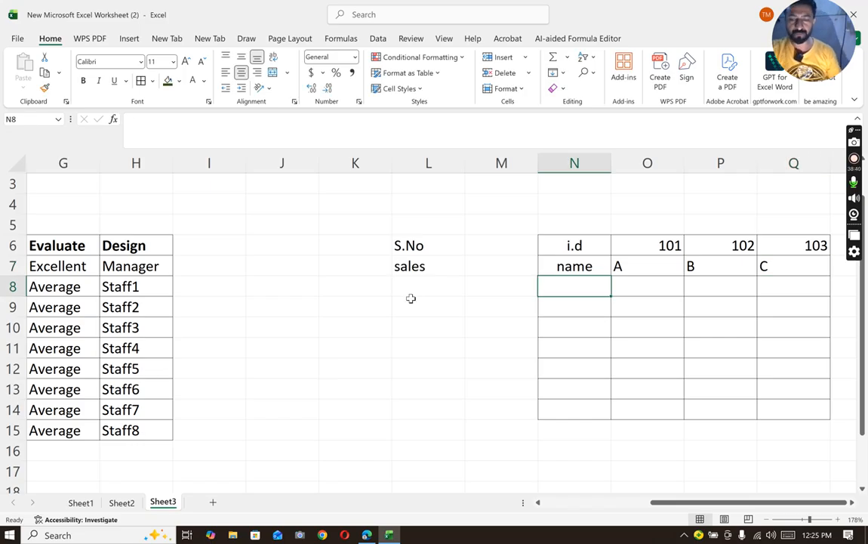
{"action": "type", "text": "dept"}
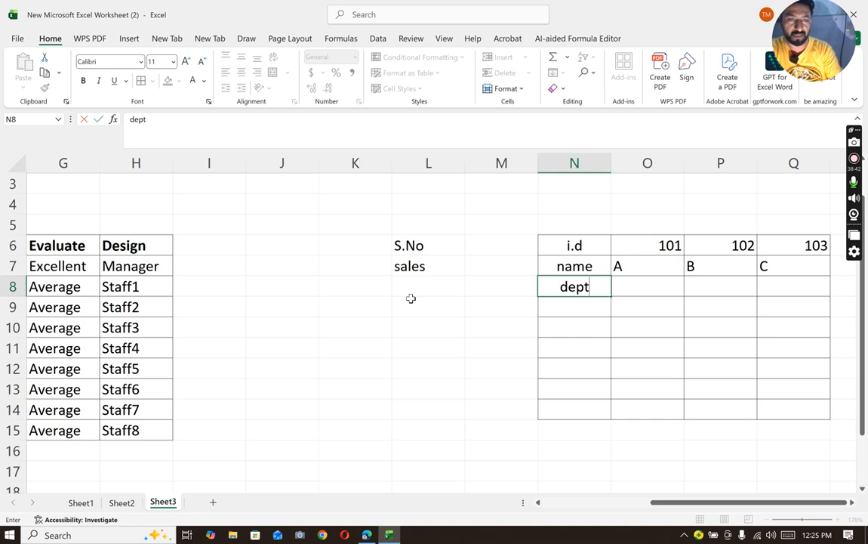
{"action": "key", "text": "Tab"}
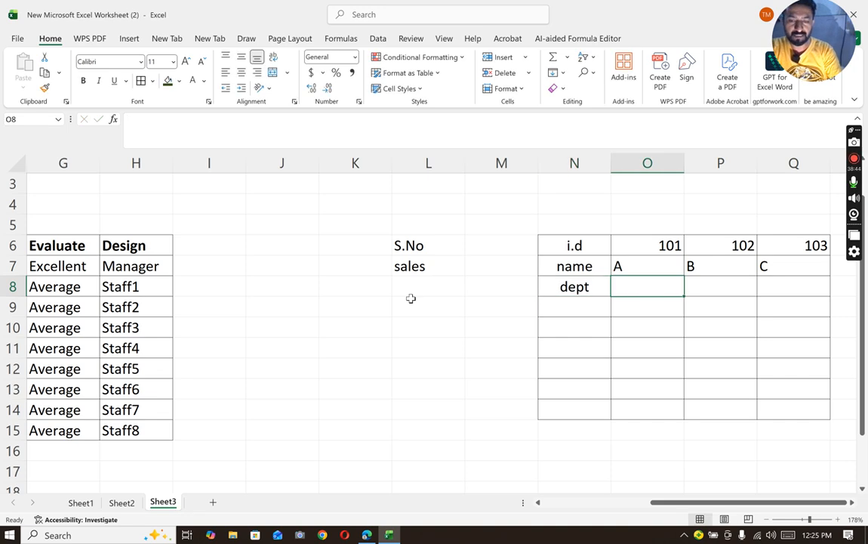
{"action": "type", "text": "sales"}
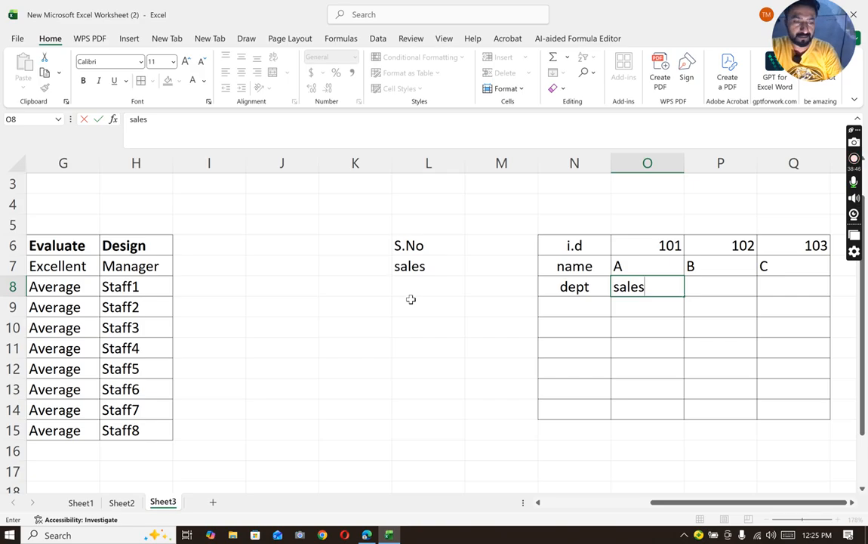
{"action": "key", "text": "Tab"}
{"action": "type", "text": "ma"}
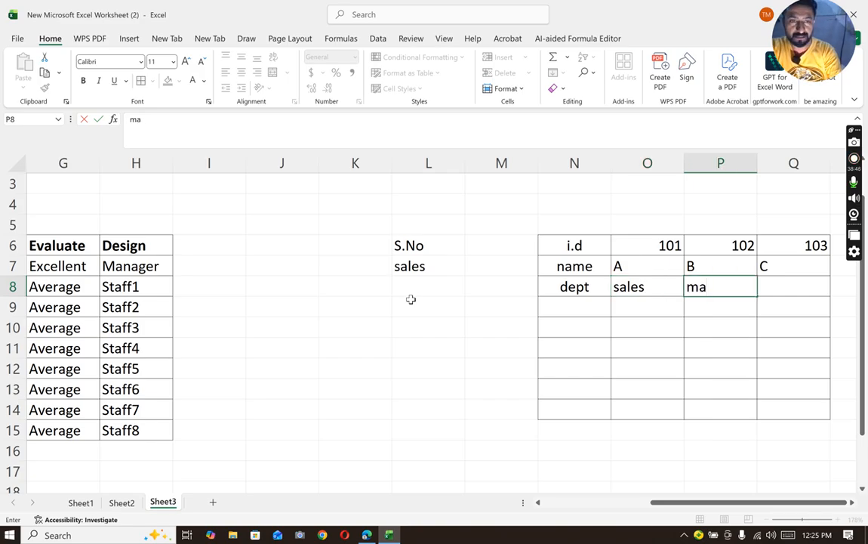
{"action": "type", "text": "eket"}
{"action": "key", "text": "Tab"}
{"action": "type", "text": "re"}
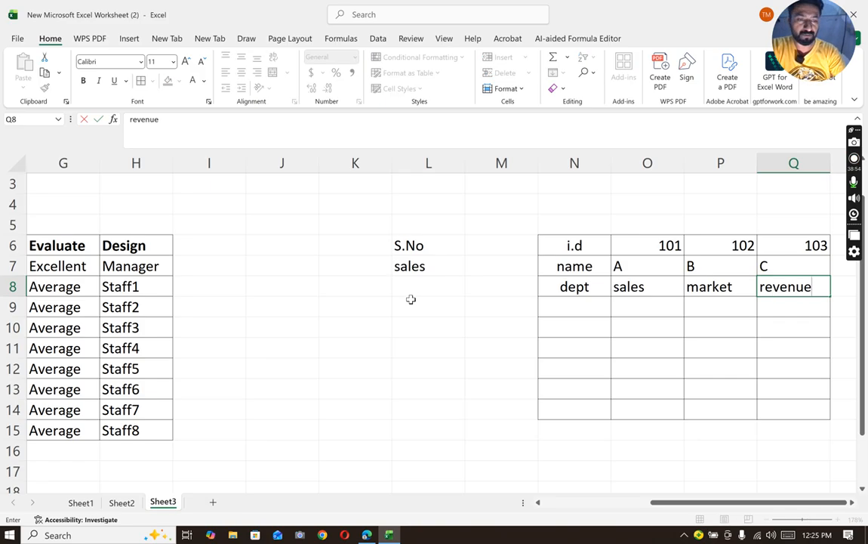
{"action": "key", "text": "Return"}
- Add a salaries row in N9:Q9 with the values 100000, 120000 and 95000 under the three ids
{"action": "key", "text": "Left"}
{"action": "key", "text": "Left"}
{"action": "key", "text": "Left"}
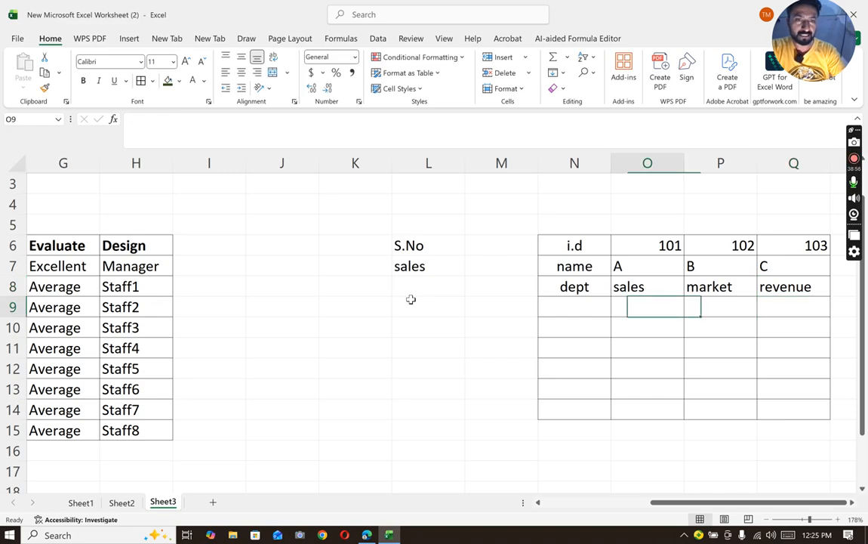
{"action": "key", "text": "Left"}
{"action": "key", "text": "Right"}
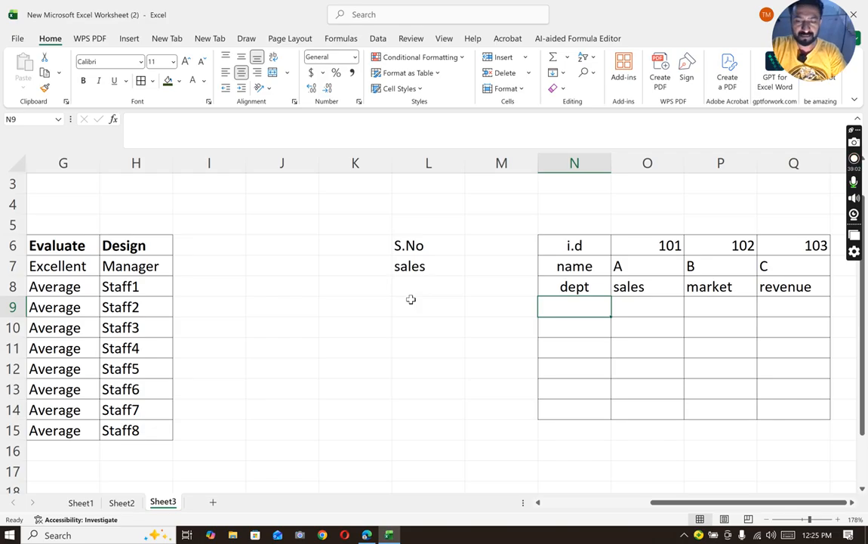
{"action": "type", "text": "salaries"}
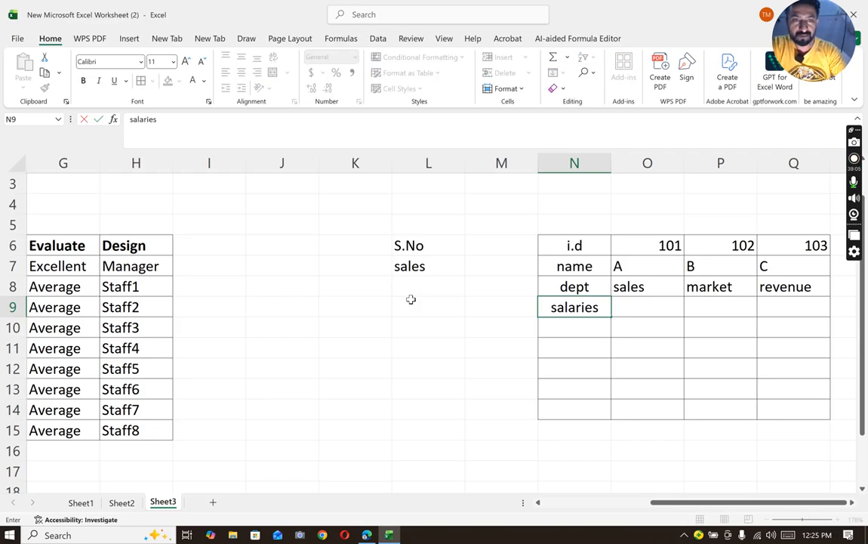
{"action": "key", "text": "Tab"}
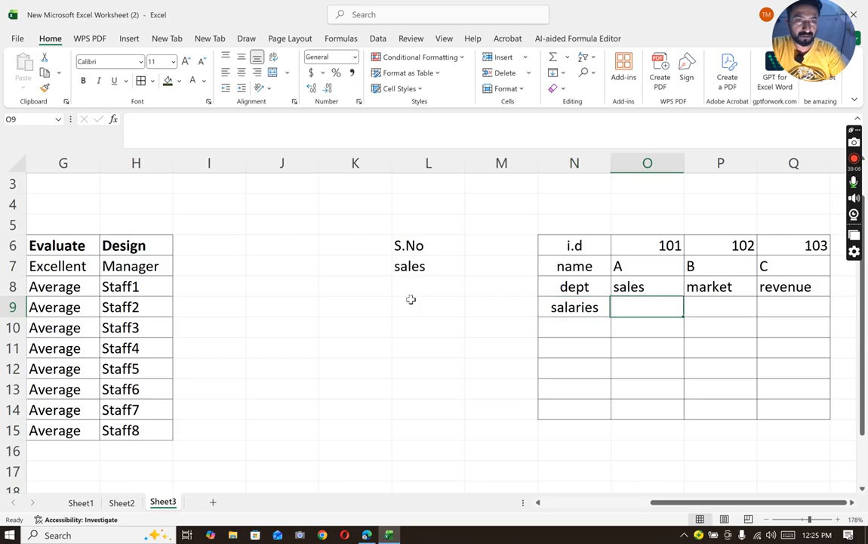
{"action": "type", "text": "1000"}
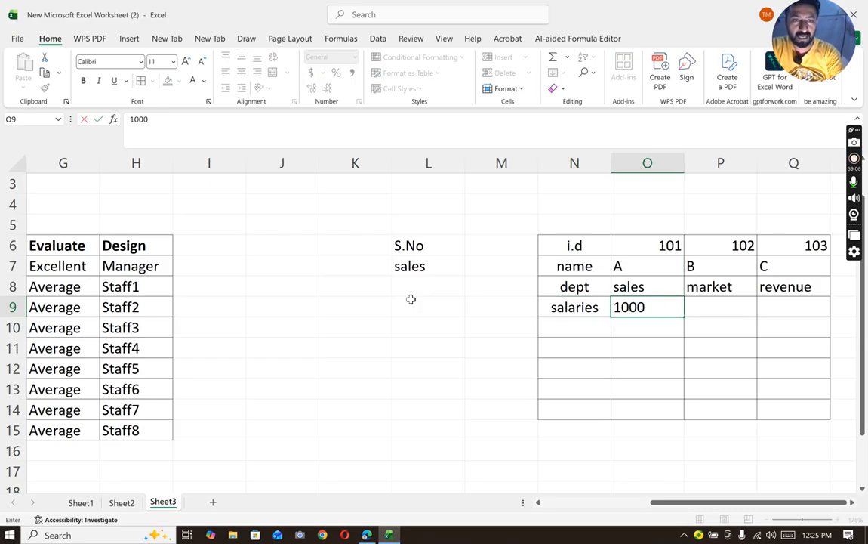
{"action": "key", "text": "Tab"}
{"action": "type", "text": "120000"}
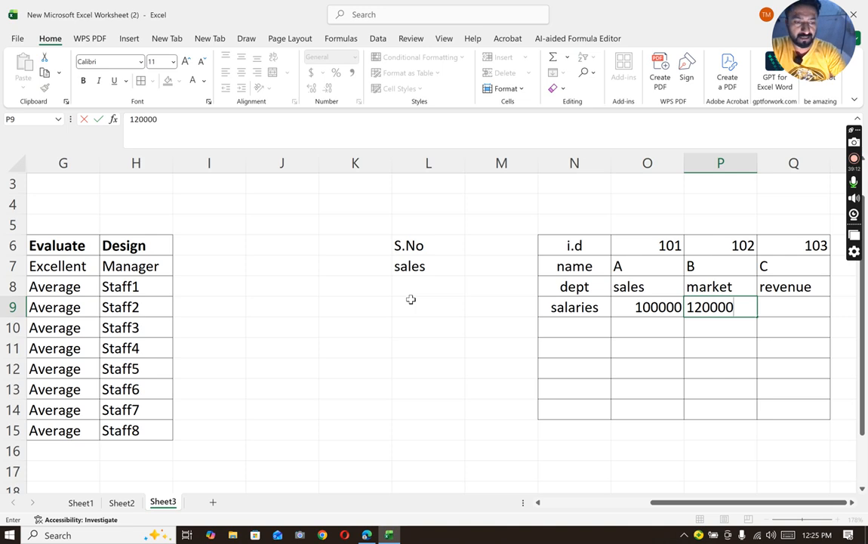
{"action": "key", "text": "Tab"}
{"action": "type", "text": "950000"}
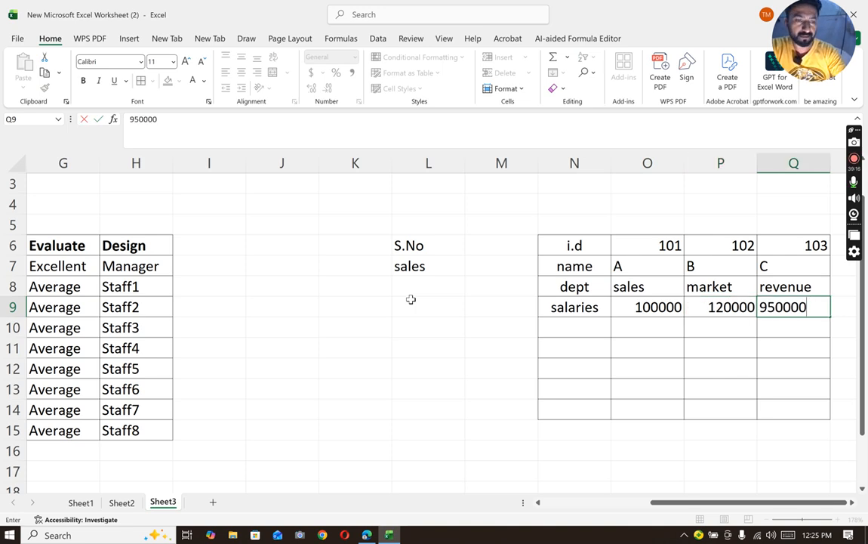
{"action": "left_click", "coordinate": [567, 363]}
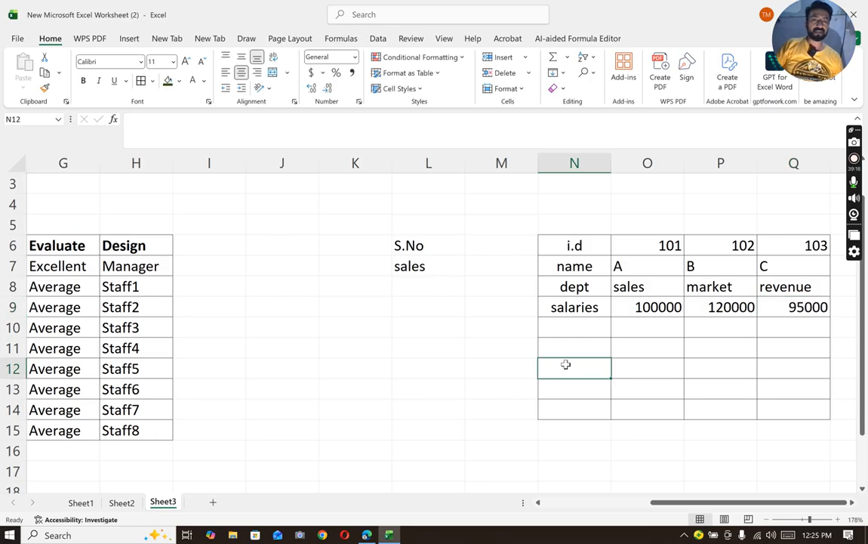
- Delete the entire rows 10 to 14 that hold the empty bordered cells below the salaries row
{"action": "left_click_drag", "start_coordinate": [564, 328], "coordinate": [791, 404]}
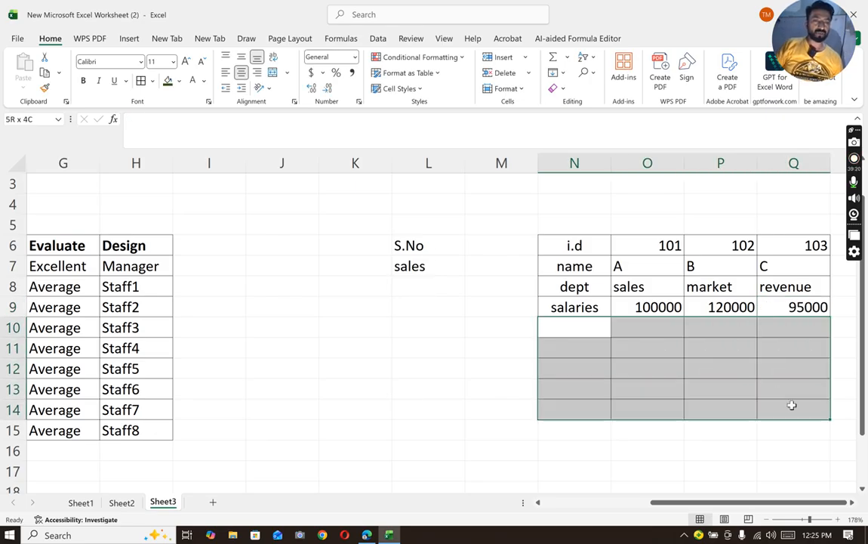
{"action": "right_click", "coordinate": [717, 366]}
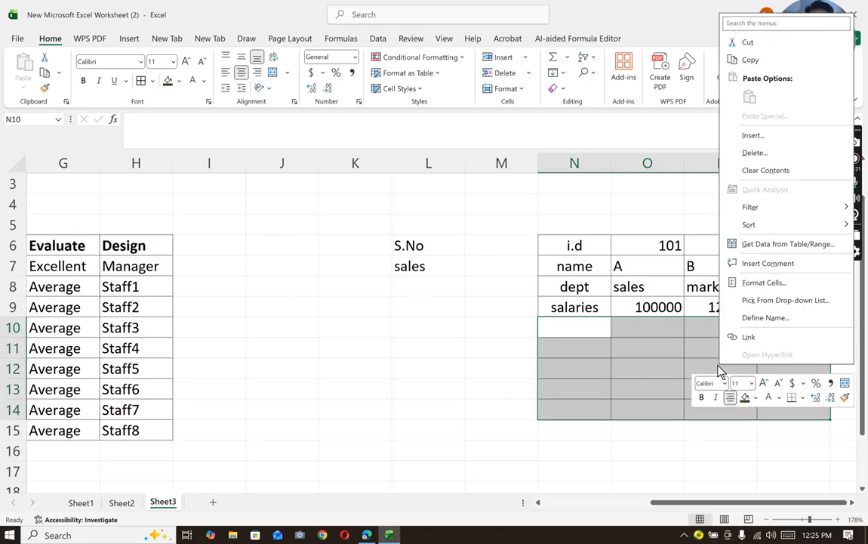
{"action": "left_click", "coordinate": [752, 159]}
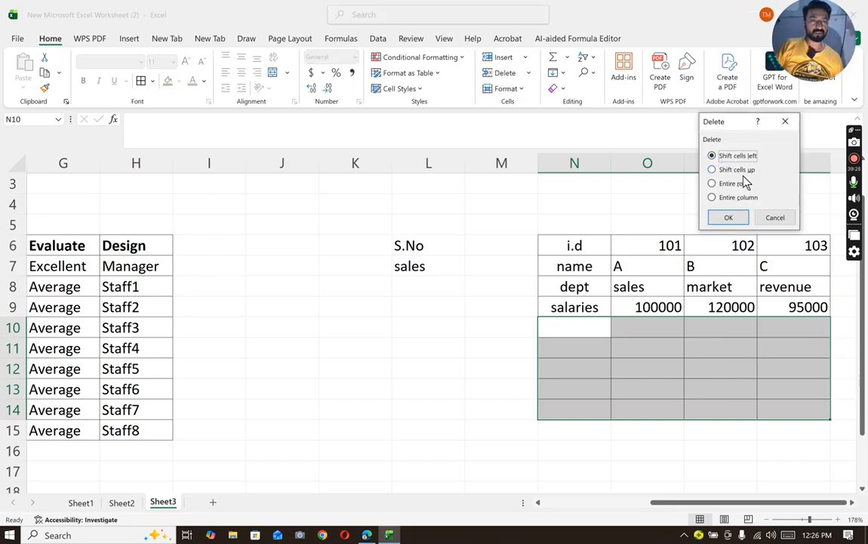
{"action": "left_click", "coordinate": [732, 186]}
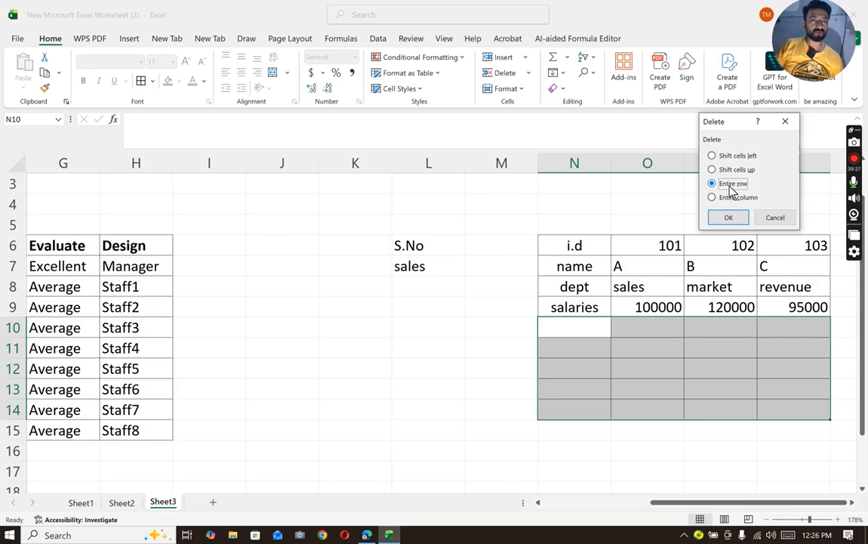
{"action": "left_click", "coordinate": [729, 217]}
{"action": "left_click", "coordinate": [688, 432]}
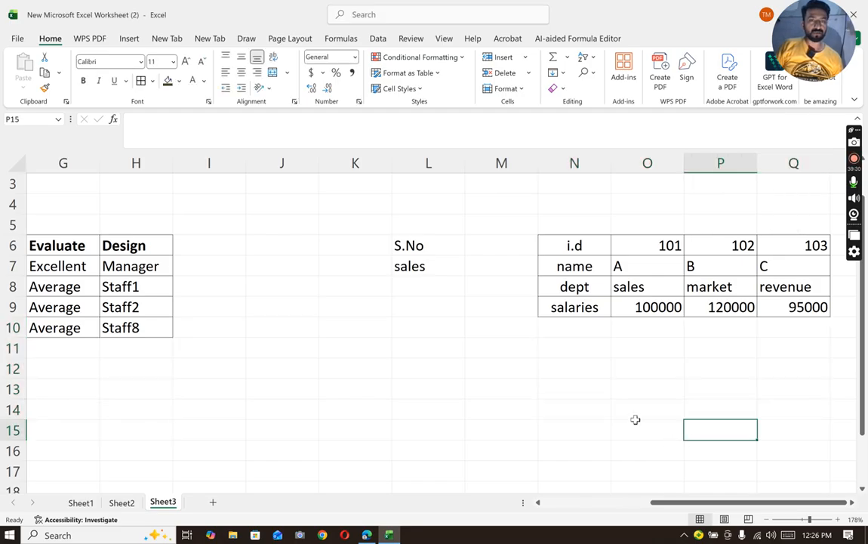
- Add all borders to L6:M7 around the S.No and sales labels and their blank value cells
{"action": "left_click", "coordinate": [503, 245]}
{"action": "left_click_drag", "start_coordinate": [413, 245], "coordinate": [500, 269]}
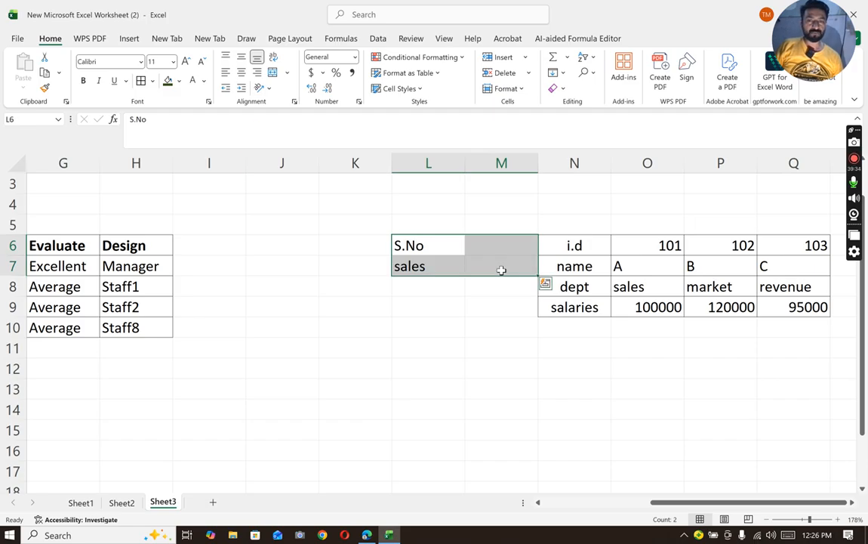
{"action": "left_click", "coordinate": [143, 80]}
{"action": "left_click", "coordinate": [525, 307]}
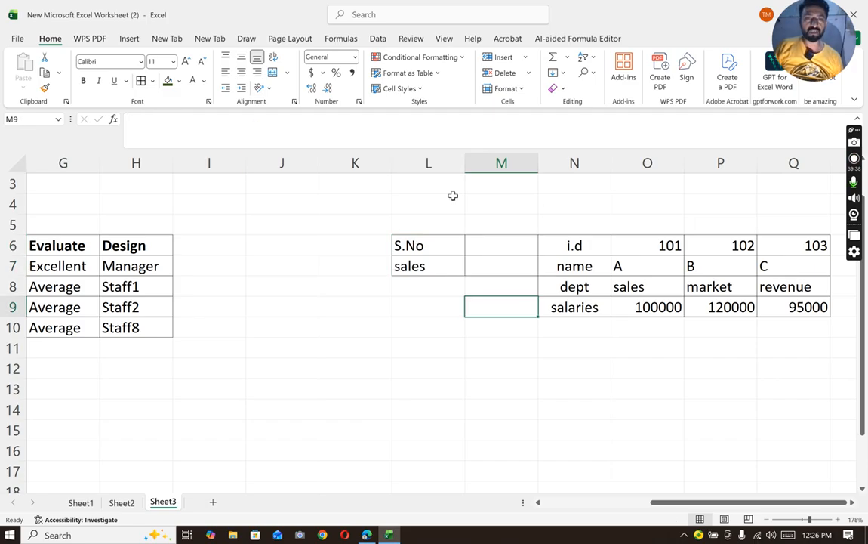
- Merge and center L4:Q4 above the tables and enter the title "Hlookup function" in it
{"action": "left_click_drag", "start_coordinate": [449, 198], "coordinate": [774, 204]}
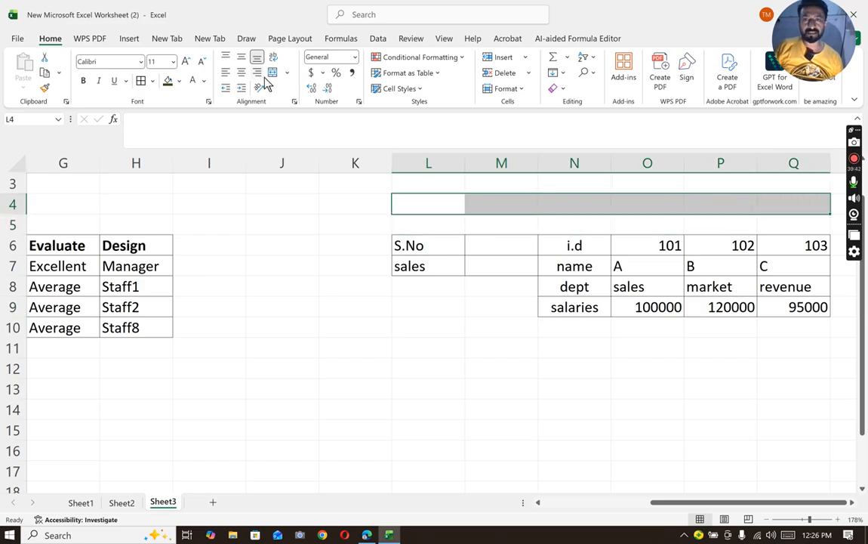
{"action": "double_click", "coordinate": [490, 203]}
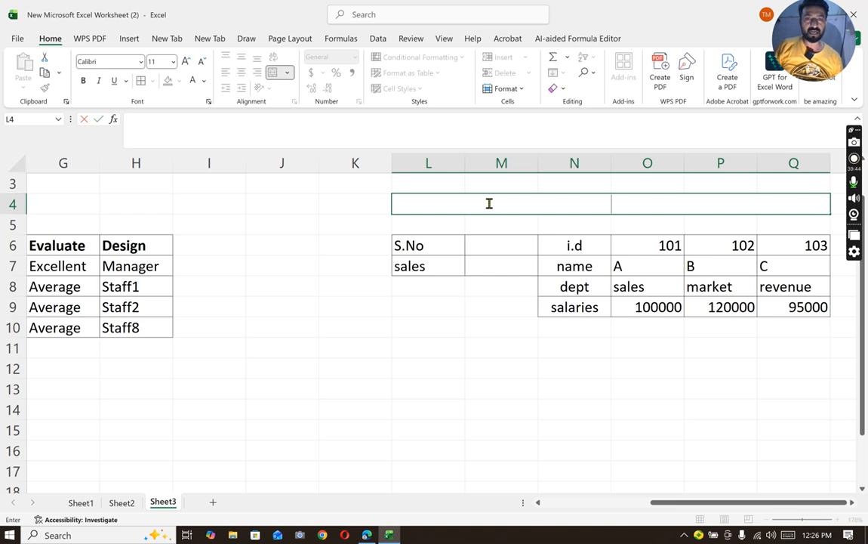
{"action": "type", "text": "H"}
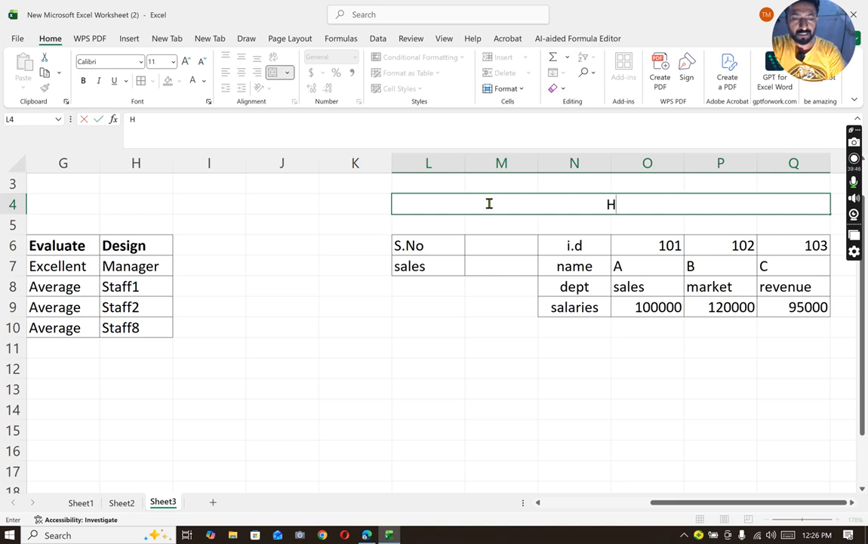
{"action": "type", "text": "lookup"}
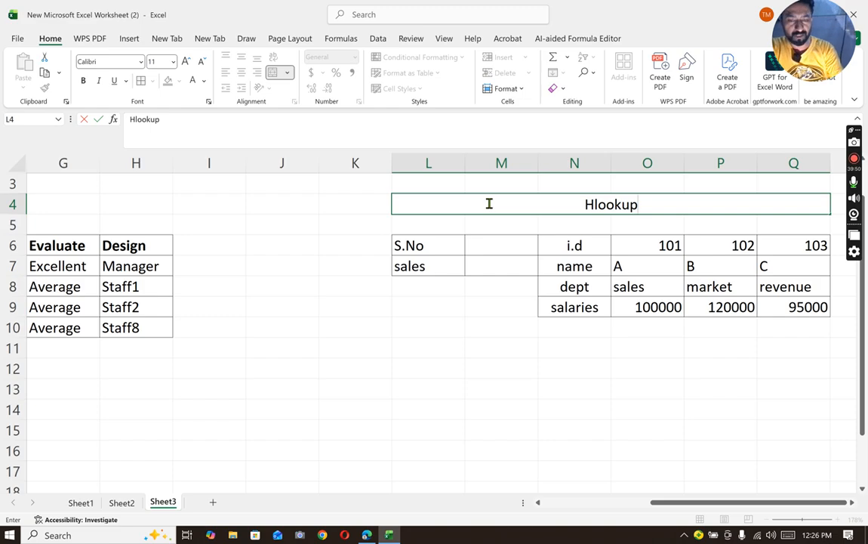
{"action": "type", "text": " function"}
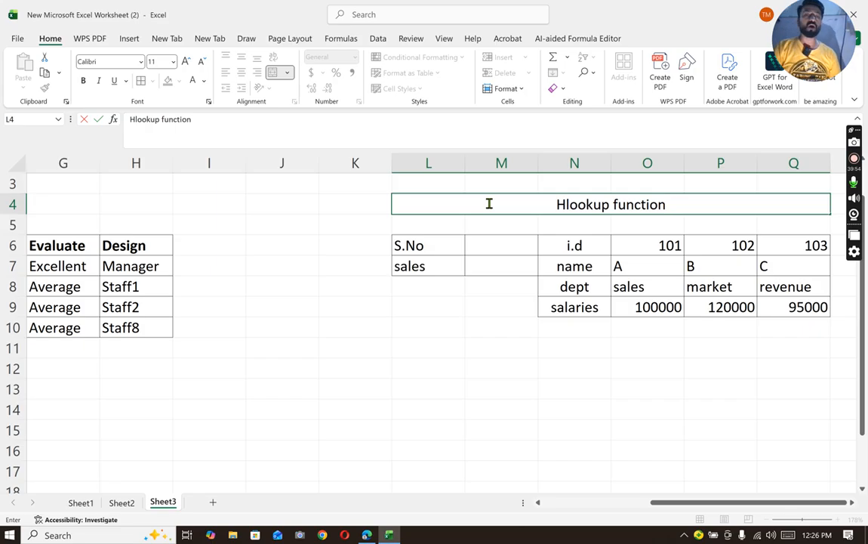
{"action": "left_click", "coordinate": [578, 365]}
- Make the row labels in N6:N9 bold and center the contents of the whole table N6:Q9
{"action": "left_click_drag", "start_coordinate": [569, 243], "coordinate": [583, 304]}
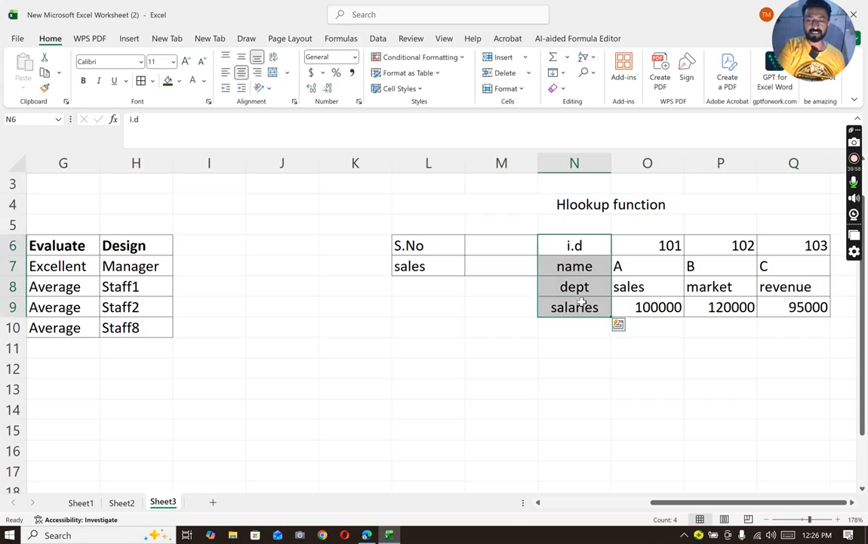
{"action": "key", "text": "ctrl+b"}
{"action": "left_click", "coordinate": [587, 343]}
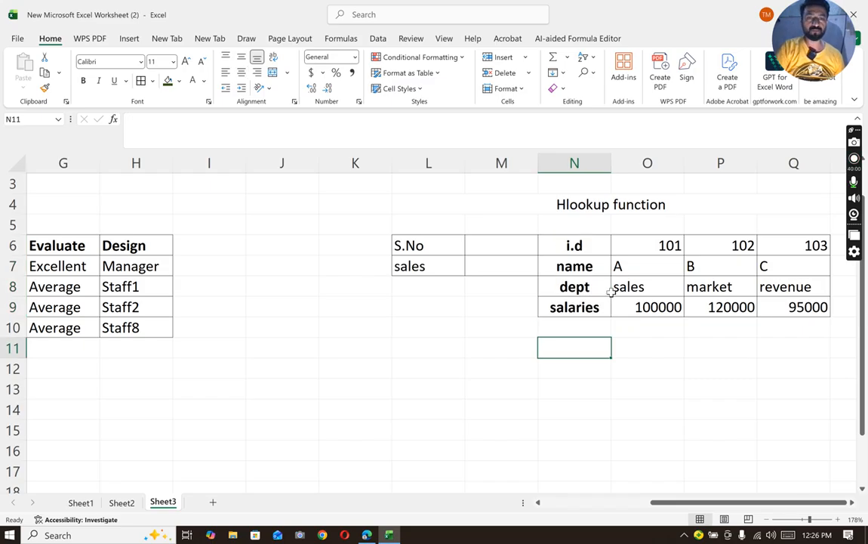
{"action": "mouse_move", "coordinate": [559, 242]}
{"action": "left_mouse_down"}
{"action": "mouse_move", "coordinate": [753, 286]}
{"action": "mouse_move", "coordinate": [799, 306]}
{"action": "left_mouse_up"}
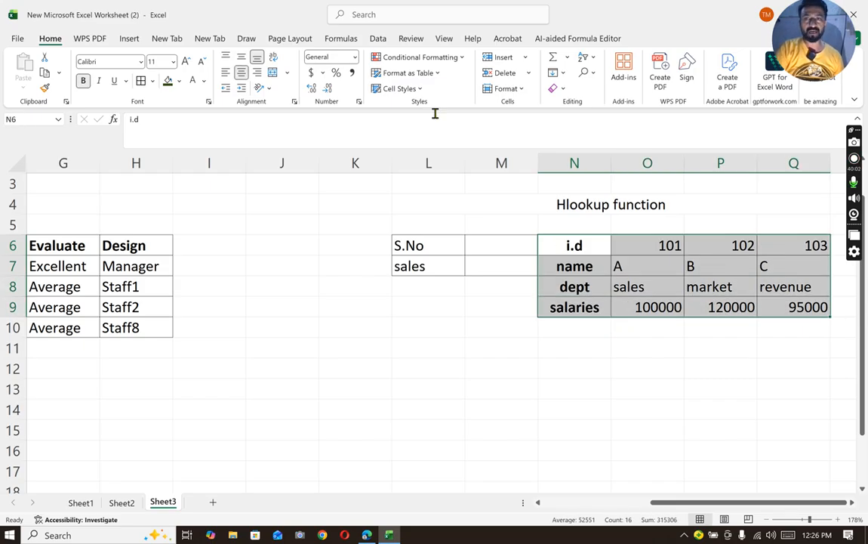
{"action": "left_click", "coordinate": [242, 74]}
{"action": "left_click", "coordinate": [243, 74]}
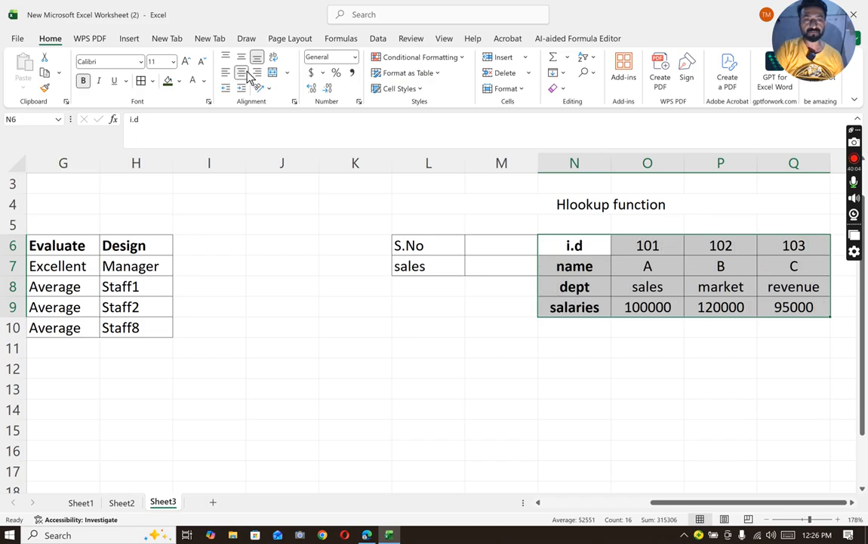
{"action": "left_click", "coordinate": [442, 328]}
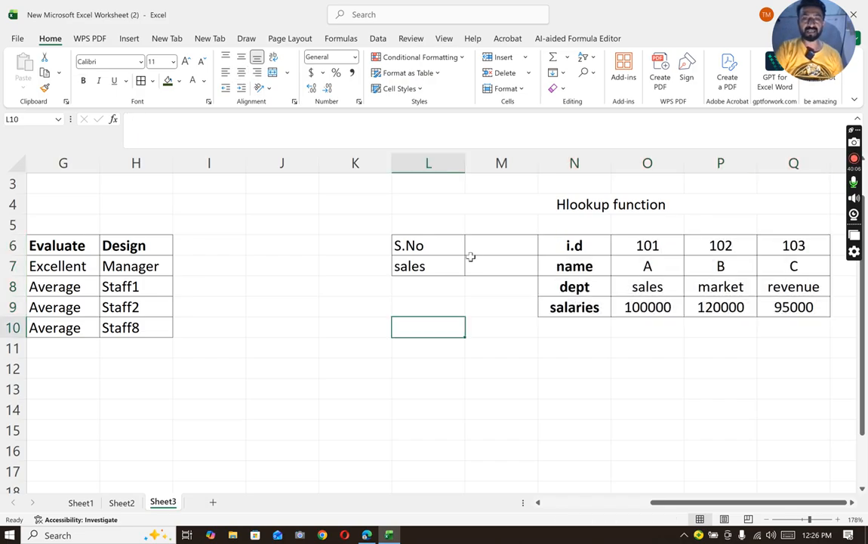
{"action": "left_click", "coordinate": [482, 249]}
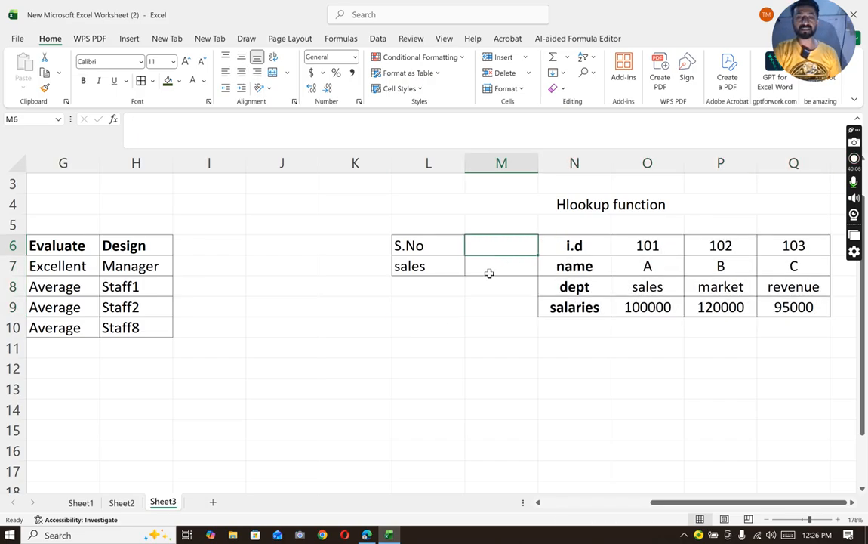
{"action": "left_click", "coordinate": [488, 266]}
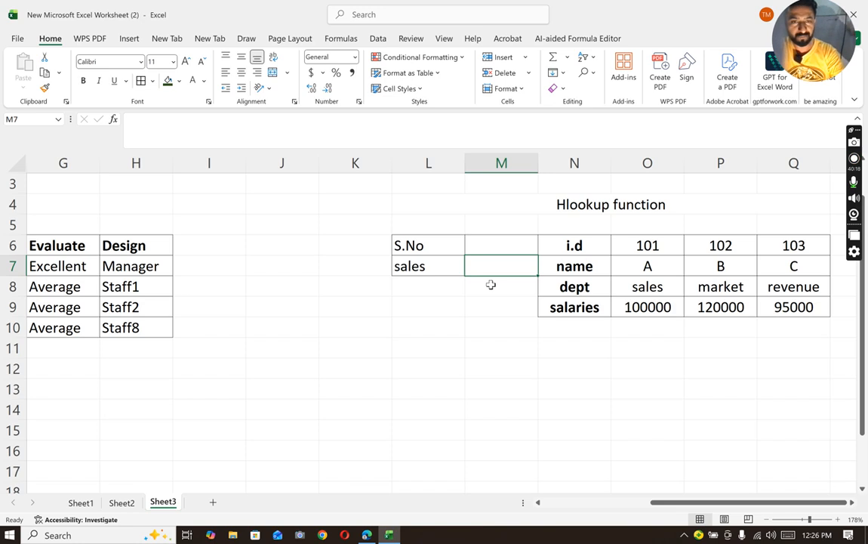
{"action": "type", "text": "="}
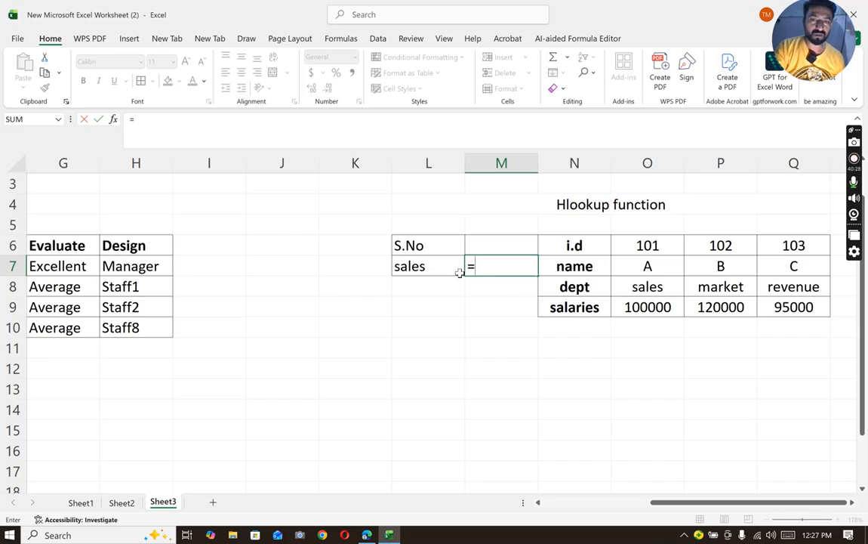
{"action": "key", "text": "Escape"}
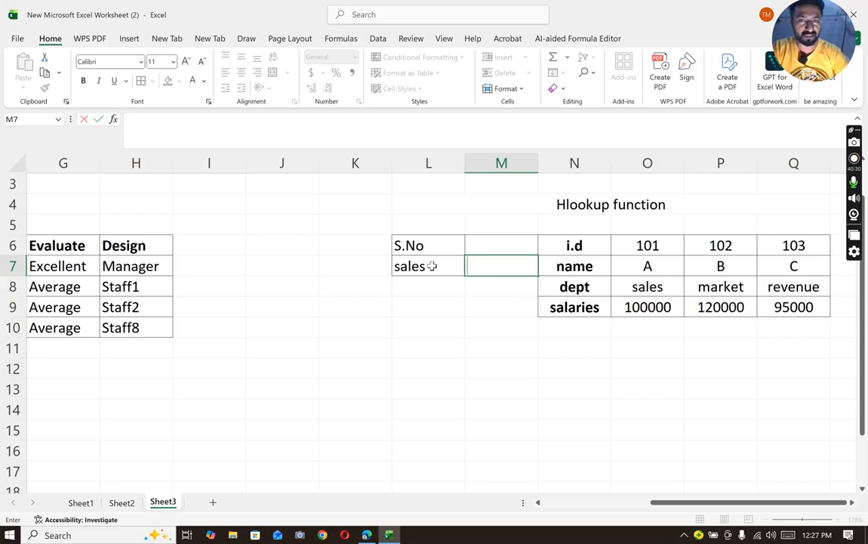
- Change the label in L7, below S.No, to "salaries"
{"action": "double_click", "coordinate": [432, 266]}
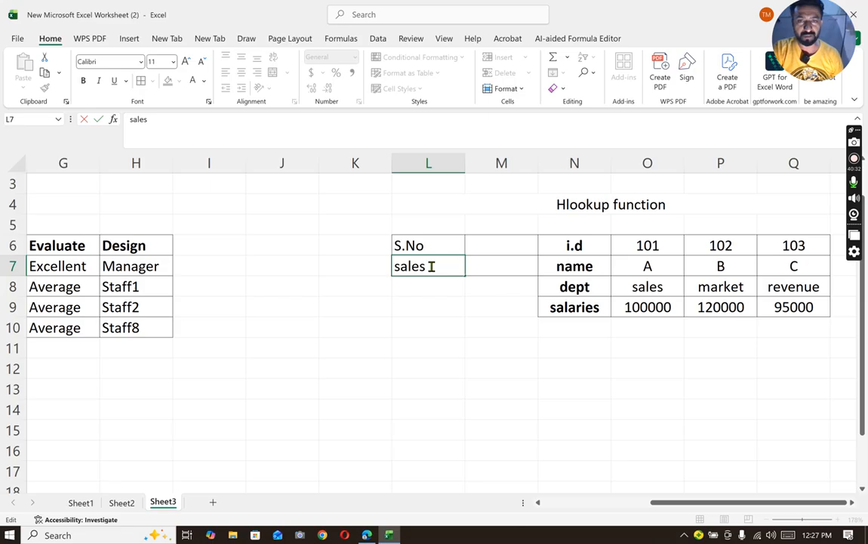
{"action": "key", "text": "BackSpace"}
{"action": "key", "text": "BackSpace"}
{"action": "type", "text": "aries"}
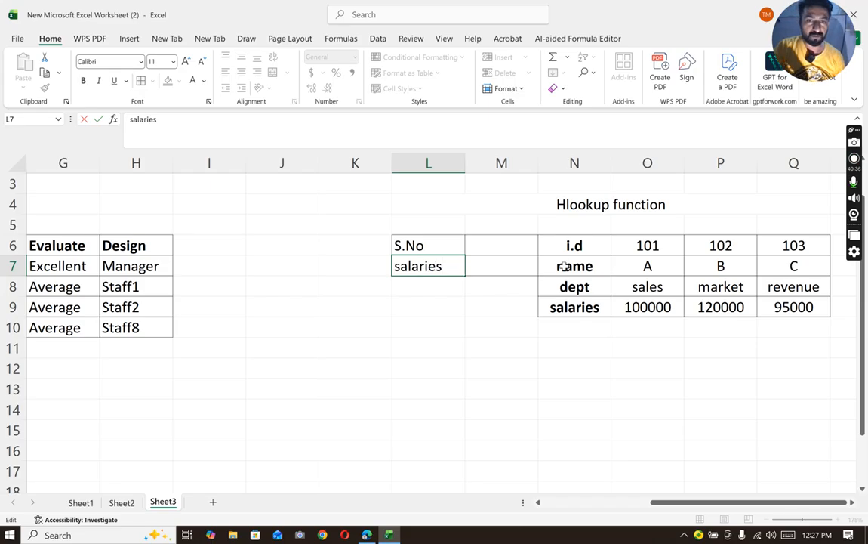
- Enter =HLOOKUP(M6,N6:Q9,4,0) in M7 to look up the salary for the S.No in the horizontal i.d table
{"action": "left_click", "coordinate": [502, 268]}
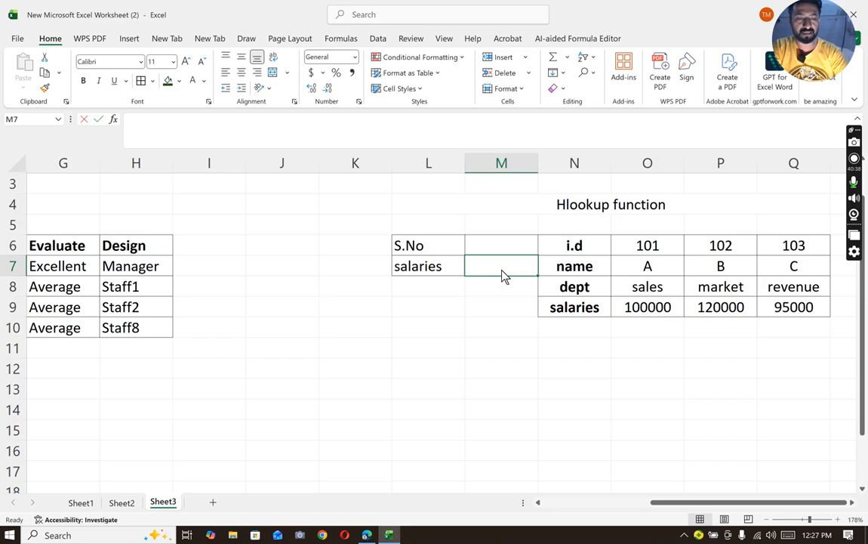
{"action": "type", "text": "=hlook"}
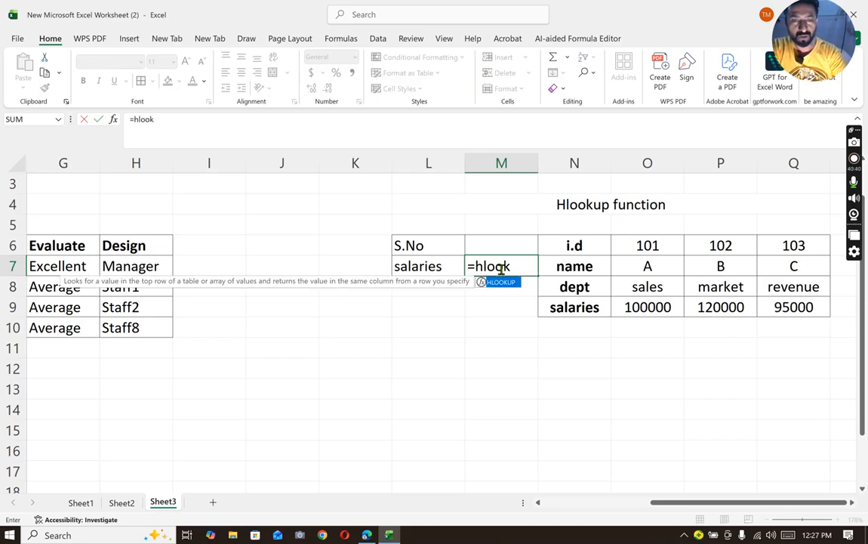
{"action": "type", "text": "up"}
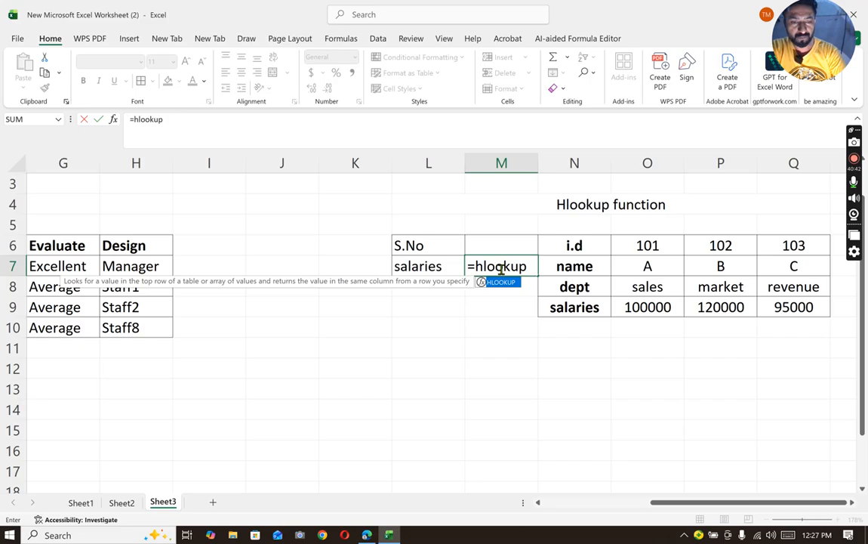
{"action": "type", "text": "("}
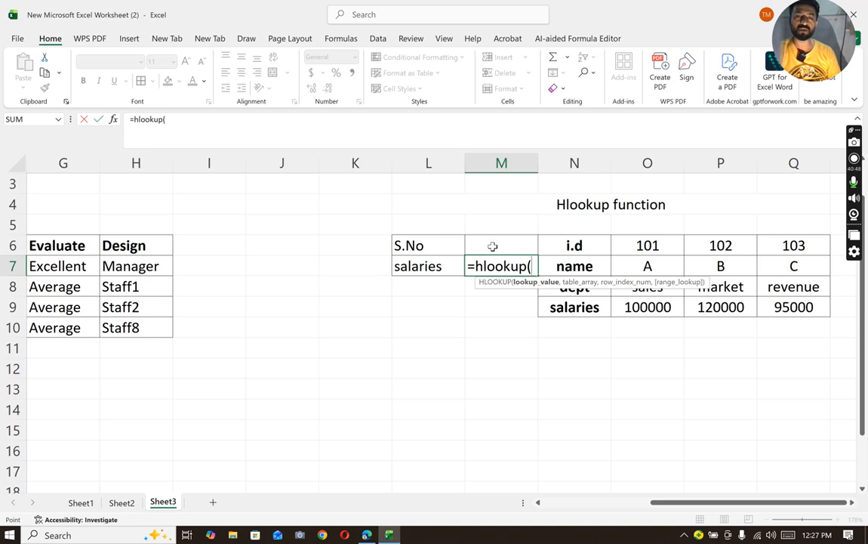
{"action": "left_click", "coordinate": [493, 246]}
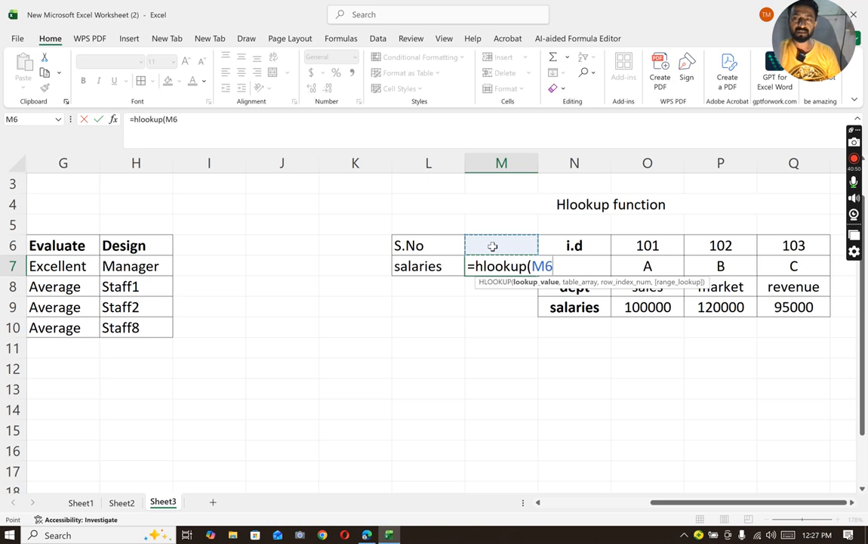
{"action": "type", "text": ","}
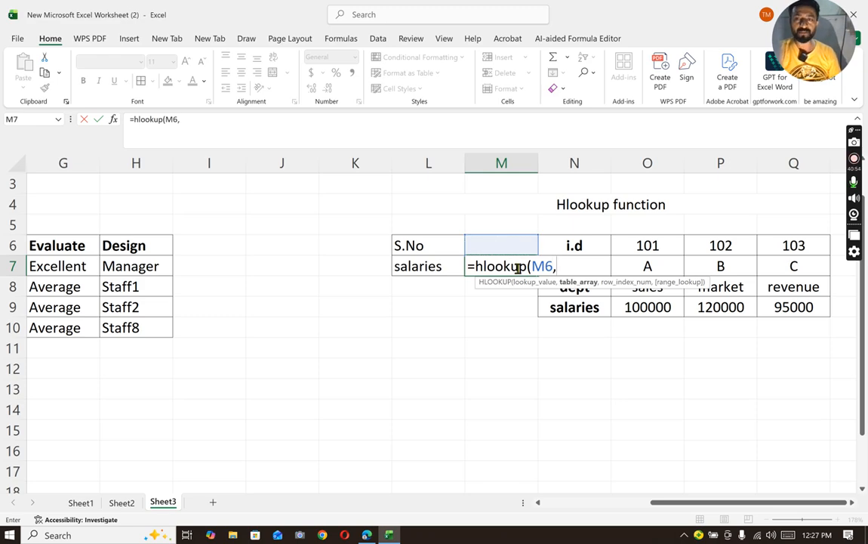
{"action": "left_click", "coordinate": [568, 245]}
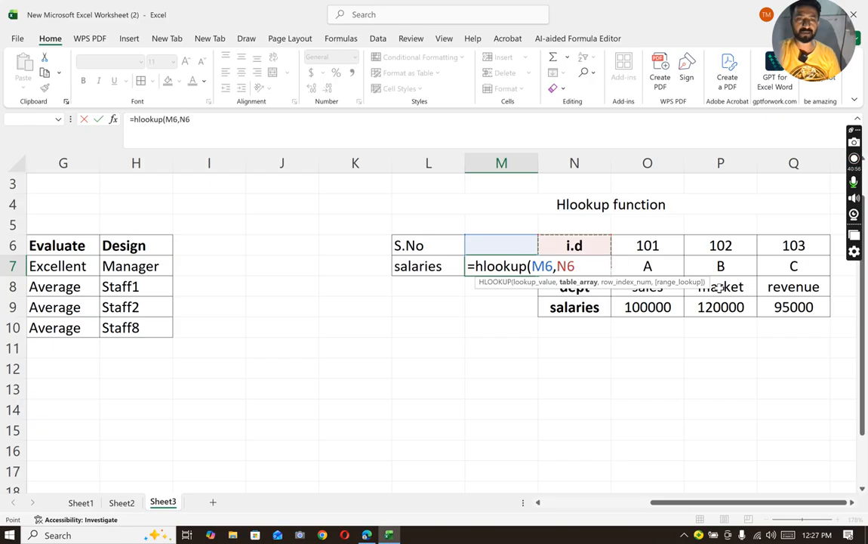
{"action": "left_click_drag", "start_coordinate": [718, 287], "coordinate": [805, 304]}
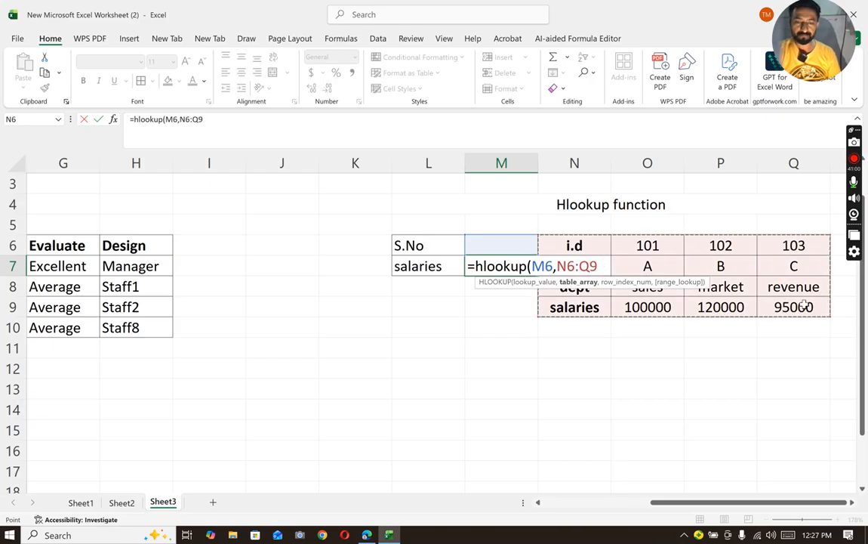
{"action": "type", "text": ","}
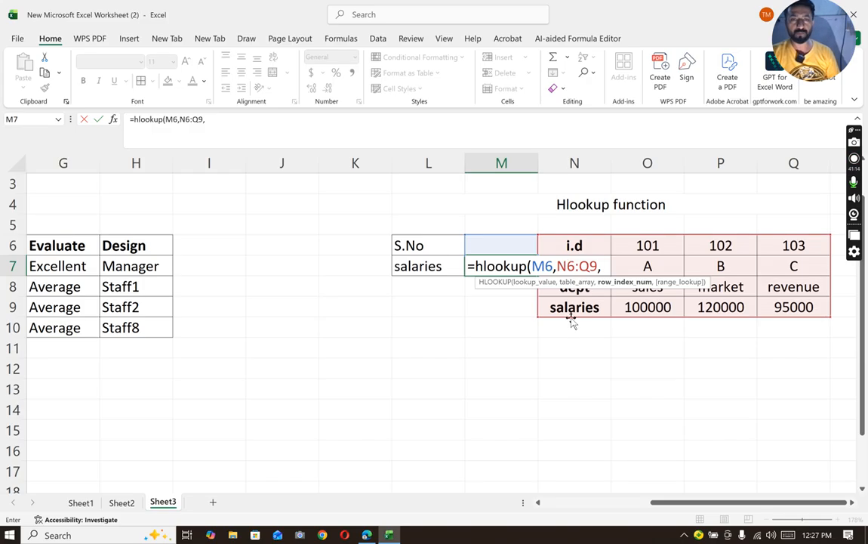
{"action": "type", "text": "4"}
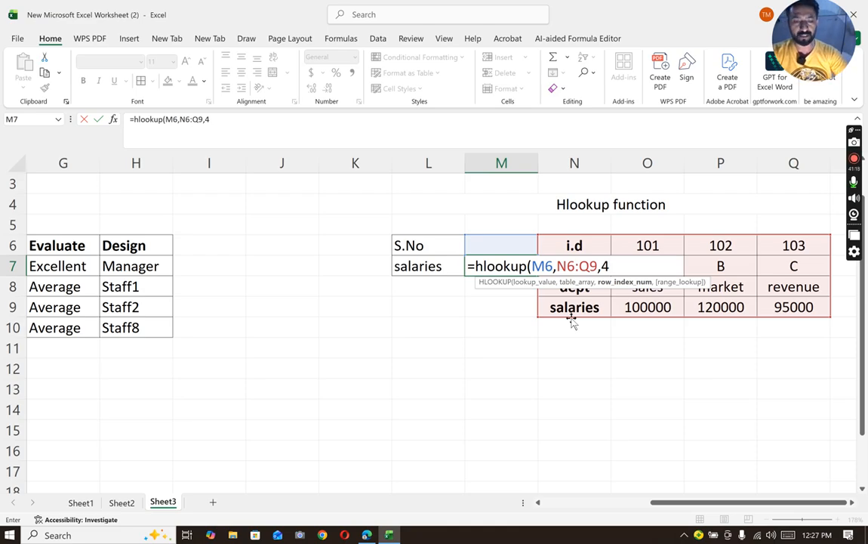
{"action": "type", "text": ",0"}
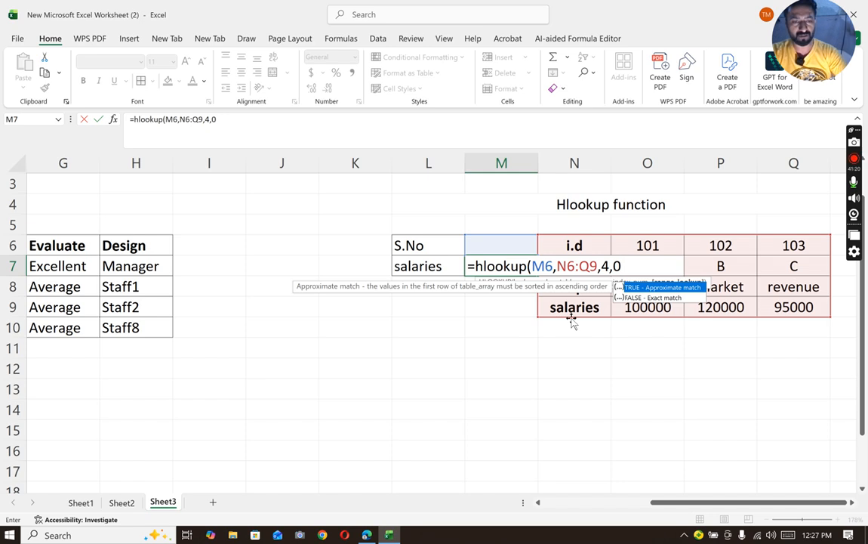
{"action": "type", "text": ")"}
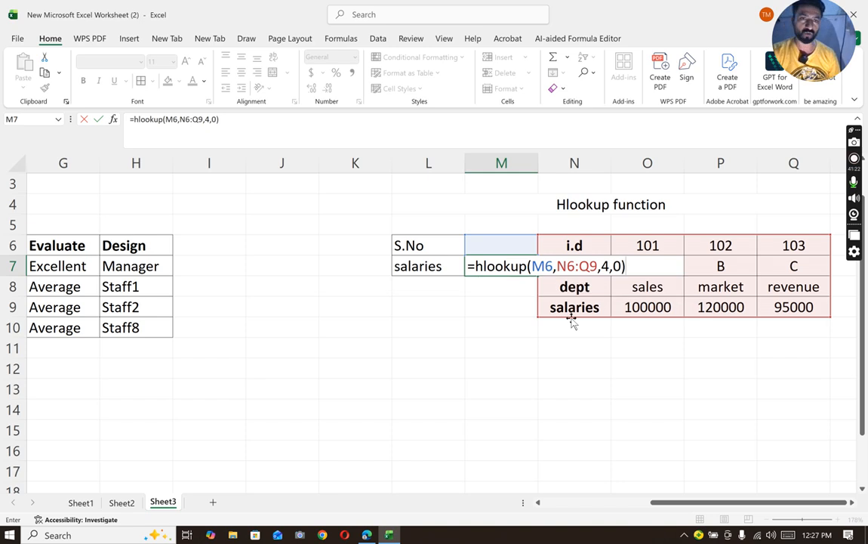
{"action": "key", "text": "Return"}
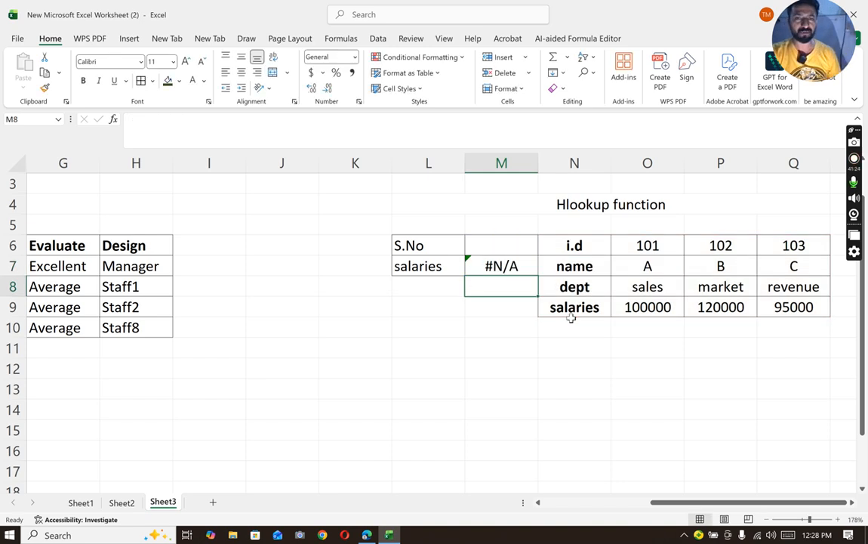
- Enter 101 as the S.No lookup value in M6
{"action": "left_click", "coordinate": [515, 243]}
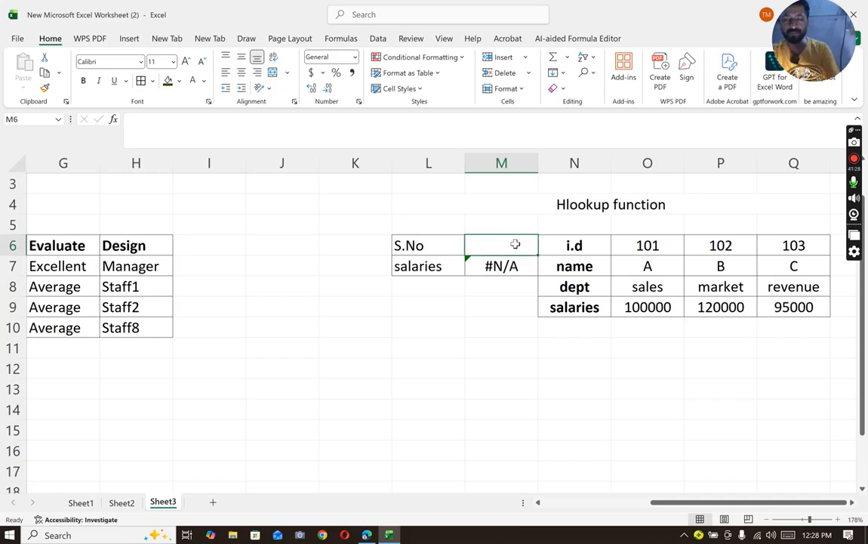
{"action": "type", "text": "101"}
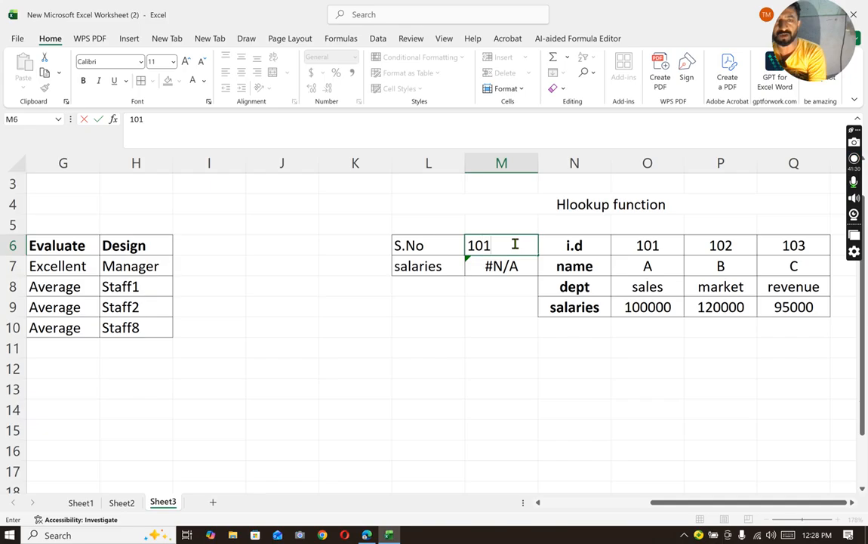
{"action": "key", "text": "Return"}
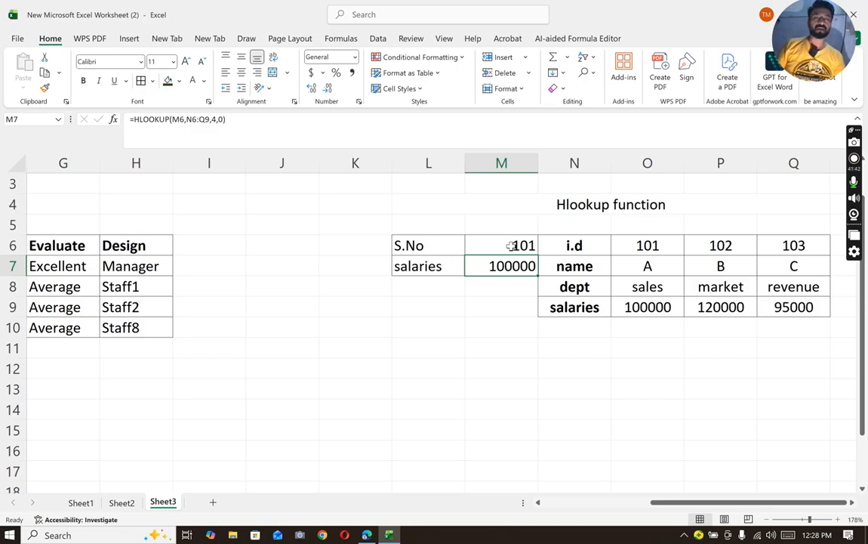
- Change the S.No lookup value in M6 to 102
{"action": "left_click", "coordinate": [506, 241]}
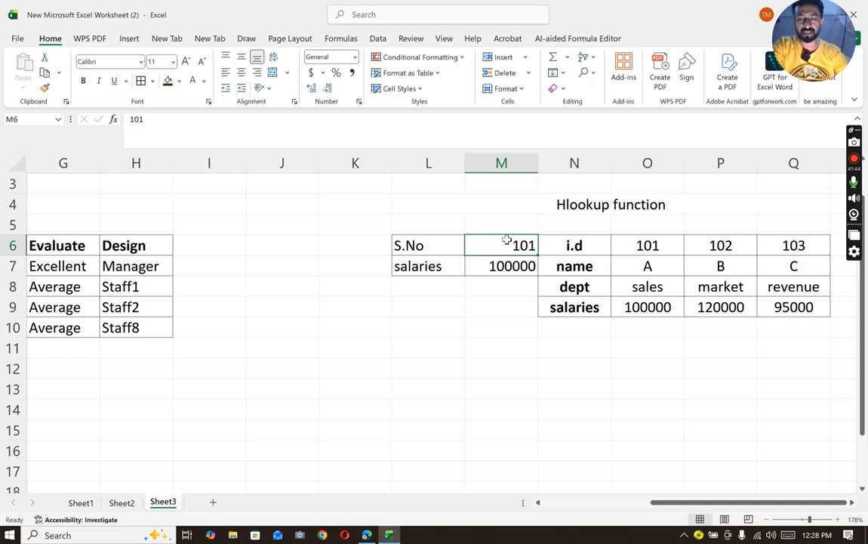
{"action": "key", "text": "F2"}
{"action": "key", "text": "BackSpace"}
{"action": "type", "text": "2"}
{"action": "key", "text": "Return"}
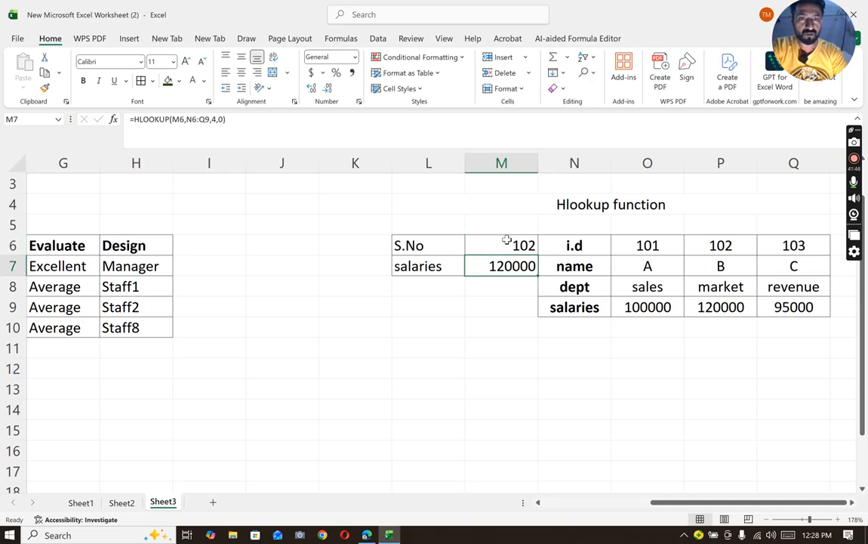
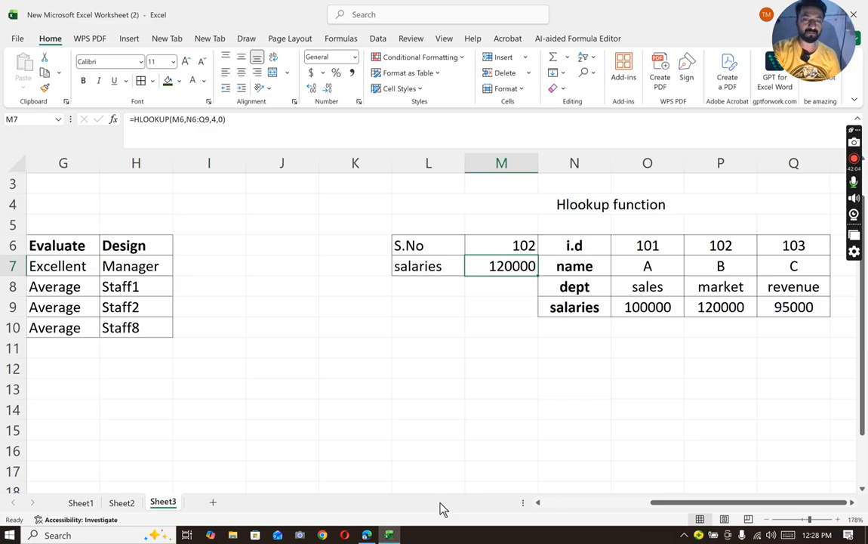
- Add a new worksheet after Sheet3 and apply borders to all cells in B2:E10
{"action": "left_click", "coordinate": [213, 502]}
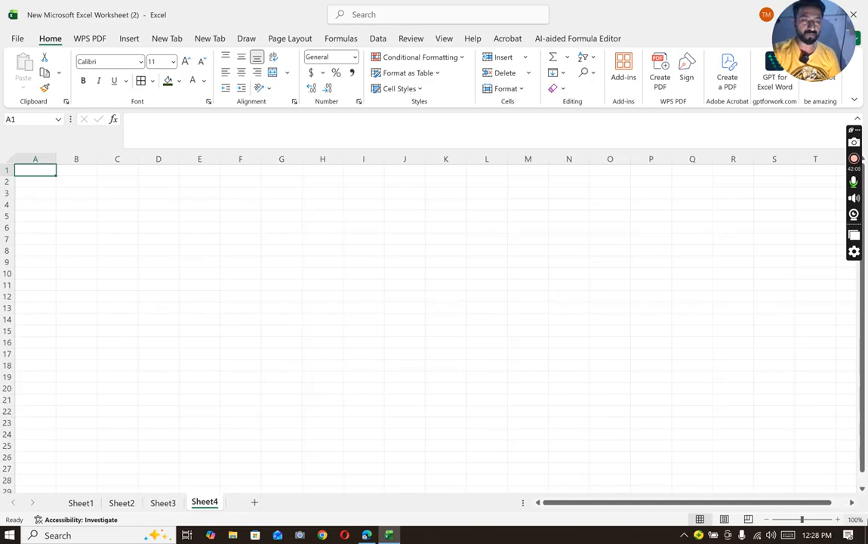
{"action": "left_click", "coordinate": [811, 518]}
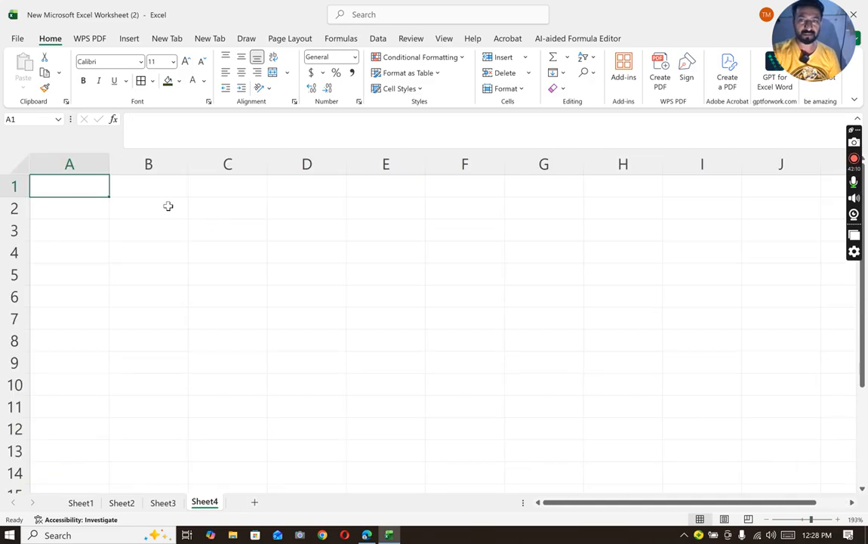
{"action": "left_click_drag", "start_coordinate": [167, 205], "coordinate": [407, 378]}
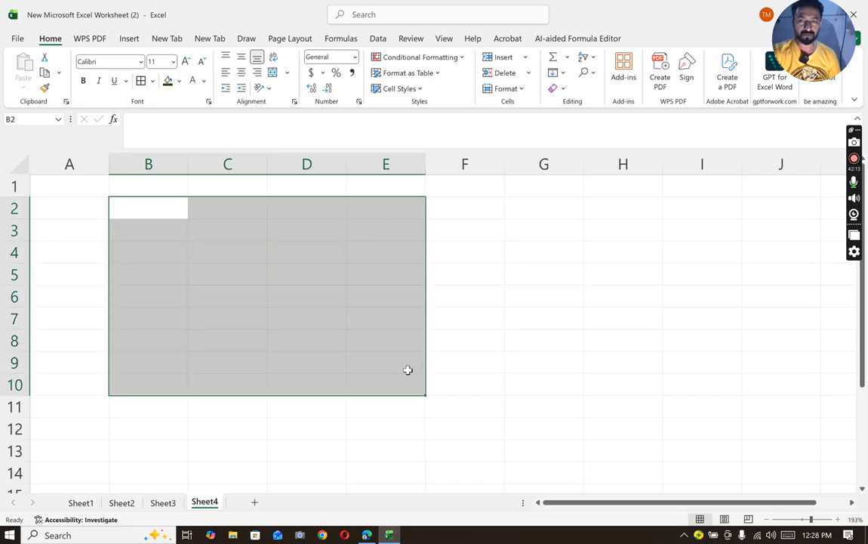
{"action": "left_click", "coordinate": [141, 80]}
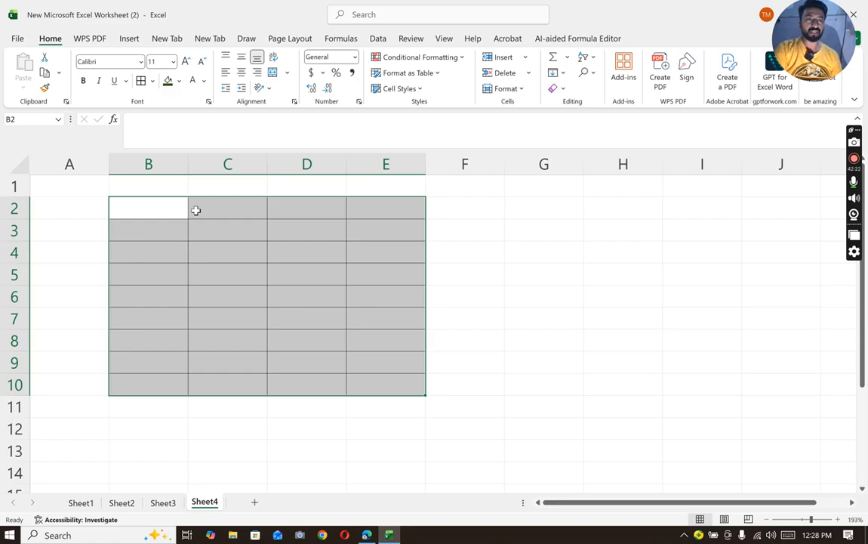
- Enter the header "Emp id" in B2 and fill B3:B10 with the sequential IDs 100 to 107
{"action": "left_click", "coordinate": [172, 209]}
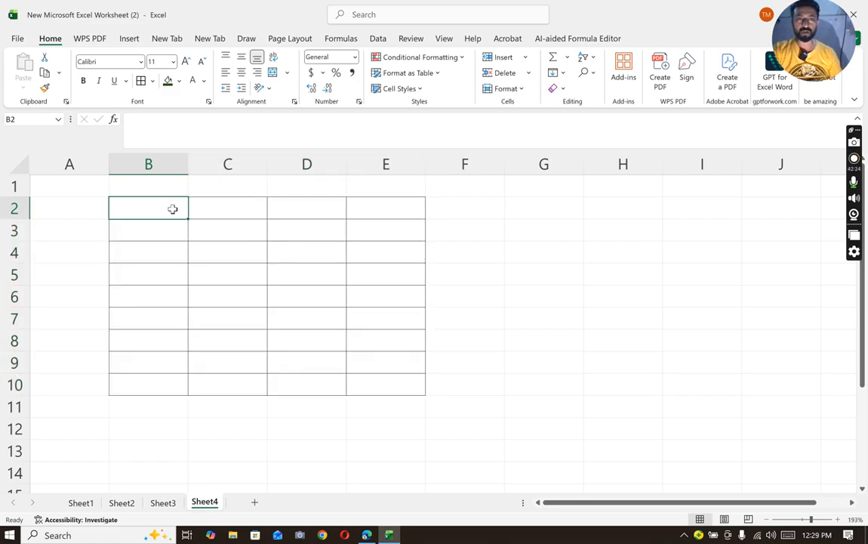
{"action": "type", "text": "Emp"}
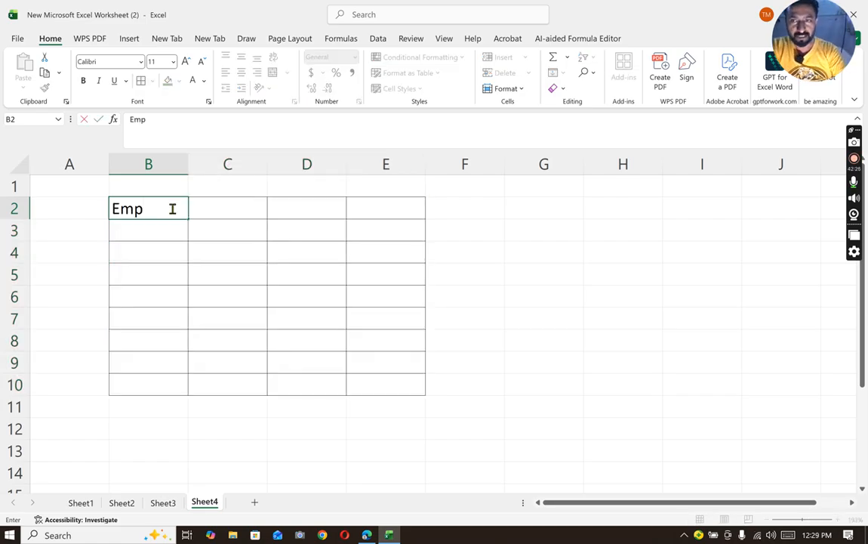
{"action": "type", "text": " id"}
{"action": "key", "text": "Return"}
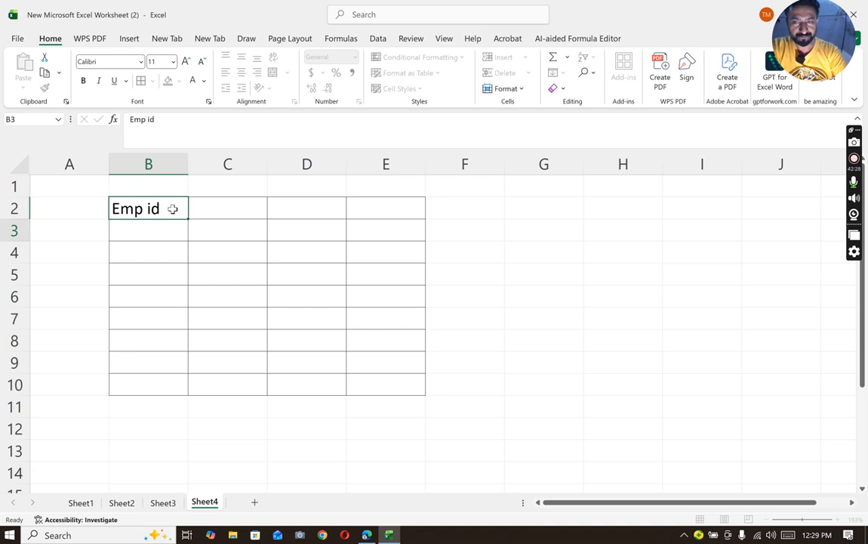
{"action": "type", "text": "100"}
{"action": "key", "text": "Return"}
{"action": "type", "text": "101"}
{"action": "key", "text": "Return"}
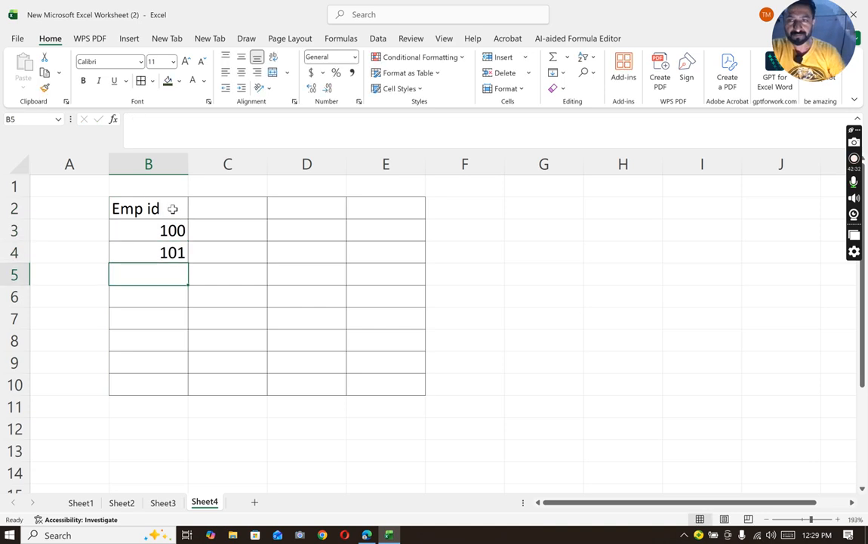
{"action": "left_click_drag", "start_coordinate": [171, 229], "coordinate": [178, 392]}
- Enter the headers "name", "city" and "phone" in C2:E2
{"action": "left_click", "coordinate": [222, 213]}
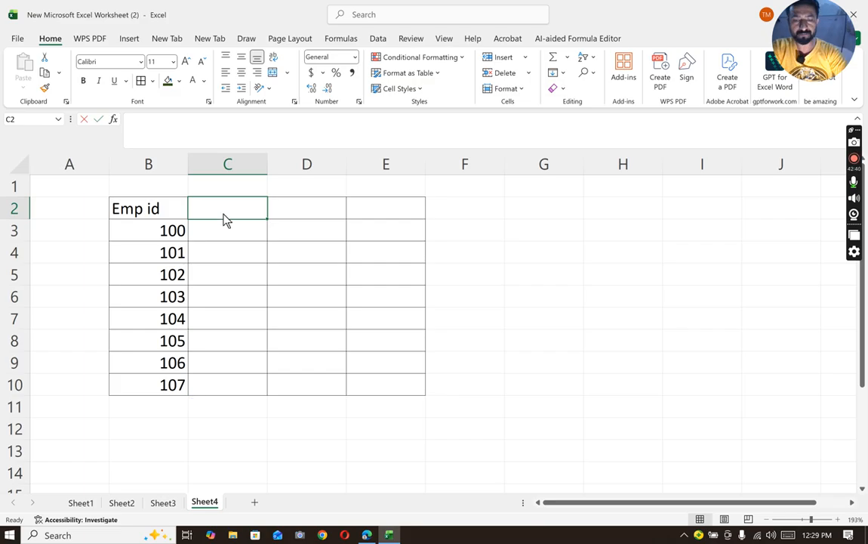
{"action": "type", "text": "name"}
{"action": "key", "text": "Tab"}
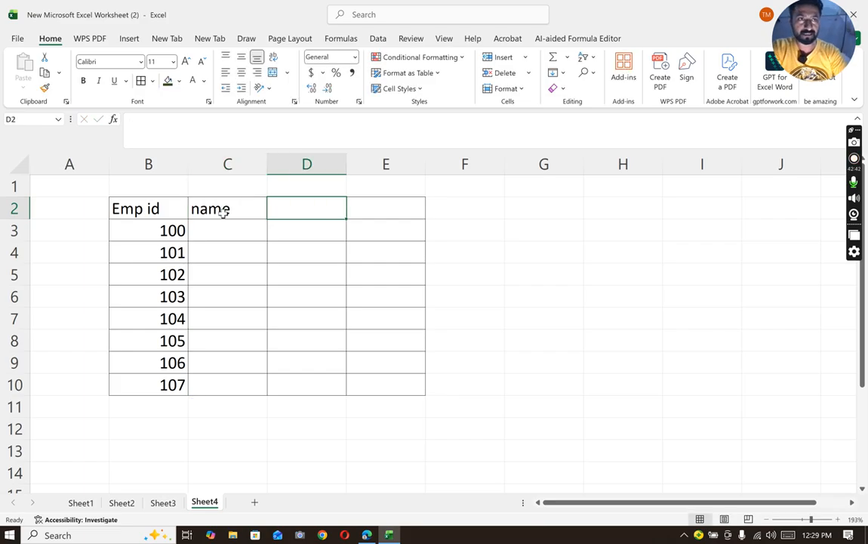
{"action": "type", "text": "city"}
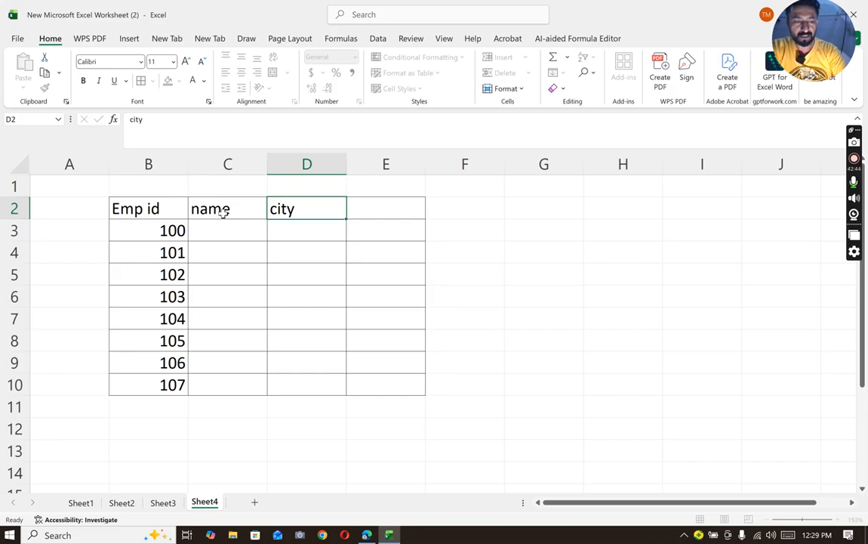
{"action": "key", "text": "Tab"}
{"action": "type", "text": "phone"}
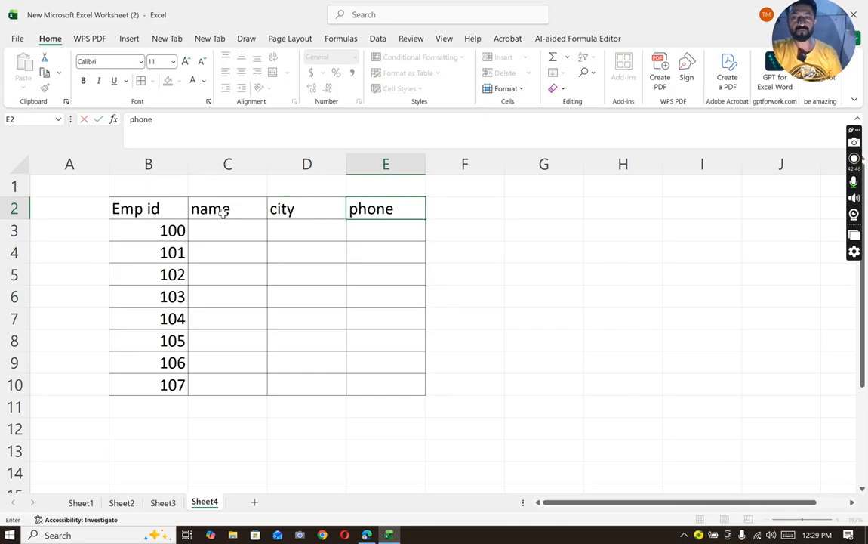
- Enter the names of the first four employees, IDs 100 to 103, in C3:C6
{"action": "left_click", "coordinate": [222, 229]}
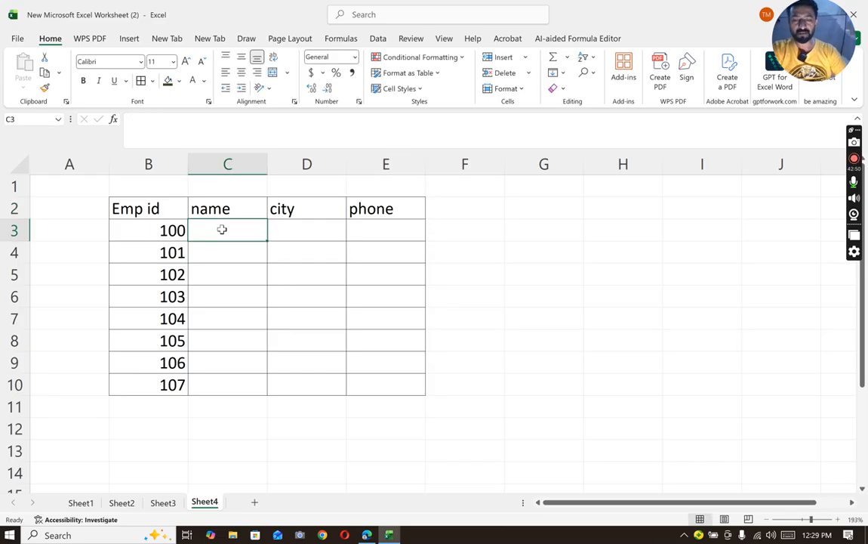
{"action": "type", "text": "A"}
{"action": "key", "text": "Return"}
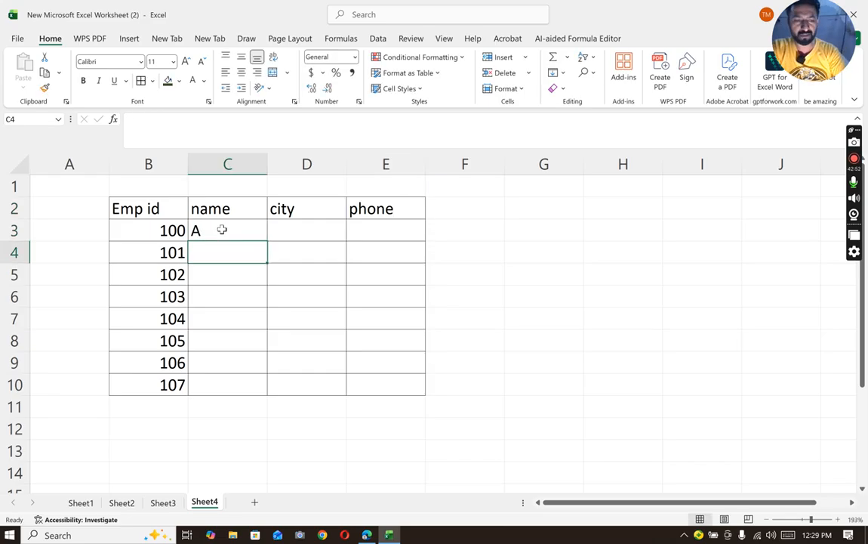
{"action": "left_click", "coordinate": [222, 229]}
{"action": "type", "text": "Ami"}
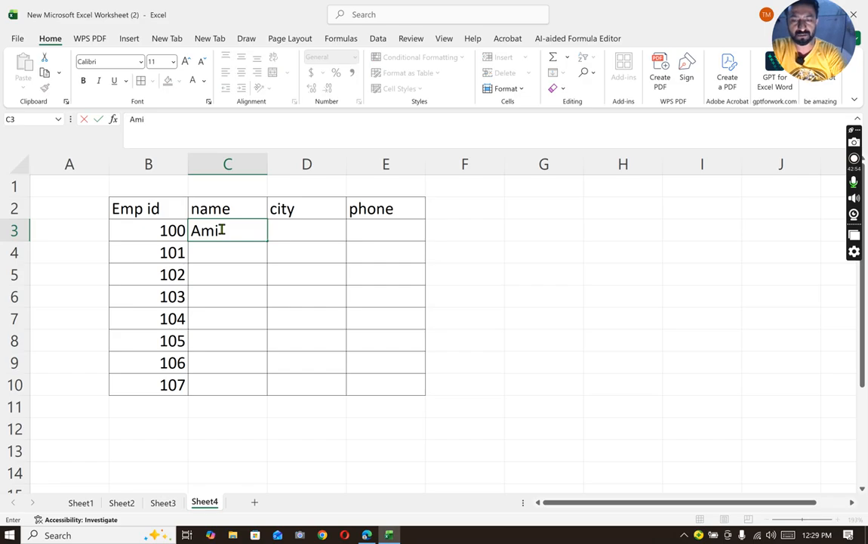
{"action": "key", "text": "Return"}
{"action": "type", "text": "asiom"}
{"action": "key", "text": "BackSpace"}
{"action": "key", "text": "BackSpace"}
{"action": "type", "text": "m"}
{"action": "key", "text": "Return"}
{"action": "type", "text": "waleed"}
{"action": "key", "text": "Return"}
{"action": "type", "text": "waseem"}
{"action": "key", "text": "Return"}
- Enter the names of the remaining four employees, IDs 104 to 107, in C7:C10
{"action": "type", "text": "kumail"}
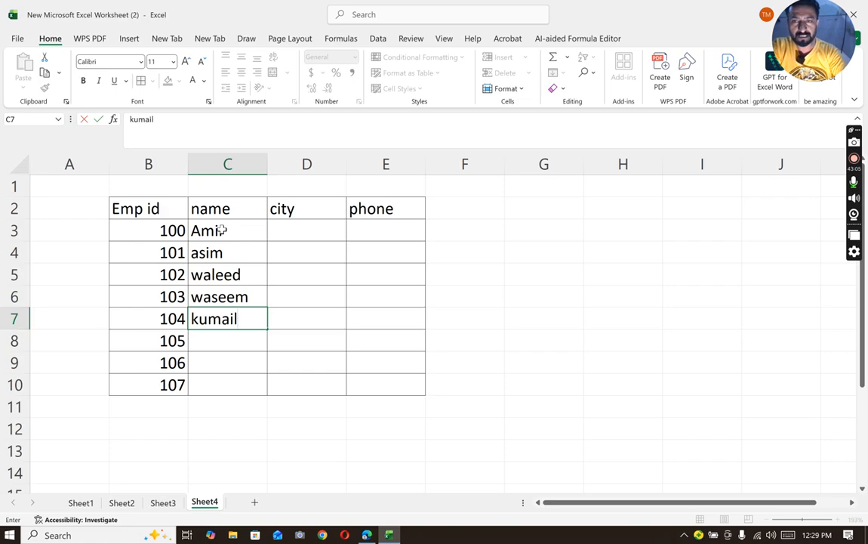
{"action": "key", "text": "Return"}
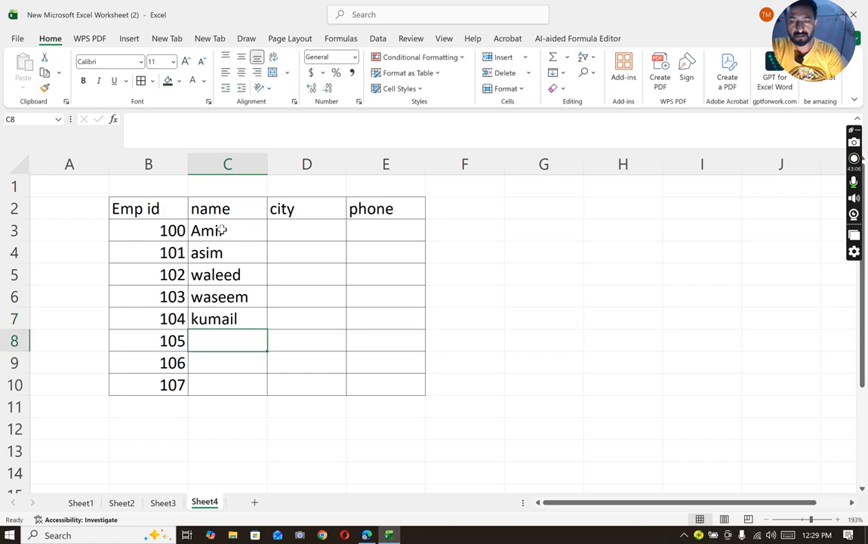
{"action": "type", "text": "rizwan"}
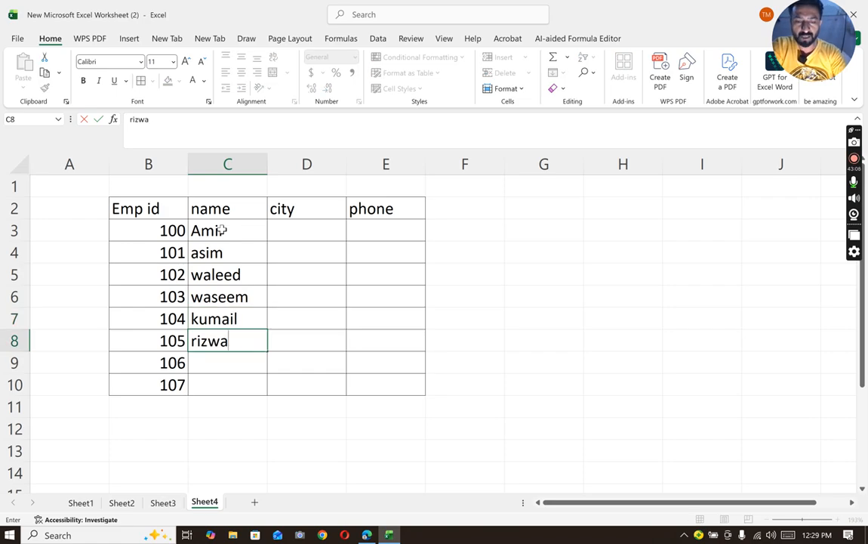
{"action": "key", "text": "Return"}
{"action": "type", "text": "ad"}
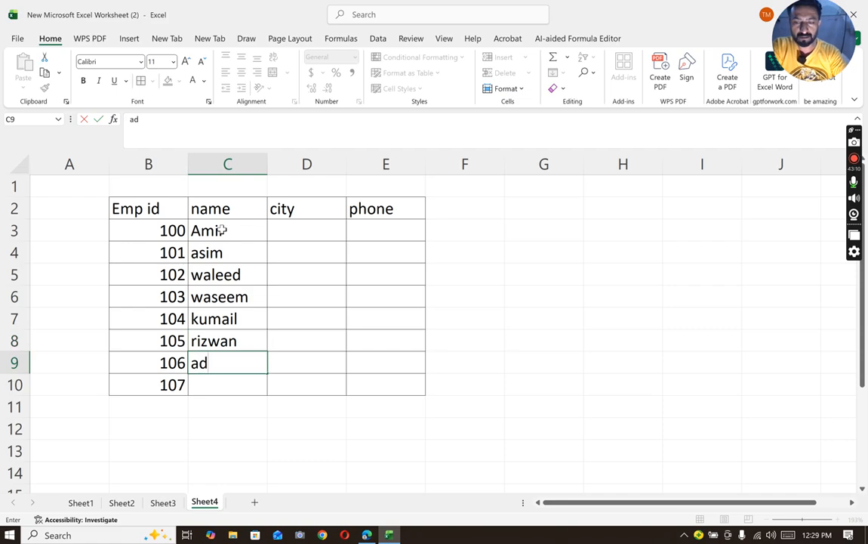
{"action": "key", "text": "BackSpace"}
{"action": "type", "text": "snaat"}
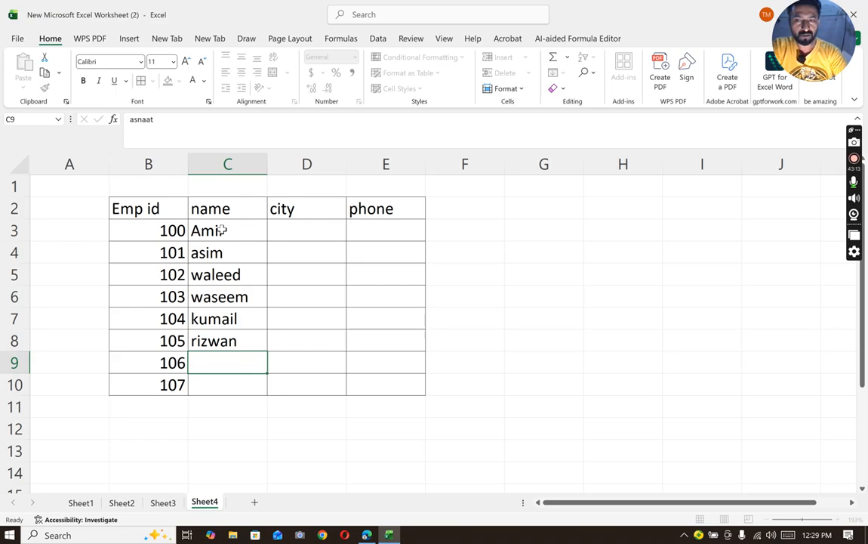
{"action": "key", "text": "Return"}
{"action": "type", "text": "sumair"}
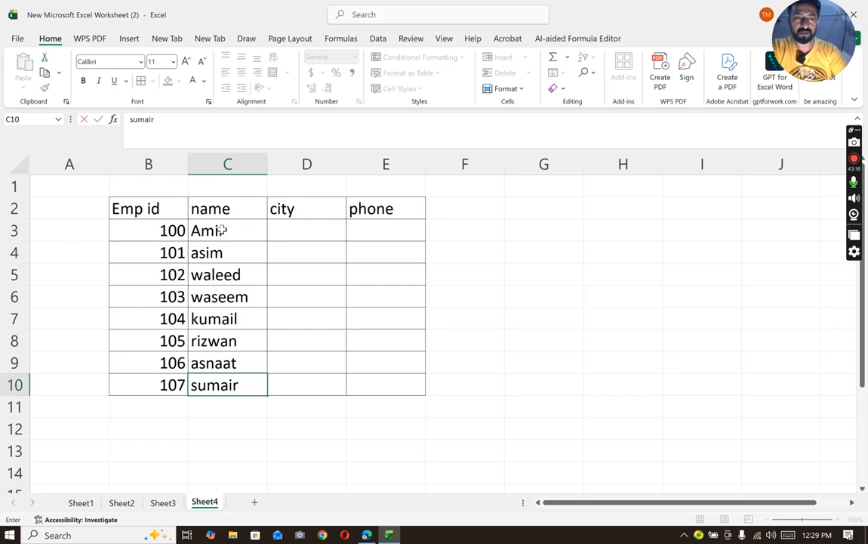
- Enter the cities lhr, isl, lhr and kar in D3:D6 for employees 100 to 103
{"action": "left_click", "coordinate": [293, 223]}
{"action": "type", "text": "lhr"}
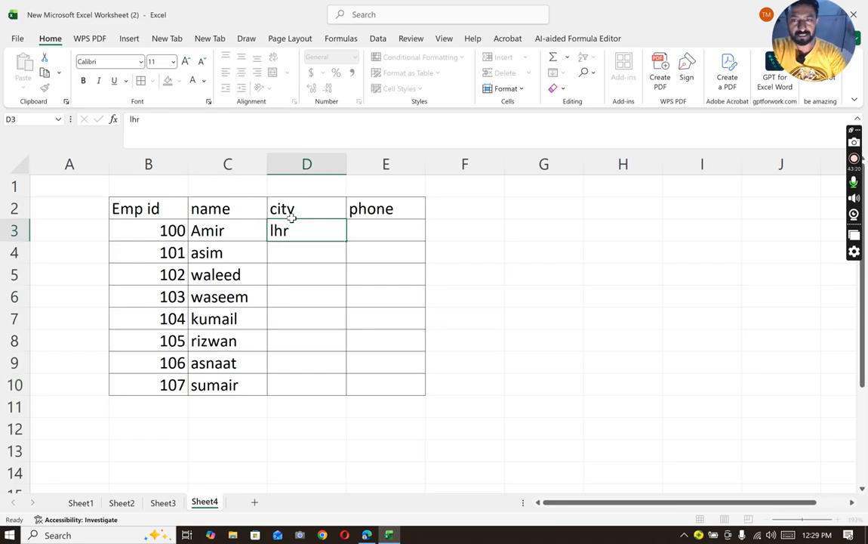
{"action": "key", "text": "Return"}
{"action": "type", "text": "isl"}
{"action": "key", "text": "Return"}
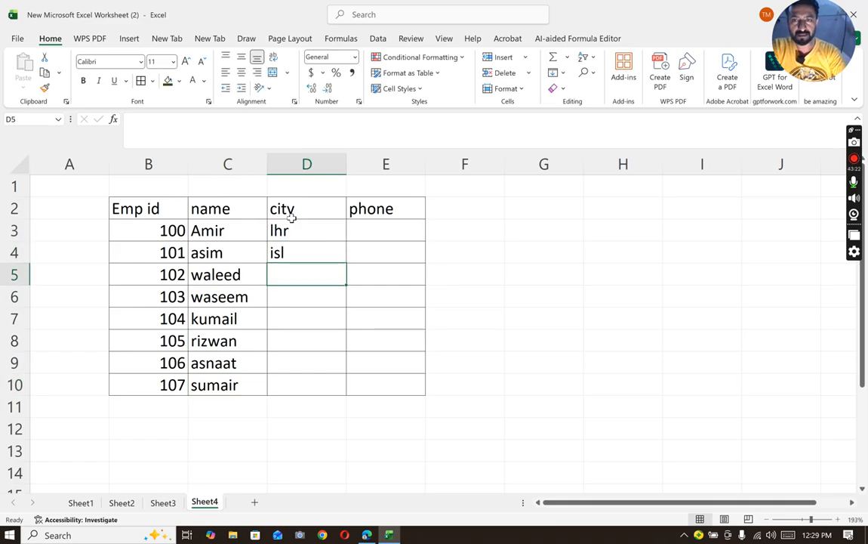
{"action": "type", "text": "lhr"}
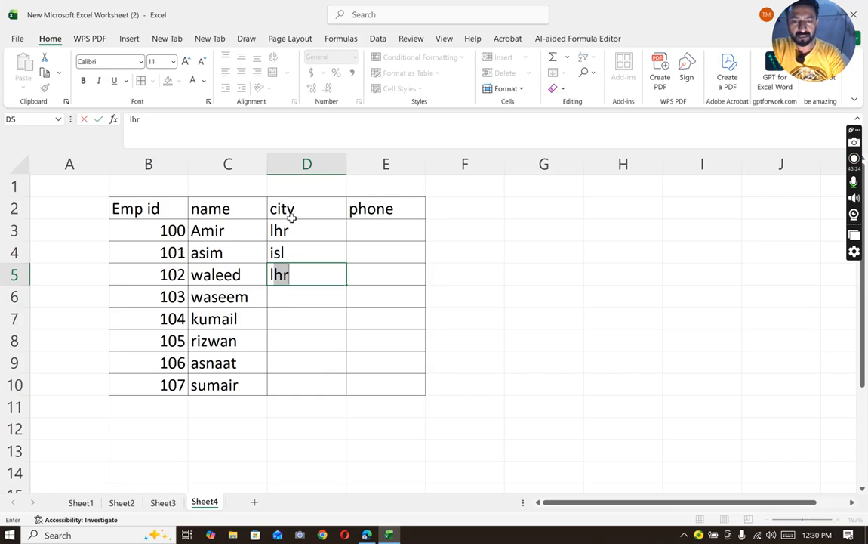
{"action": "key", "text": "Return"}
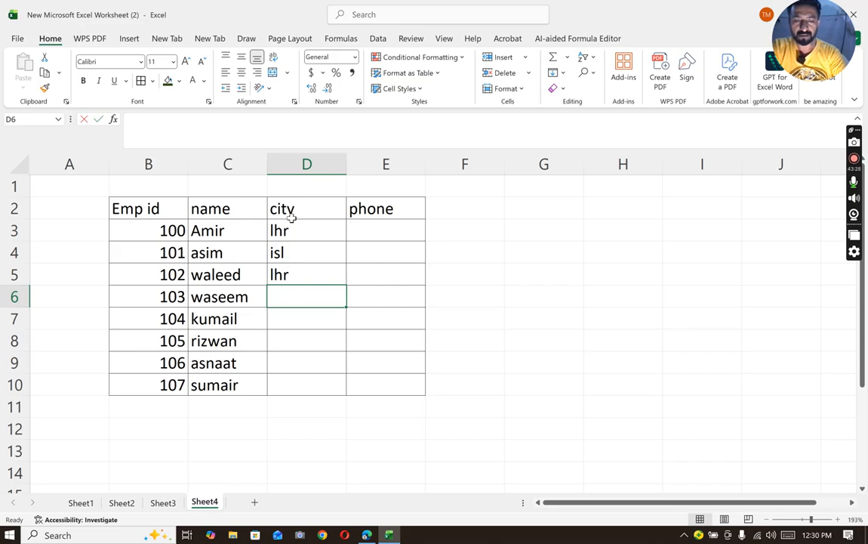
{"action": "type", "text": "kar"}
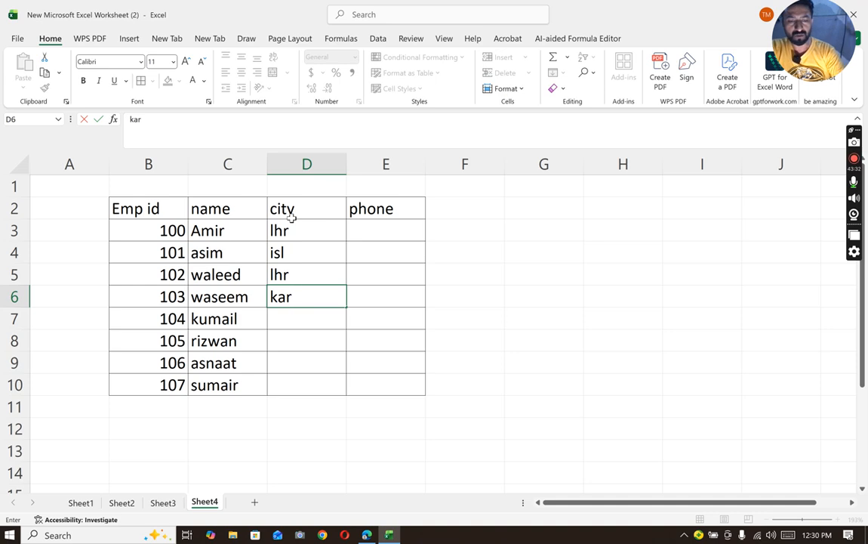
{"action": "key", "text": "Return"}
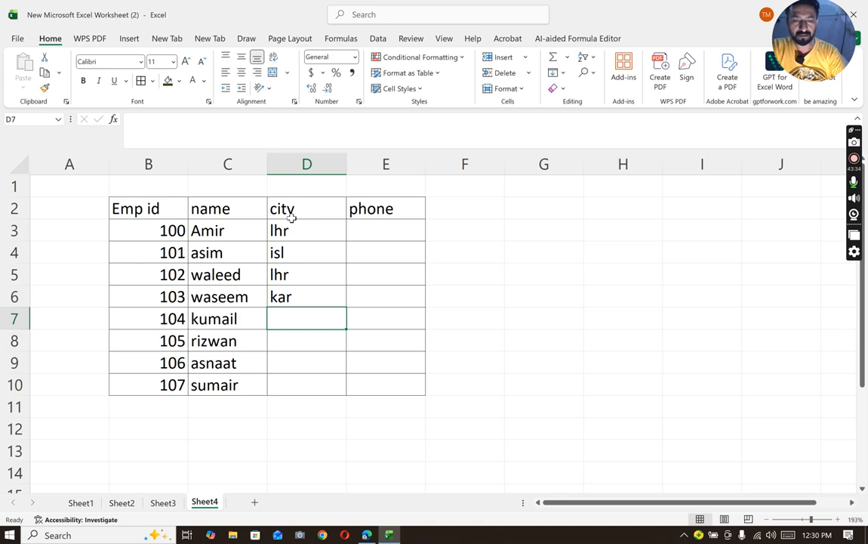
- Enter the cities mul, fas, baha and nohsh in D7:D10 for employees 104 to 107
{"action": "type", "text": "mul"}
{"action": "key", "text": "Return"}
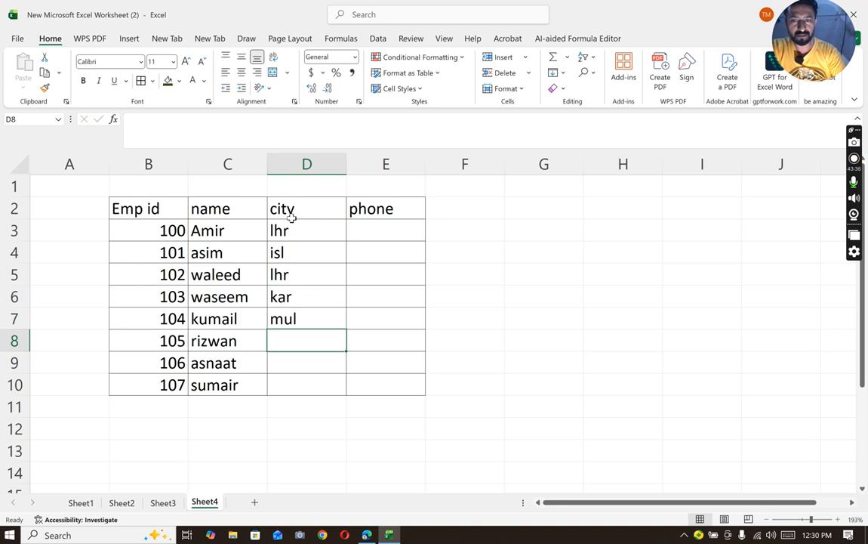
{"action": "type", "text": "fas"}
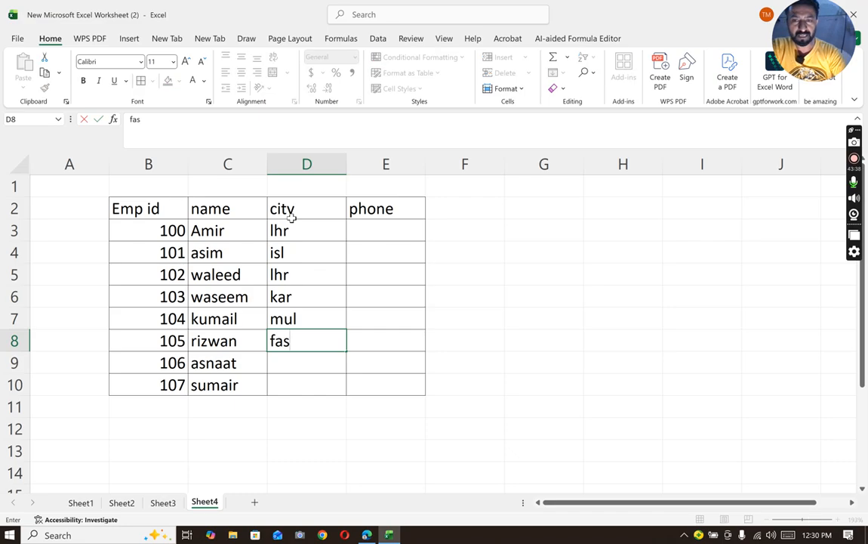
{"action": "key", "text": "Return"}
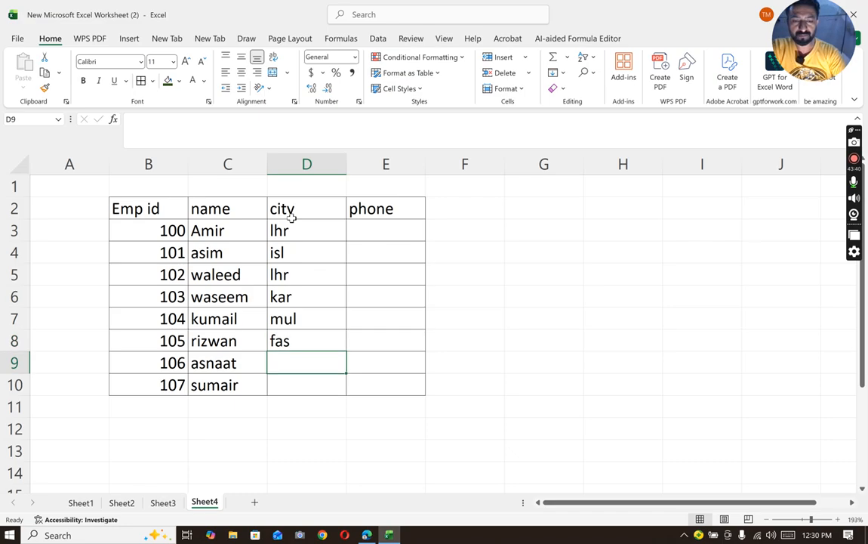
{"action": "type", "text": "baha"}
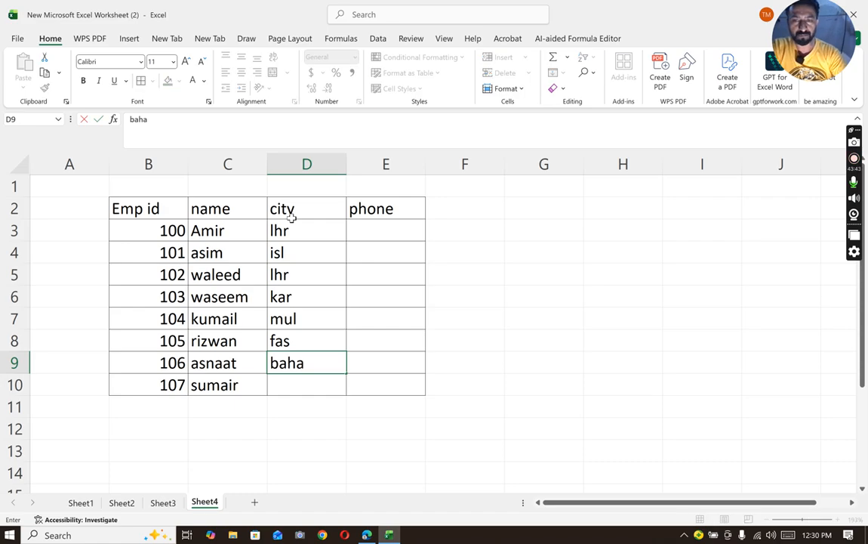
{"action": "key", "text": "Return"}
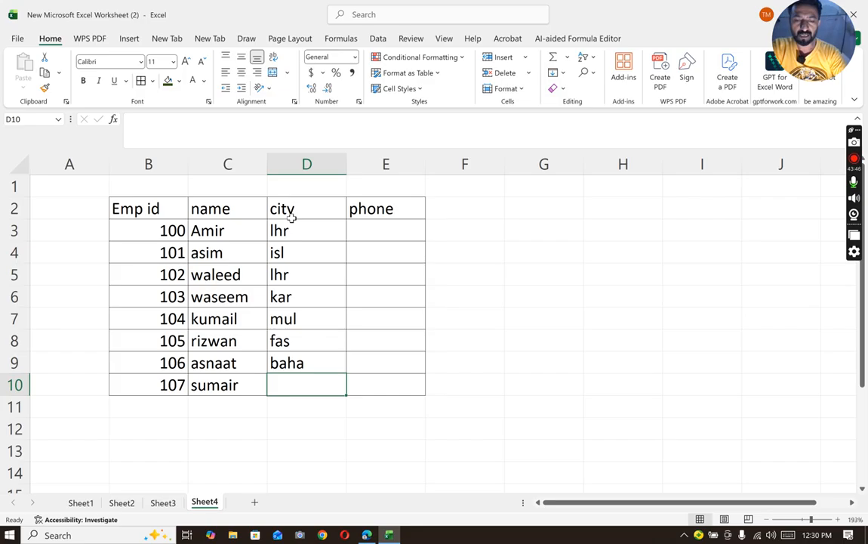
{"action": "type", "text": "nohsh"}
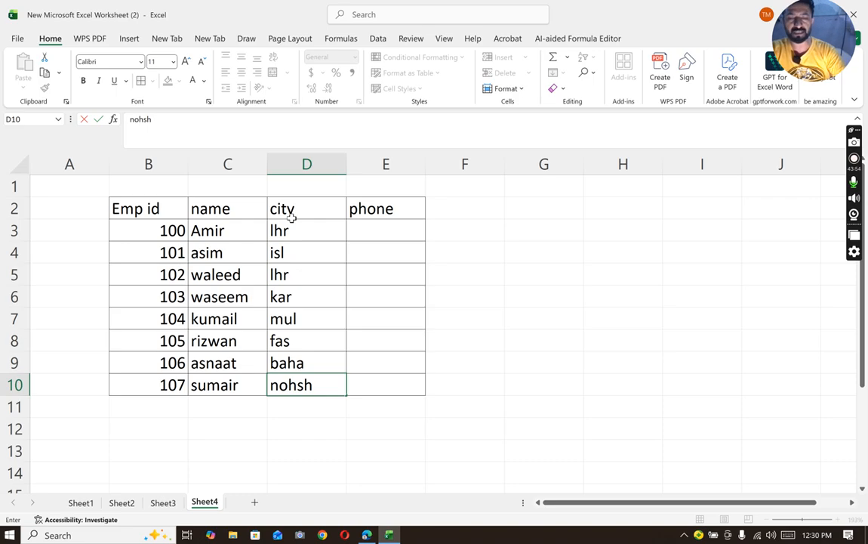
{"action": "type", "text": "454354"}
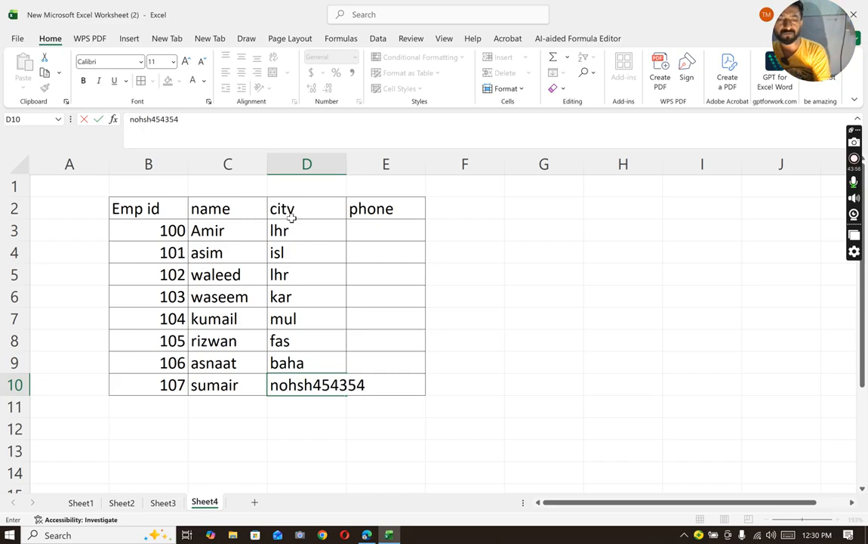
{"action": "key", "text": "BackSpace"}
{"action": "key", "text": "BackSpace"}
{"action": "key", "text": "BackSpace"}
{"action": "key", "text": "BackSpace"}
{"action": "key", "text": "BackSpace"}
{"action": "key", "text": "BackSpace"}
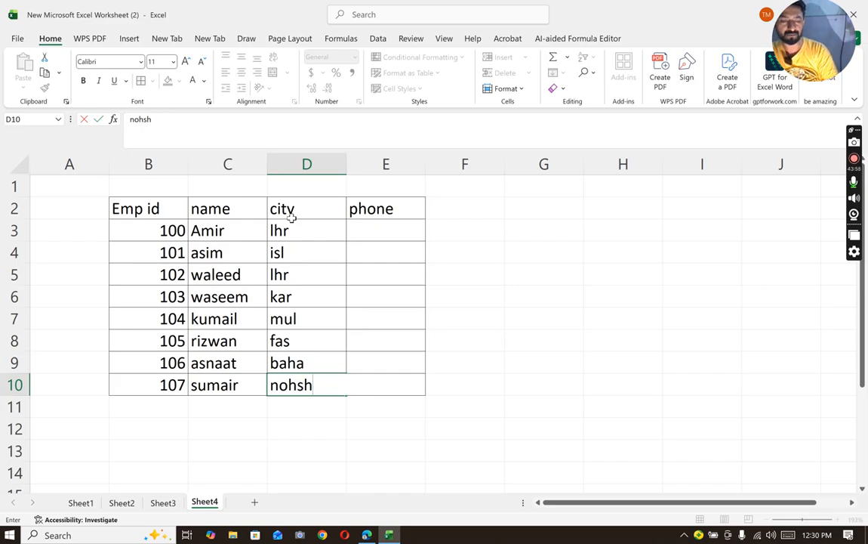
- Enter the phone numbers of employees 100 to 102 in E3:E5
{"action": "key", "text": "Up"}
{"action": "key", "text": "Up"}
{"action": "key", "text": "Up"}
{"action": "key", "text": "Up"}
{"action": "key", "text": "Up"}
{"action": "key", "text": "Up"}
{"action": "key", "text": "Up"}
{"action": "key", "text": "Right"}
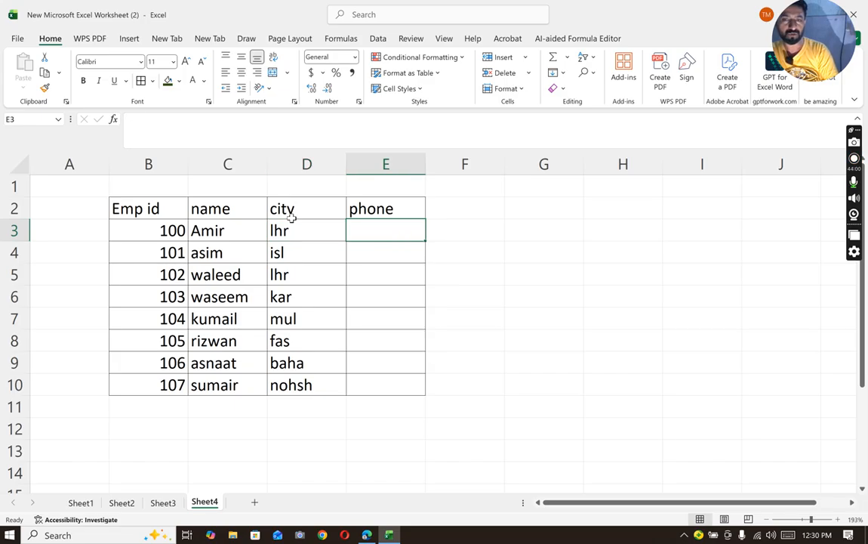
{"action": "type", "text": "856858585"}
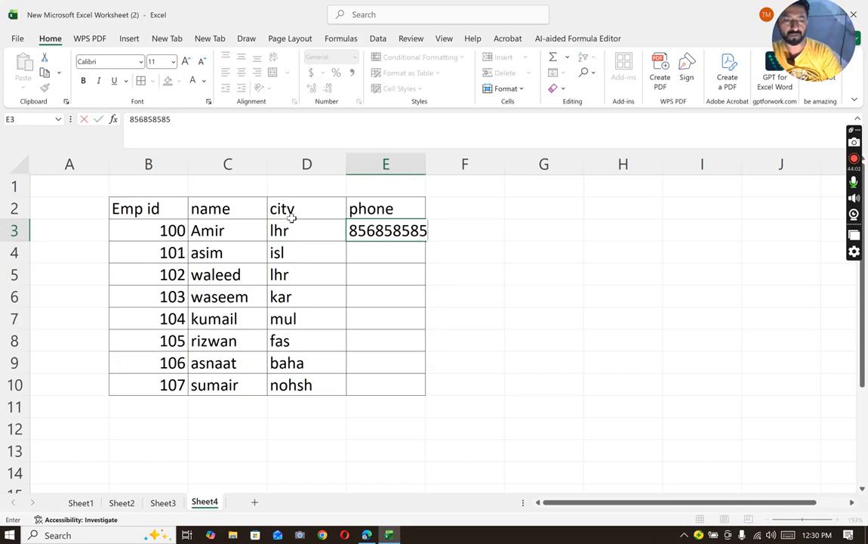
{"action": "key", "text": "Return"}
{"action": "type", "text": "764764764"}
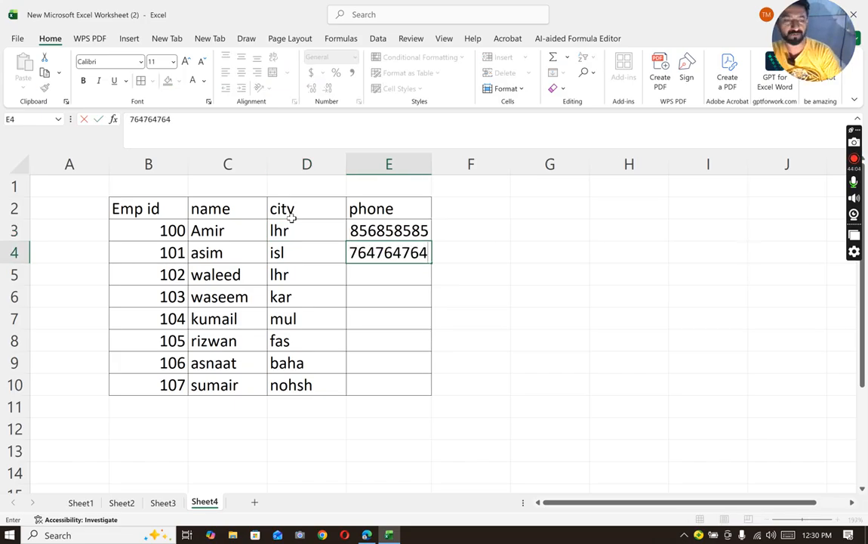
{"action": "key", "text": "Return"}
{"action": "type", "text": "65544778"}
{"action": "key", "text": "Return"}
- Enter the phone numbers of the remaining employees, IDs 103 to 107, in E6:E10
{"action": "type", "text": "42"}
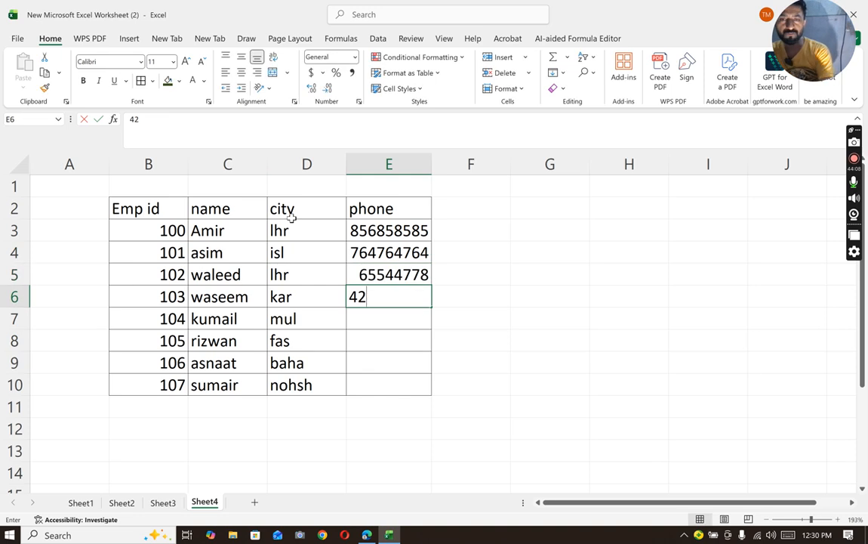
{"action": "type", "text": "4532542"}
{"action": "key", "text": "Return"}
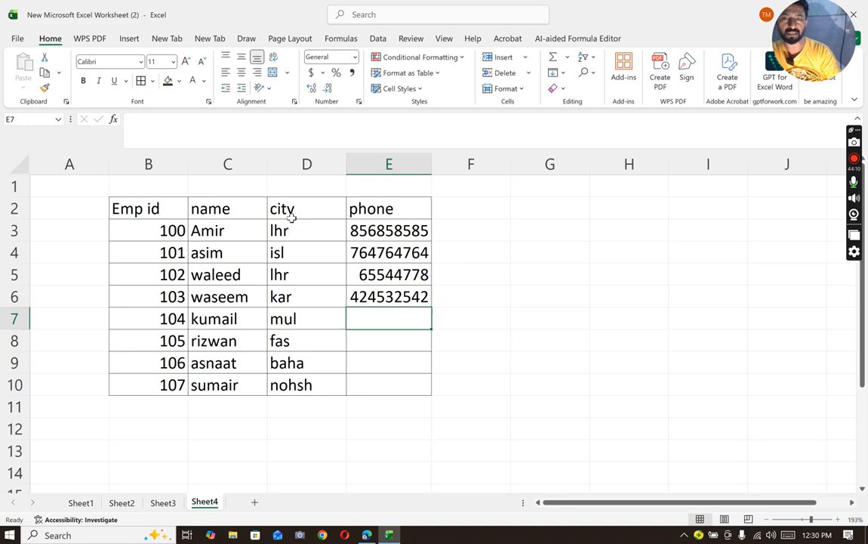
{"action": "type", "text": "76555556"}
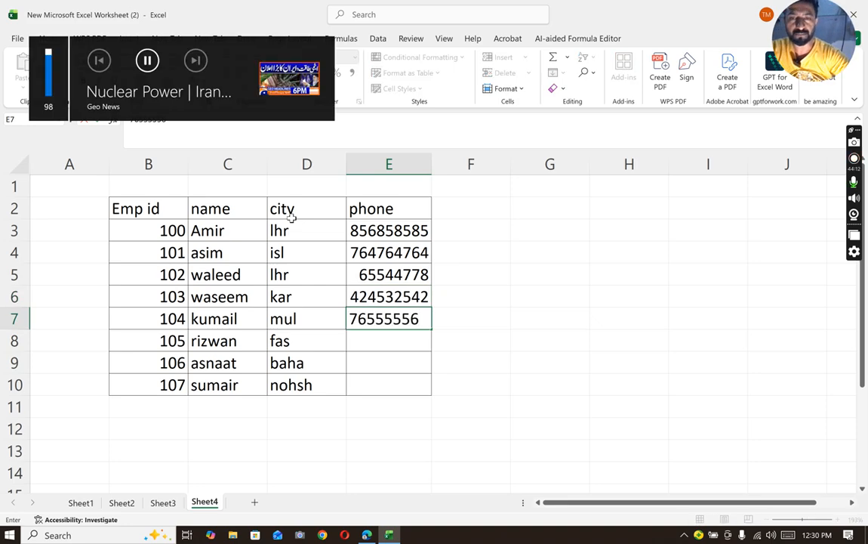
{"action": "key", "text": "Return"}
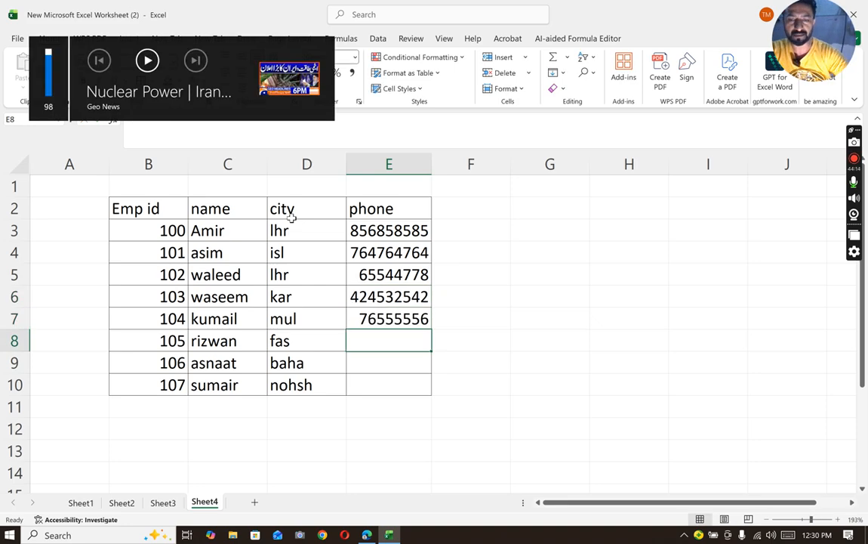
{"action": "type", "text": "7474477"}
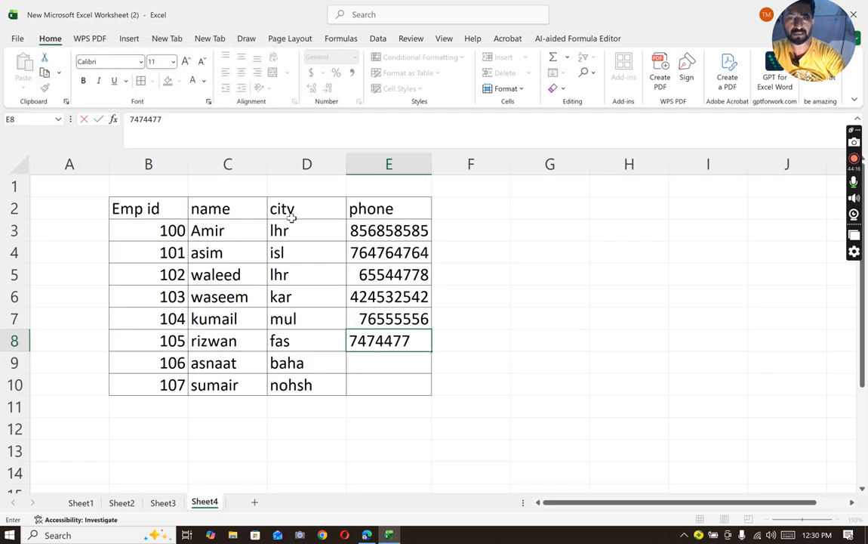
{"action": "key", "text": "Return"}
{"action": "type", "text": "797897897"}
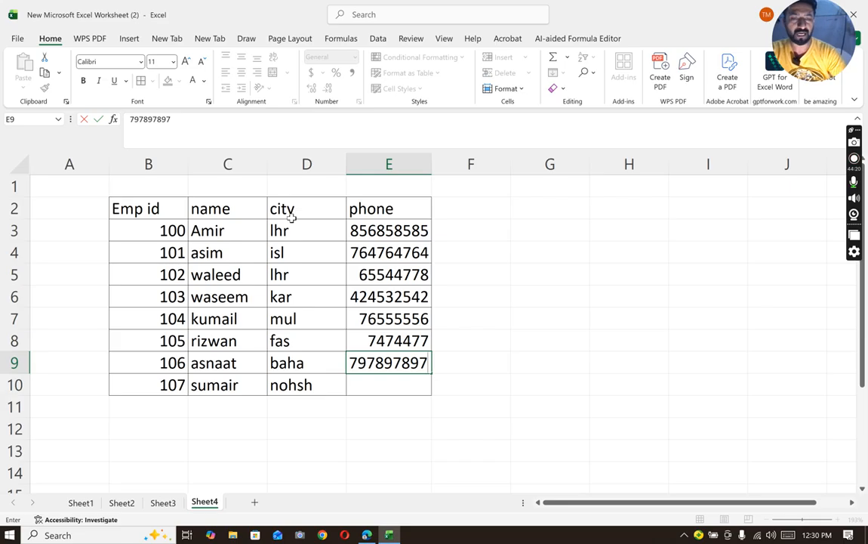
{"action": "key", "text": "Return"}
{"action": "type", "text": "98797978"}
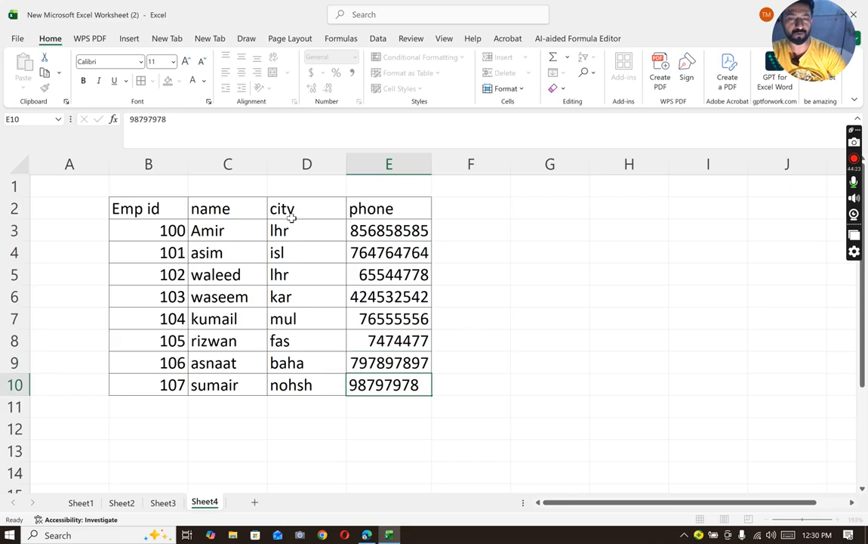
{"action": "key", "text": "Return"}
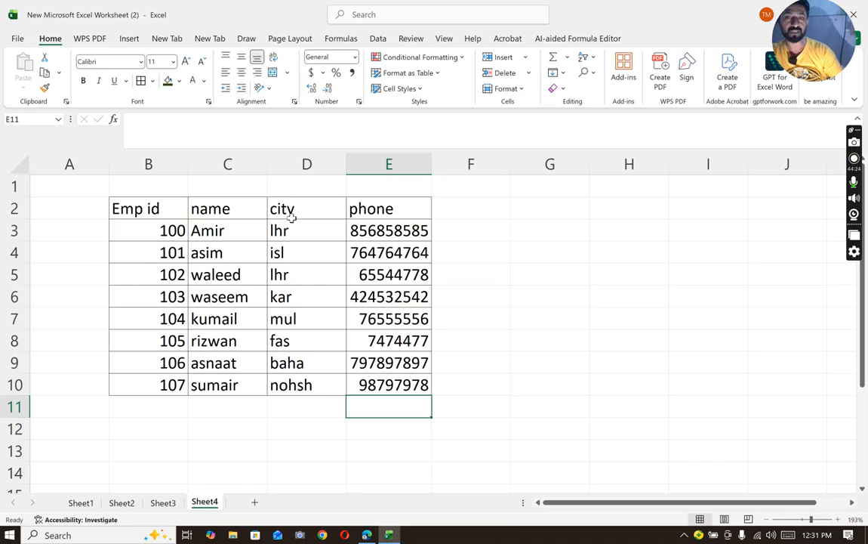
- Center the contents of the whole employee table, B2:E10, horizontally
{"action": "left_click_drag", "start_coordinate": [178, 214], "coordinate": [227, 210]}
{"action": "left_click_drag", "start_coordinate": [259, 239], "coordinate": [389, 386]}
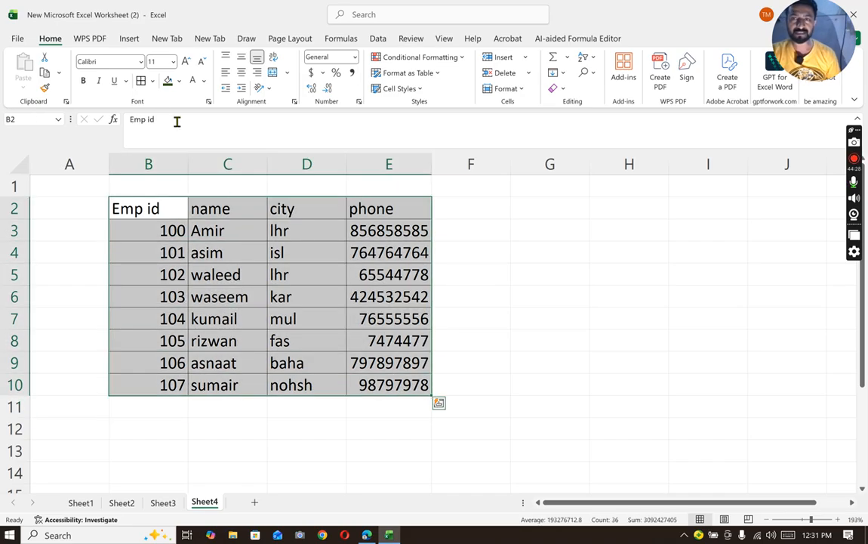
{"action": "left_click", "coordinate": [240, 72]}
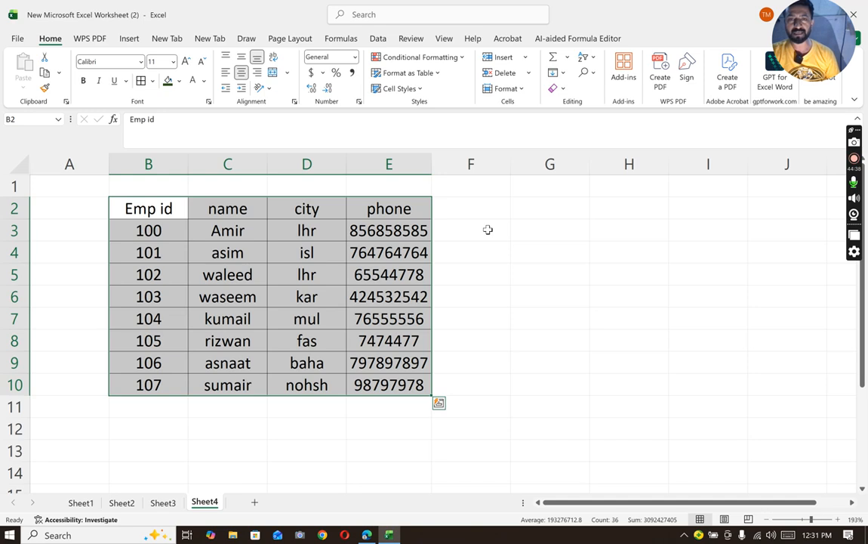
- Add borders to the empty cells G3:H3 beside the employee table
{"action": "left_click_drag", "start_coordinate": [529, 230], "coordinate": [625, 232]}
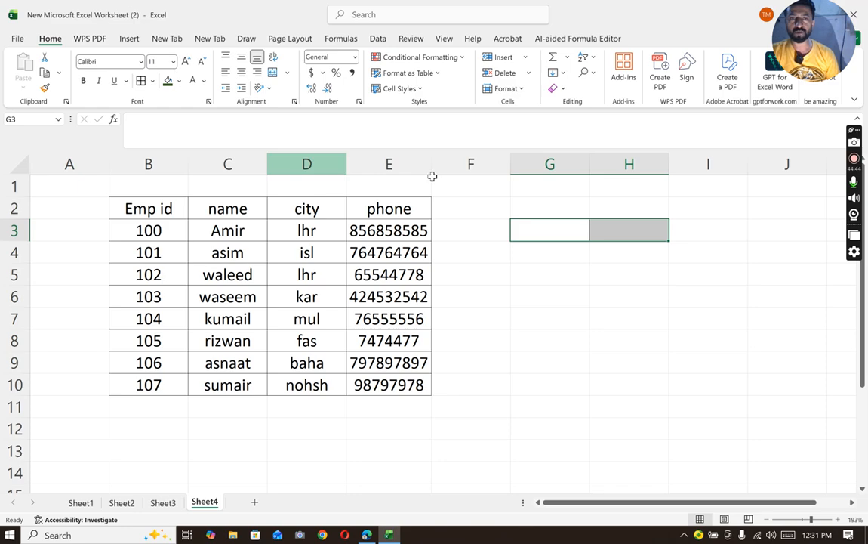
{"action": "left_click", "coordinate": [616, 315]}
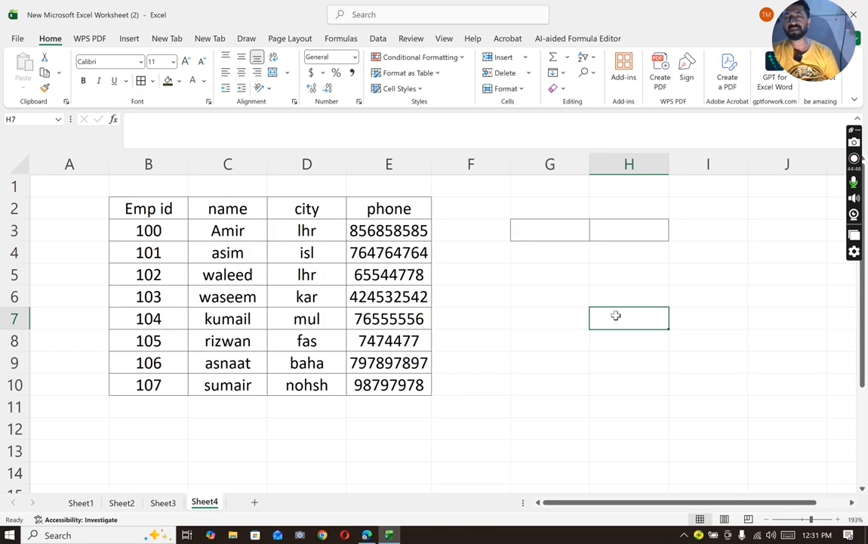
{"action": "left_click_drag", "start_coordinate": [527, 205], "coordinate": [769, 208]}
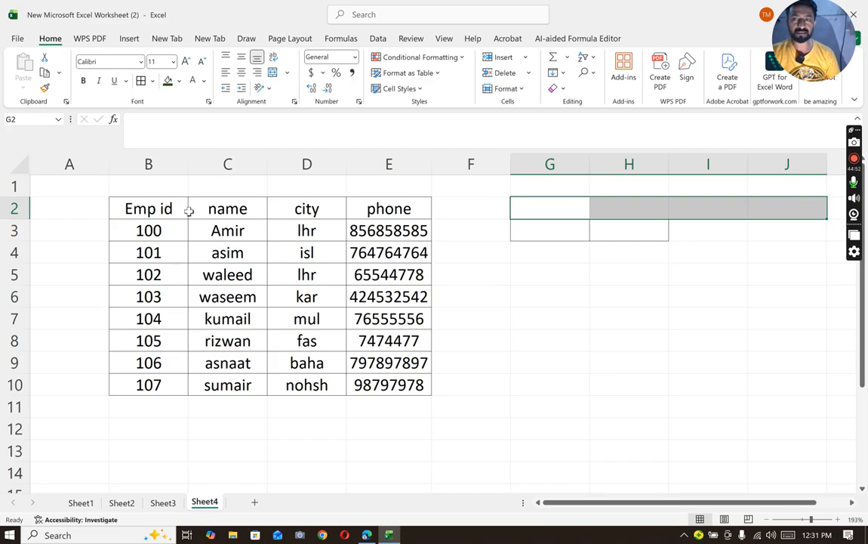
- Copy the table headings from B2:E2 to G2:J2 and add borders to the empty row G3:J3 below them
{"action": "left_click_drag", "start_coordinate": [168, 205], "coordinate": [368, 210]}
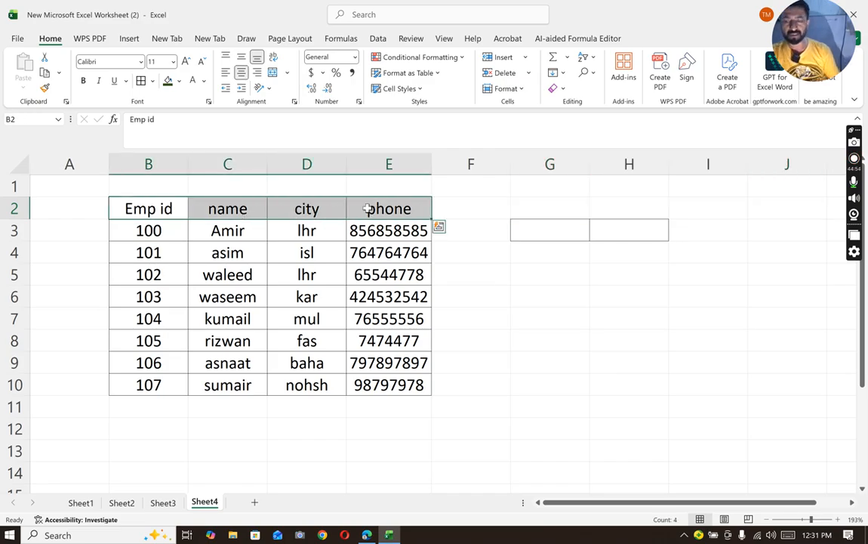
{"action": "key", "text": "ctrl+c"}
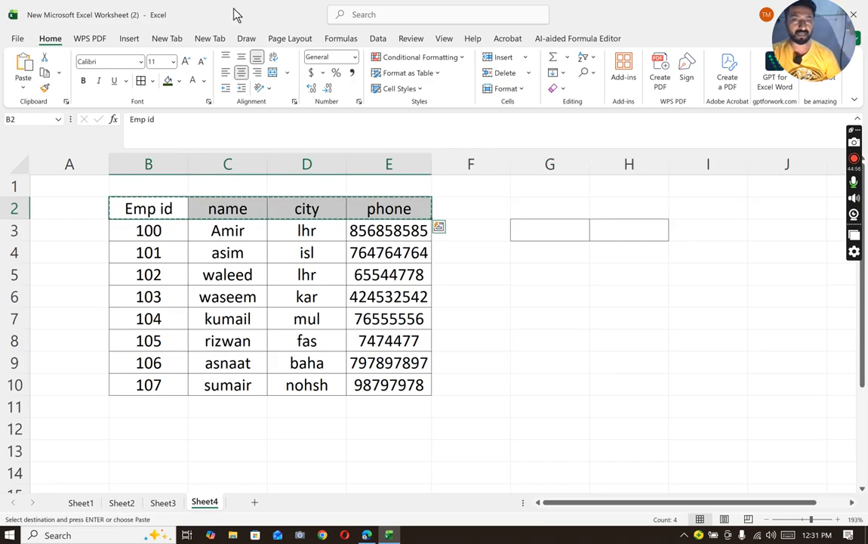
{"action": "left_click", "coordinate": [531, 208]}
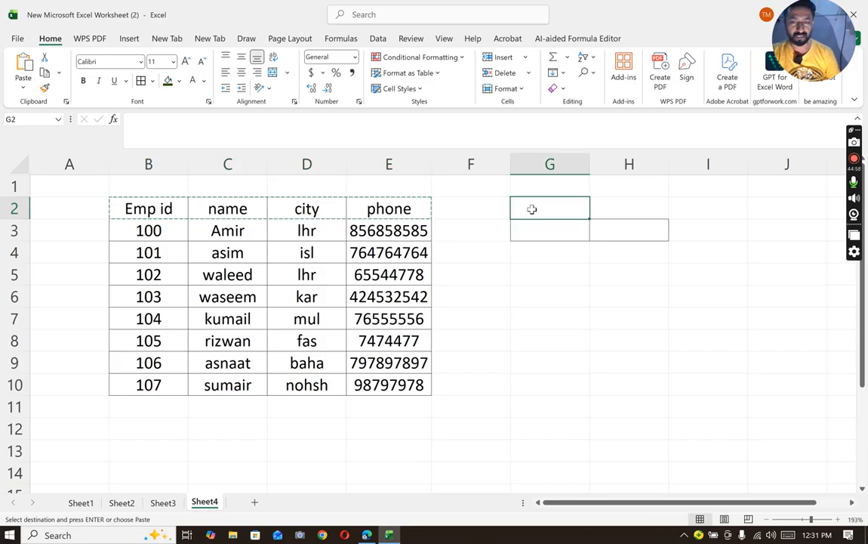
{"action": "key", "text": "ctrl+v"}
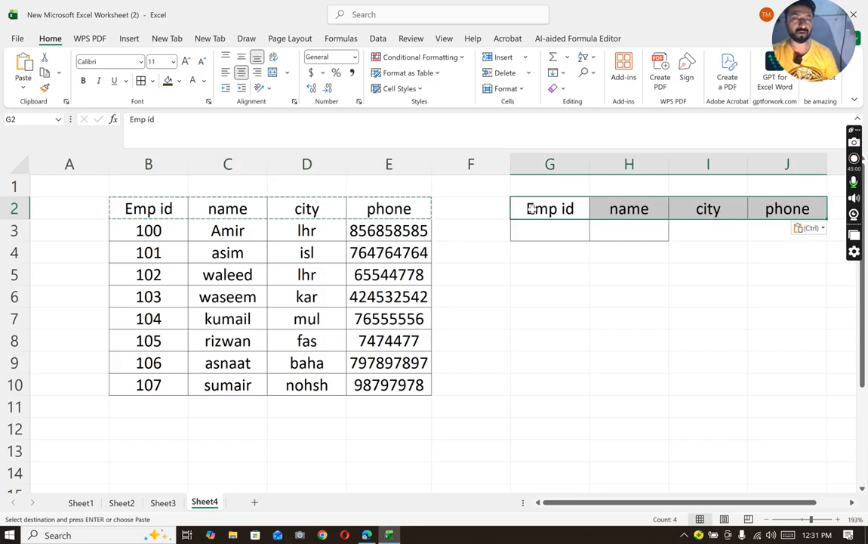
{"action": "left_click_drag", "start_coordinate": [553, 228], "coordinate": [789, 232]}
{"action": "key", "text": "Escape"}
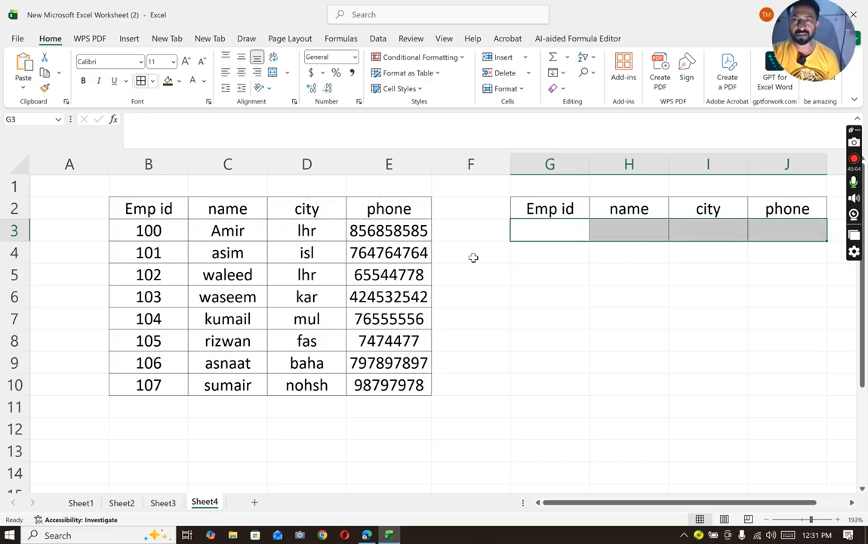
- Make the copied headings in G2:J2 bold
{"action": "left_click_drag", "start_coordinate": [551, 207], "coordinate": [776, 201]}
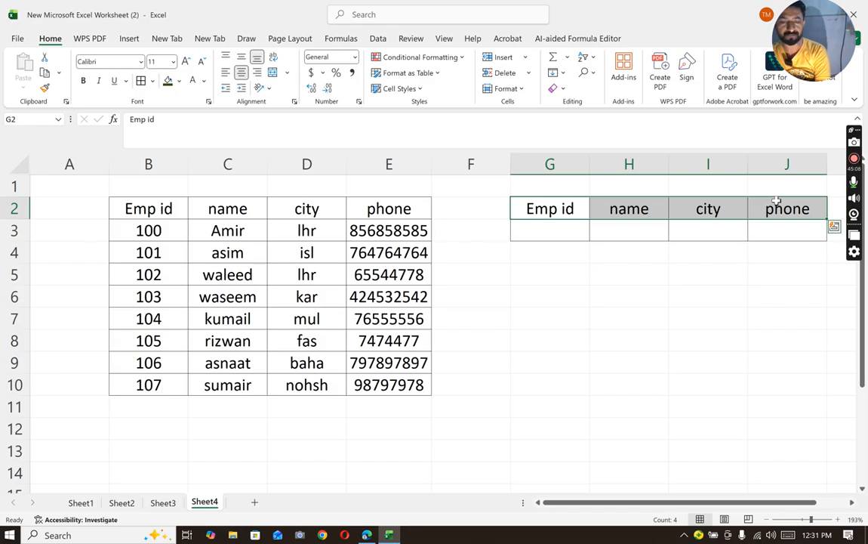
{"action": "key", "text": "ctrl+b"}
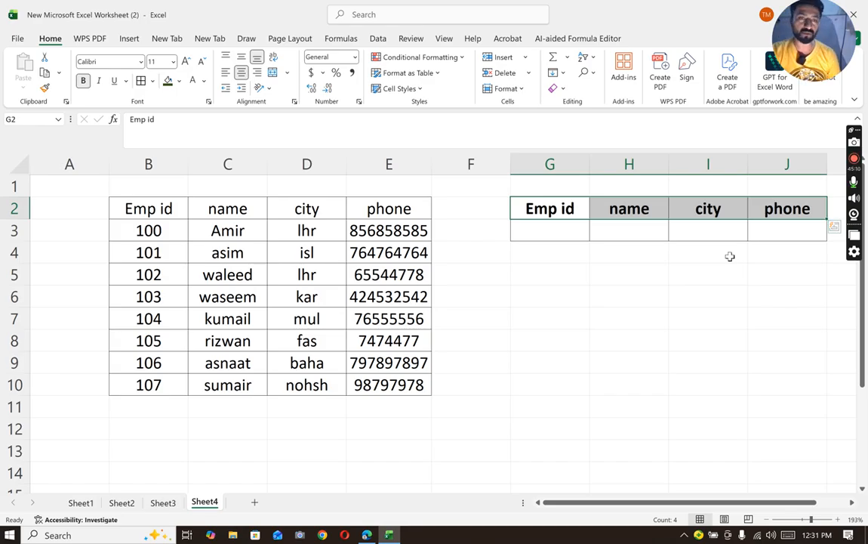
{"action": "left_click", "coordinate": [710, 276]}
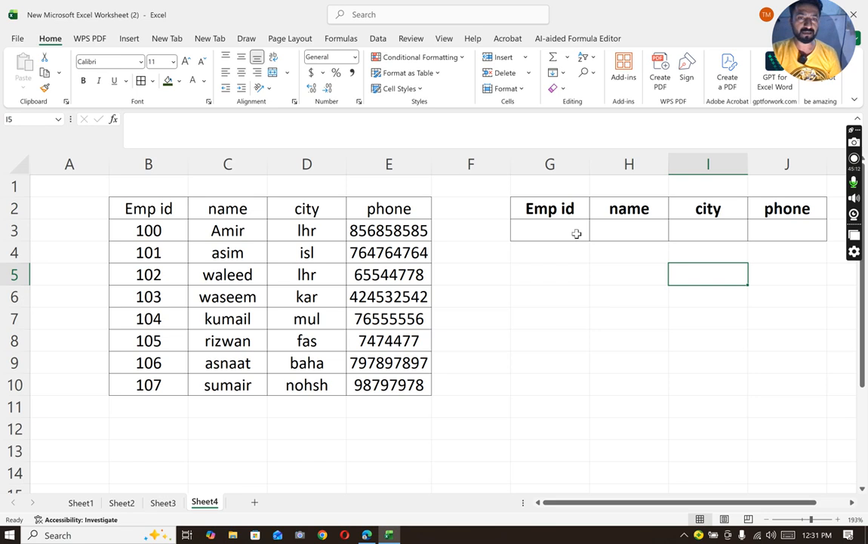
- Enter =xlookup(G3,B3:B10,C3:E10) in H3 to return the name, city and phone for the Emp id in G3
{"action": "left_click", "coordinate": [611, 230]}
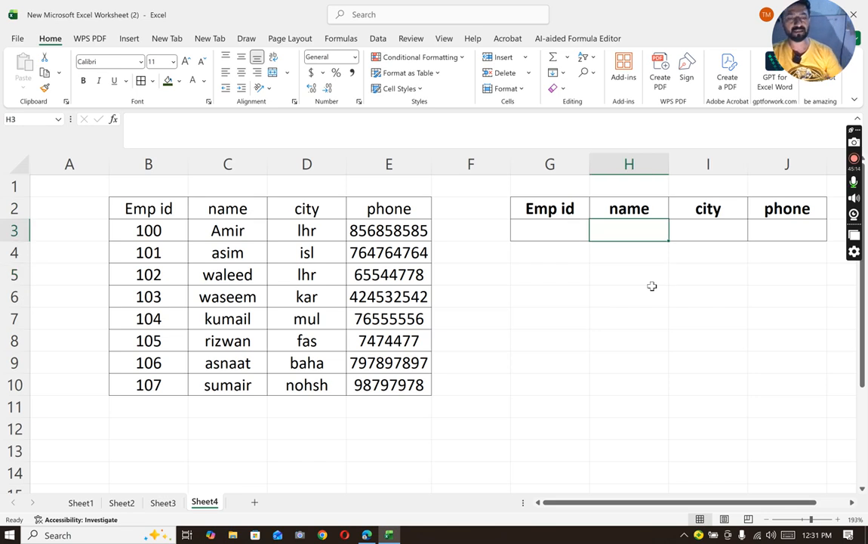
{"action": "type", "text": "=xlookup("}
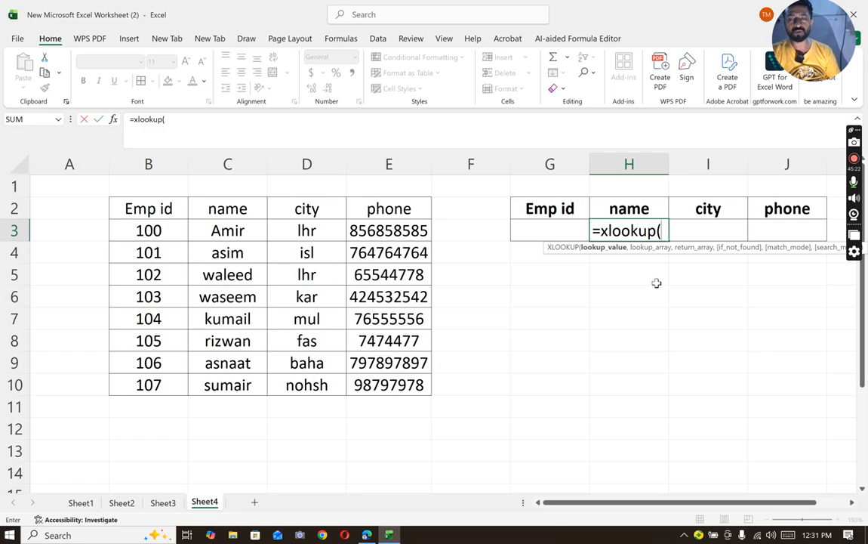
{"action": "left_click", "coordinate": [560, 232]}
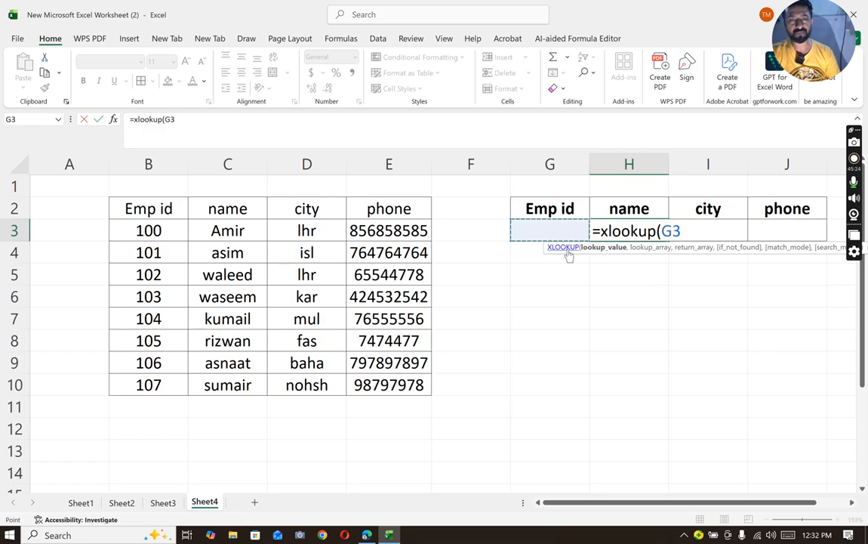
{"action": "type", "text": ","}
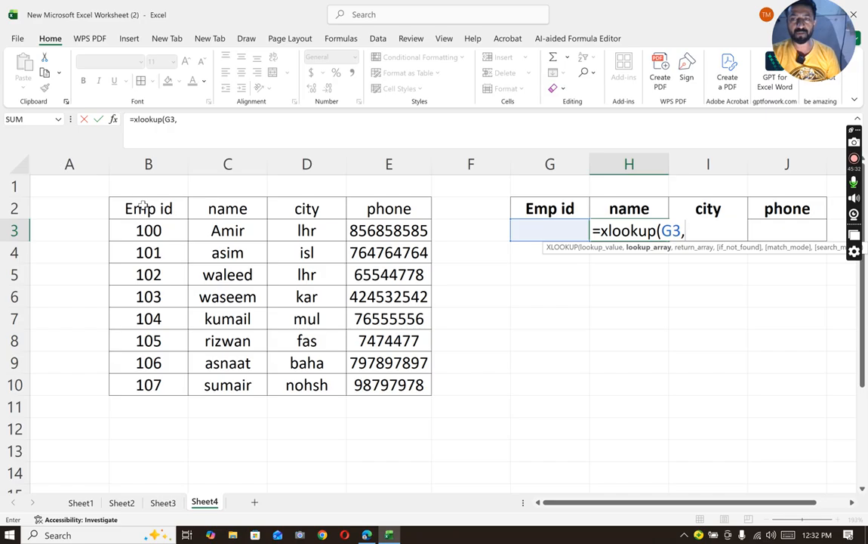
{"action": "left_click_drag", "start_coordinate": [147, 225], "coordinate": [165, 386]}
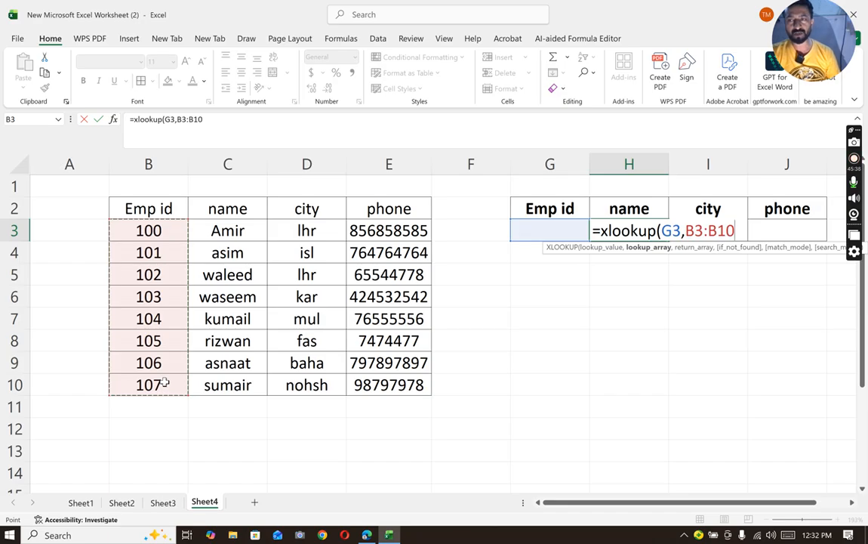
{"action": "type", "text": ","}
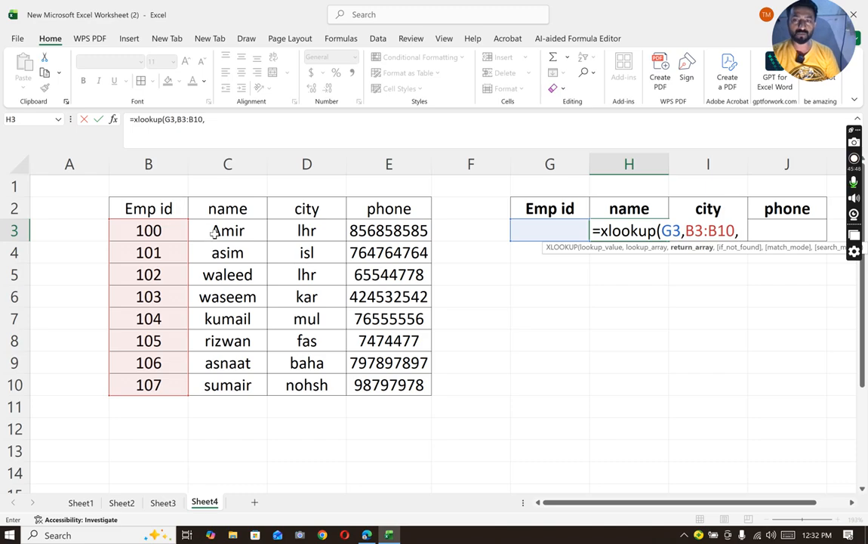
{"action": "left_click_drag", "start_coordinate": [215, 234], "coordinate": [375, 385]}
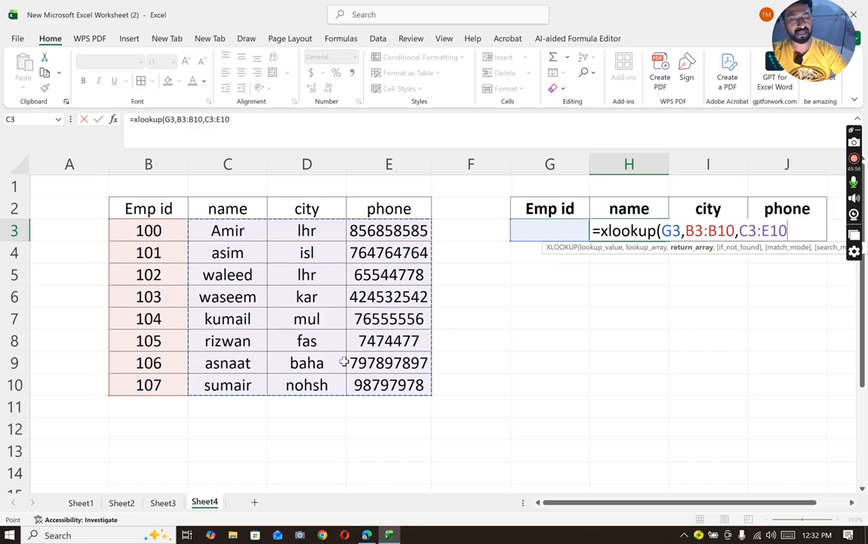
{"action": "type", "text": ")"}
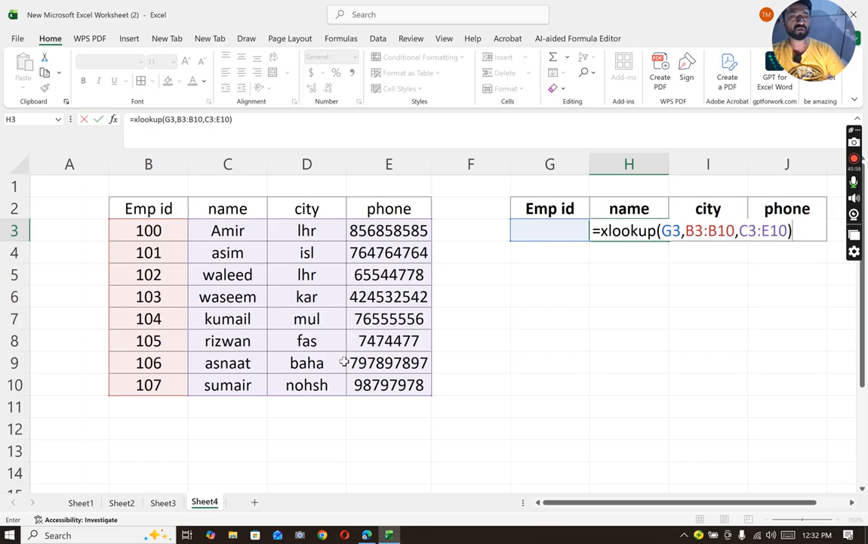
{"action": "key", "text": "Return"}
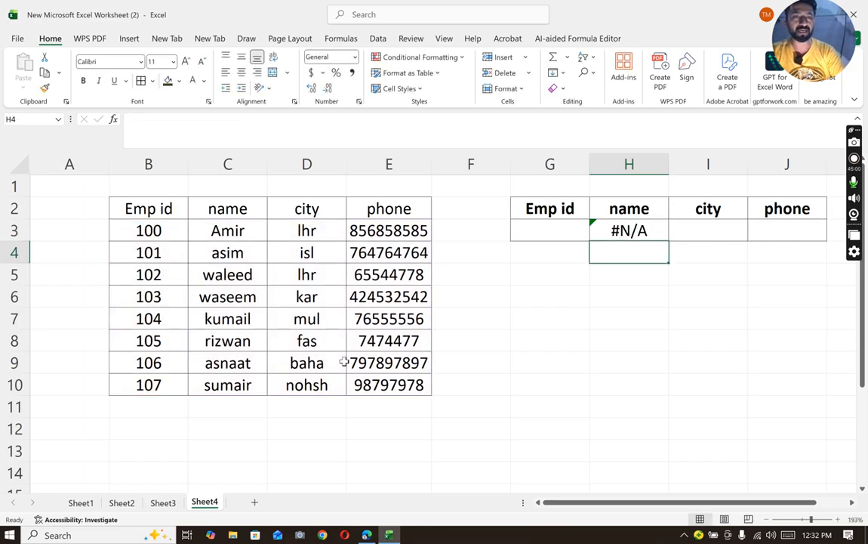
- Enter Emp id 101 in G3 and autofit column J so the full phone number shows
{"action": "left_click", "coordinate": [569, 230]}
{"action": "type", "text": "190"}
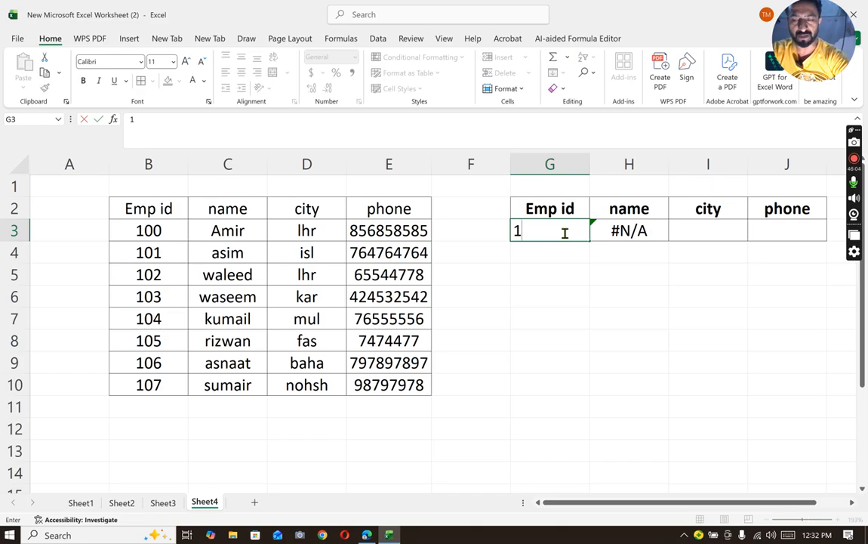
{"action": "key", "text": "BackSpace"}
{"action": "key", "text": "BackSpace"}
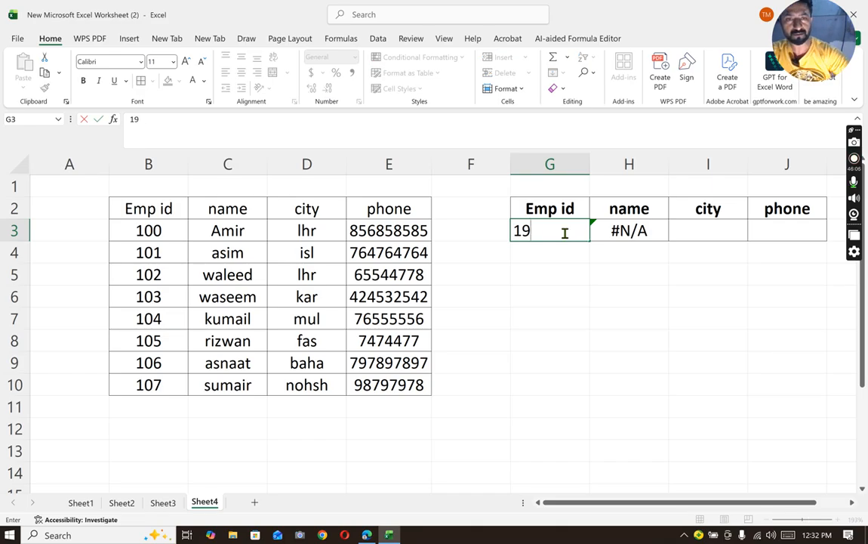
{"action": "type", "text": "01"}
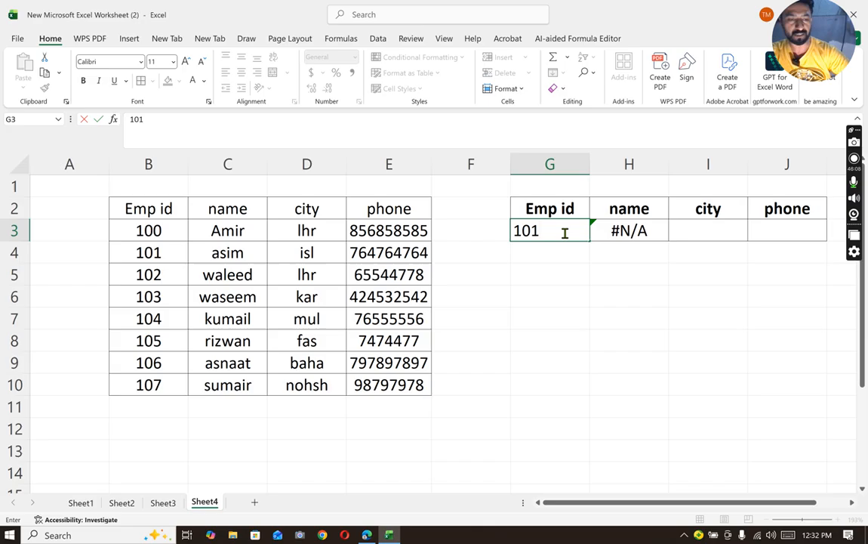
{"action": "key", "text": "Return"}
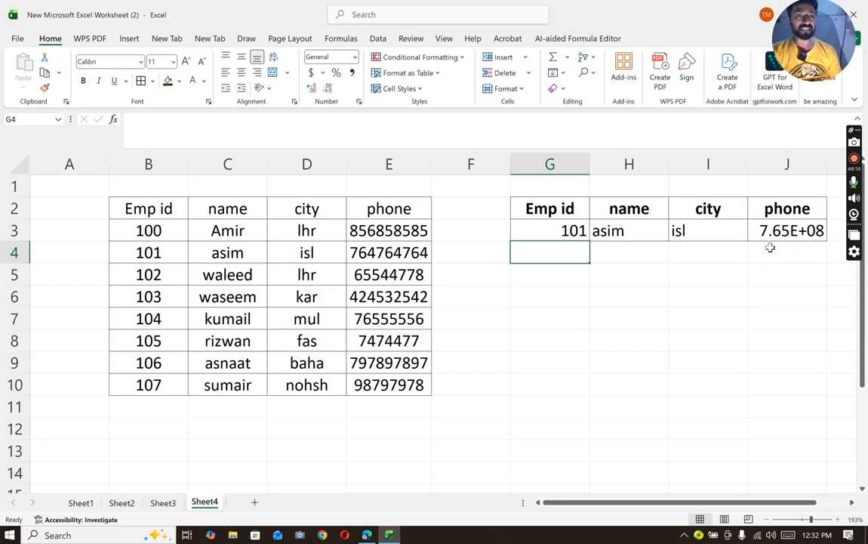
{"action": "double_click", "coordinate": [825, 164]}
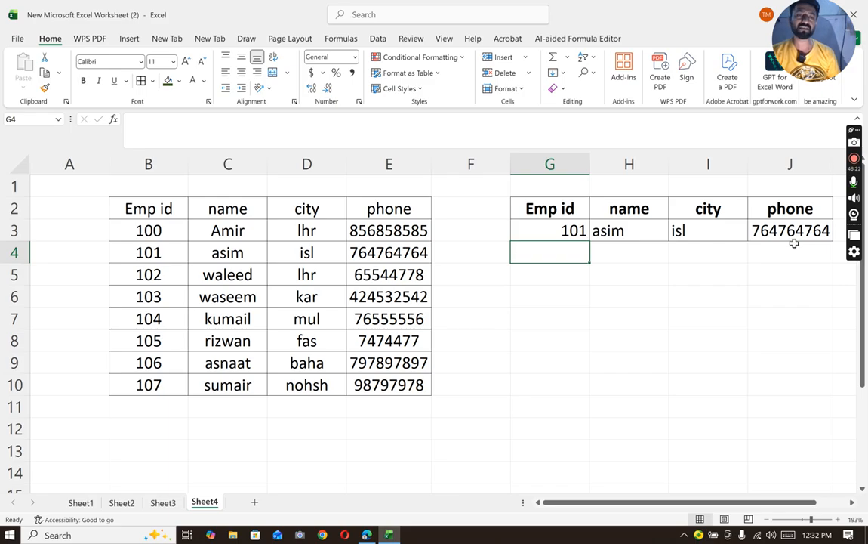
- Change the lookup Emp id in G3 to 102
{"action": "left_click", "coordinate": [586, 230]}
{"action": "type", "text": "102"}
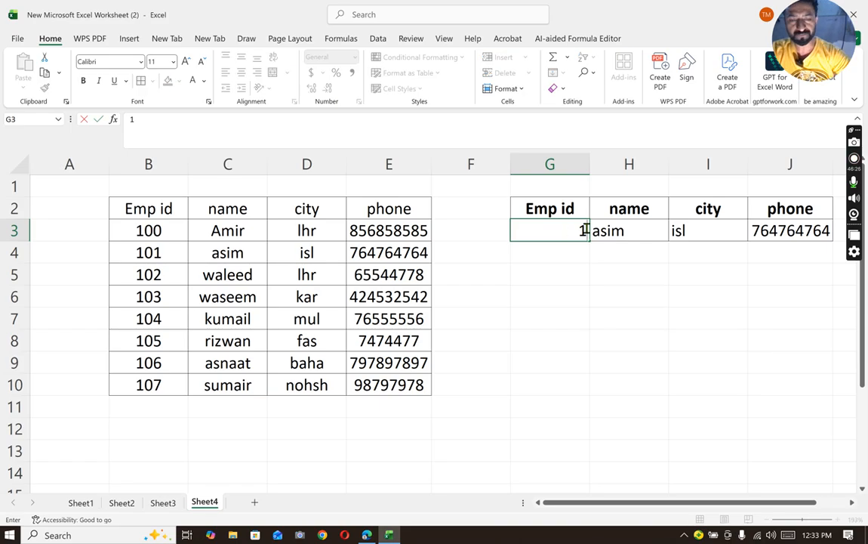
{"action": "key", "text": "Return"}
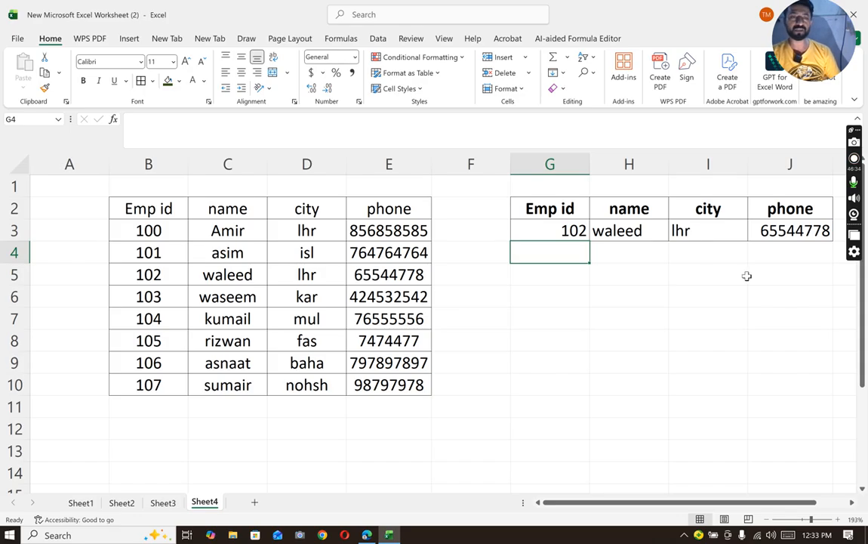
- Merge and center G1:J1 above the lookup table and enter the title "Xlookup function" in it
{"action": "left_click_drag", "start_coordinate": [551, 181], "coordinate": [793, 190]}
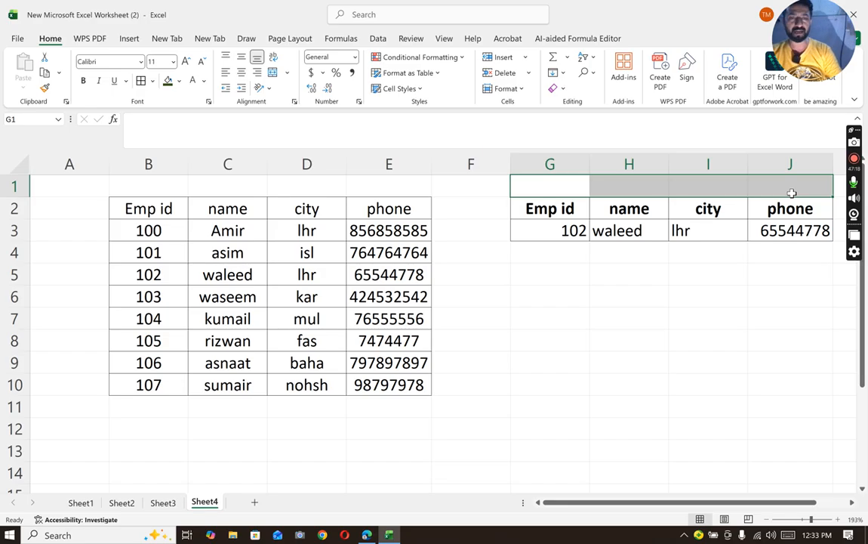
{"action": "left_click", "coordinate": [273, 73]}
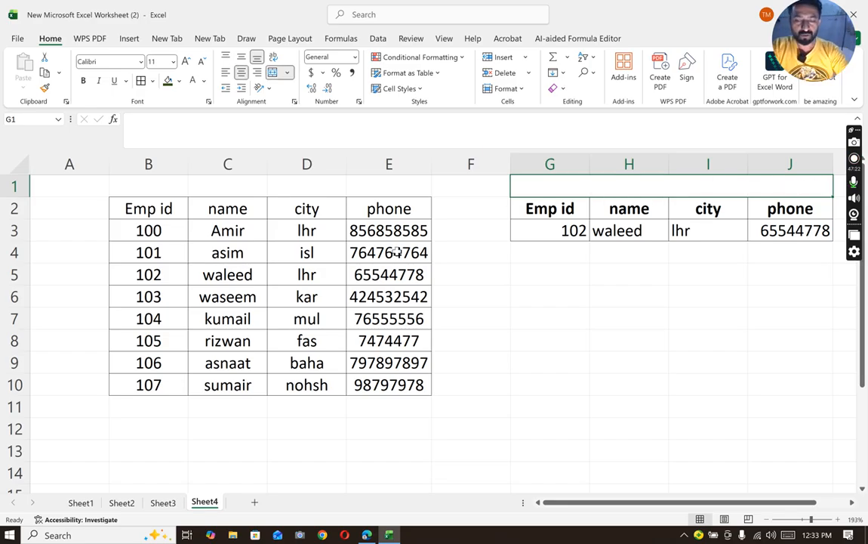
{"action": "type", "text": "Xlokup"}
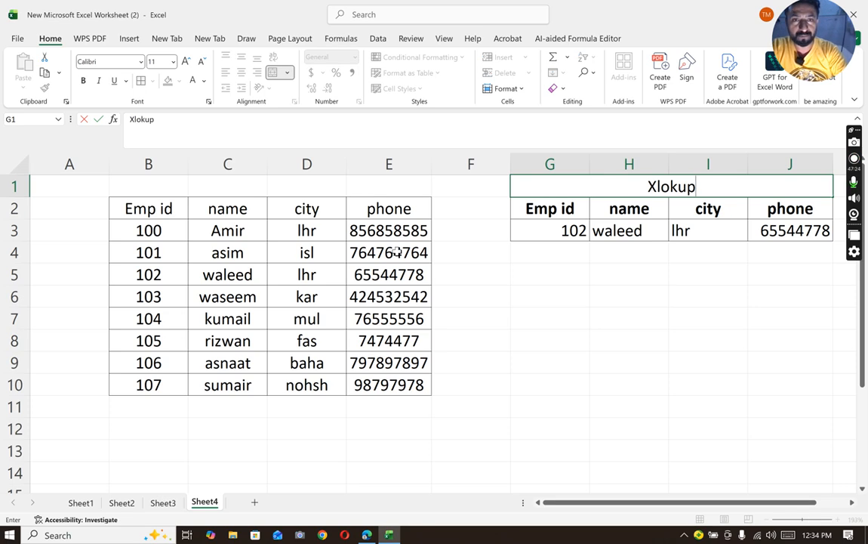
{"action": "key", "text": "BackSpace"}
{"action": "key", "text": "BackSpace"}
{"action": "key", "text": "BackSpace"}
{"action": "key", "text": "BackSpace"}
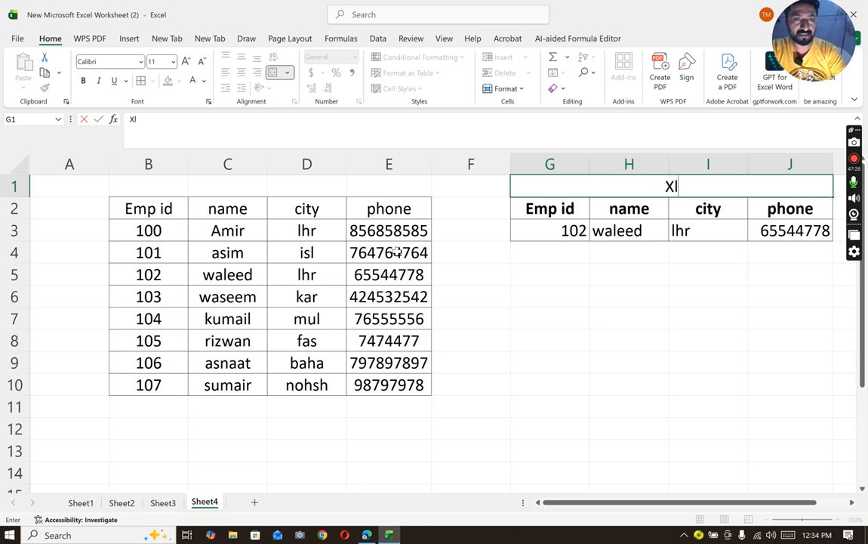
{"action": "type", "text": "ookup function"}
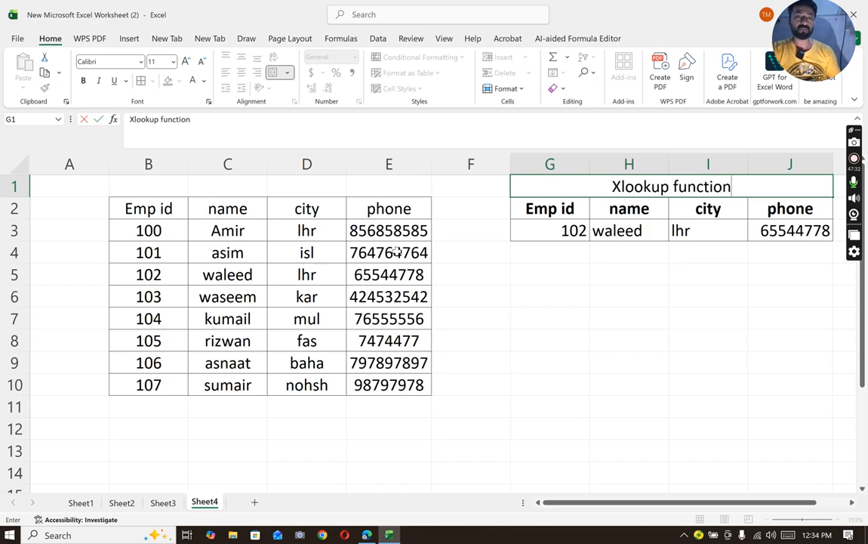
{"action": "left_click", "coordinate": [533, 317]}
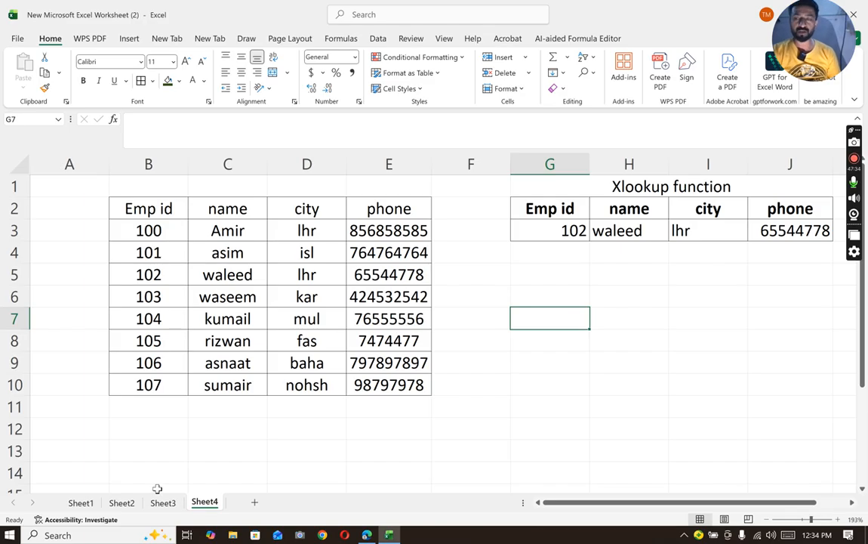
- Return to the function list on Sheet1 and insert a new worksheet directly after it
{"action": "left_click", "coordinate": [83, 502]}
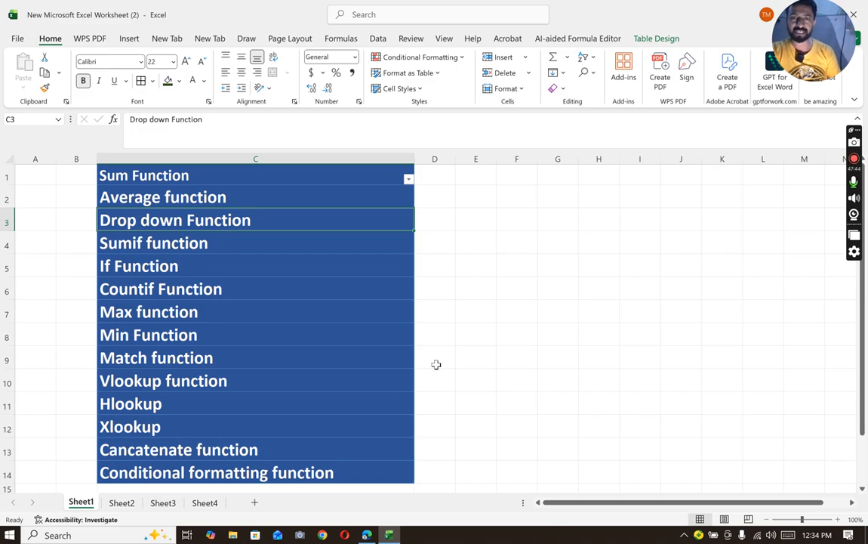
{"action": "left_click", "coordinate": [512, 331]}
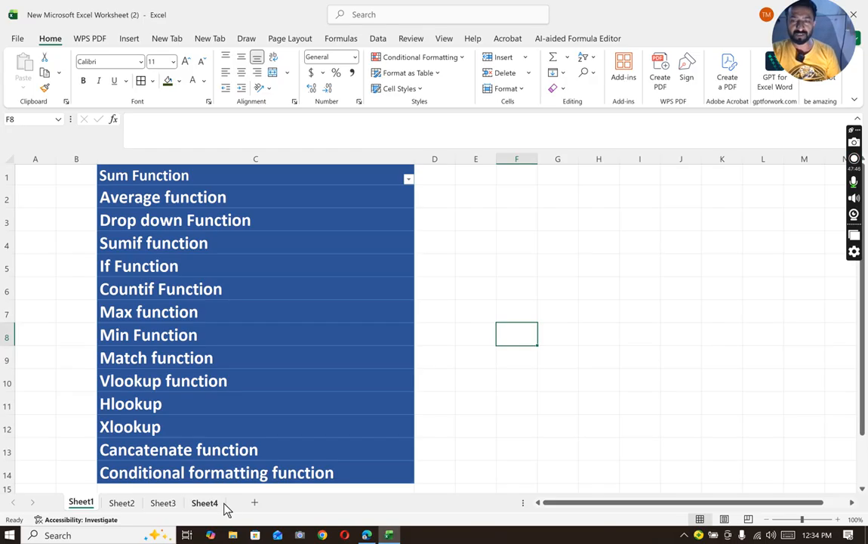
{"action": "left_click", "coordinate": [255, 503]}
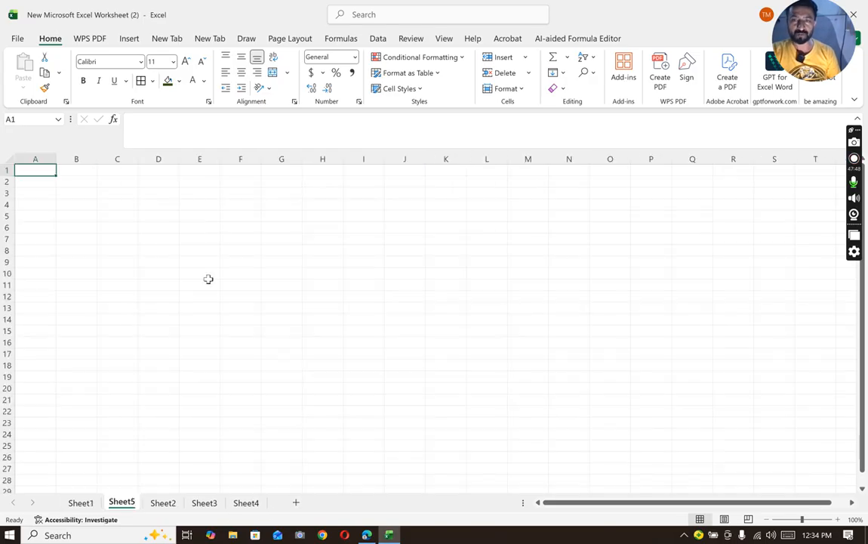
{"action": "left_click", "coordinate": [813, 519]}
- Enter the title "Concatenate function" in C3 of the new sheet
{"action": "left_click", "coordinate": [219, 238]}
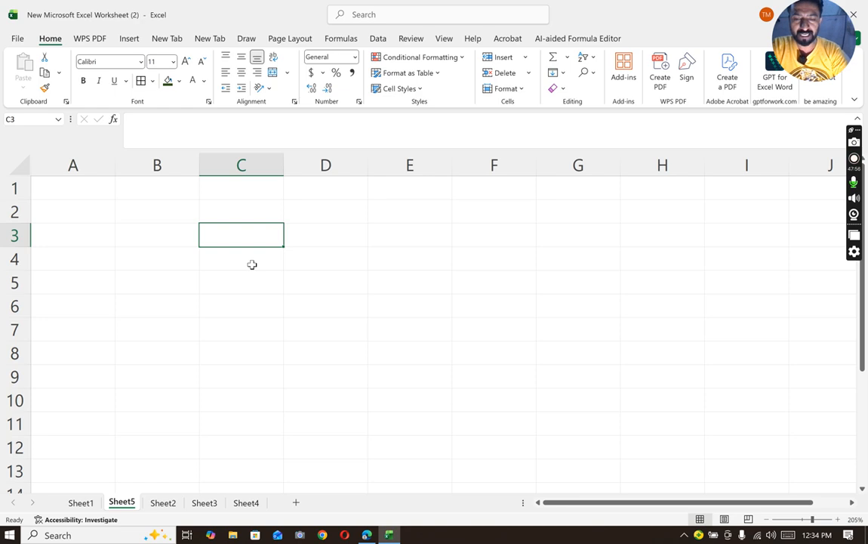
{"action": "type", "text": "Conca"}
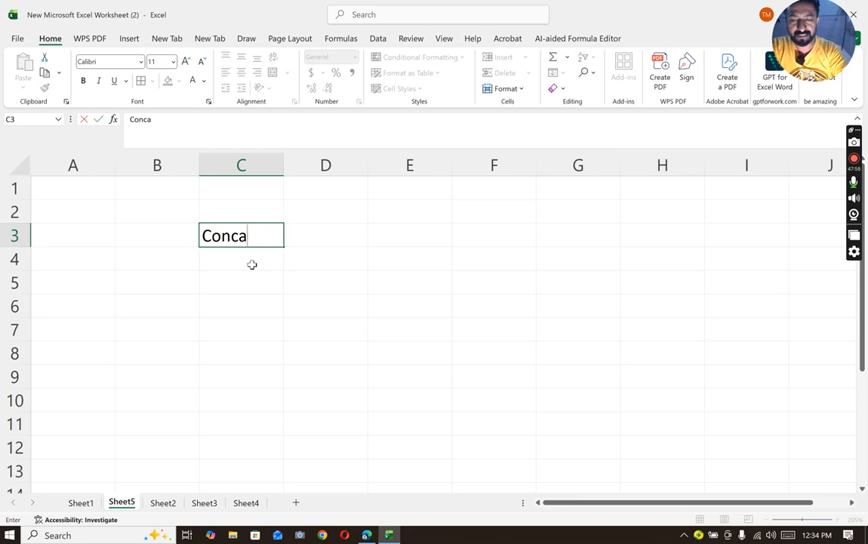
{"action": "type", "text": "tenate f"}
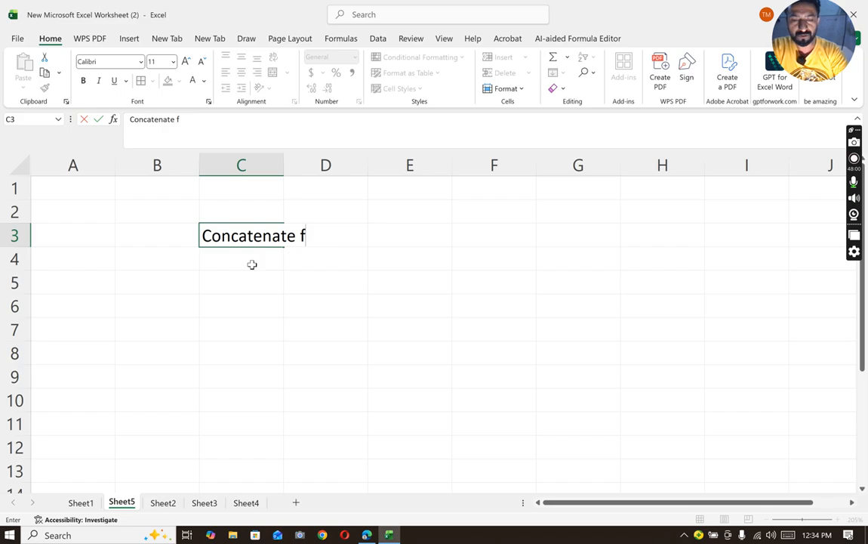
{"action": "type", "text": "unction"}
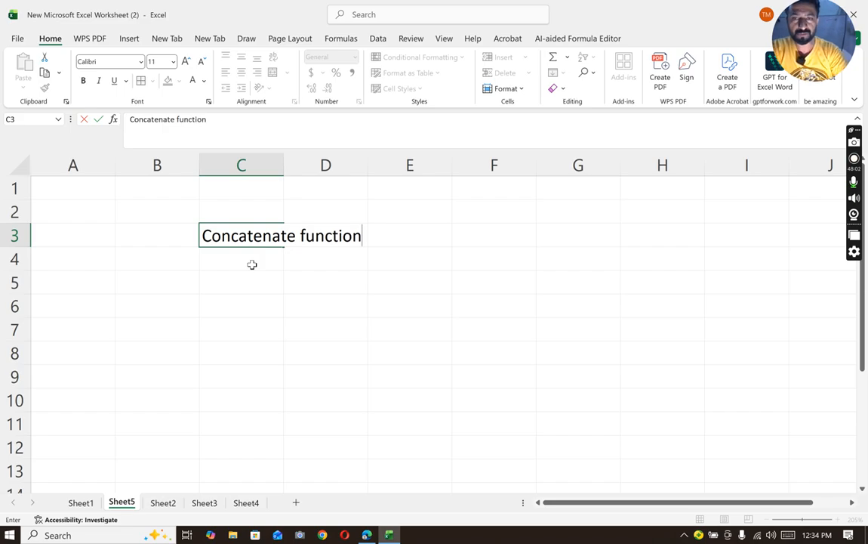
{"action": "left_click", "coordinate": [295, 307]}
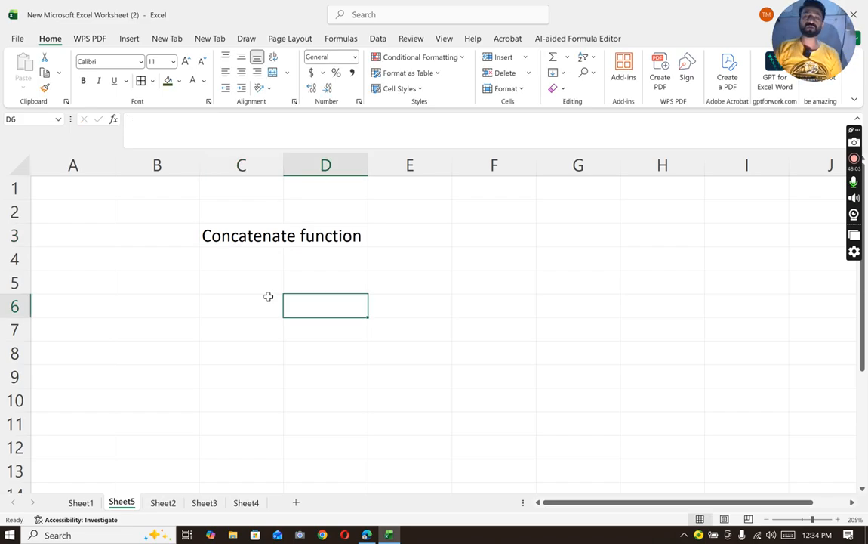
- Merge and center the title across C3:E3
{"action": "left_click", "coordinate": [230, 240]}
{"action": "left_click_drag", "start_coordinate": [319, 235], "coordinate": [412, 235]}
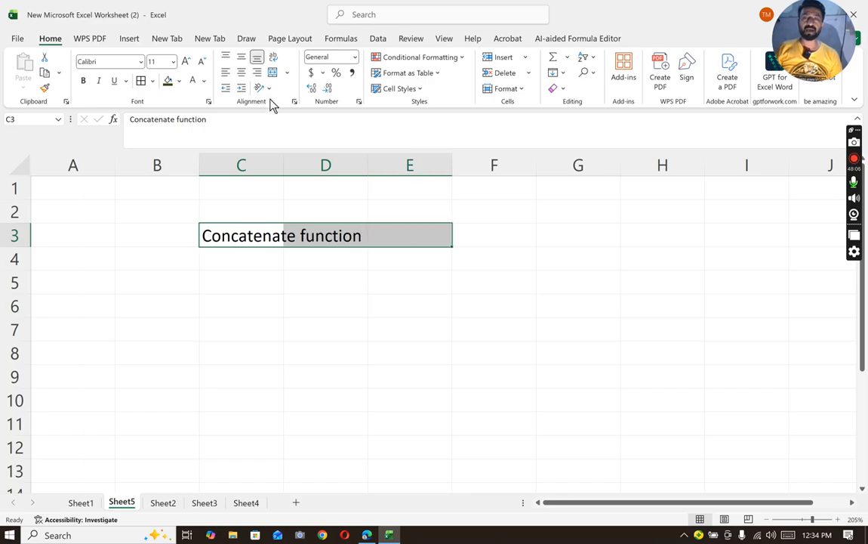
{"action": "left_click", "coordinate": [273, 72]}
{"action": "left_click", "coordinate": [316, 277]}
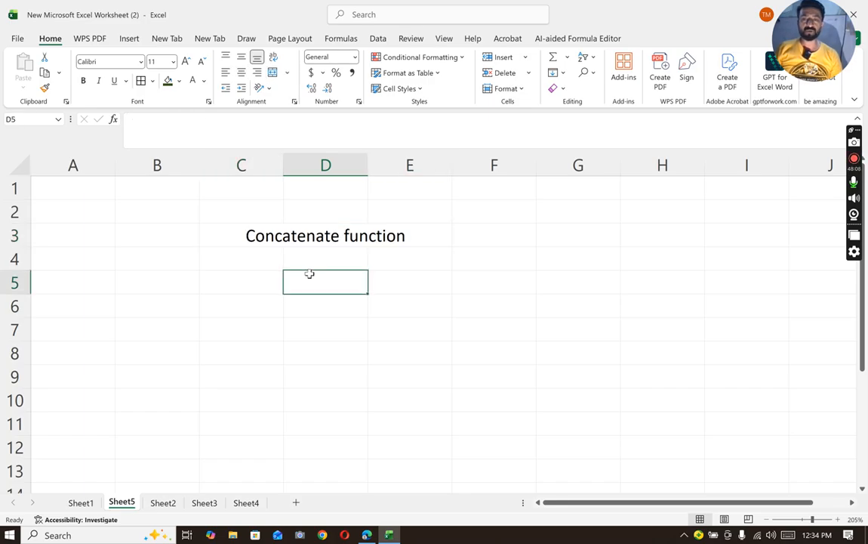
- Enter a person's first name in C4 and last name in D4 below the title
{"action": "left_click", "coordinate": [237, 258]}
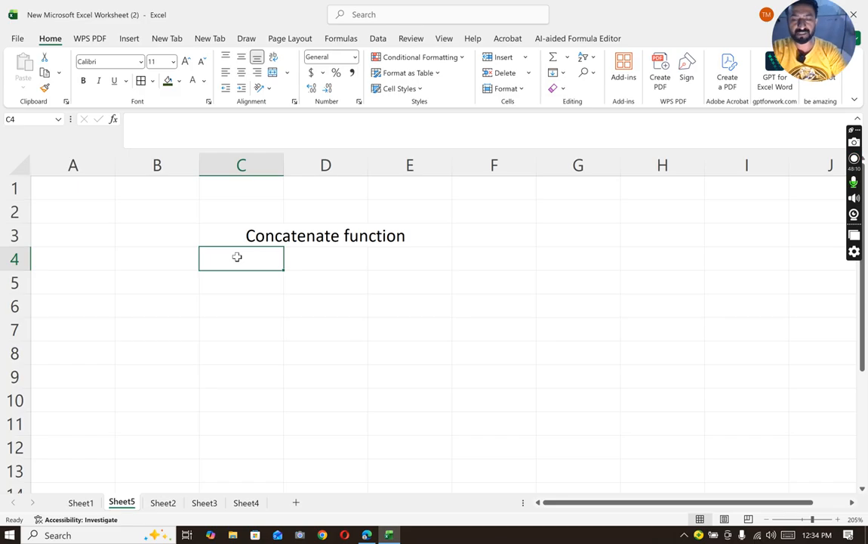
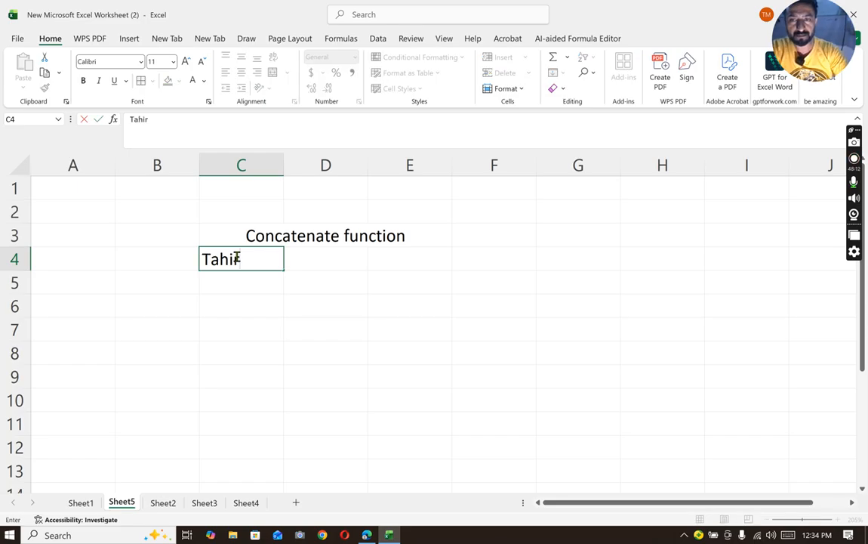
{"action": "key", "text": "Tab"}
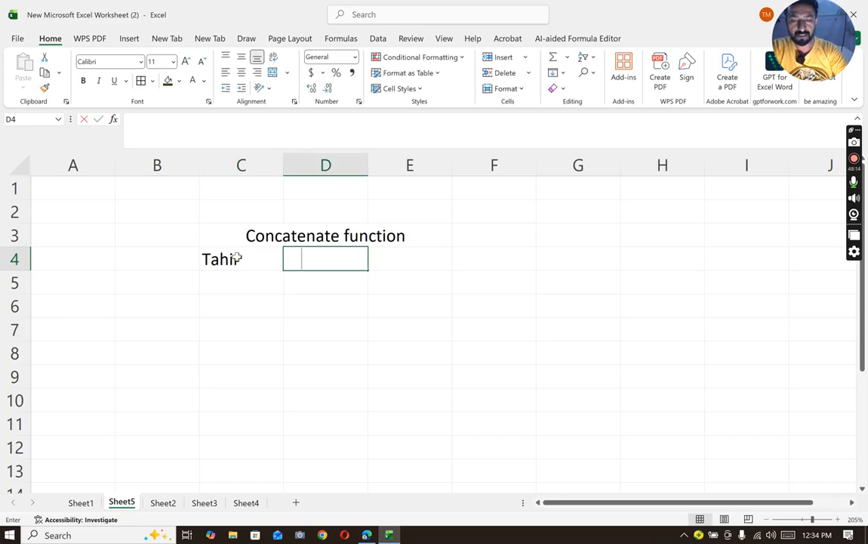
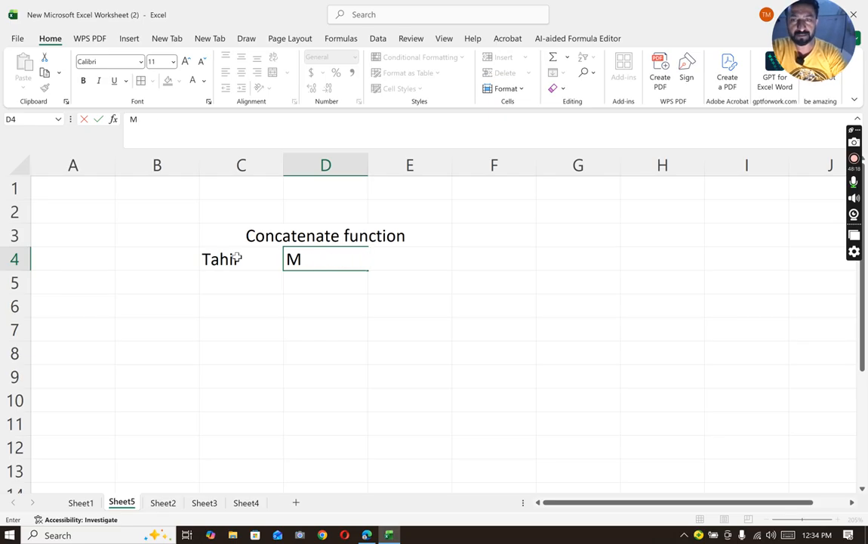
{"action": "type", "text": "aqsood"}
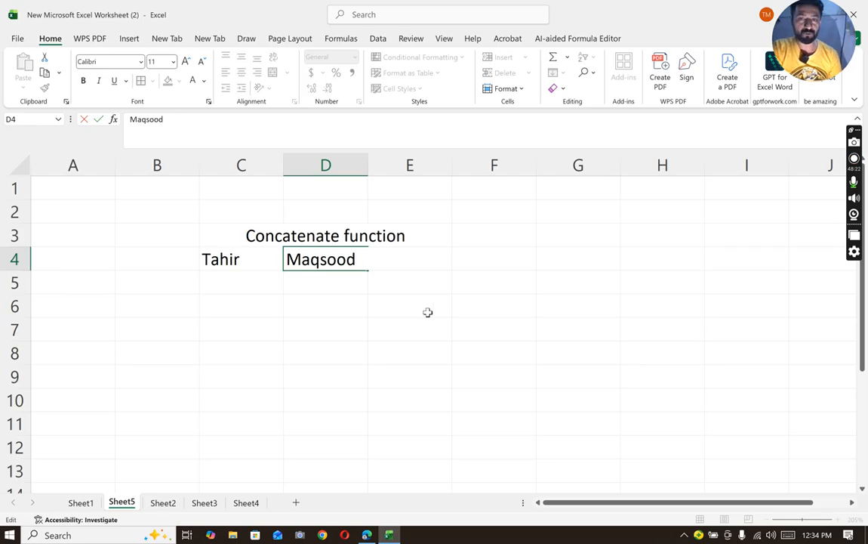
{"action": "left_click", "coordinate": [409, 376]}
- Widen column E to about double its width and join the names in E4 with =CONCATENATE(C4,D4)
{"action": "left_click", "coordinate": [410, 254]}
{"action": "left_click_drag", "start_coordinate": [451, 164], "coordinate": [552, 185]}
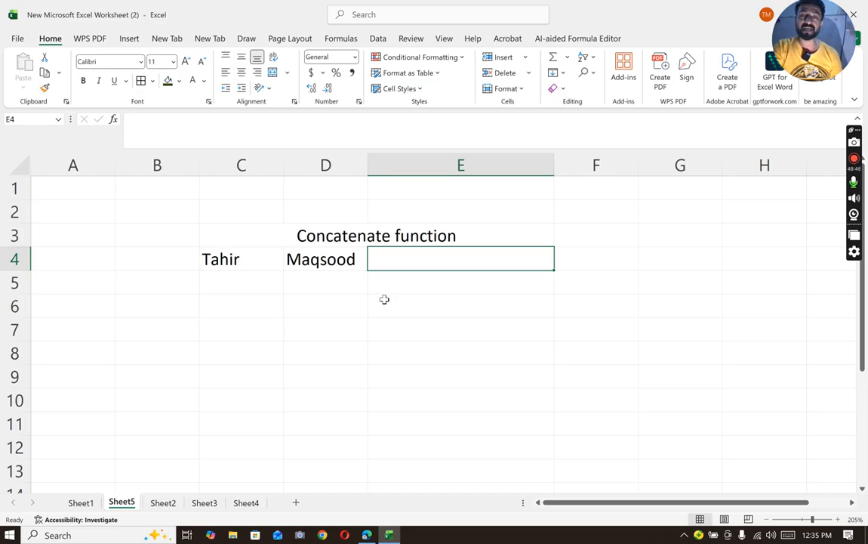
{"action": "double_click", "coordinate": [397, 259]}
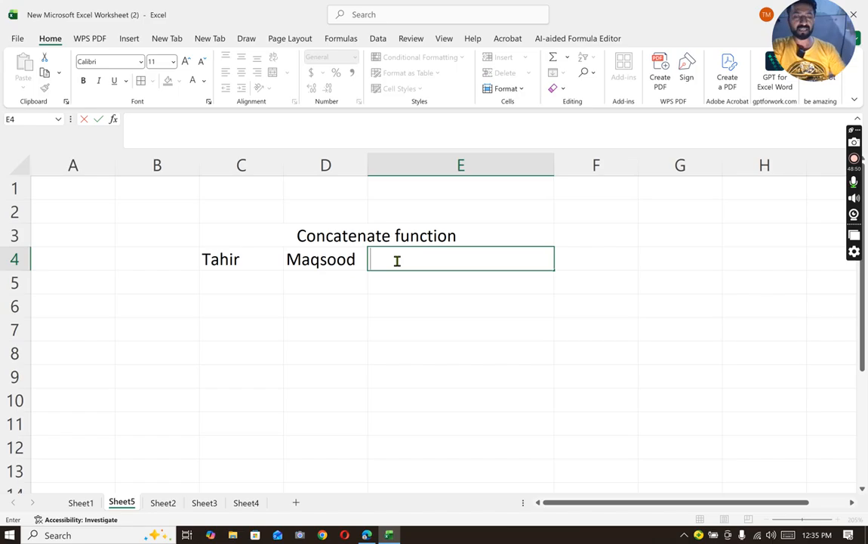
{"action": "type", "text": "="}
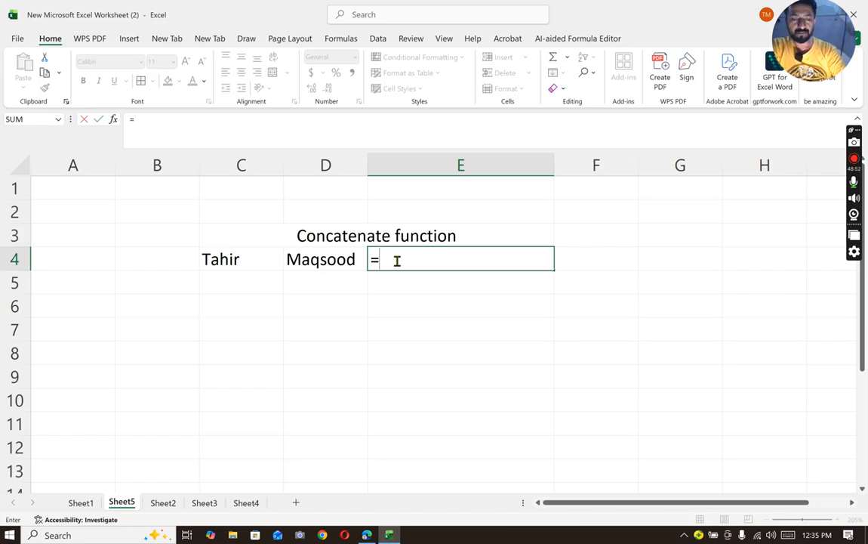
{"action": "type", "text": "con"}
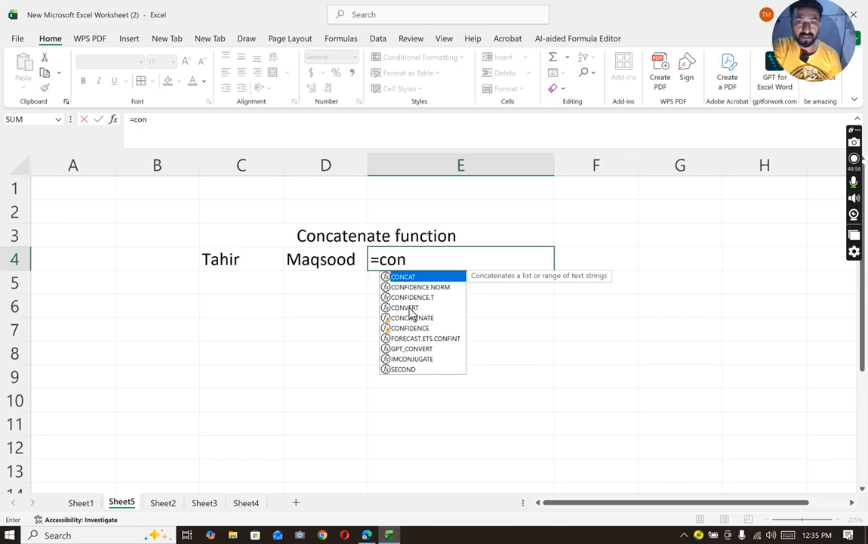
{"action": "type", "text": "ca"}
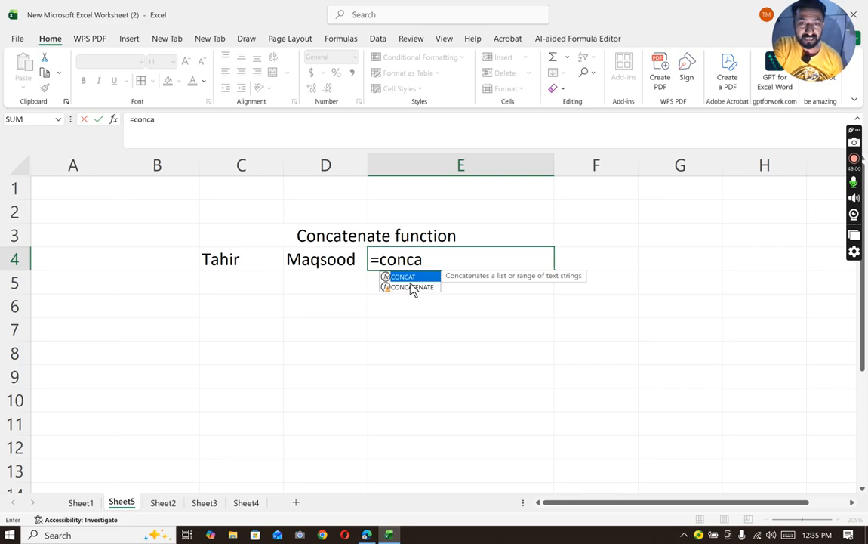
{"action": "double_click", "coordinate": [412, 288]}
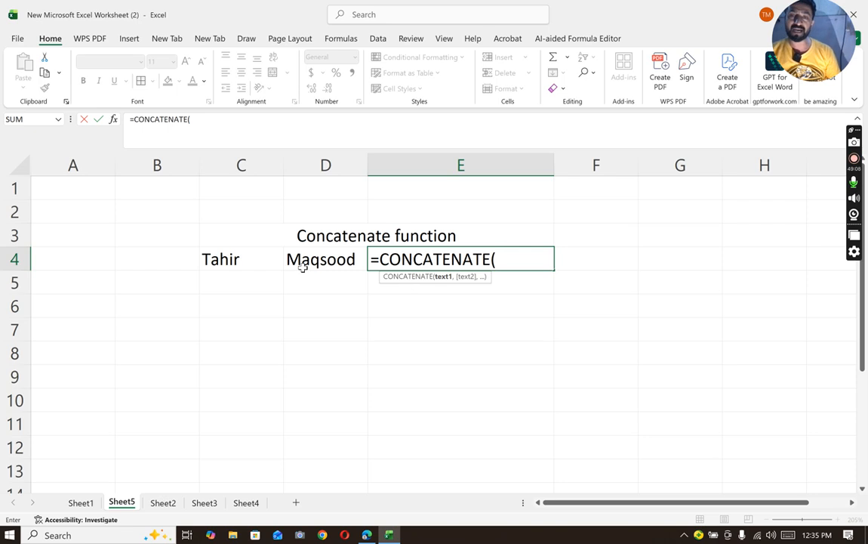
{"action": "left_click", "coordinate": [246, 259]}
{"action": "type", "text": ","}
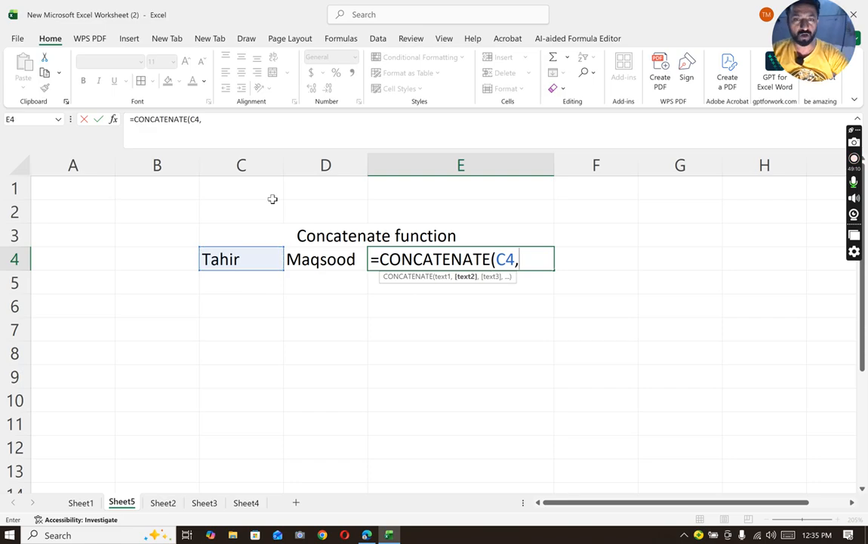
{"action": "left_click", "coordinate": [338, 271]}
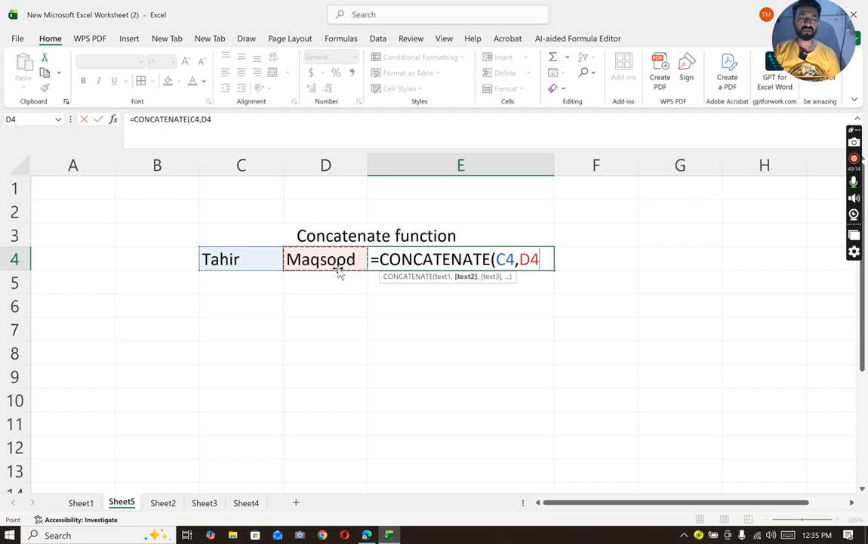
{"action": "type", "text": ")"}
{"action": "key", "text": "Return"}
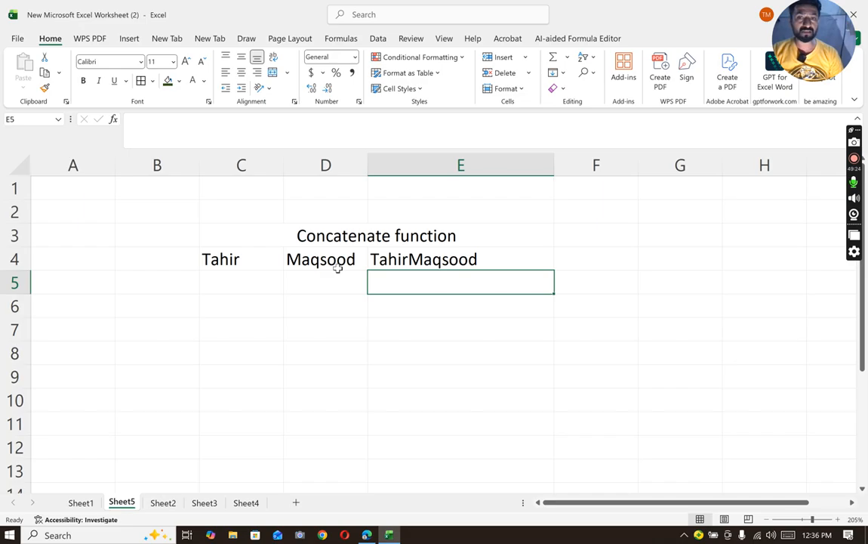
- Add a quoted space between the two names in E4, making the formula =CONCATENATE(C4," ",D4)
{"action": "double_click", "coordinate": [383, 263]}
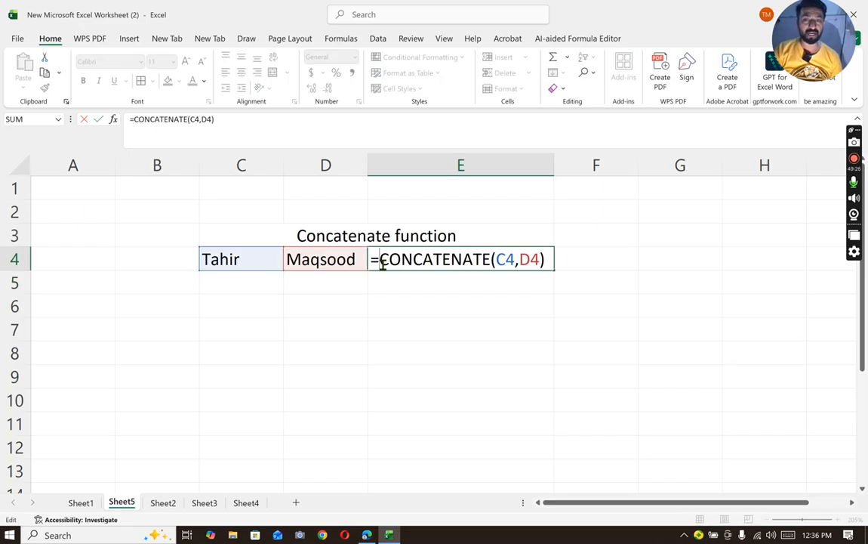
{"action": "left_click", "coordinate": [518, 259]}
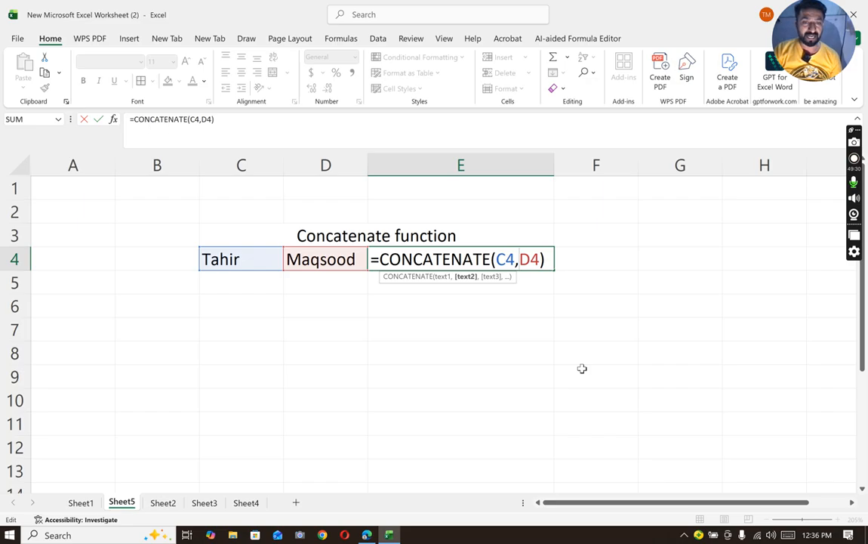
{"action": "type", "text": "\" "}
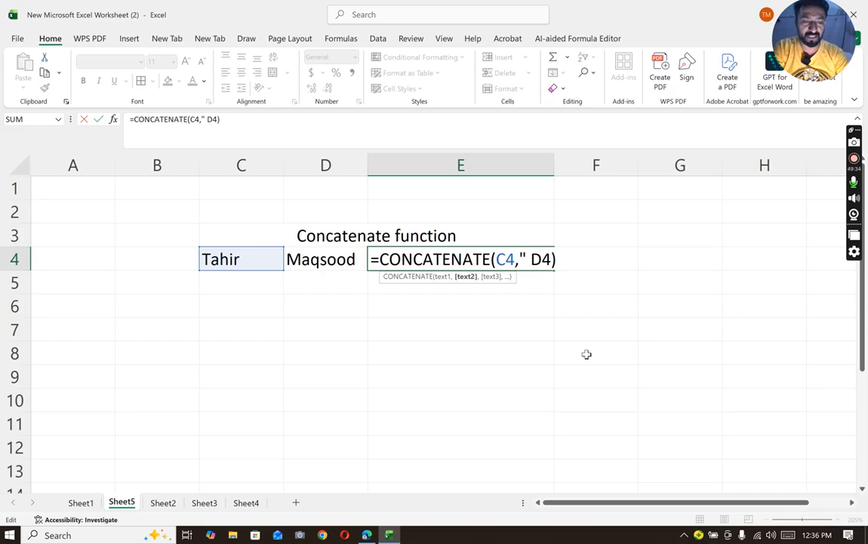
{"action": "type", "text": "\""}
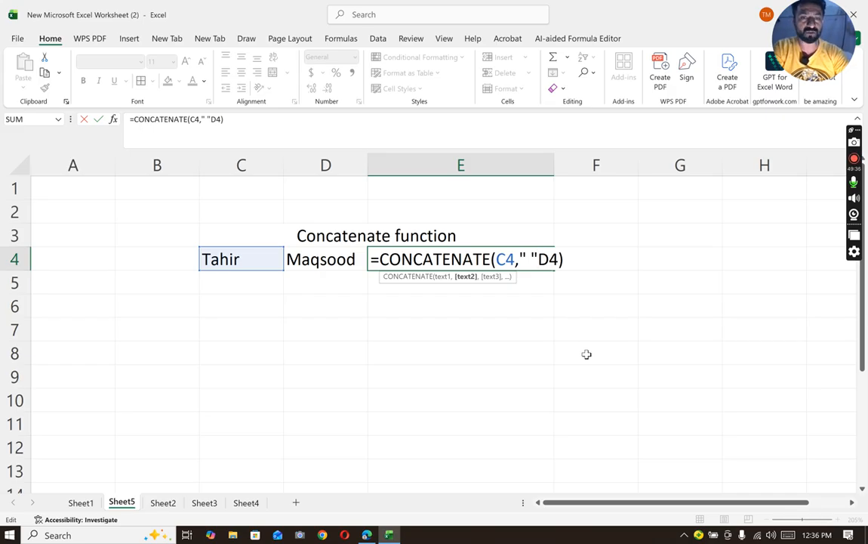
{"action": "type", "text": ","}
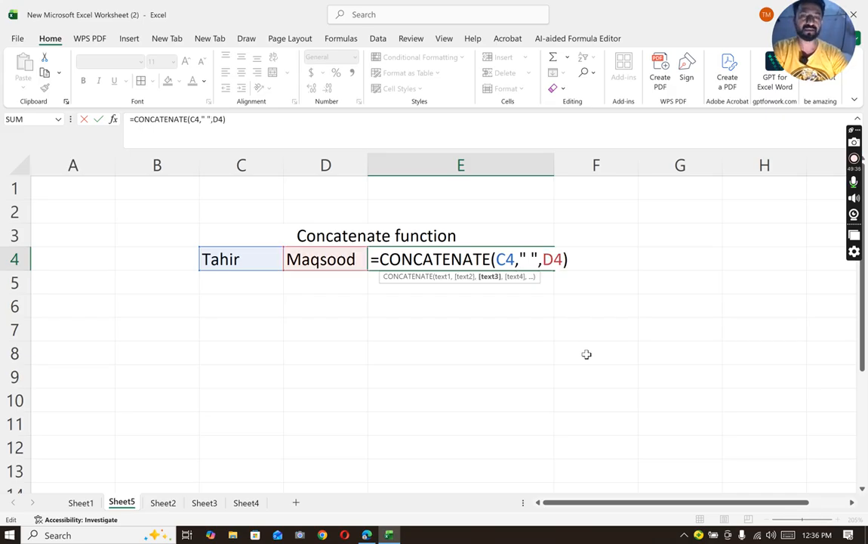
{"action": "key", "text": "Return"}
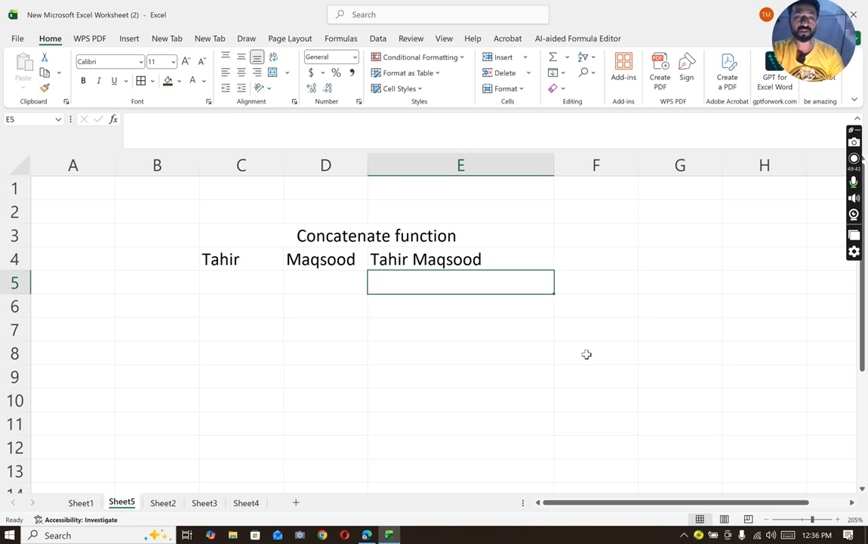
{"action": "left_click", "coordinate": [432, 258]}
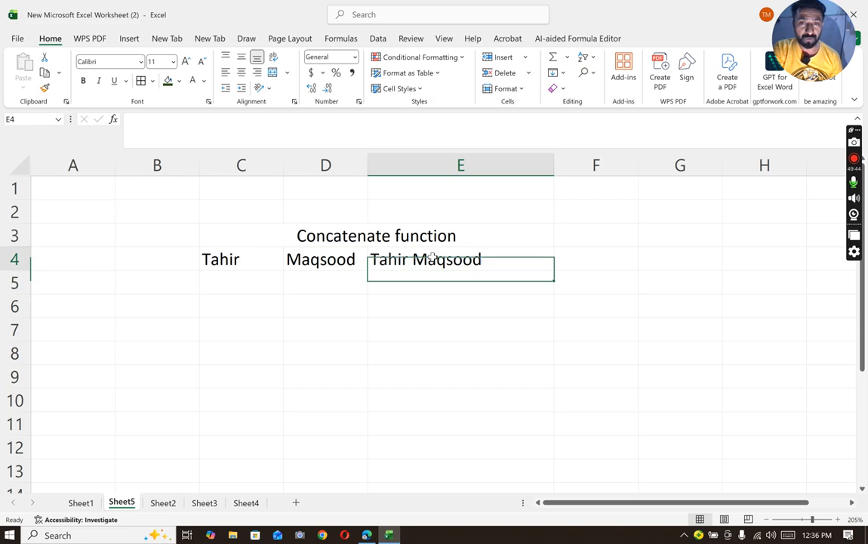
{"action": "double_click", "coordinate": [432, 258]}
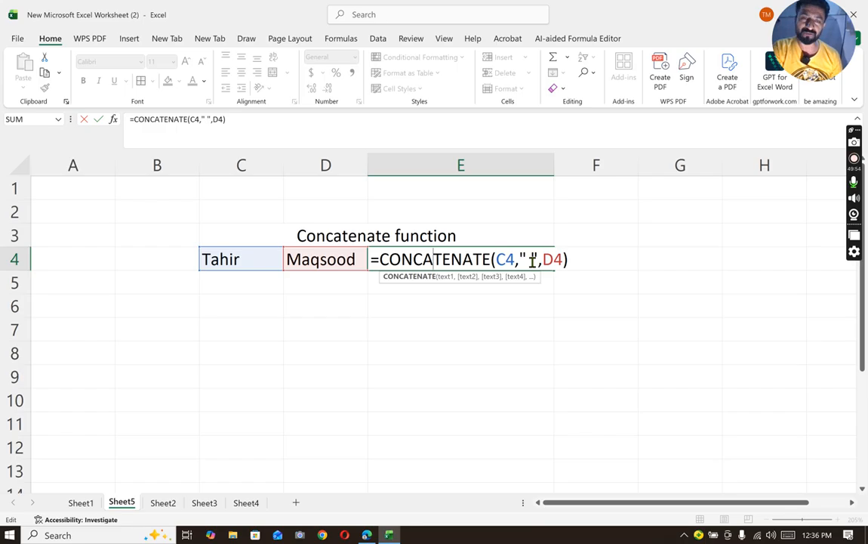
{"action": "key", "text": "Return"}
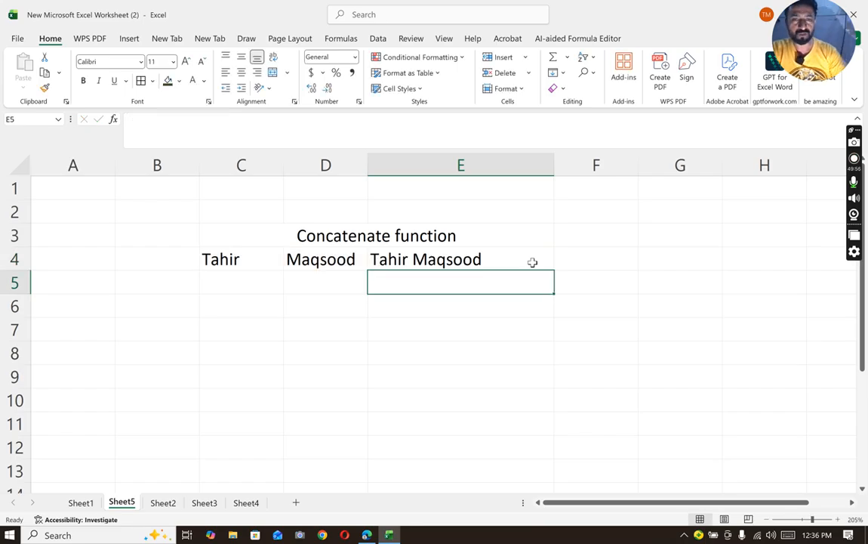
- Enter the house number part of an address in C5 and the street part in D5
{"action": "left_click", "coordinate": [235, 285]}
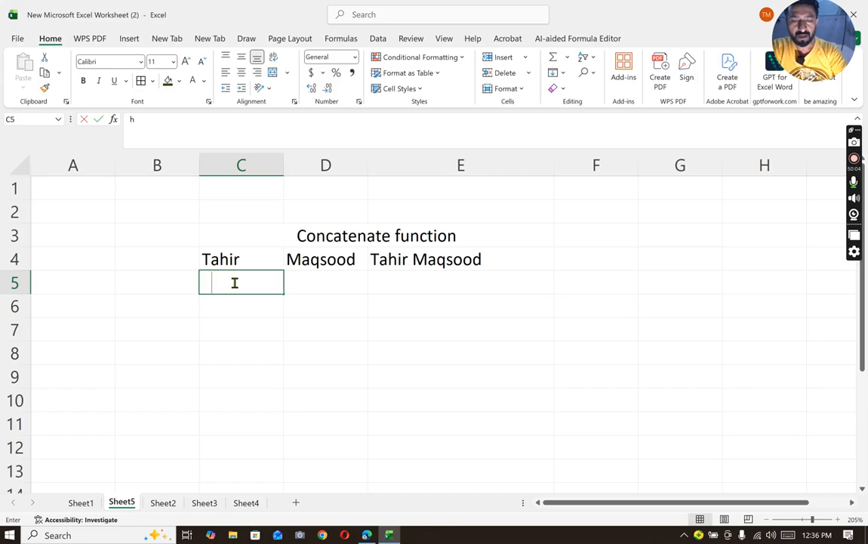
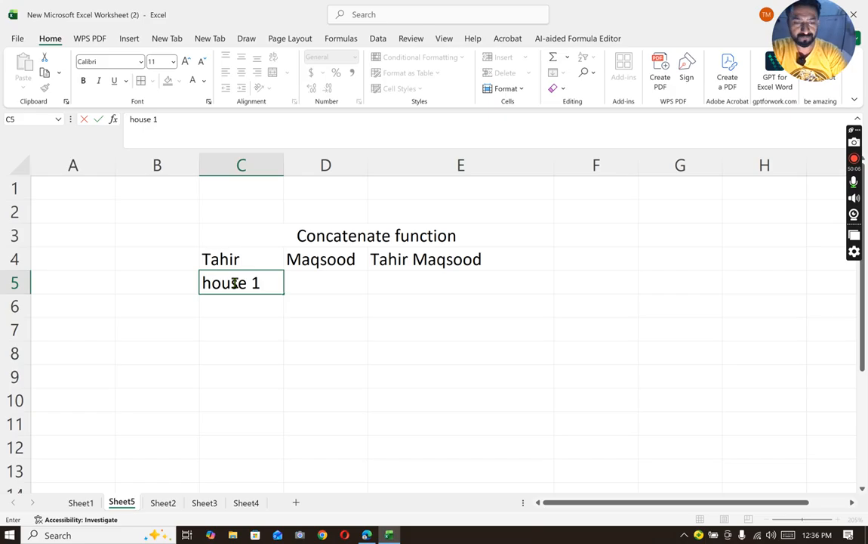
{"action": "key", "text": "Tab"}
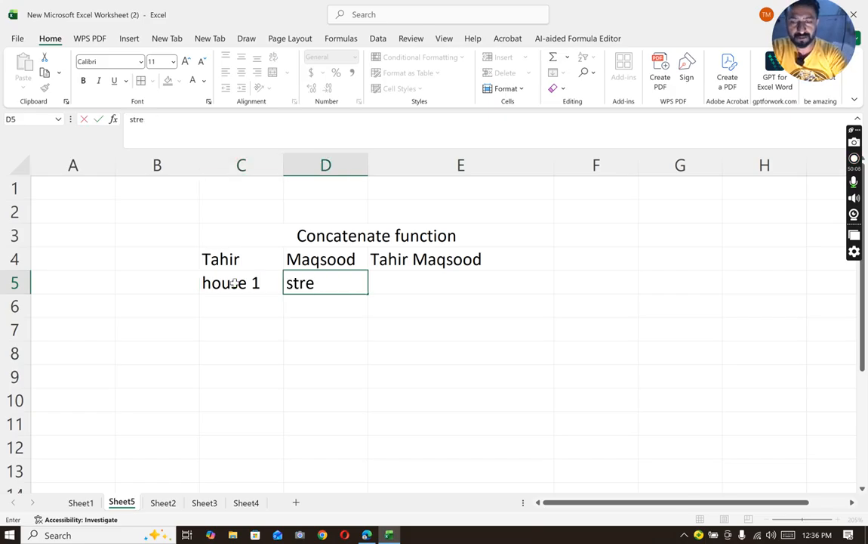
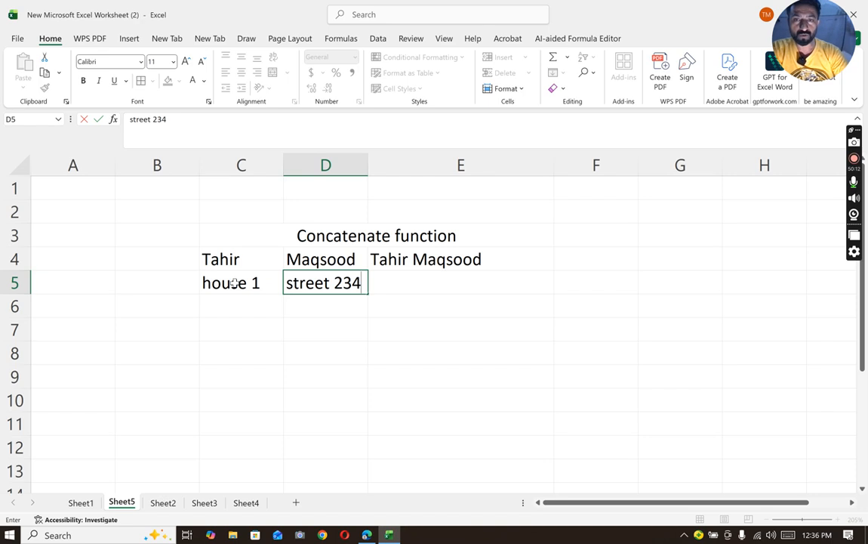
- Enter the area and city part of the address in E5
{"action": "key", "text": "Tab"}
{"action": "type", "text": "main"}
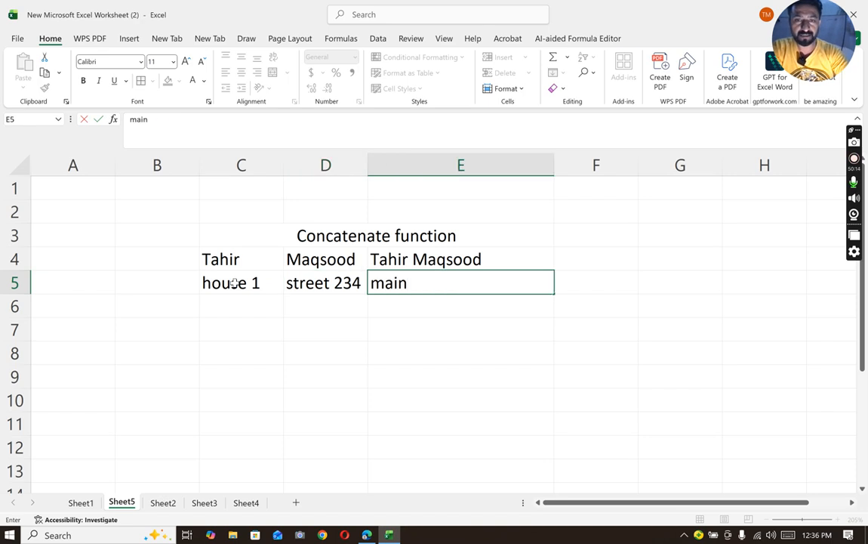
{"action": "key", "text": "alt"}
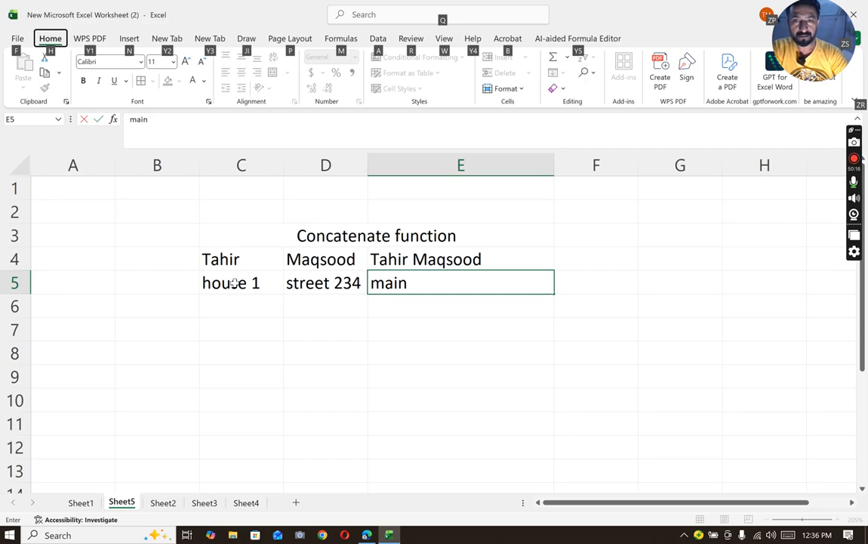
{"action": "key", "text": "Escape"}
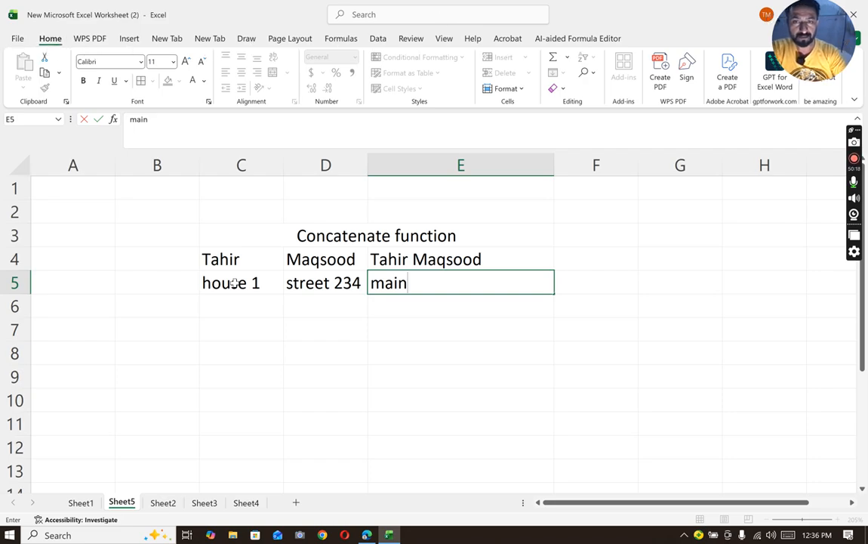
{"action": "type", "text": "city cen"}
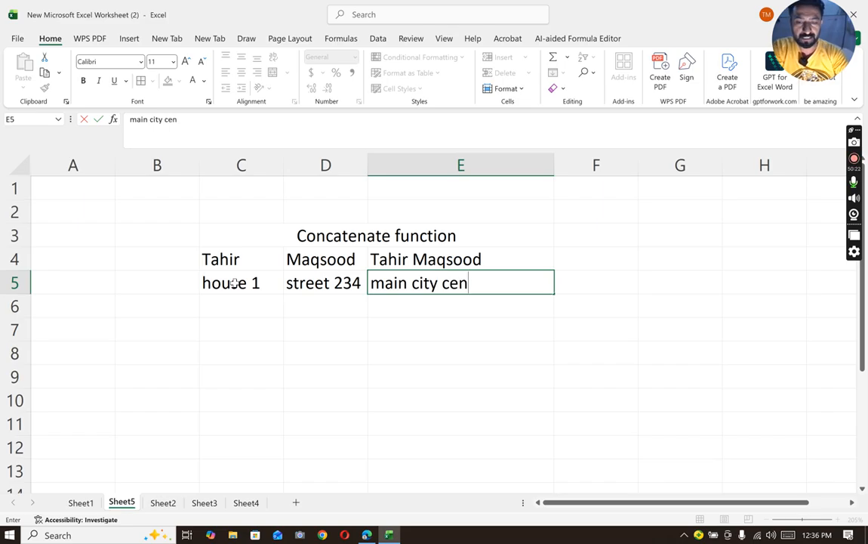
{"action": "type", "text": "ter lhr"}
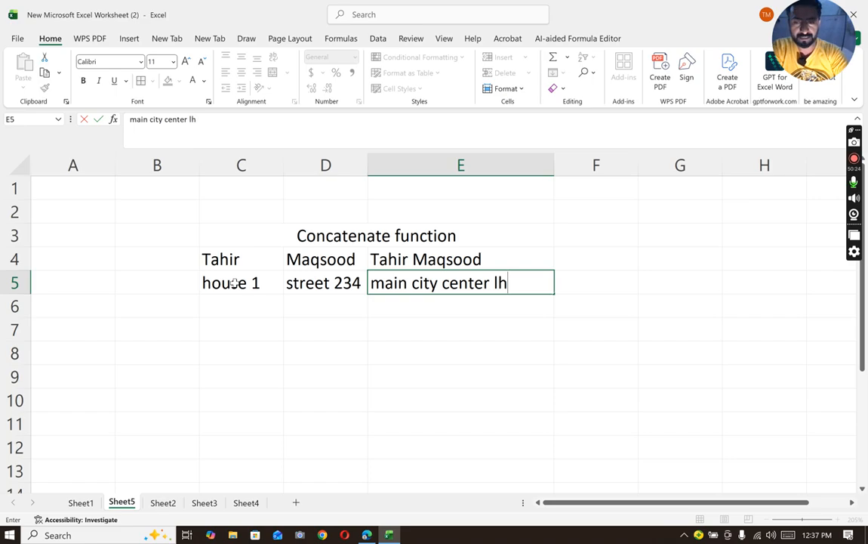
{"action": "left_click", "coordinate": [382, 331]}
- Widen column F to about one and a half times the width of column E
{"action": "left_click", "coordinate": [573, 284]}
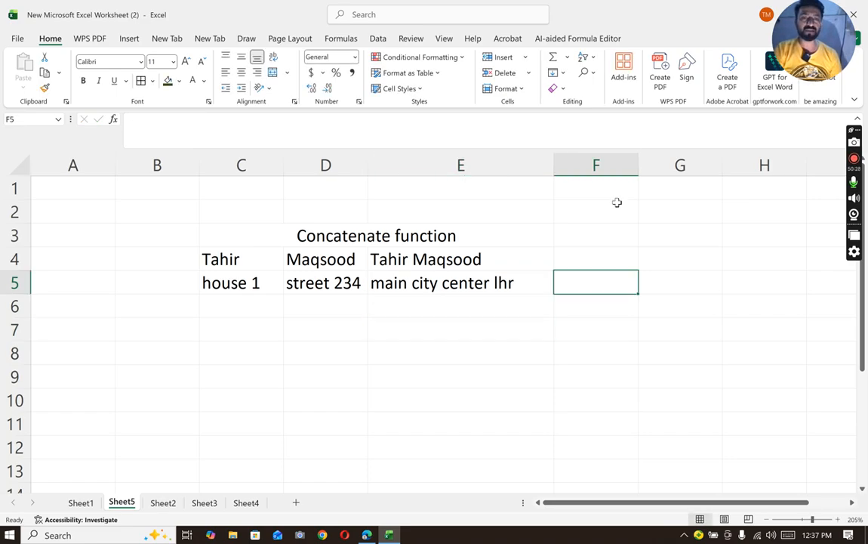
{"action": "left_click_drag", "start_coordinate": [638, 163], "coordinate": [864, 170]}
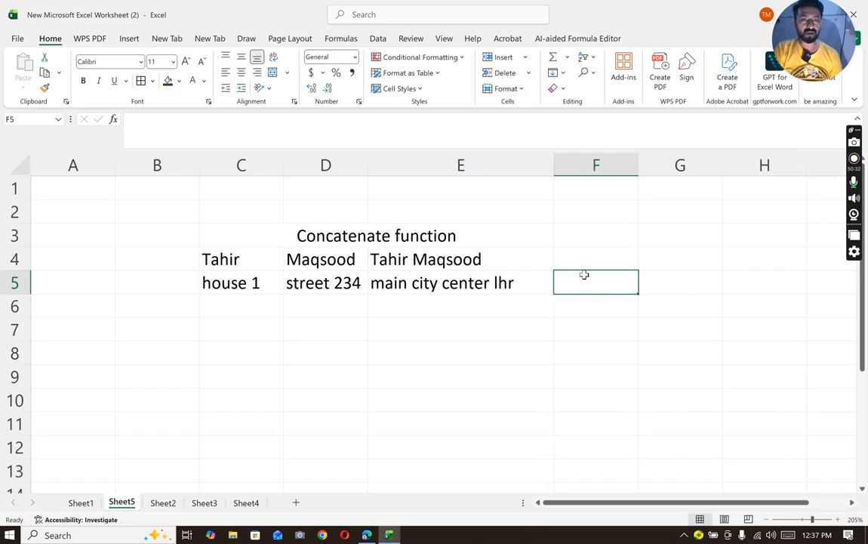
{"action": "left_click_drag", "start_coordinate": [648, 167], "coordinate": [842, 168]}
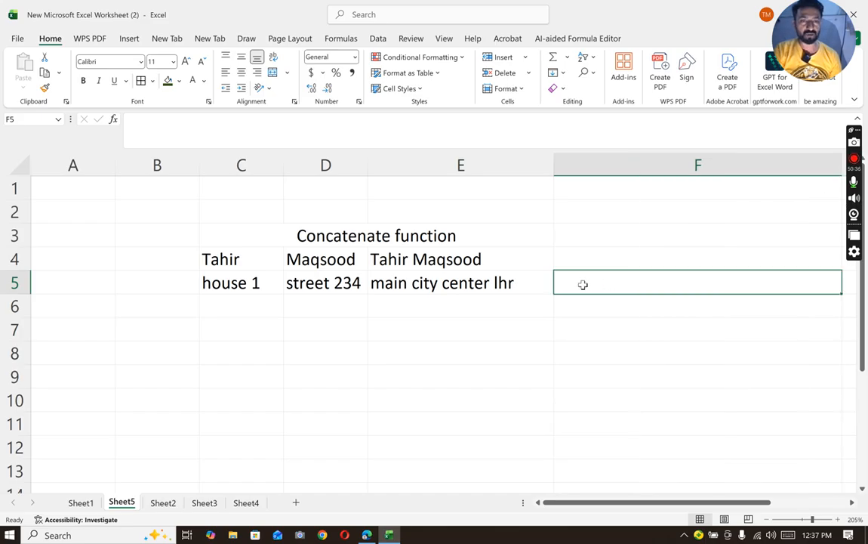
- Start a CONCATENATE formula in F5 beside the address parts
{"action": "double_click", "coordinate": [584, 284]}
{"action": "type", "text": "=c9"}
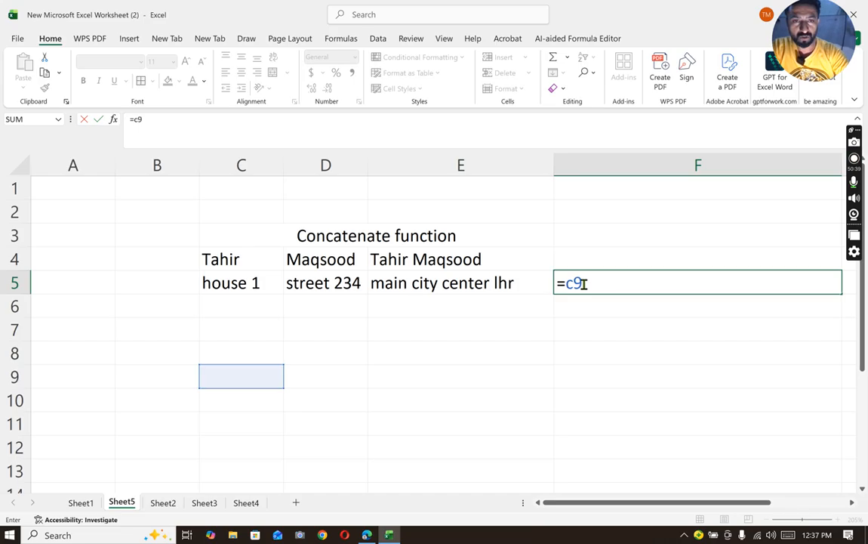
{"action": "key", "text": "BackSpace"}
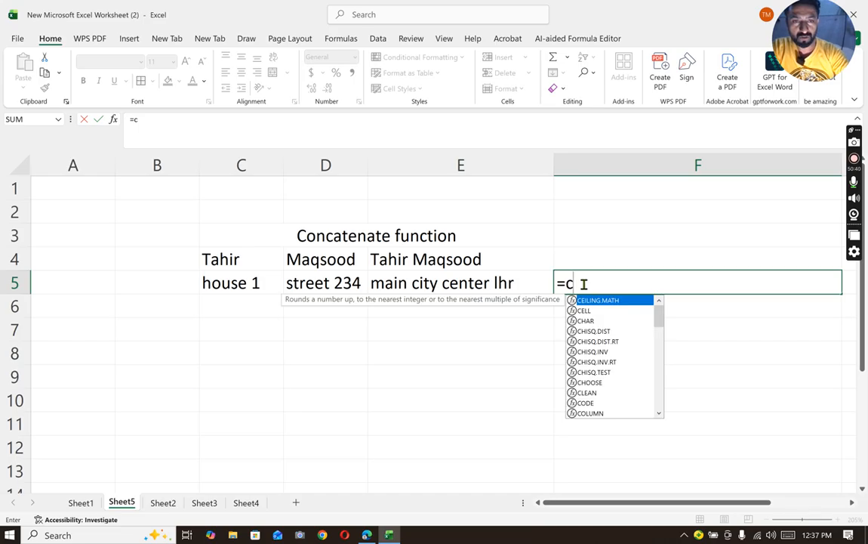
{"action": "type", "text": "pnca"}
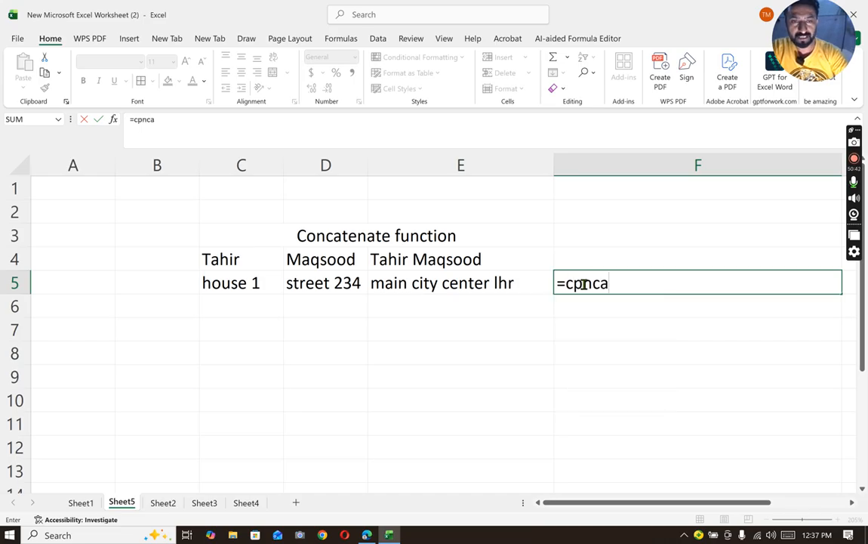
{"action": "key", "text": "BackSpace"}
{"action": "key", "text": "BackSpace"}
{"action": "key", "text": "BackSpace"}
{"action": "key", "text": "BackSpace"}
{"action": "type", "text": "onca"}
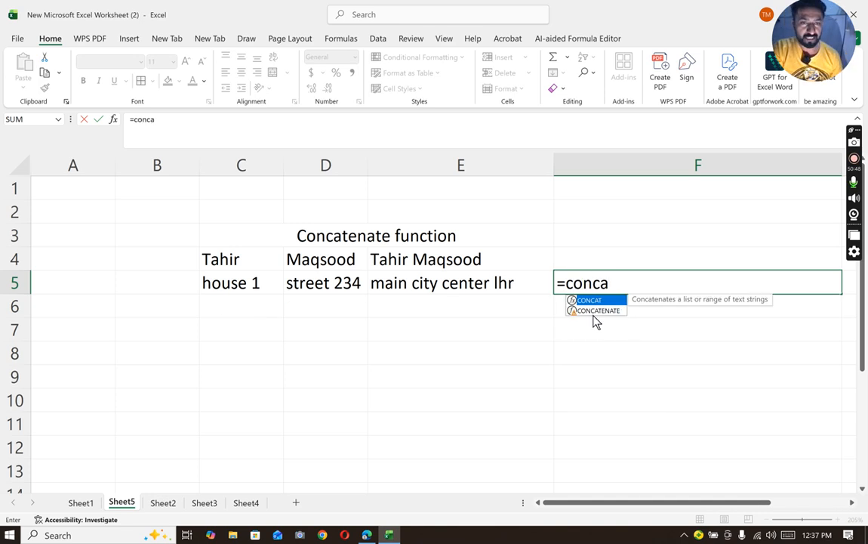
{"action": "double_click", "coordinate": [594, 310]}
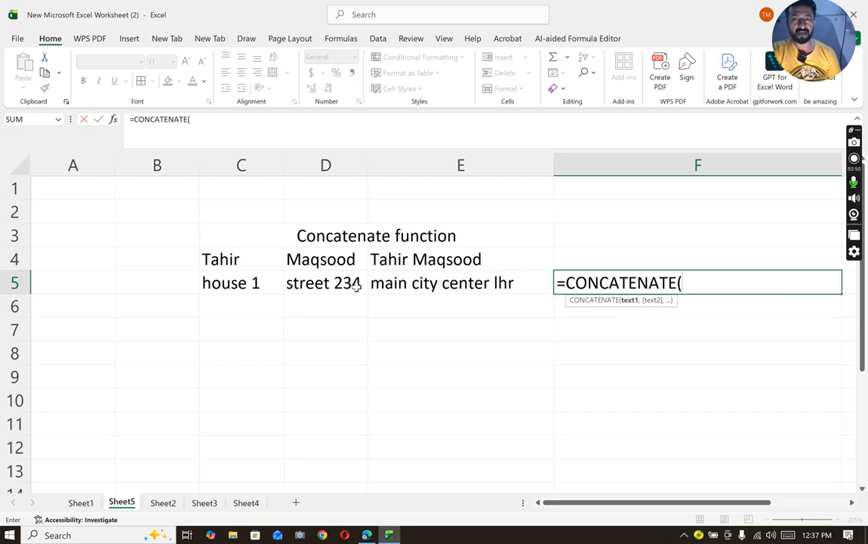
- Complete the F5 formula as =CONCATENATE(C5," ",D5," ",E5) to join the address parts with spaces
{"action": "left_click", "coordinate": [275, 284]}
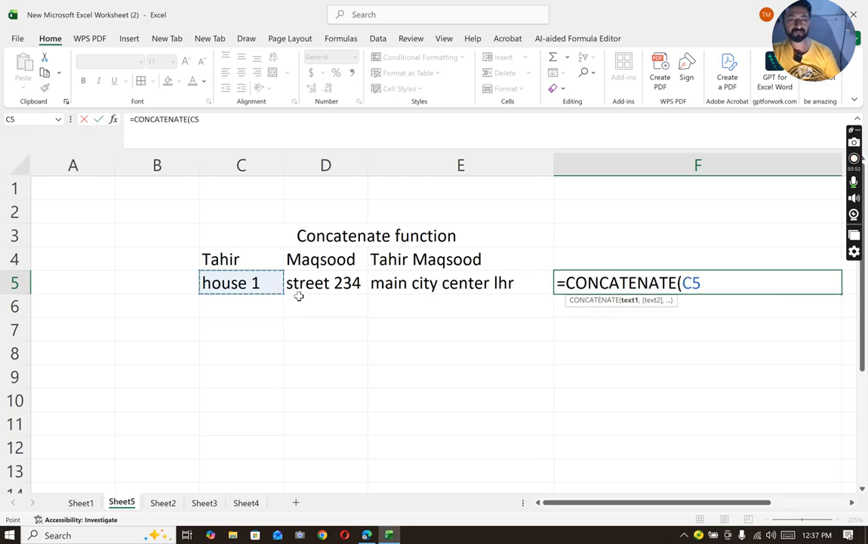
{"action": "type", "text": ",\" \","}
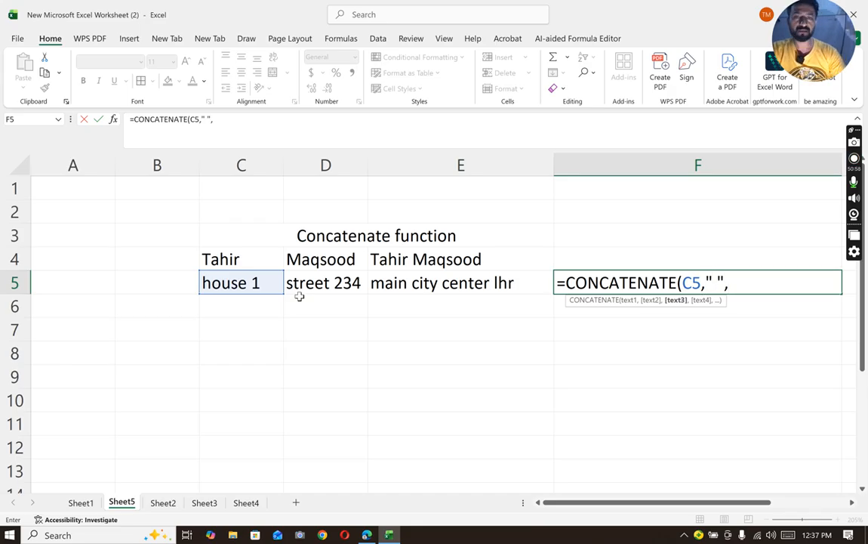
{"action": "left_click", "coordinate": [315, 285]}
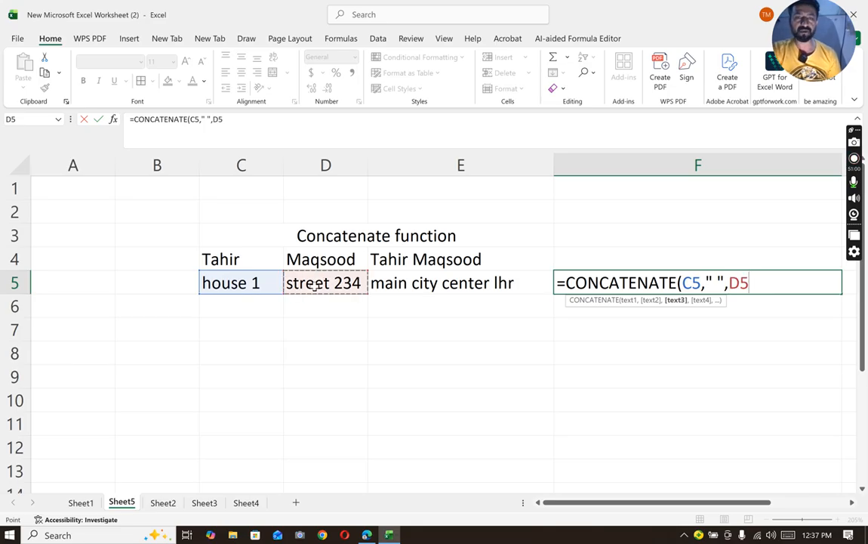
{"action": "type", "text": ","}
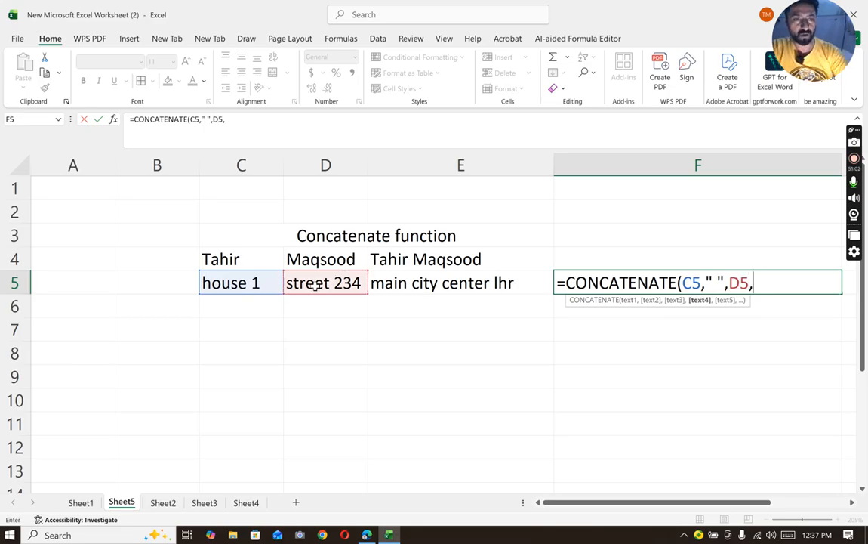
{"action": "type", "text": "\""}
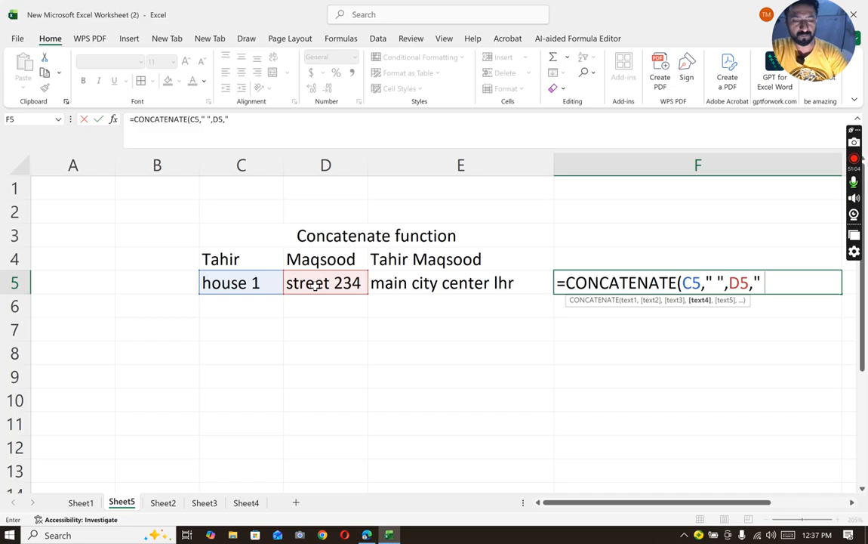
{"action": "type", "text": " \","}
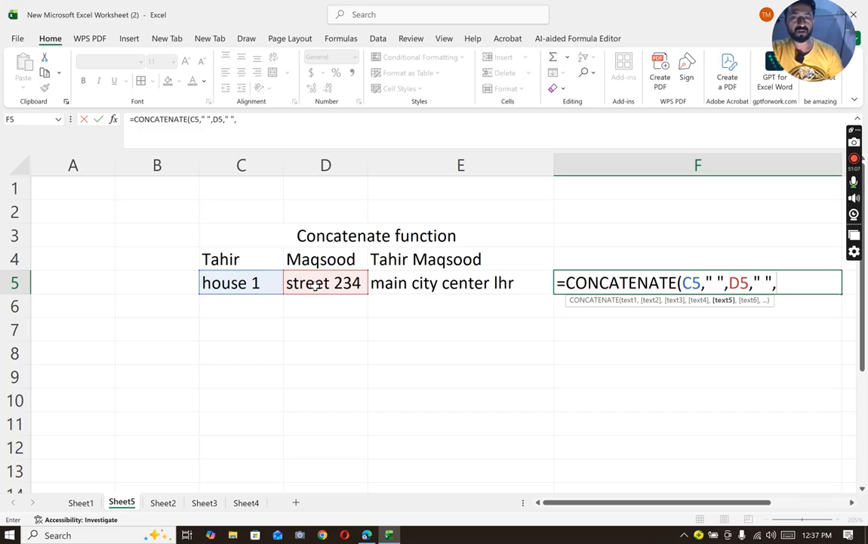
{"action": "left_click", "coordinate": [439, 281]}
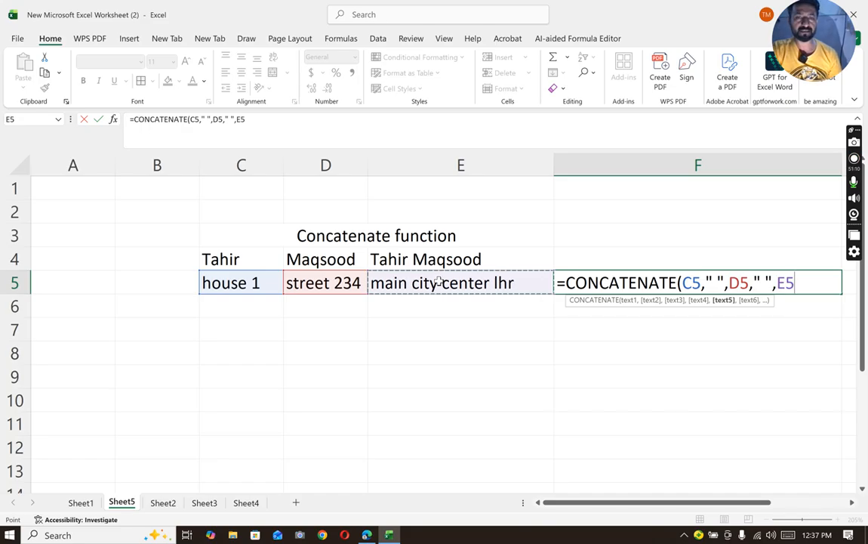
{"action": "type", "text": ")"}
{"action": "key", "text": "Return"}
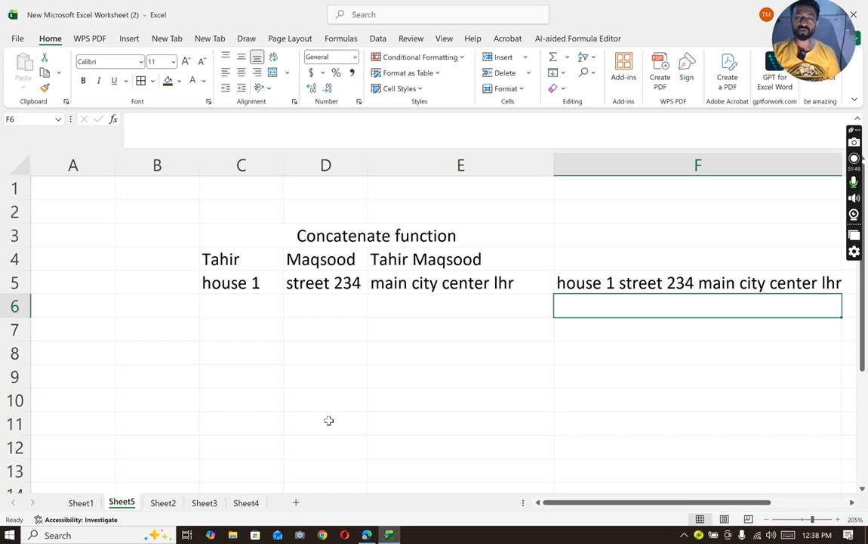
- Copy the product table M5:Q14 from Sheet2 and paste it at D5 on a new sheet
{"action": "left_click", "coordinate": [163, 504]}
{"action": "left_click", "coordinate": [234, 453]}
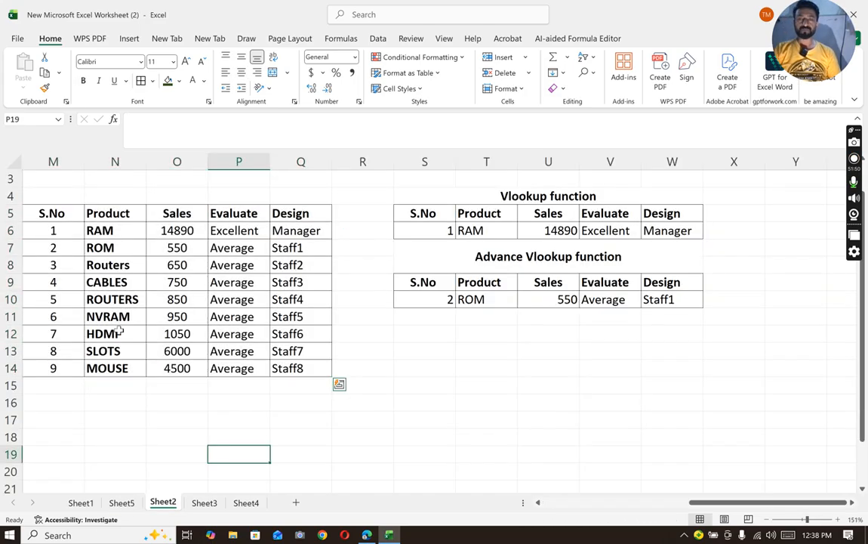
{"action": "mouse_move", "coordinate": [45, 219]}
{"action": "left_mouse_down"}
{"action": "mouse_move", "coordinate": [147, 264]}
{"action": "mouse_move", "coordinate": [287, 380]}
{"action": "mouse_move", "coordinate": [308, 365]}
{"action": "left_mouse_up"}
{"action": "key", "text": "ctrl+c"}
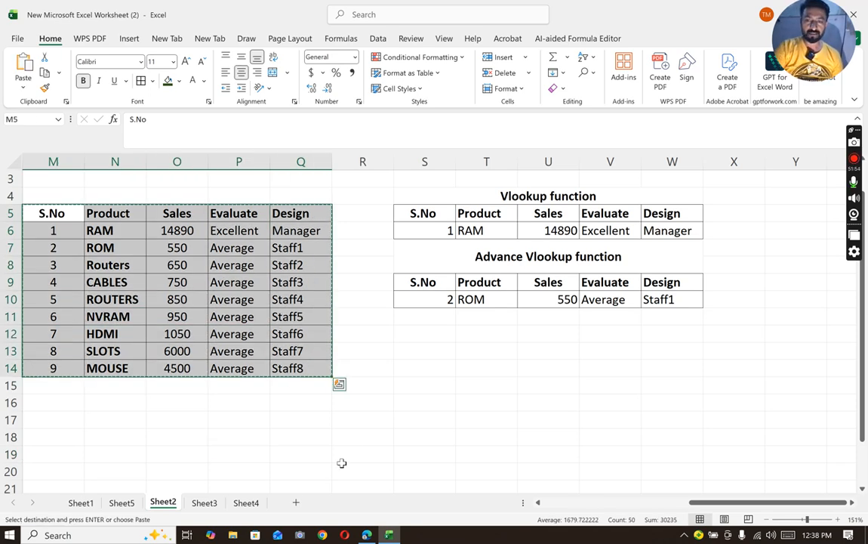
{"action": "left_click", "coordinate": [298, 503]}
{"action": "left_click", "coordinate": [155, 217]}
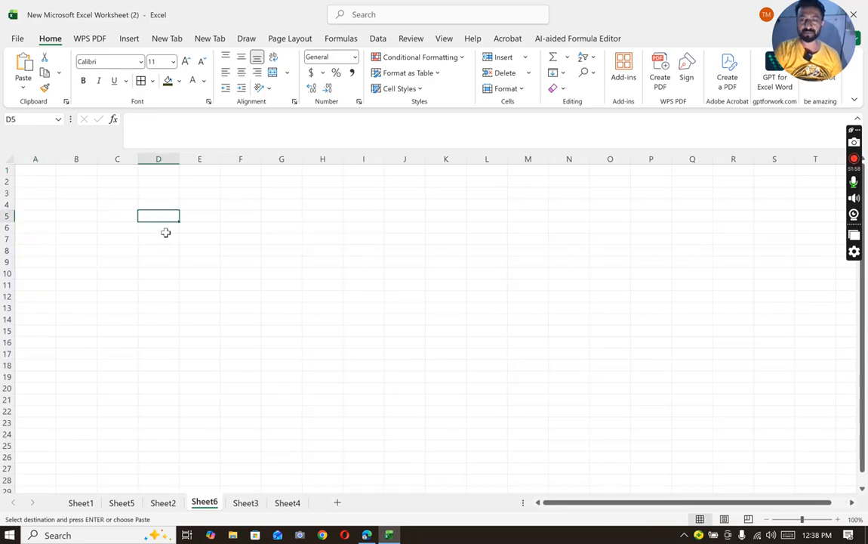
{"action": "key", "text": "ctrl+v"}
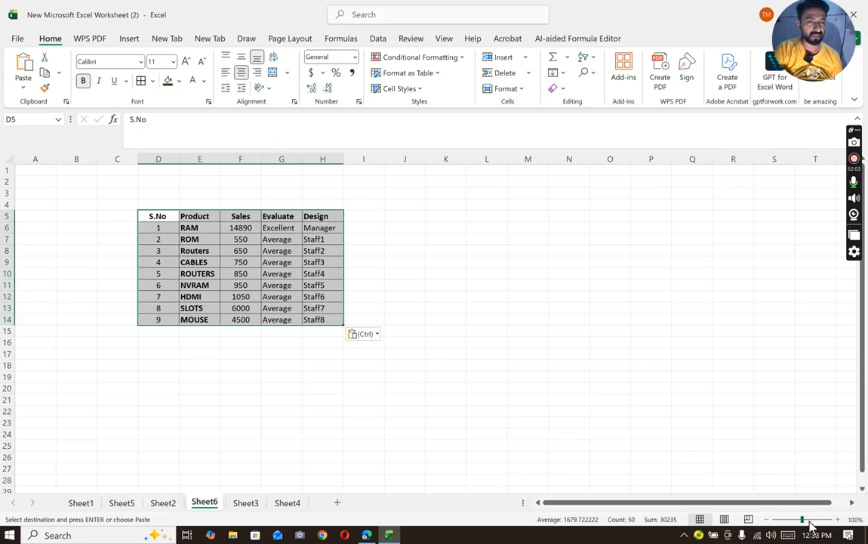
{"action": "left_click_drag", "start_coordinate": [802, 519], "coordinate": [808, 519]}
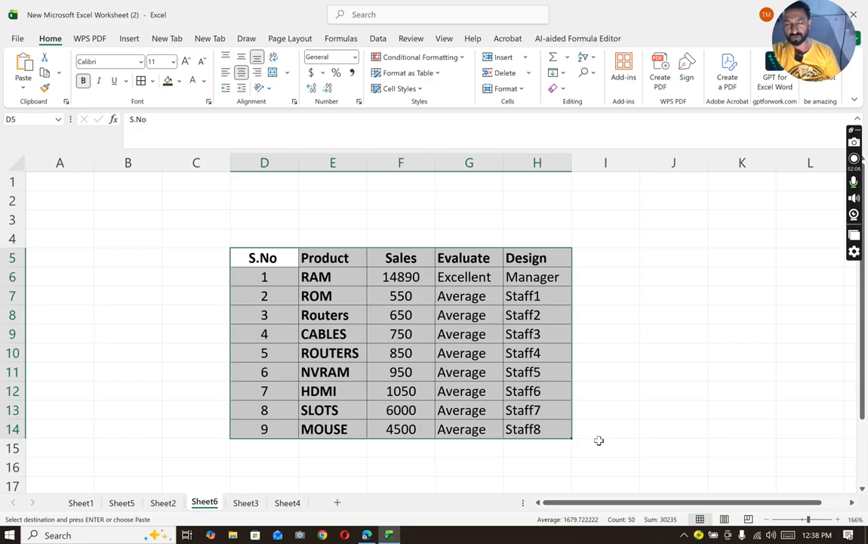
{"action": "left_click", "coordinate": [637, 365]}
- Enter the label Search in J6 and apply all borders to J6:K6
{"action": "left_click", "coordinate": [666, 272]}
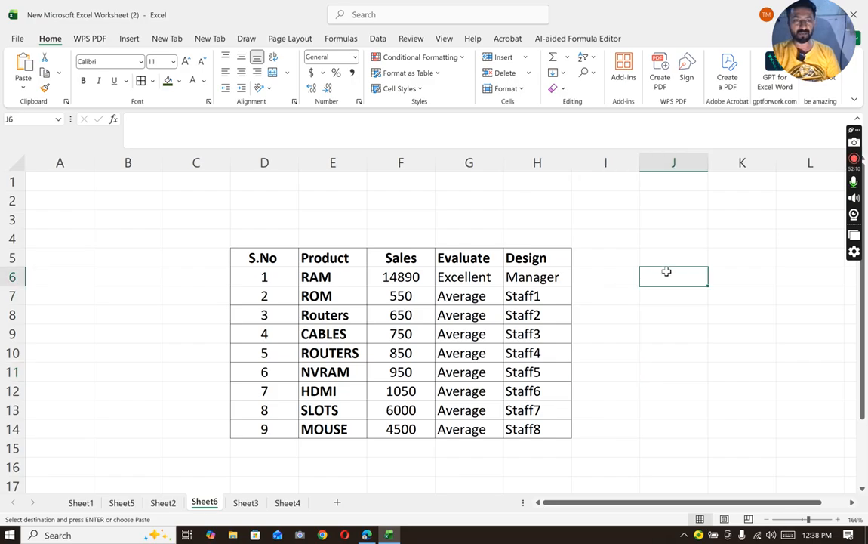
{"action": "type", "text": "Search"}
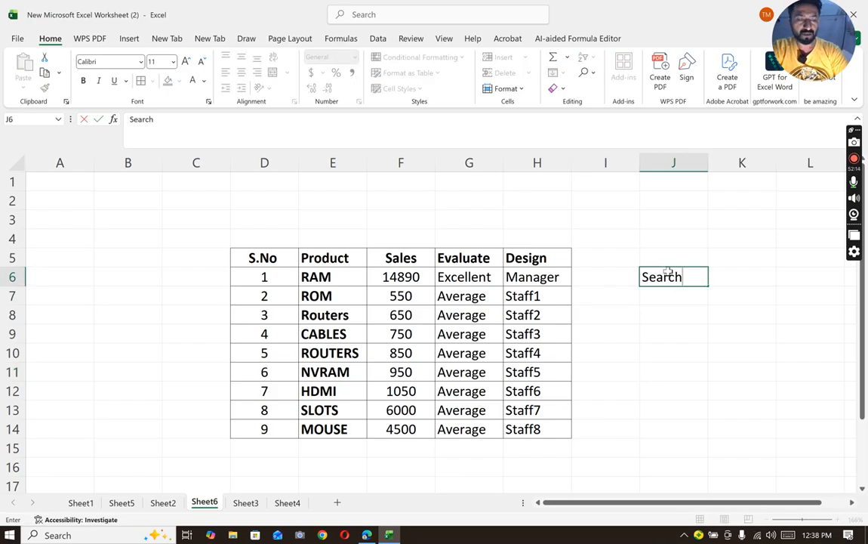
{"action": "key", "text": "Tab"}
{"action": "left_click_drag", "start_coordinate": [659, 272], "coordinate": [726, 276]}
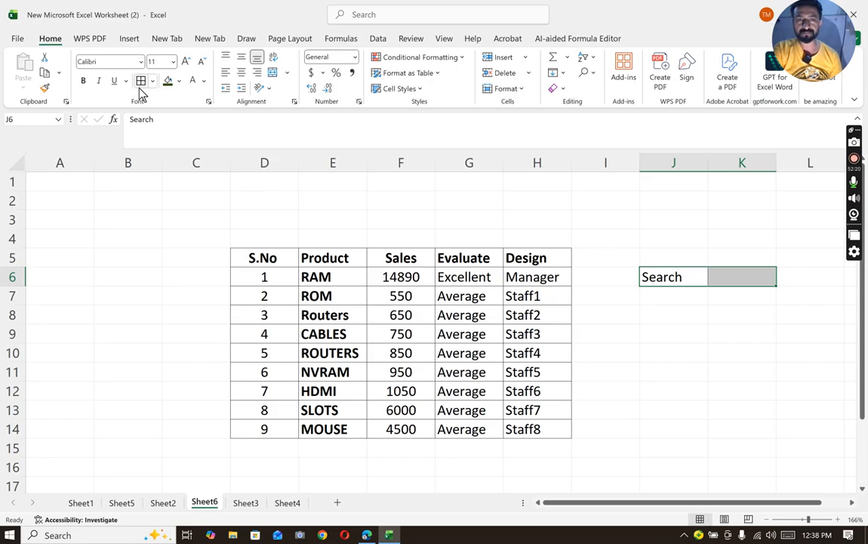
- Merge and center cells D2:H3 above the product table
{"action": "left_click_drag", "start_coordinate": [243, 198], "coordinate": [522, 221]}
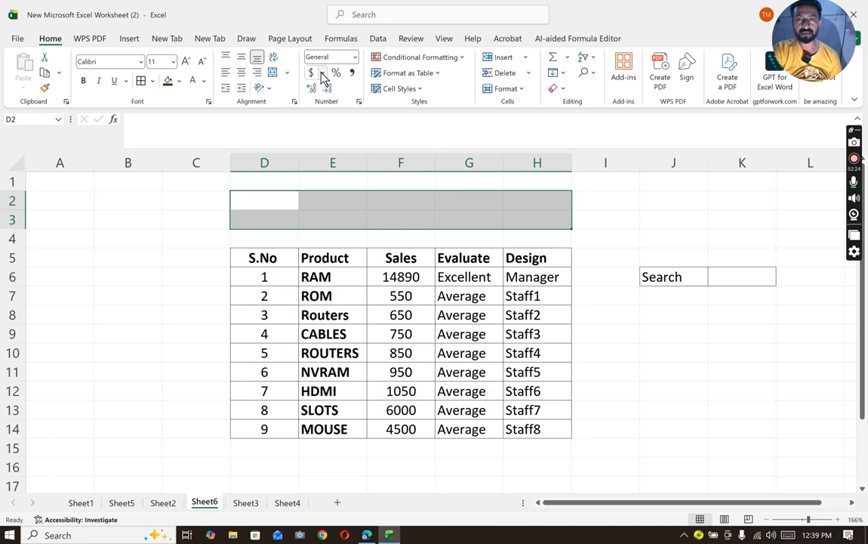
{"action": "left_click", "coordinate": [272, 79]}
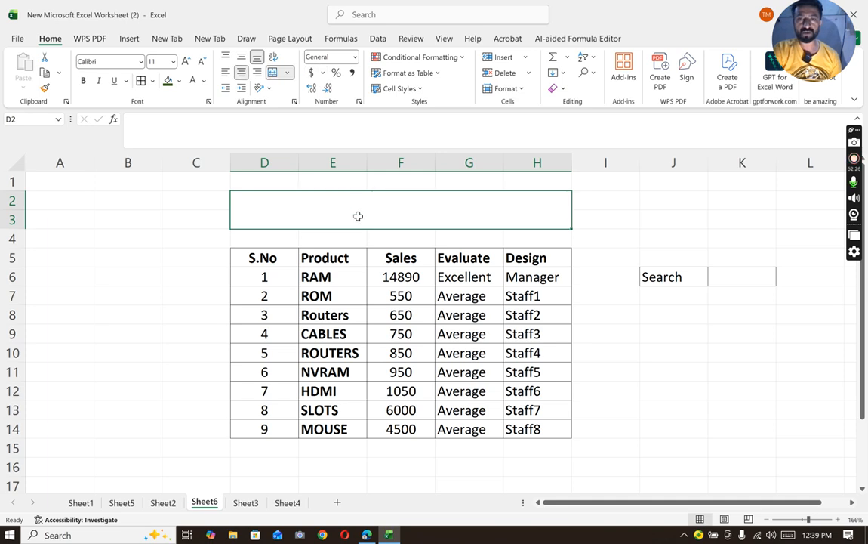
{"action": "double_click", "coordinate": [356, 208]}
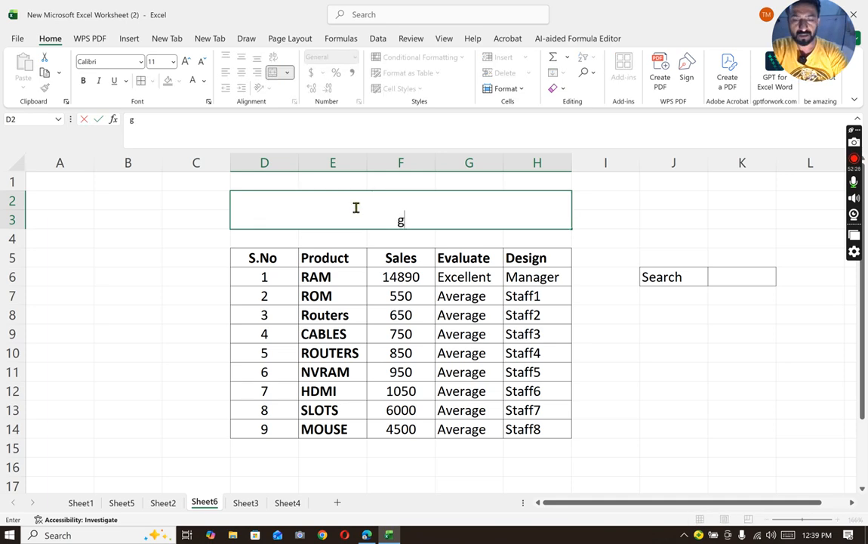
{"action": "key", "text": "Return"}
{"action": "type", "text": "H"}
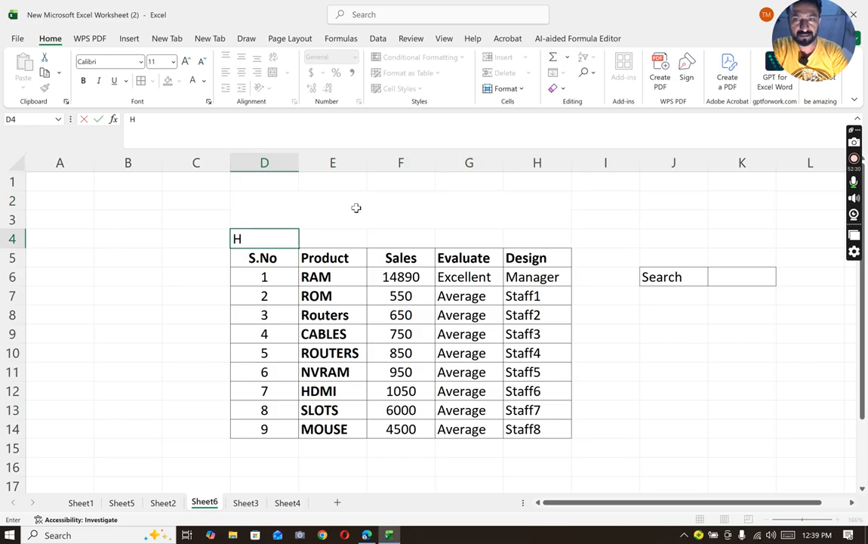
{"action": "key", "text": "BackSpace"}
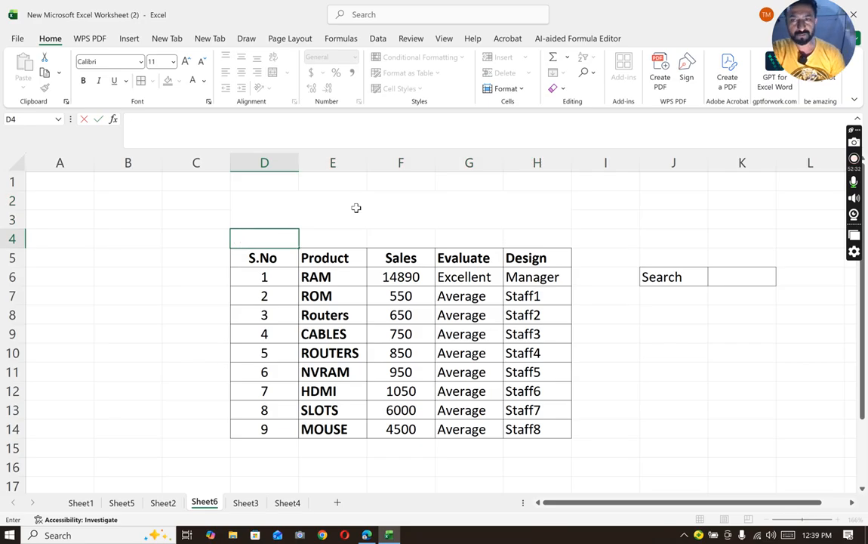
- Enter the title "Highlight the row function" in the merged cell above the table
{"action": "left_click", "coordinate": [357, 208]}
{"action": "type", "text": "Hi"}
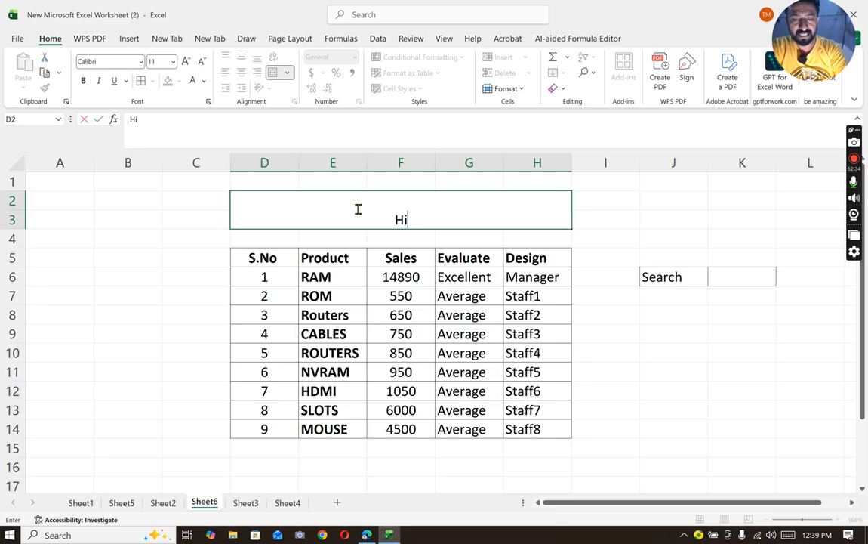
{"action": "type", "text": "ghlight "}
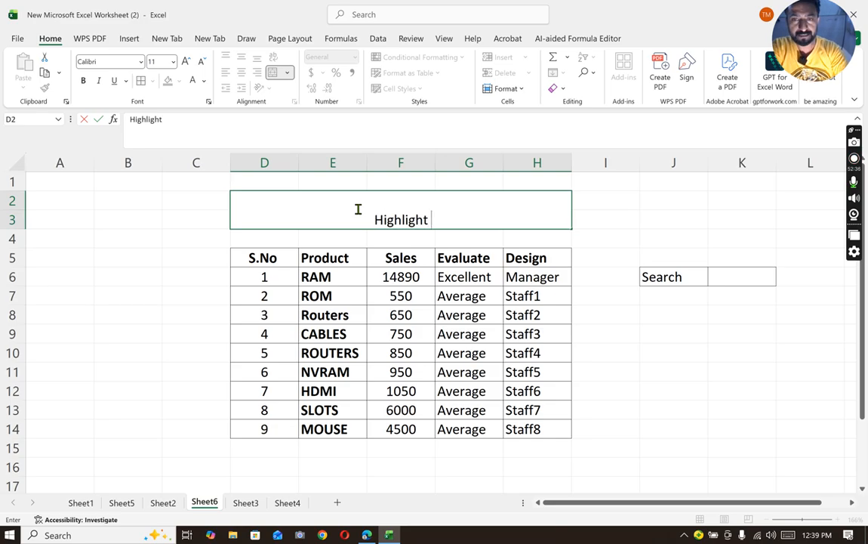
{"action": "type", "text": "the row "}
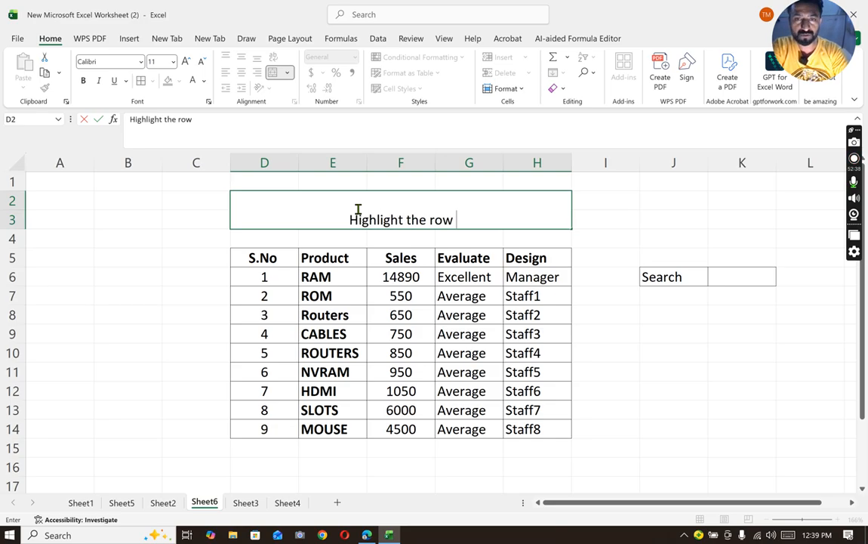
{"action": "type", "text": "function"}
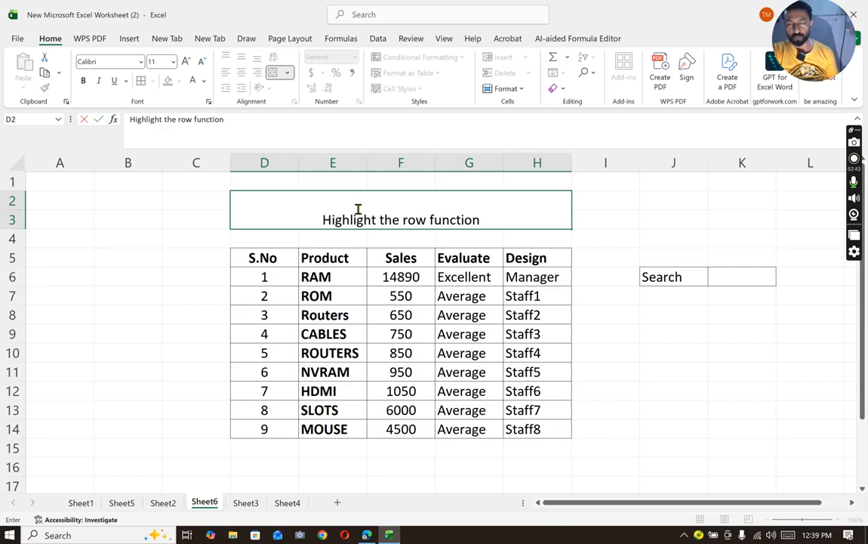
{"action": "left_click", "coordinate": [381, 299]}
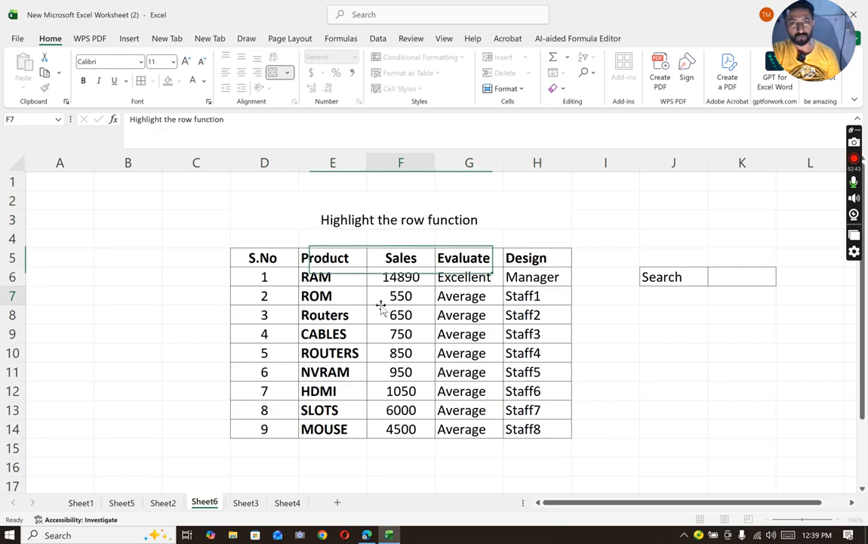
- Format the table title with a dark green fill, white font colour, size 20 and bold
{"action": "left_click", "coordinate": [333, 208]}
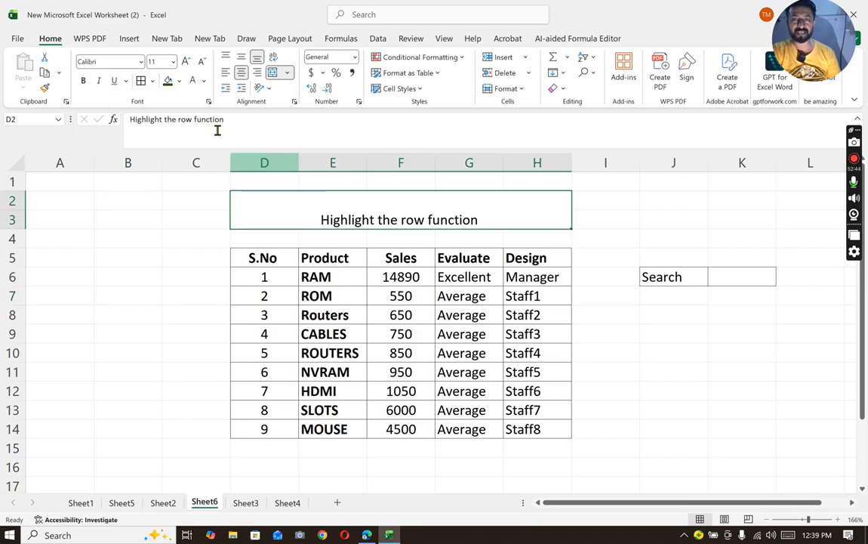
{"action": "left_click", "coordinate": [170, 83]}
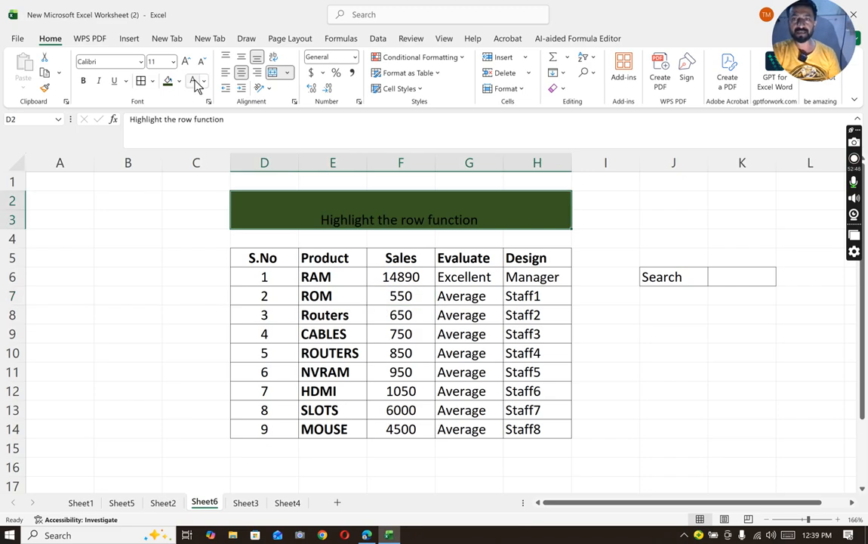
{"action": "left_click", "coordinate": [194, 82]}
{"action": "left_click", "coordinate": [186, 62]}
{"action": "left_click", "coordinate": [186, 62]}
{"action": "left_click", "coordinate": [185, 62]}
{"action": "left_click", "coordinate": [185, 62]}
{"action": "left_click", "coordinate": [186, 62]}
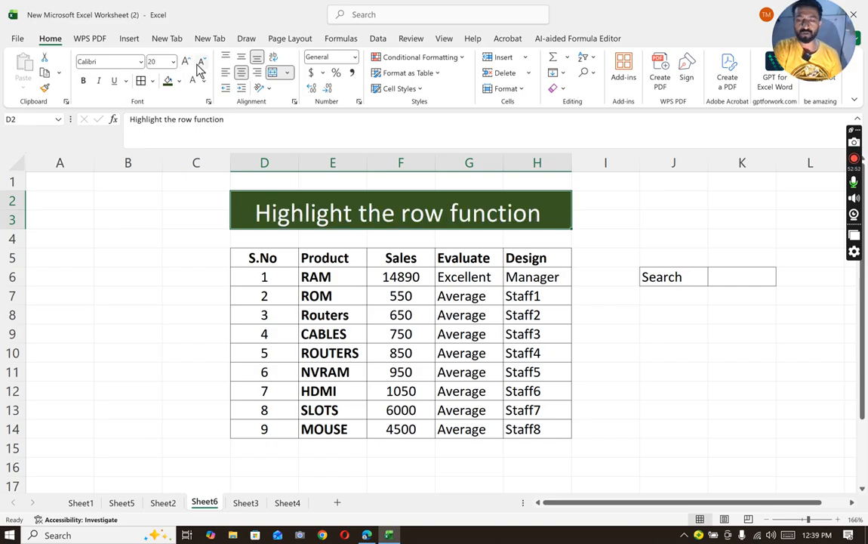
{"action": "key", "text": "ctrl+b"}
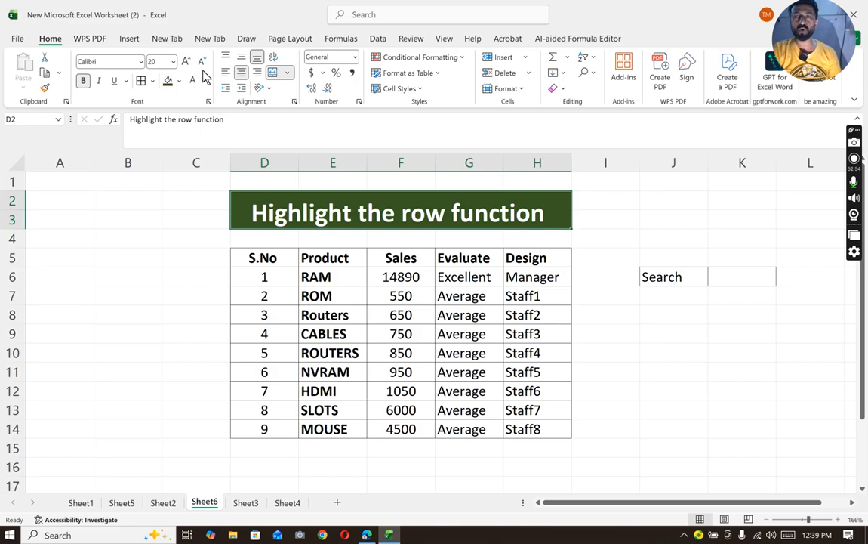
- Vertically center the "Highlight the row function" title within its merged cell
{"action": "left_click", "coordinate": [242, 60]}
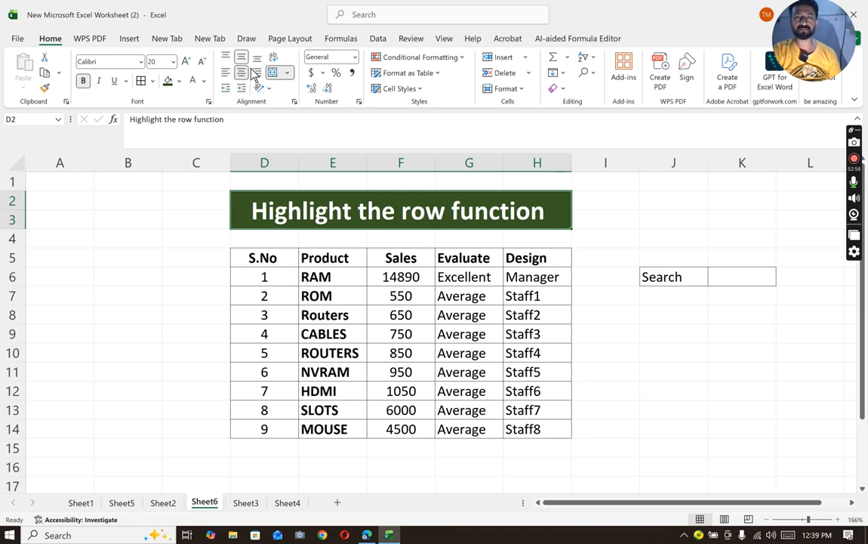
{"action": "left_click", "coordinate": [641, 369]}
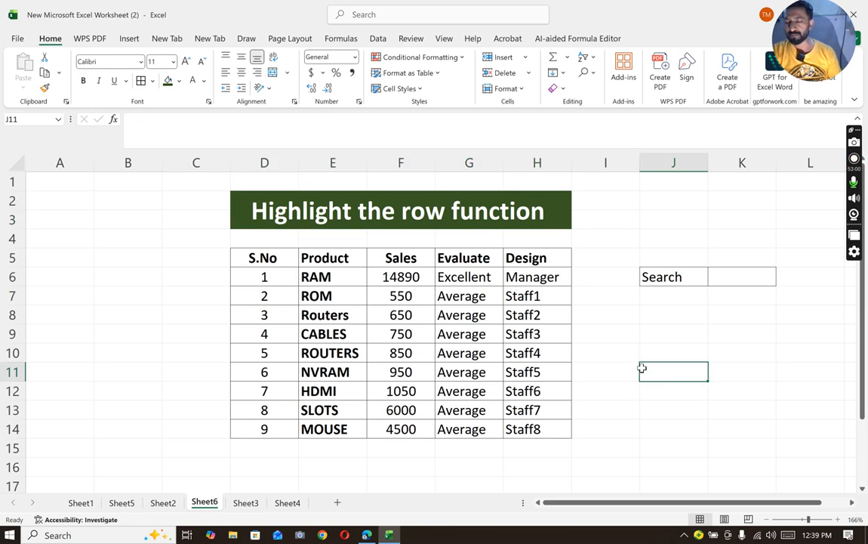
- Start a new conditional formatting rule for D5:H14 that uses a formula to determine which cells to format
{"action": "left_click_drag", "start_coordinate": [264, 257], "coordinate": [523, 425]}
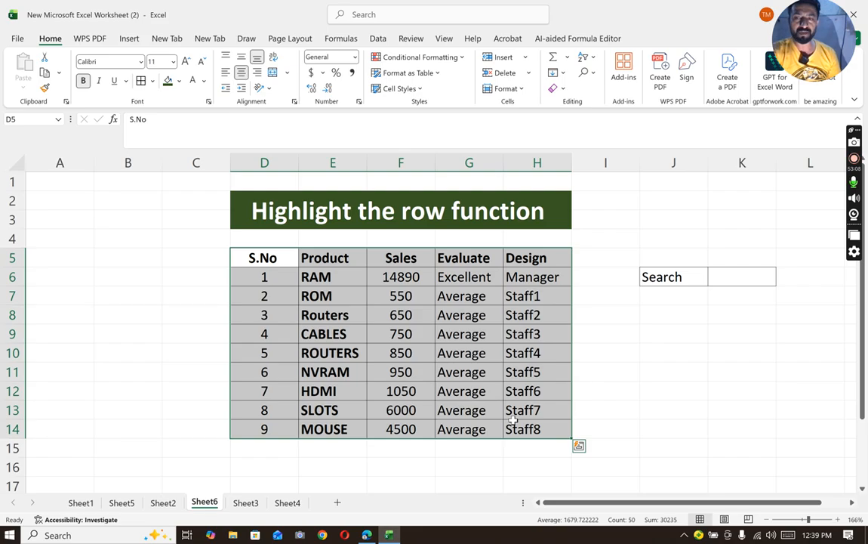
{"action": "left_click", "coordinate": [422, 58]}
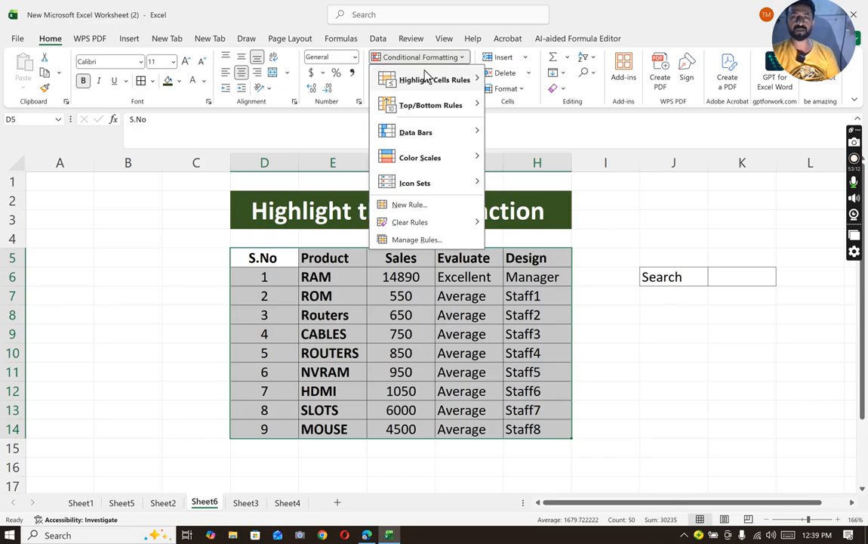
{"action": "mouse_move", "coordinate": [428, 78]}
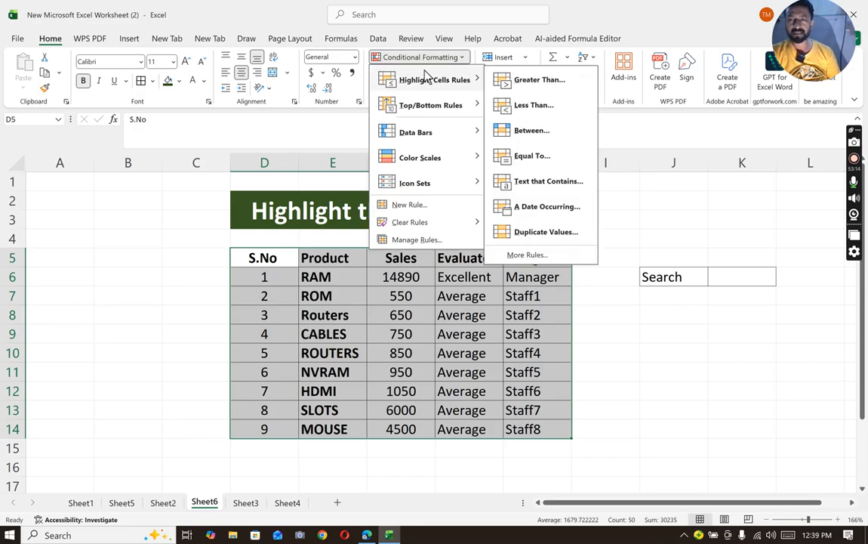
{"action": "left_click", "coordinate": [427, 205]}
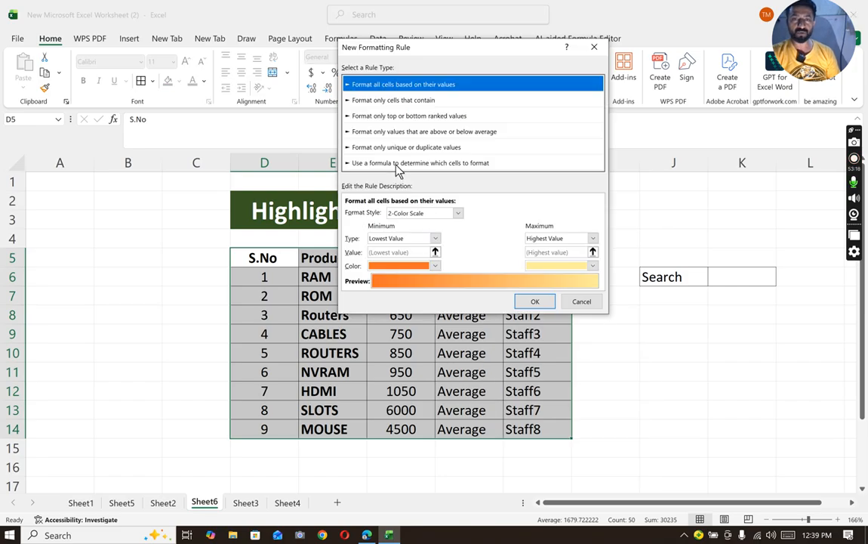
{"action": "left_click", "coordinate": [397, 164]}
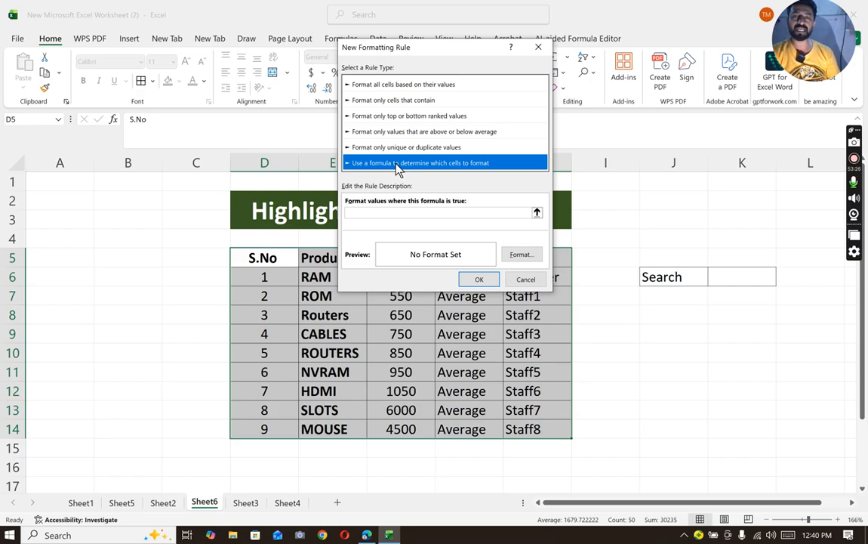
- Enter the rule formula =$J$6=D$6, comparing the Search label cell with the first serial number cell
{"action": "left_click", "coordinate": [395, 214]}
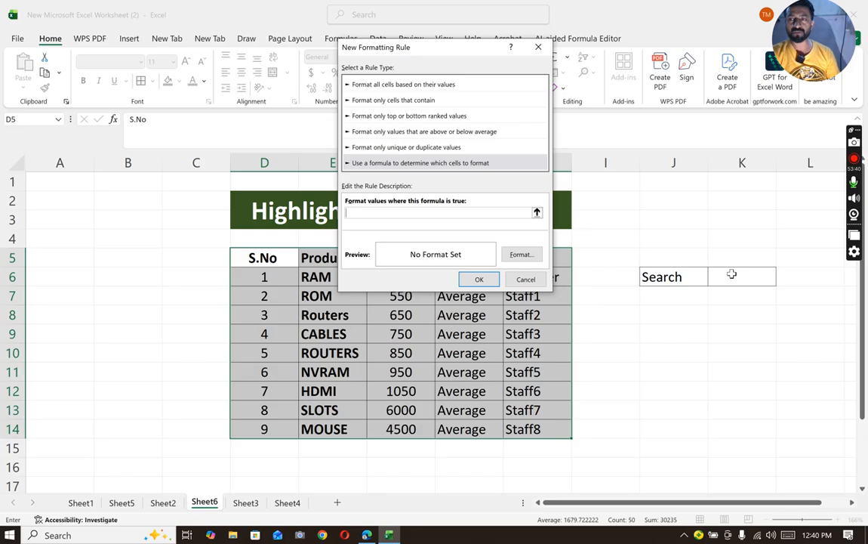
{"action": "left_click", "coordinate": [668, 276]}
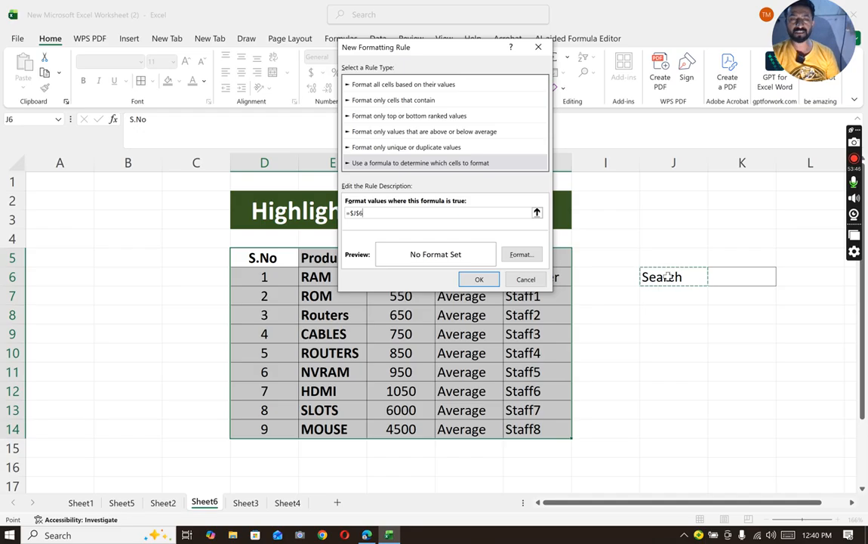
{"action": "key", "text": "BackSpace"}
{"action": "key", "text": "BackSpace"}
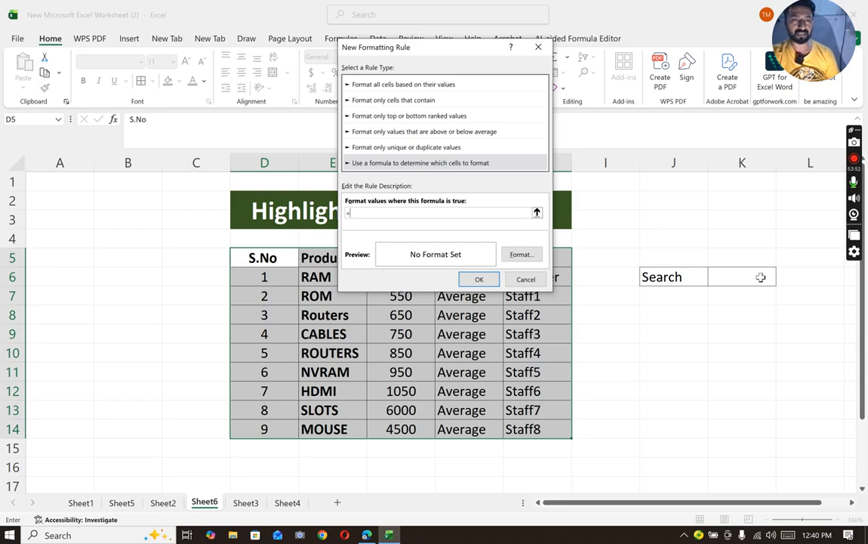
{"action": "left_click", "coordinate": [689, 282]}
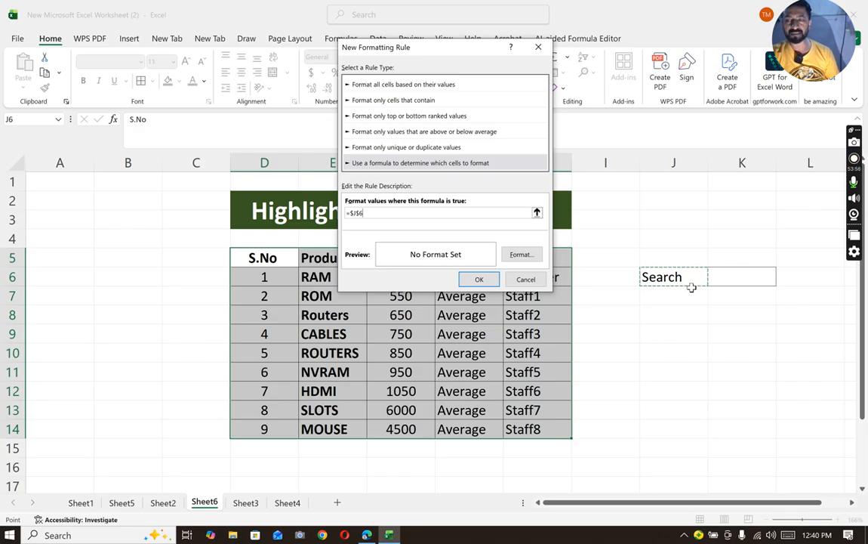
{"action": "type", "text": "="}
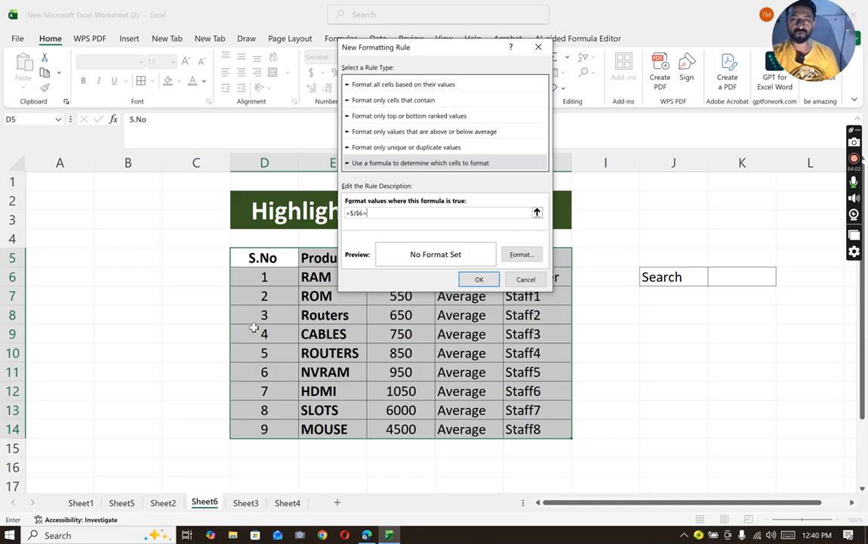
{"action": "left_click", "coordinate": [258, 279]}
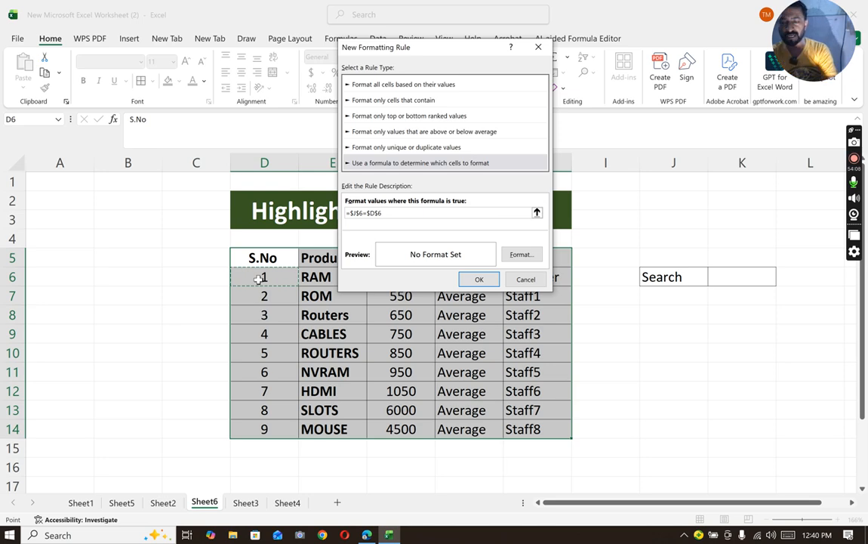
{"action": "key", "text": "F4"}
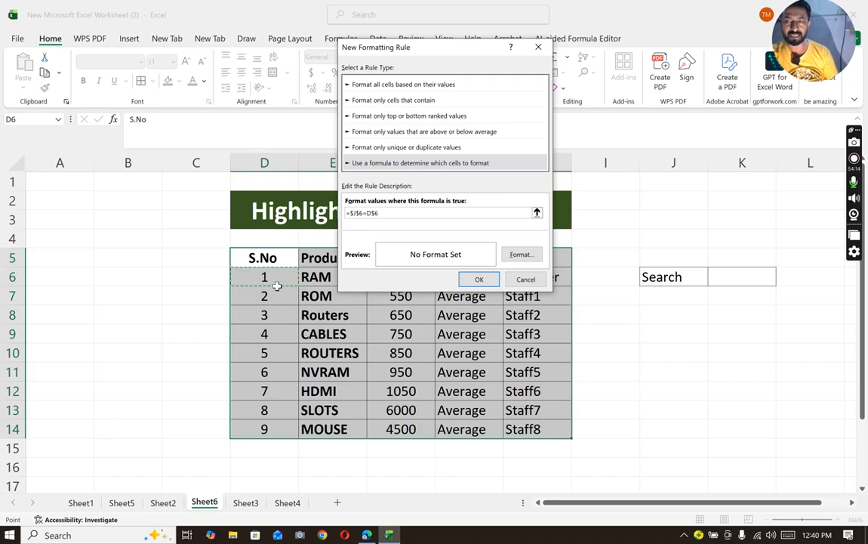
- Set a yellow fill as the rule's format and apply the rule to the product table
{"action": "left_click", "coordinate": [516, 256]}
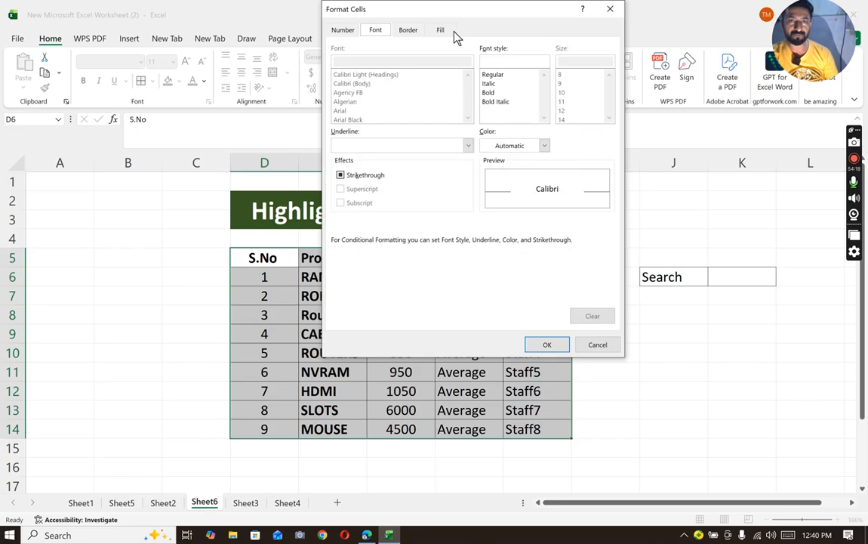
{"action": "left_click", "coordinate": [441, 30]}
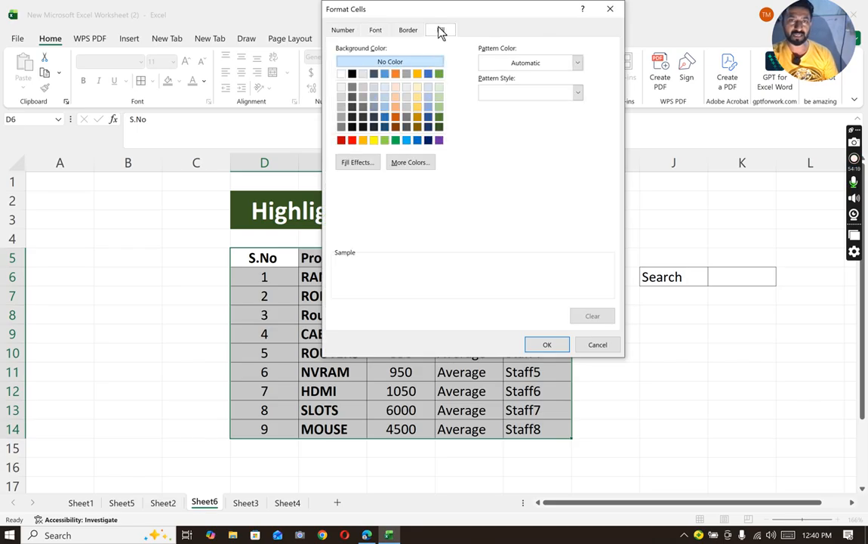
{"action": "left_click", "coordinate": [375, 141]}
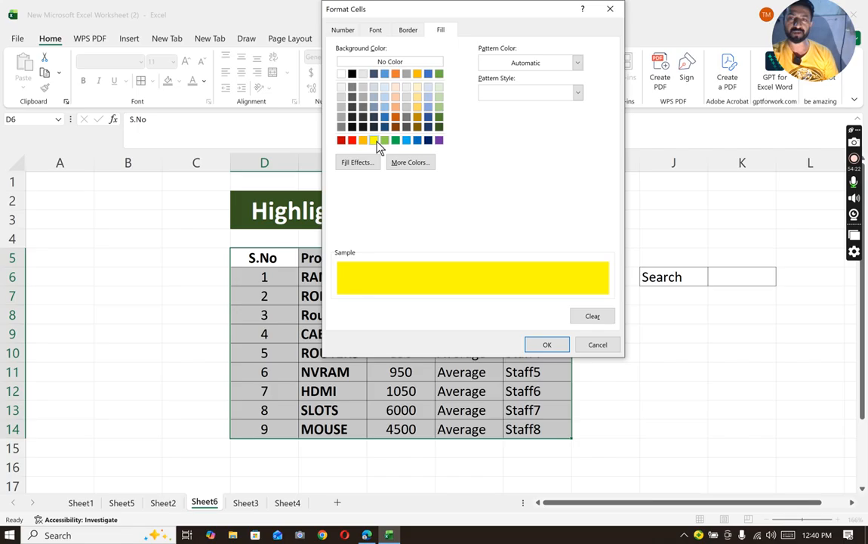
{"action": "left_click", "coordinate": [545, 344]}
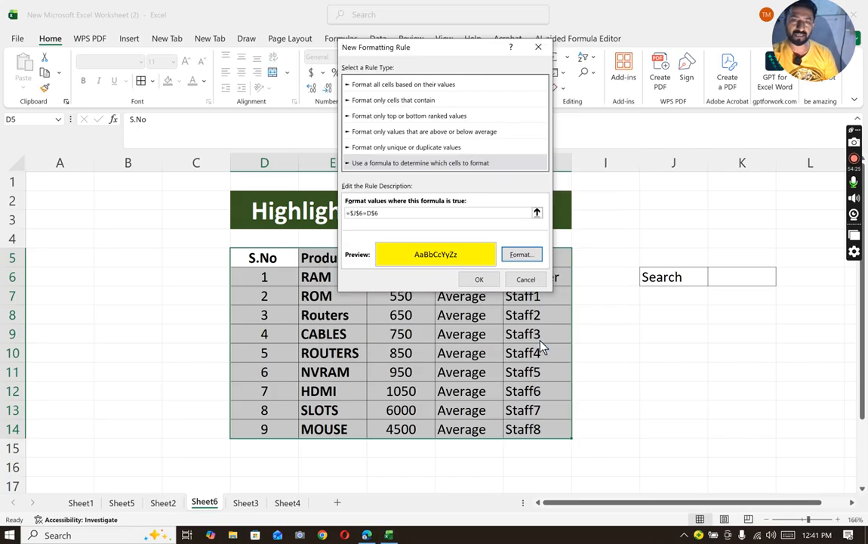
{"action": "left_click", "coordinate": [478, 280]}
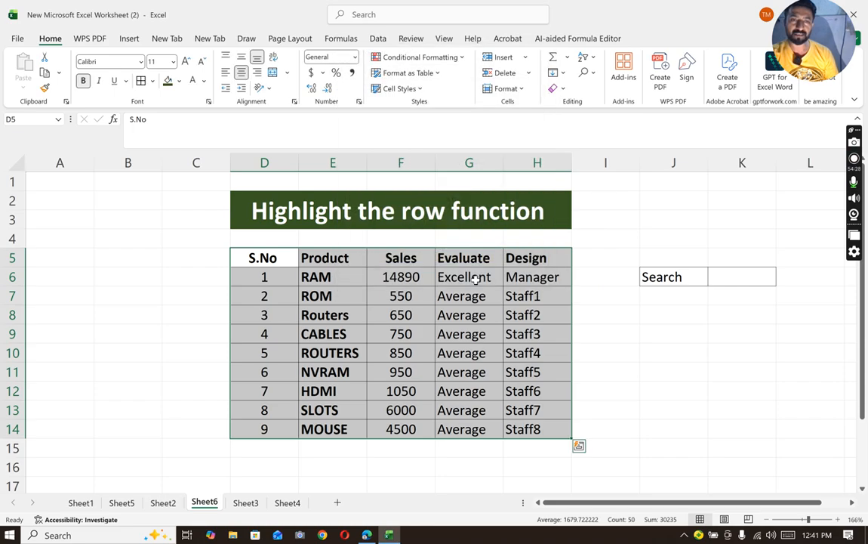
- Enter 1 as the search value in K6
{"action": "left_click", "coordinate": [734, 286]}
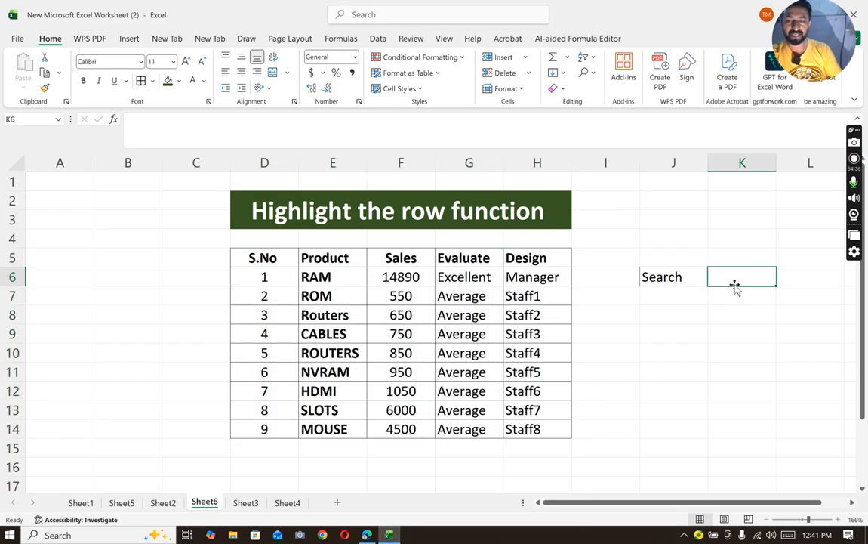
{"action": "type", "text": "1"}
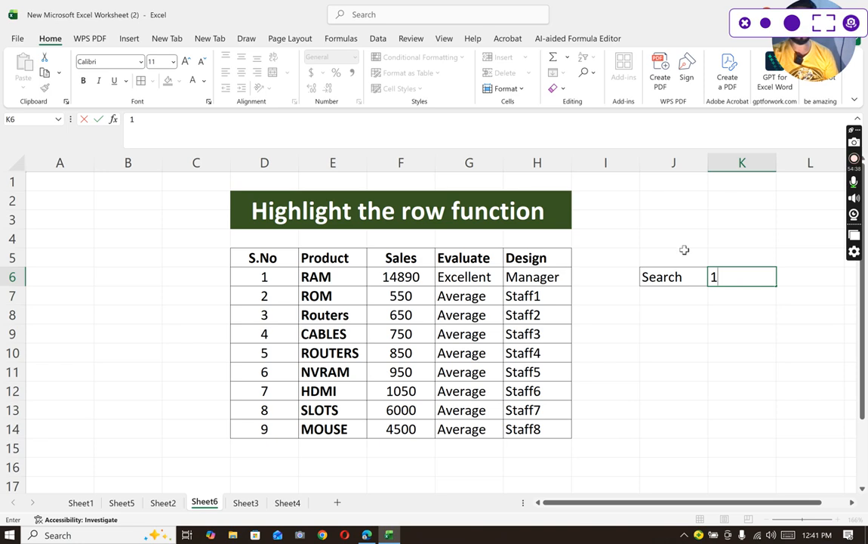
{"action": "left_click", "coordinate": [675, 273]}
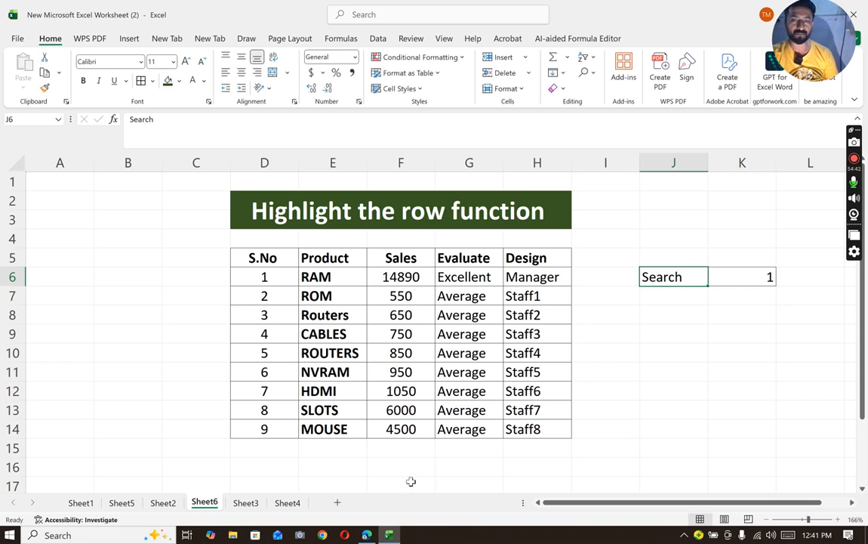
- Begin another formula-based conditional formatting rule for the whole product table D5:H14, headers included
{"action": "left_click_drag", "start_coordinate": [287, 266], "coordinate": [534, 428]}
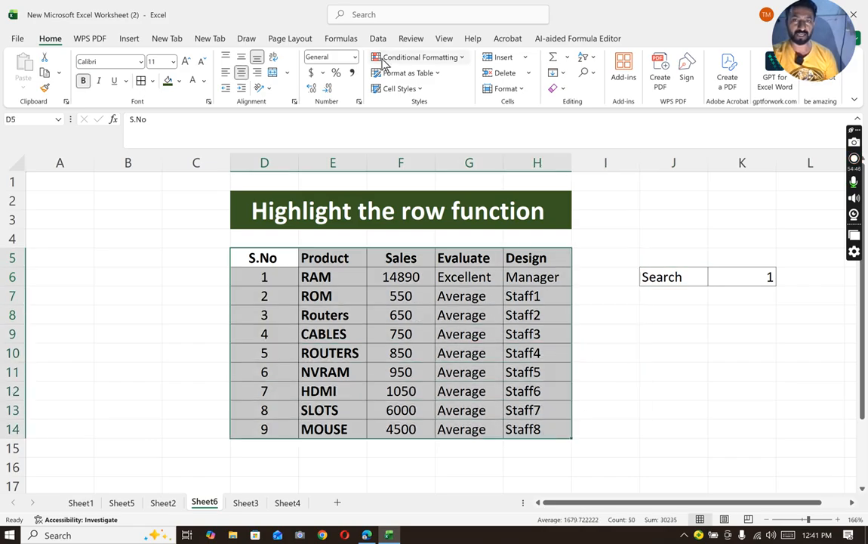
{"action": "left_click", "coordinate": [408, 57]}
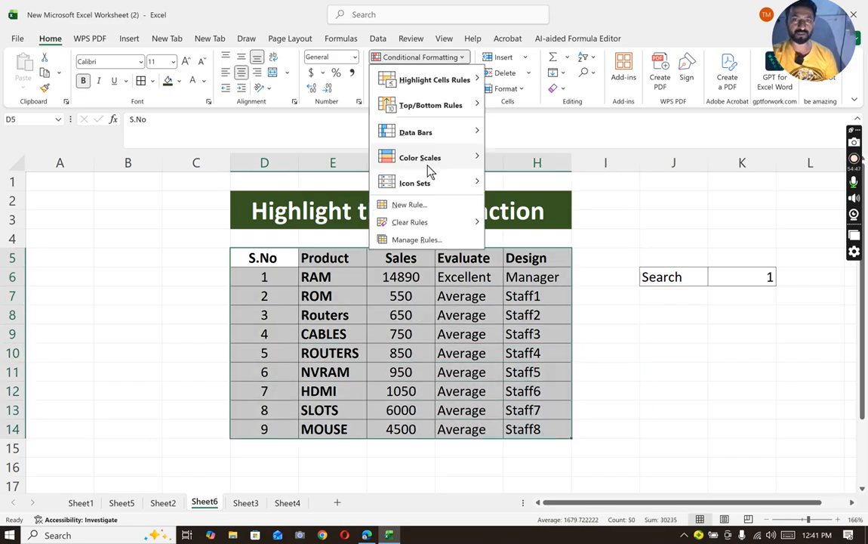
{"action": "left_click", "coordinate": [408, 205]}
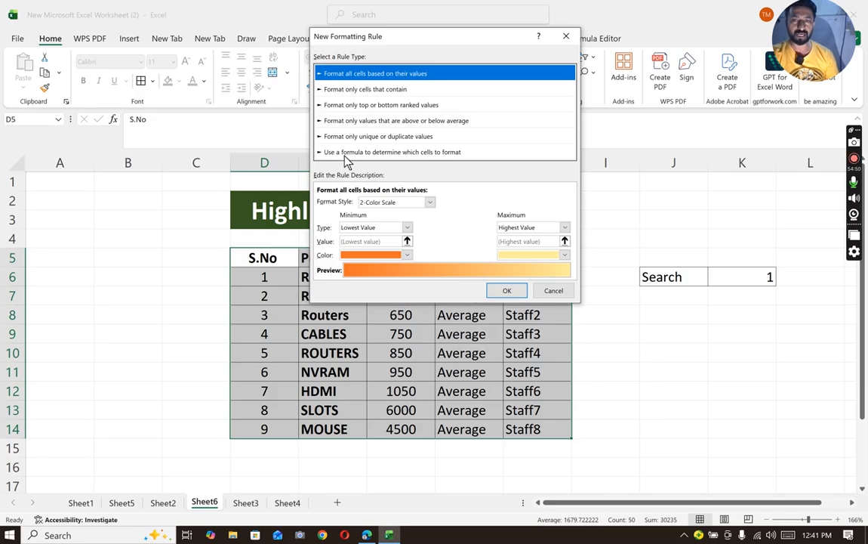
{"action": "left_click", "coordinate": [348, 152]}
- Enter the second rule's formula as =$K$6=D$6, comparing the search value with the first serial number
{"action": "left_click", "coordinate": [326, 200]}
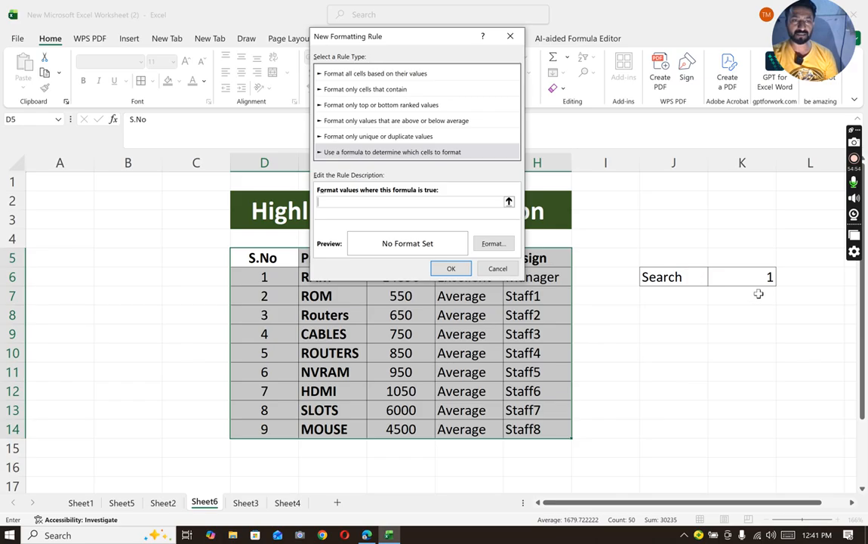
{"action": "left_click", "coordinate": [742, 275]}
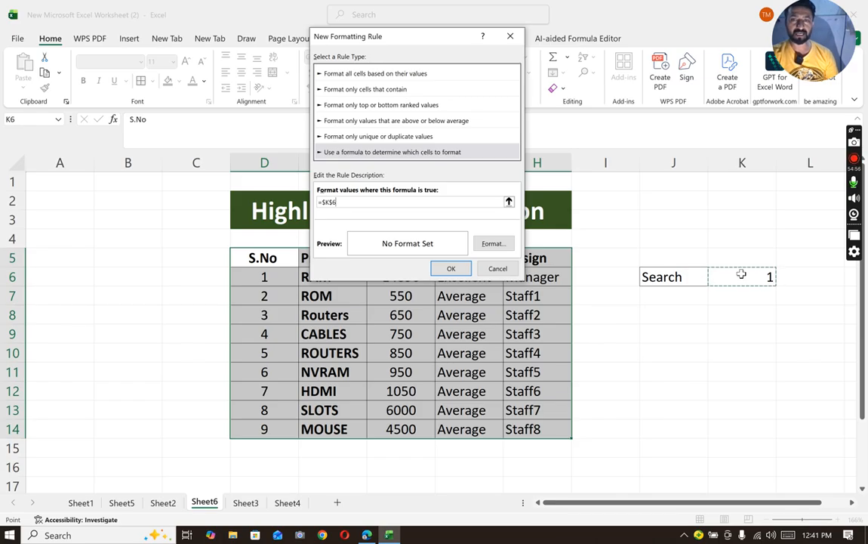
{"action": "type", "text": "="}
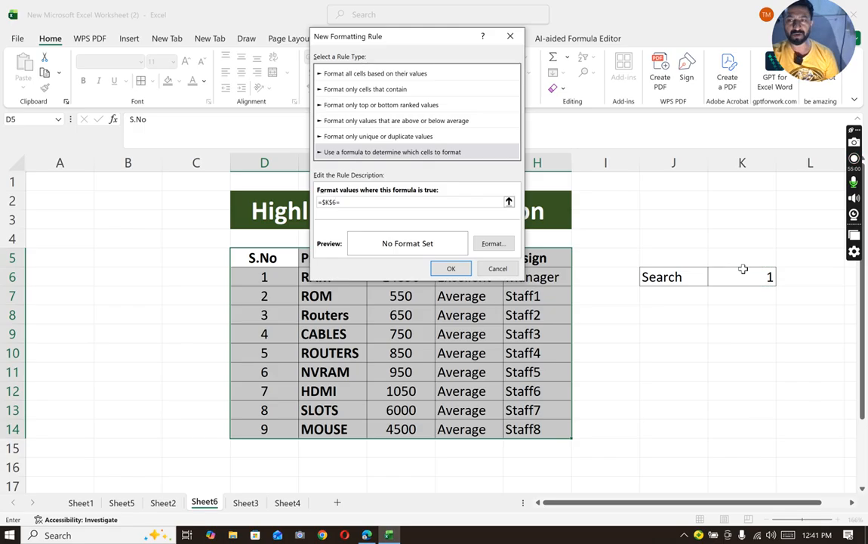
{"action": "left_click", "coordinate": [264, 279]}
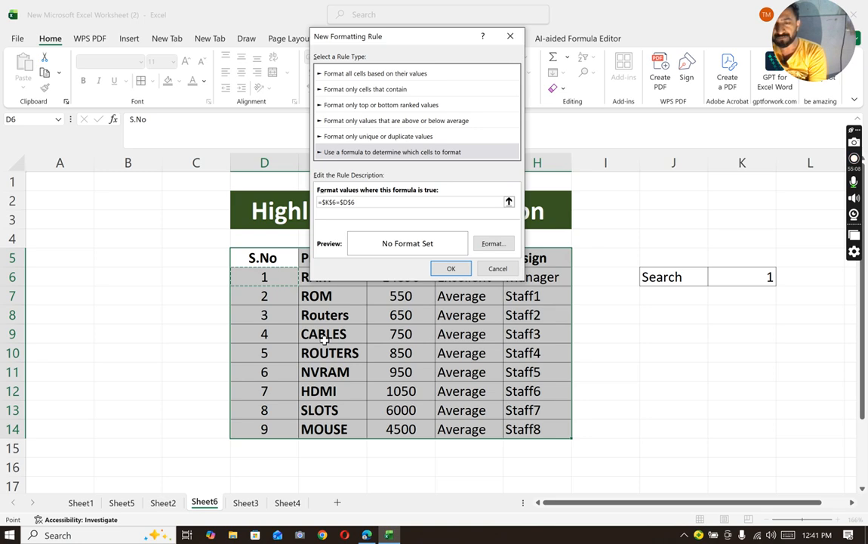
{"action": "key", "text": "F4"}
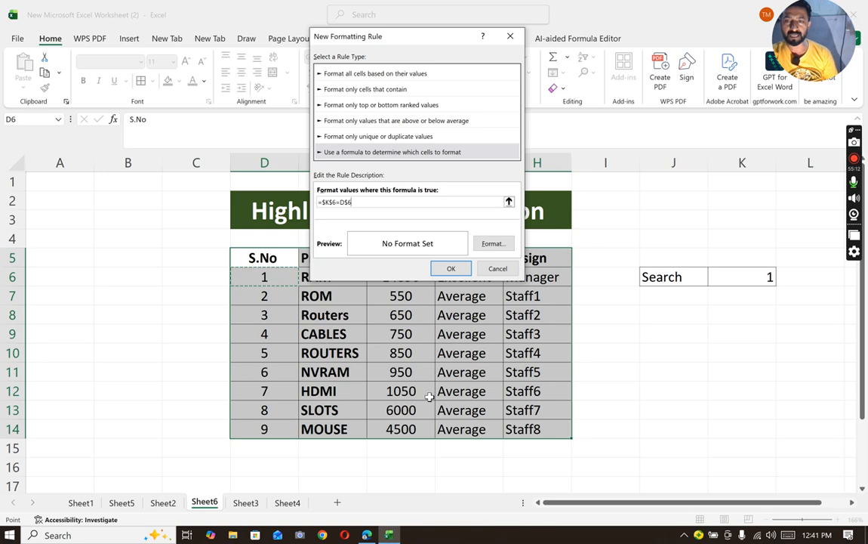
- Give the second rule a yellow fill and apply it to the table
{"action": "left_click", "coordinate": [493, 245]}
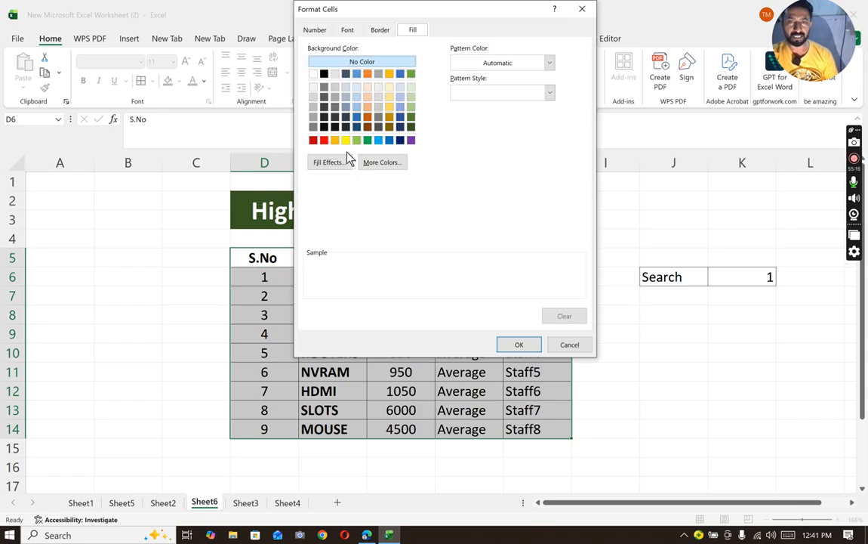
{"action": "left_click", "coordinate": [346, 140]}
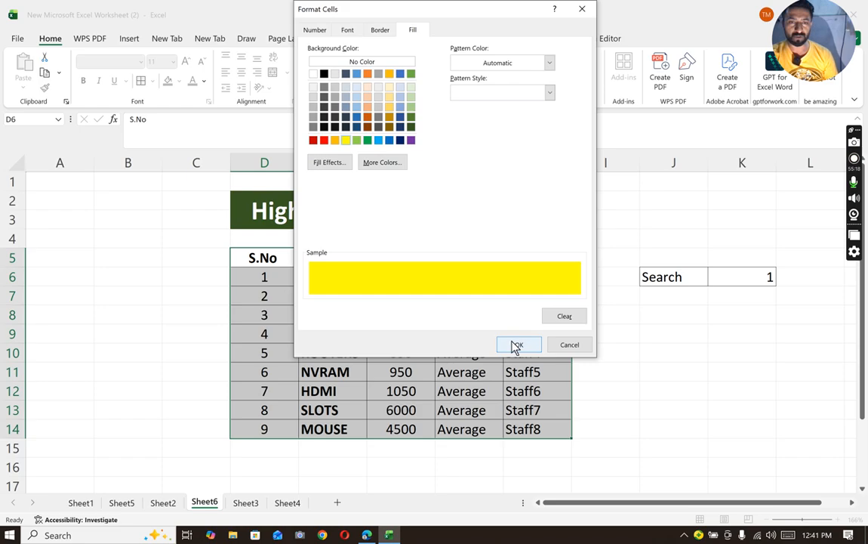
{"action": "left_click", "coordinate": [516, 346]}
{"action": "left_click", "coordinate": [451, 271]}
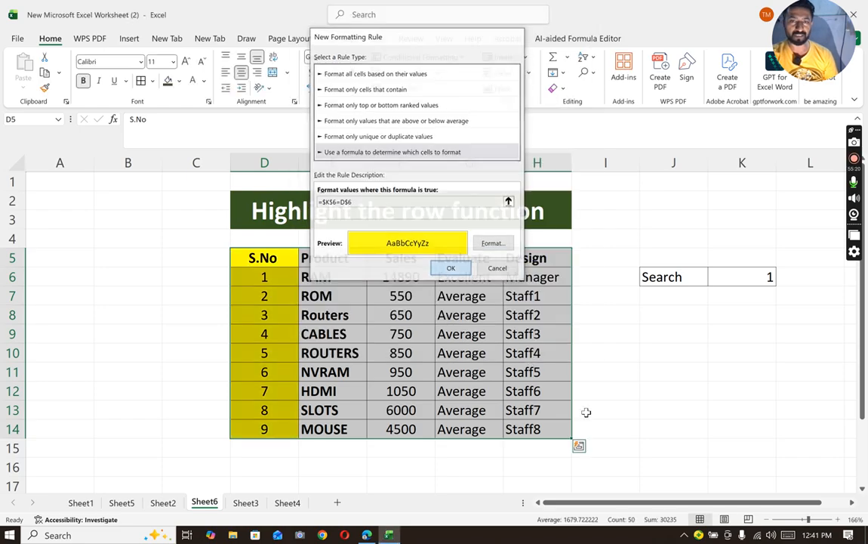
{"action": "left_click", "coordinate": [643, 444]}
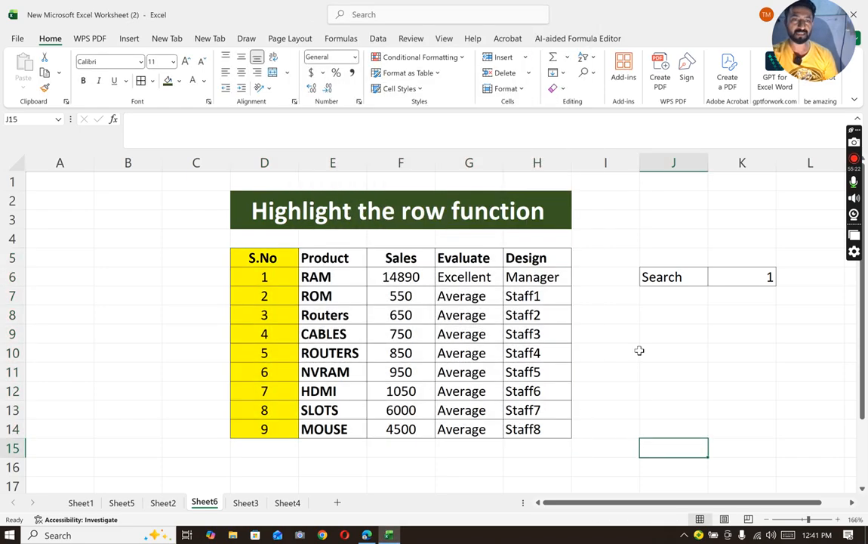
{"action": "left_click", "coordinate": [266, 276]}
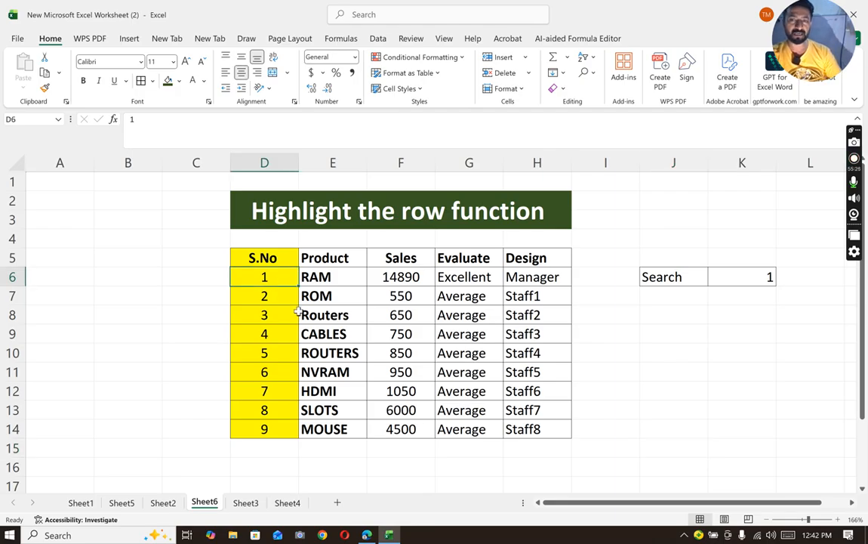
{"action": "key", "text": "Down"}
{"action": "key", "text": "Down"}
{"action": "key", "text": "Down"}
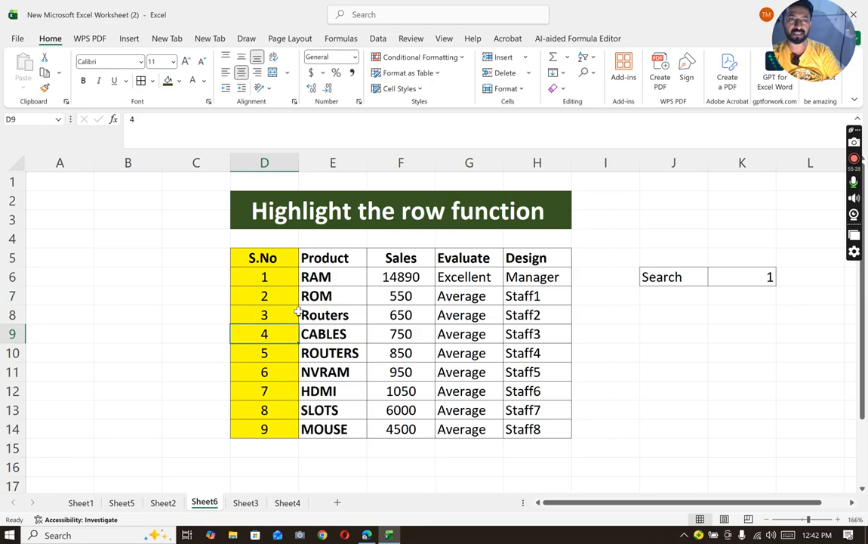
{"action": "left_click", "coordinate": [321, 315]}
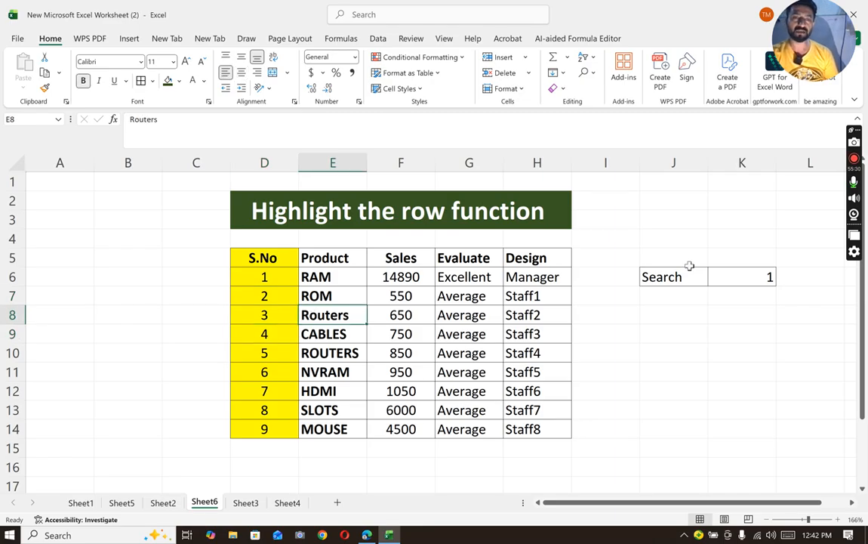
- Change the search value in K6 to 2 to test the highlighting rule
{"action": "left_click", "coordinate": [731, 276]}
{"action": "type", "text": "2"}
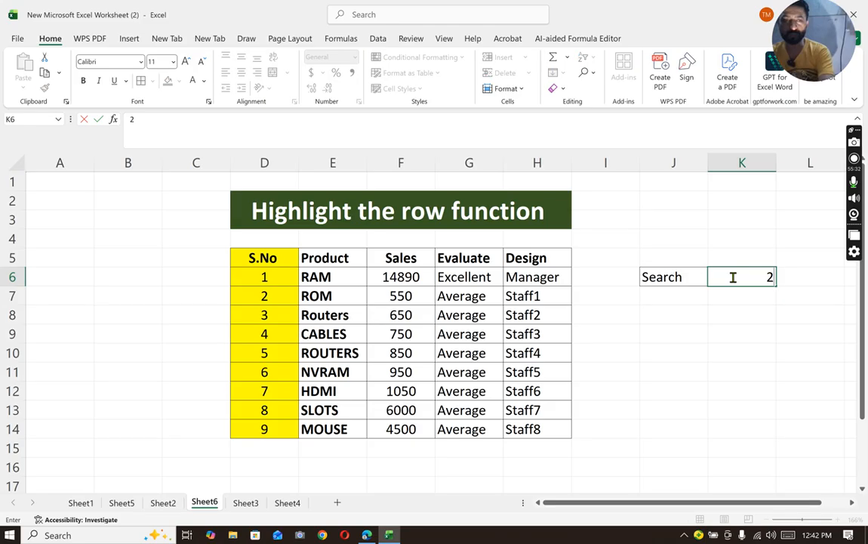
{"action": "key", "text": "Return"}
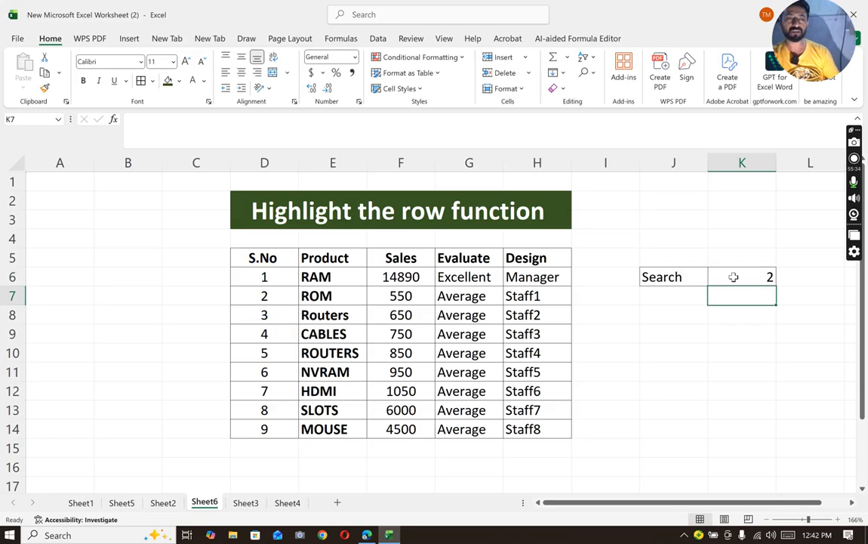
{"action": "left_click", "coordinate": [733, 277]}
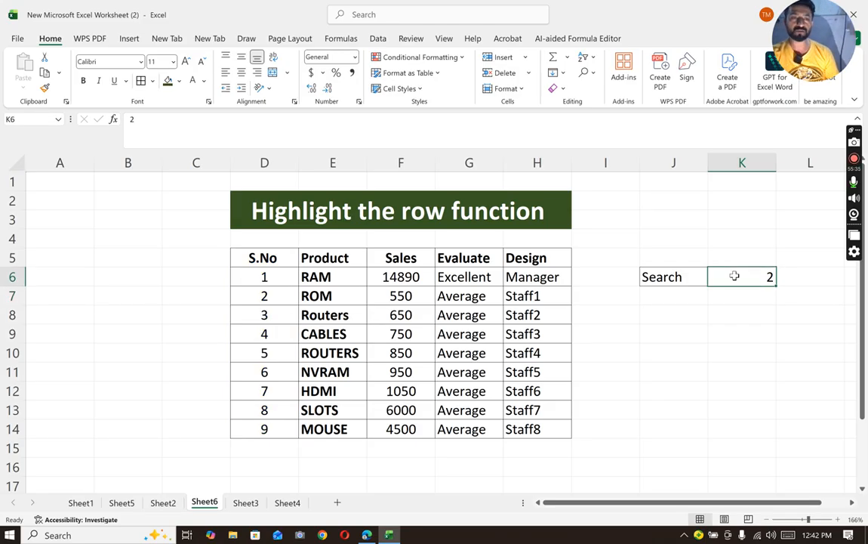
{"action": "left_click", "coordinate": [650, 276]}
{"action": "left_click", "coordinate": [419, 428]}
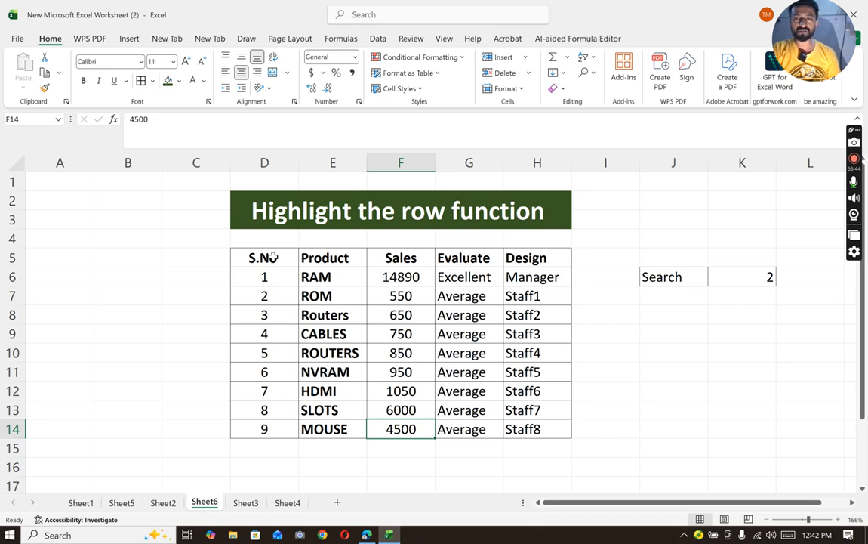
{"action": "left_click_drag", "start_coordinate": [273, 257], "coordinate": [527, 427]}
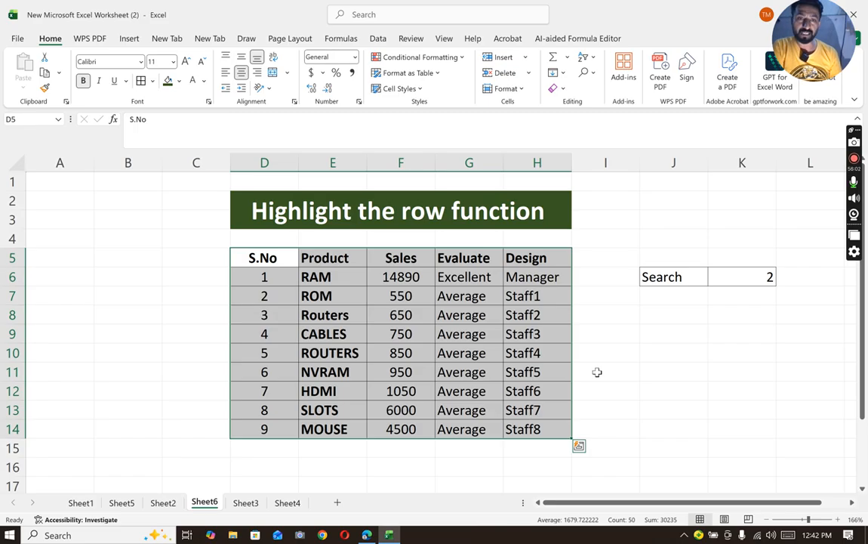
{"action": "left_click_drag", "start_coordinate": [667, 348], "coordinate": [669, 321]}
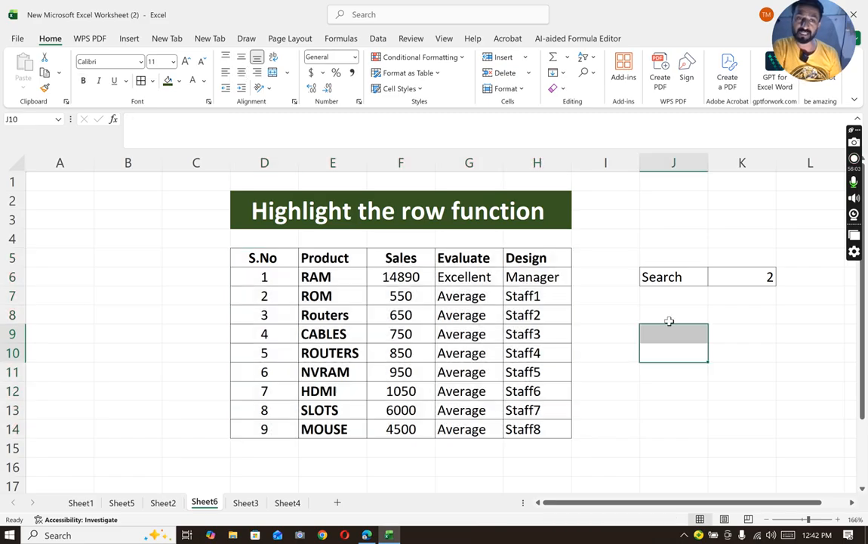
- Clear the Search label from cell J6
{"action": "left_click", "coordinate": [677, 280]}
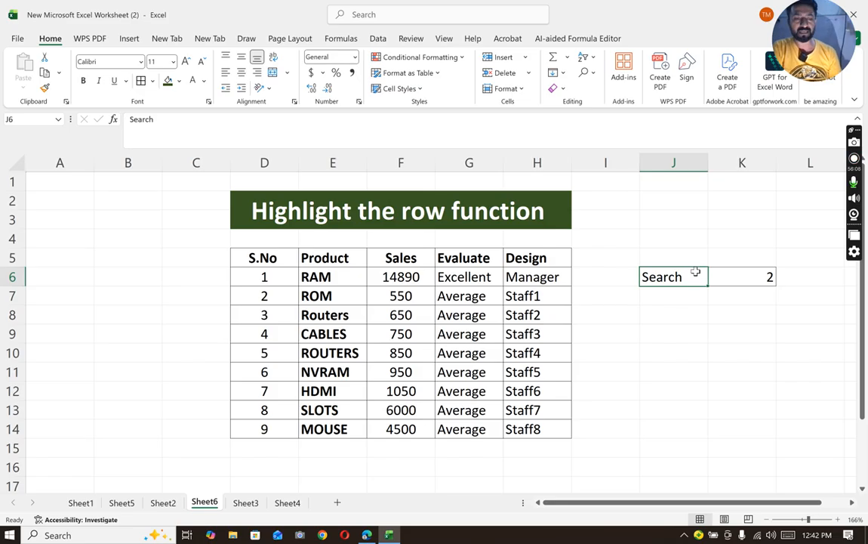
{"action": "key", "text": "BackSpace"}
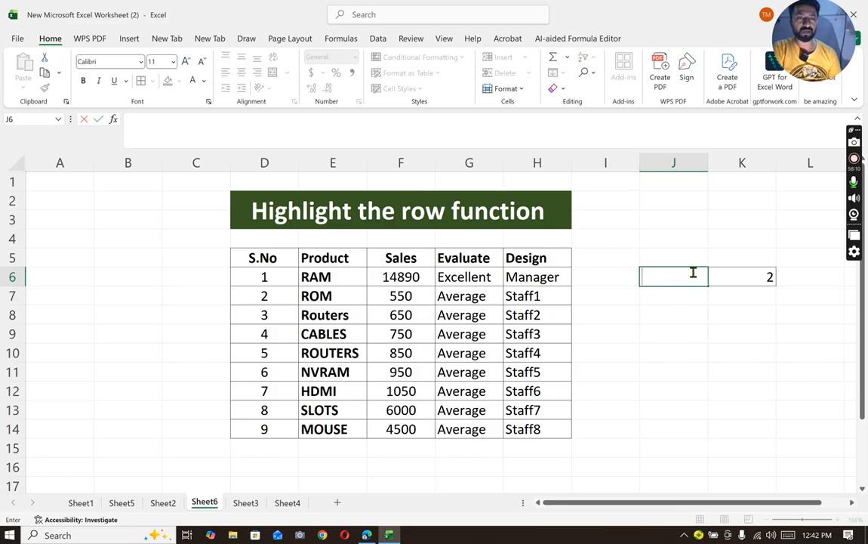
{"action": "left_click", "coordinate": [673, 337]}
- Add list data validation to J6 with the serial numbers D6:D14 as its source
{"action": "left_click", "coordinate": [673, 273]}
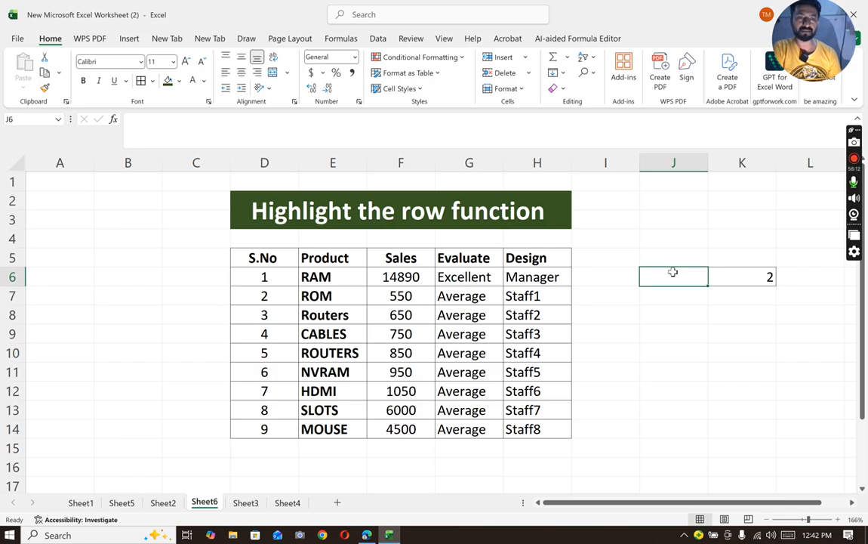
{"action": "left_click", "coordinate": [377, 39]}
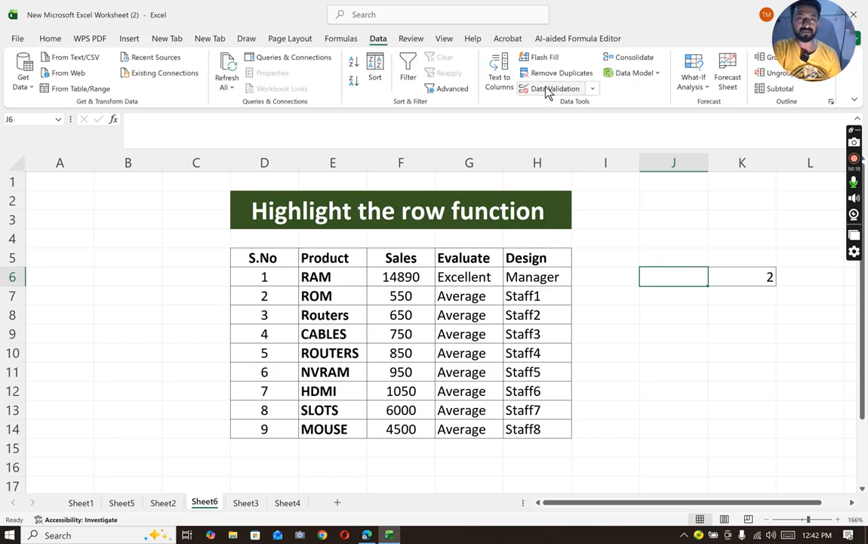
{"action": "left_click", "coordinate": [537, 89]}
{"action": "left_click", "coordinate": [361, 103]}
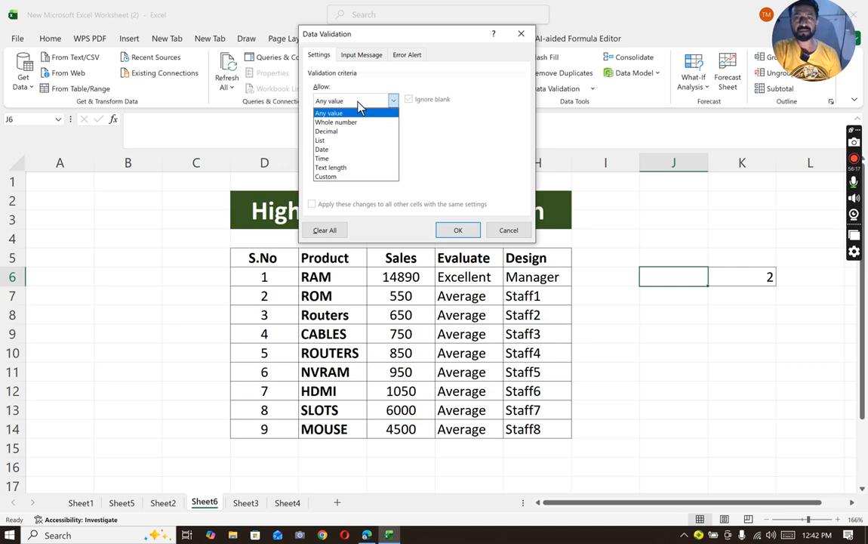
{"action": "left_click", "coordinate": [346, 141]}
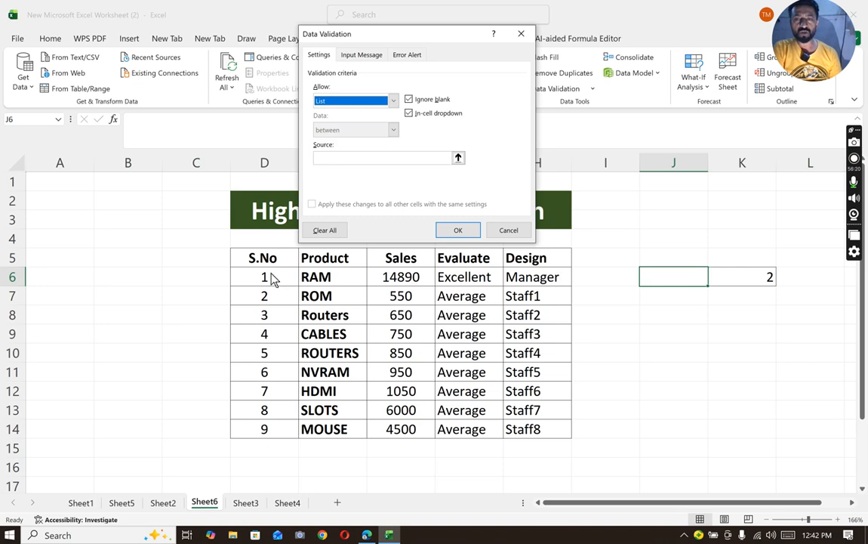
{"action": "left_click", "coordinate": [342, 157]}
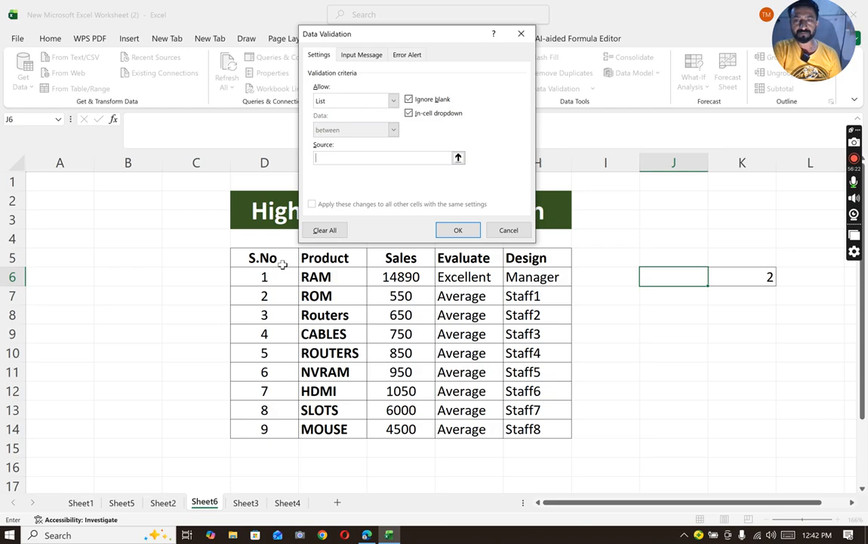
{"action": "left_click_drag", "start_coordinate": [264, 276], "coordinate": [277, 427]}
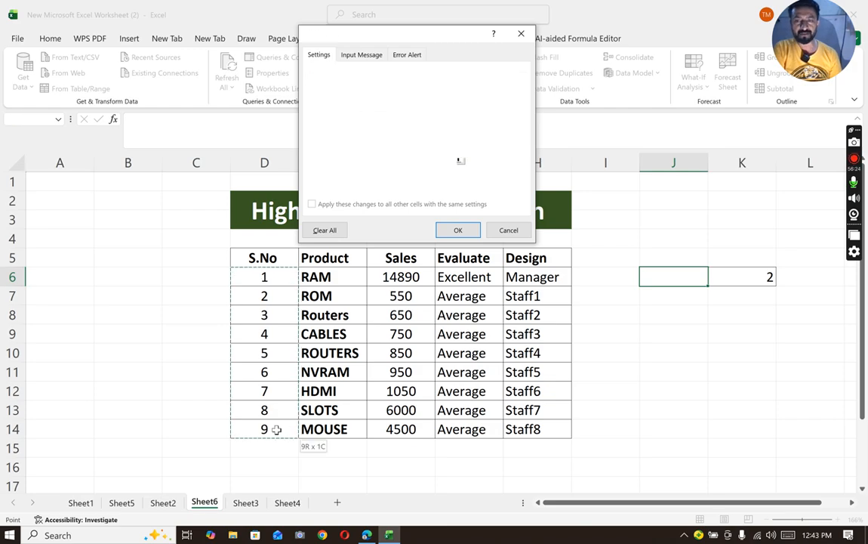
{"action": "left_click", "coordinate": [461, 230]}
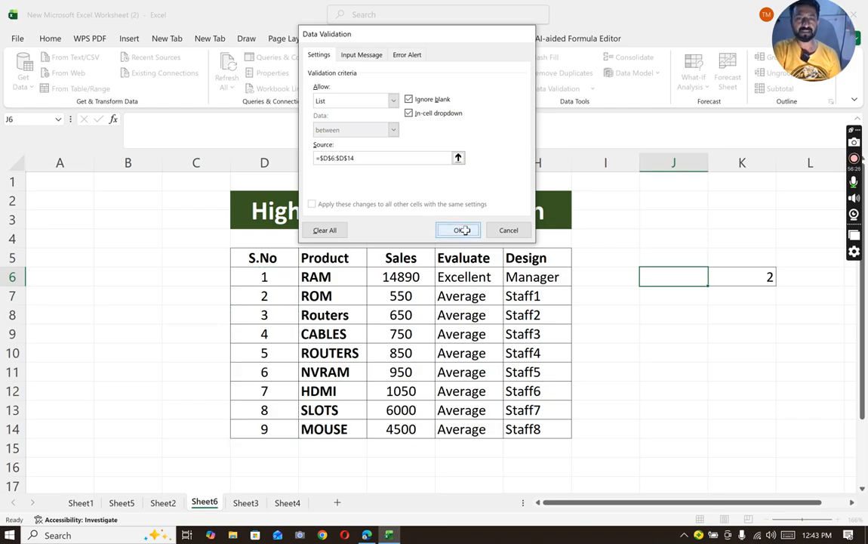
- Choose 3 from the new serial number list in J6
{"action": "left_click", "coordinate": [712, 281]}
{"action": "left_click", "coordinate": [646, 323]}
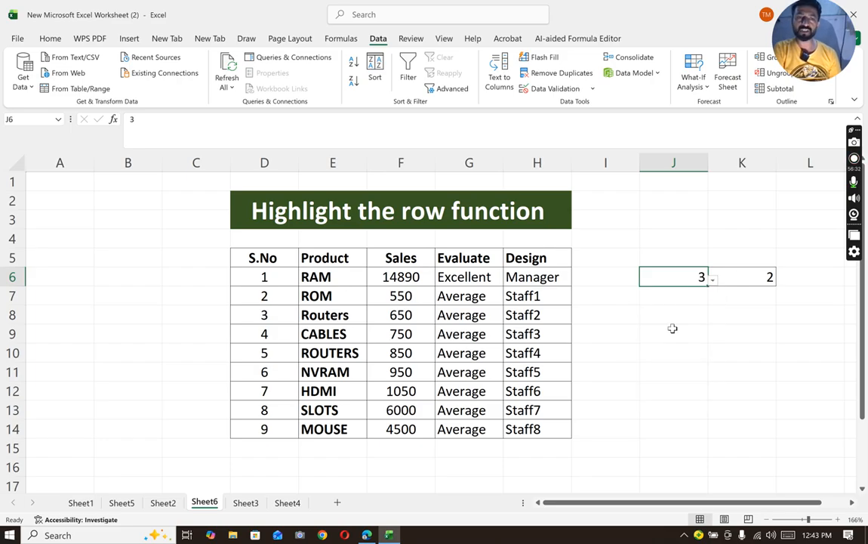
{"action": "left_click", "coordinate": [683, 261]}
{"action": "left_click", "coordinate": [682, 277]}
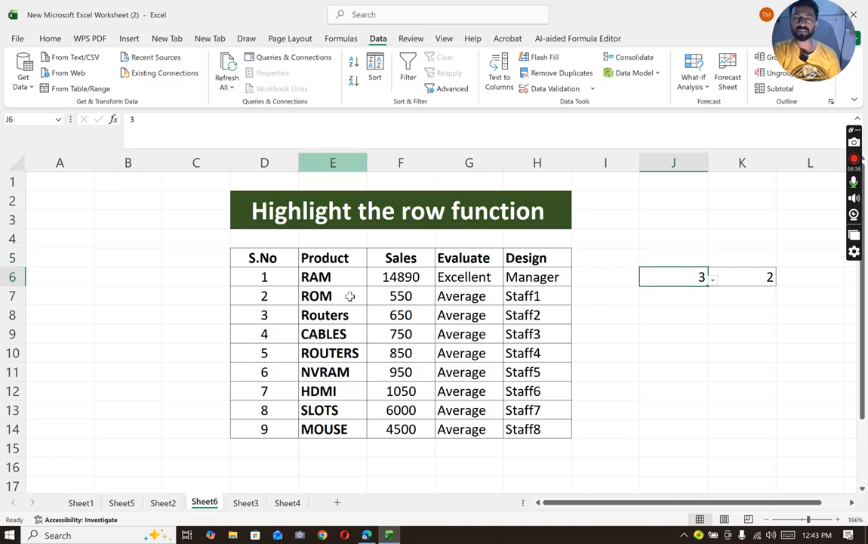
{"action": "left_click", "coordinate": [255, 257]}
{"action": "left_click_drag", "start_coordinate": [356, 293], "coordinate": [513, 423]}
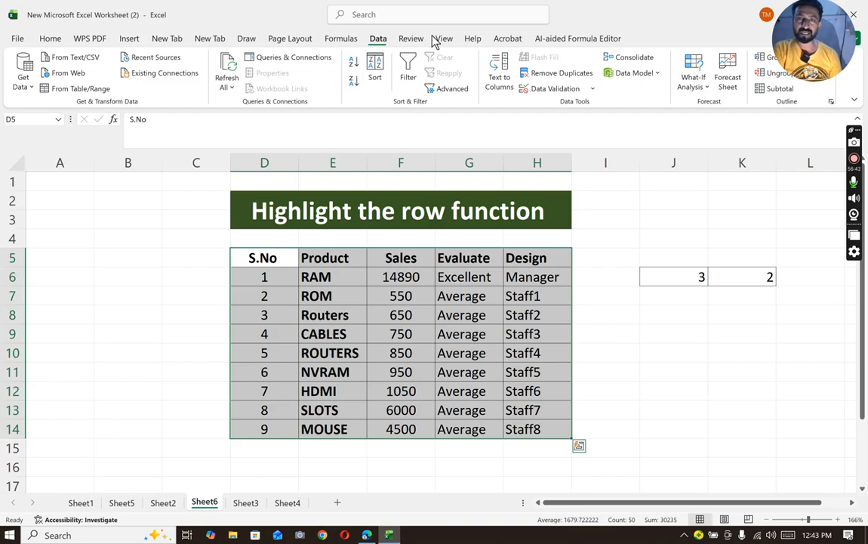
{"action": "left_click", "coordinate": [48, 39]}
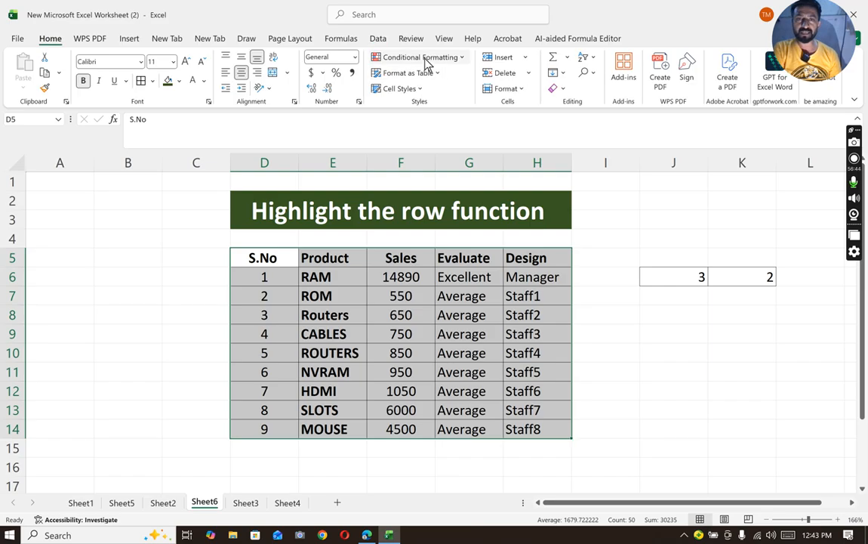
{"action": "left_click", "coordinate": [424, 59]}
{"action": "left_click", "coordinate": [412, 208]}
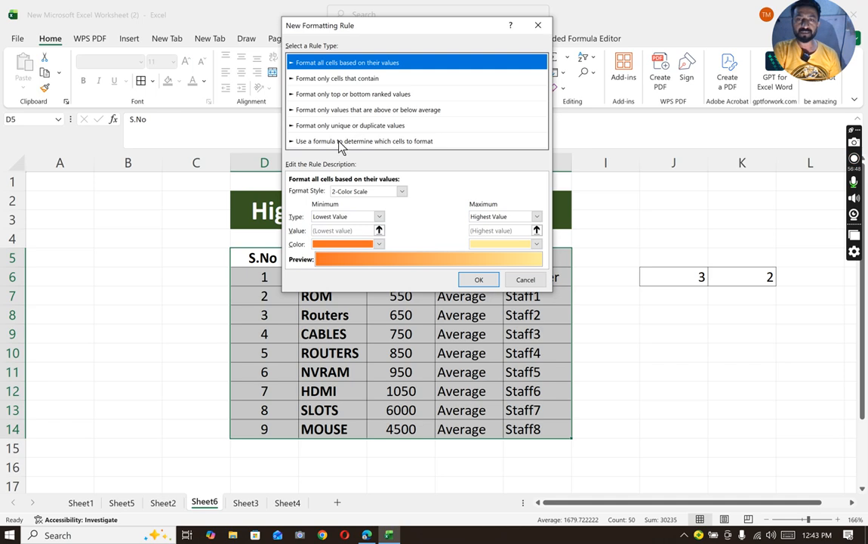
{"action": "left_click", "coordinate": [333, 143]}
{"action": "left_click", "coordinate": [330, 190]}
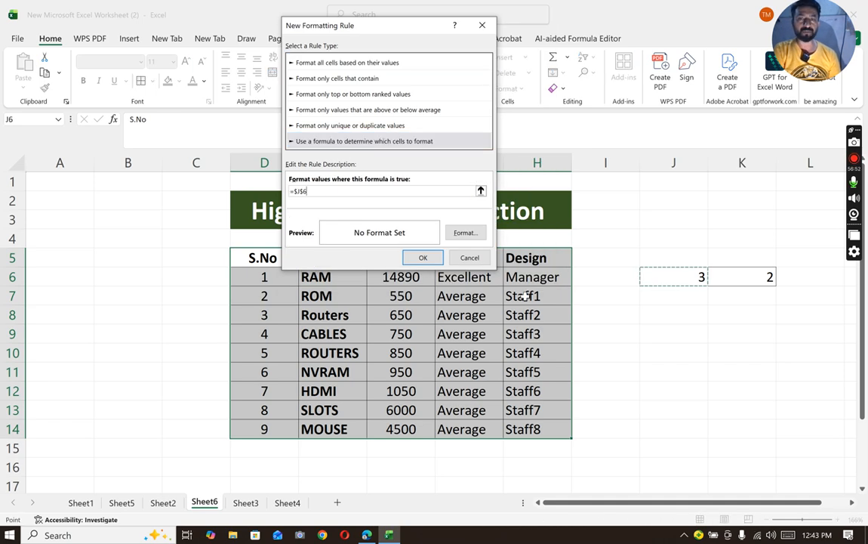
{"action": "left_click", "coordinate": [469, 257]}
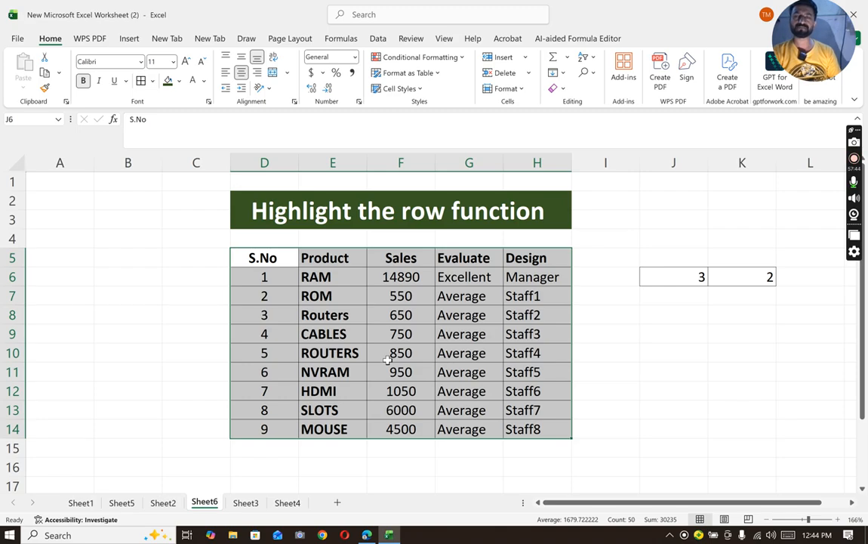
{"action": "left_click", "coordinate": [388, 355]}
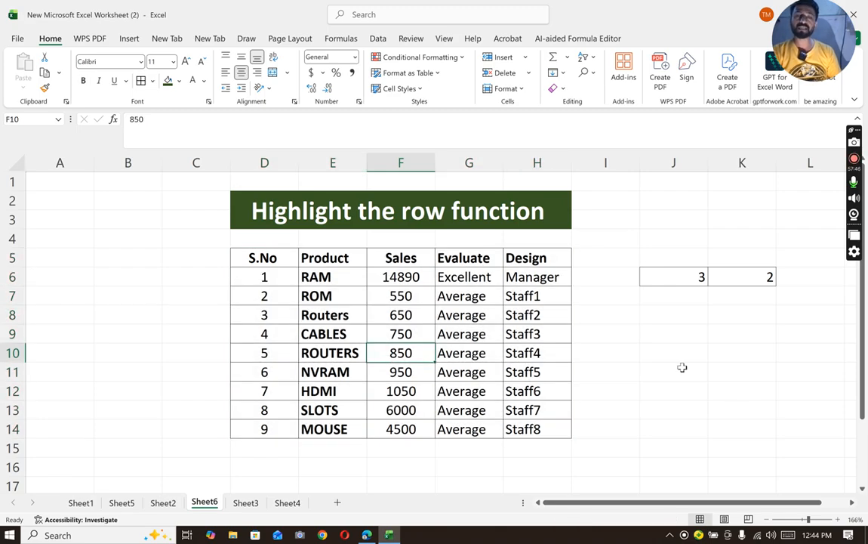